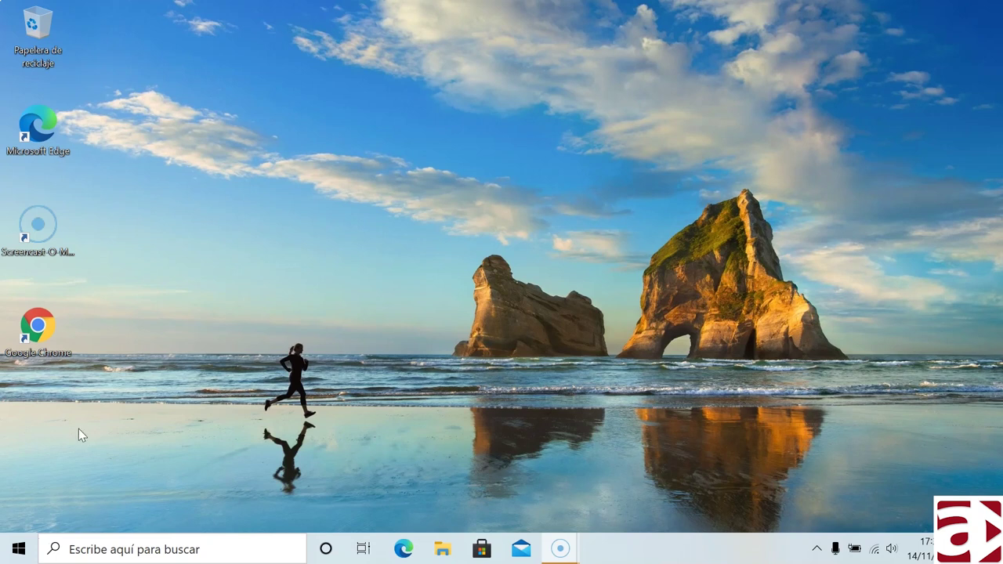
# - Launch Chrome, search Google for 'visual studio code', and accept the cookie terms
pyautogui.doubleClick(41, 338)
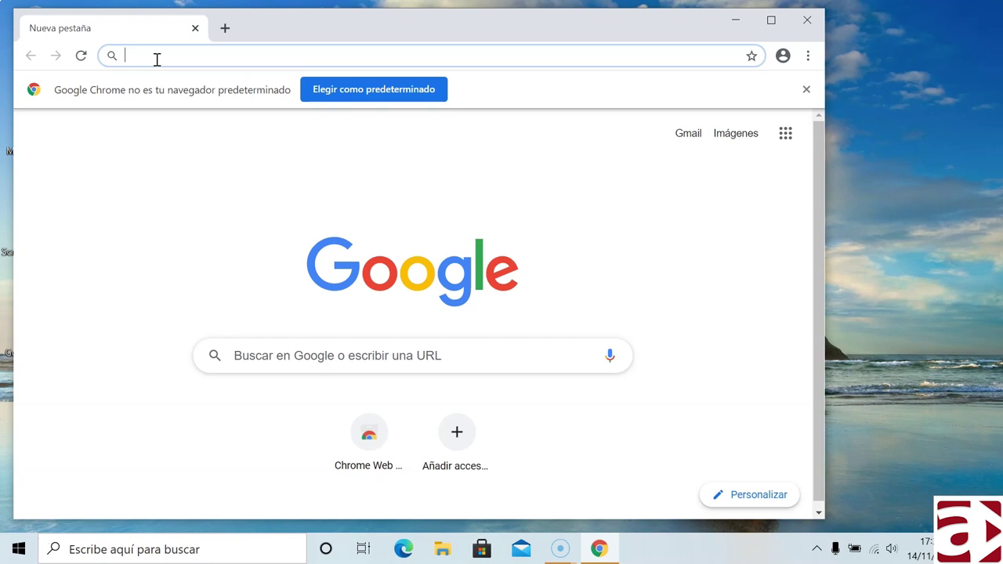
pyautogui.write('visu')
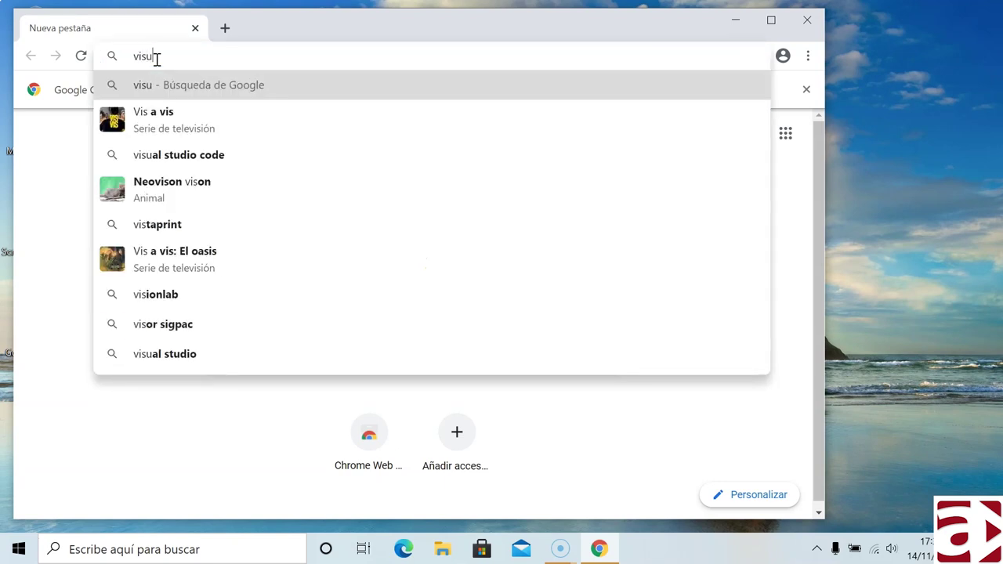
pyautogui.write('al studio code')
pyautogui.press('Return')
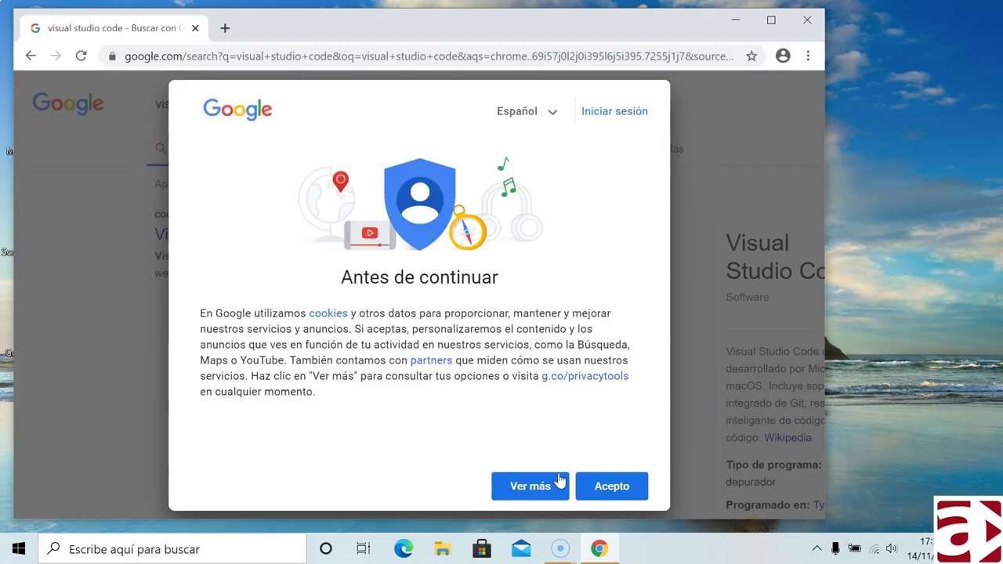
pyautogui.click(599, 486)
# - Download the Windows installer from code.visualstudio.com and run it
pyautogui.click(219, 235)
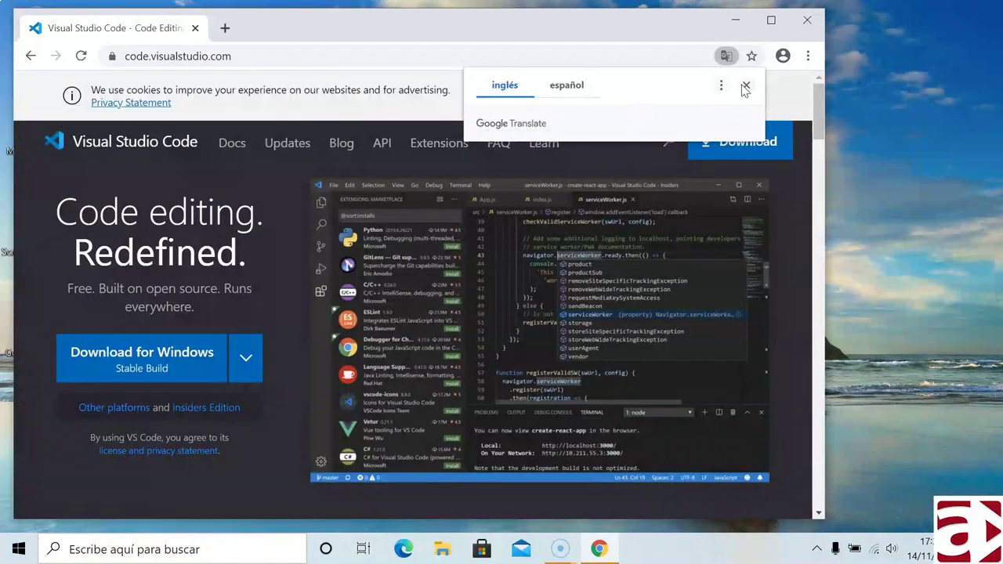
pyautogui.click(745, 85)
pyautogui.click(738, 141)
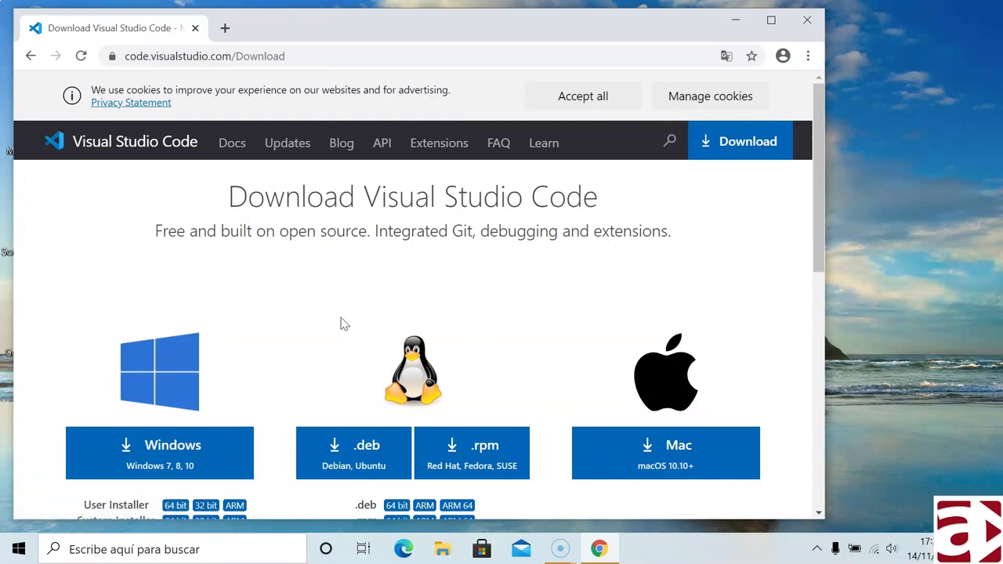
pyautogui.scroll(-1, 305, 341)
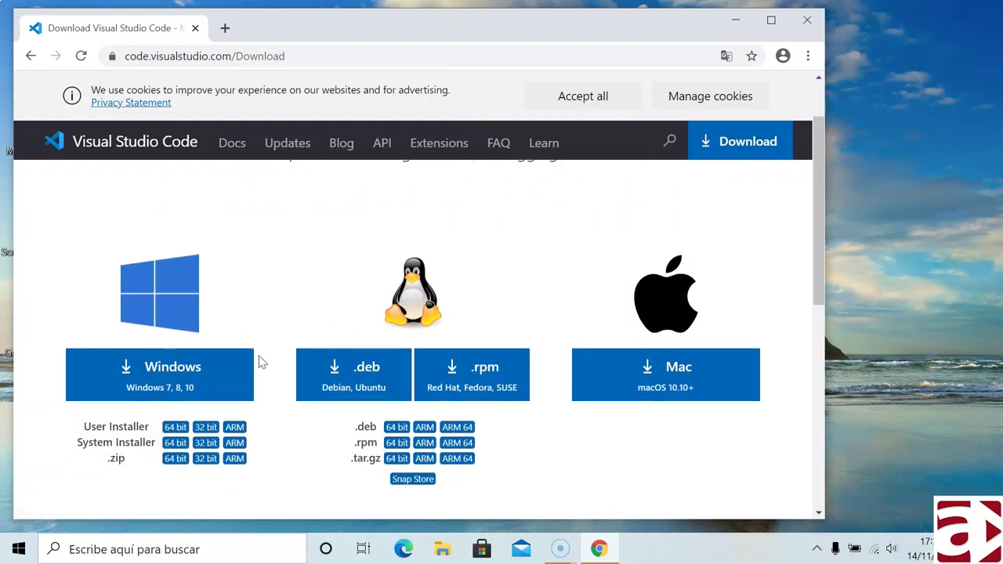
pyautogui.click(144, 382)
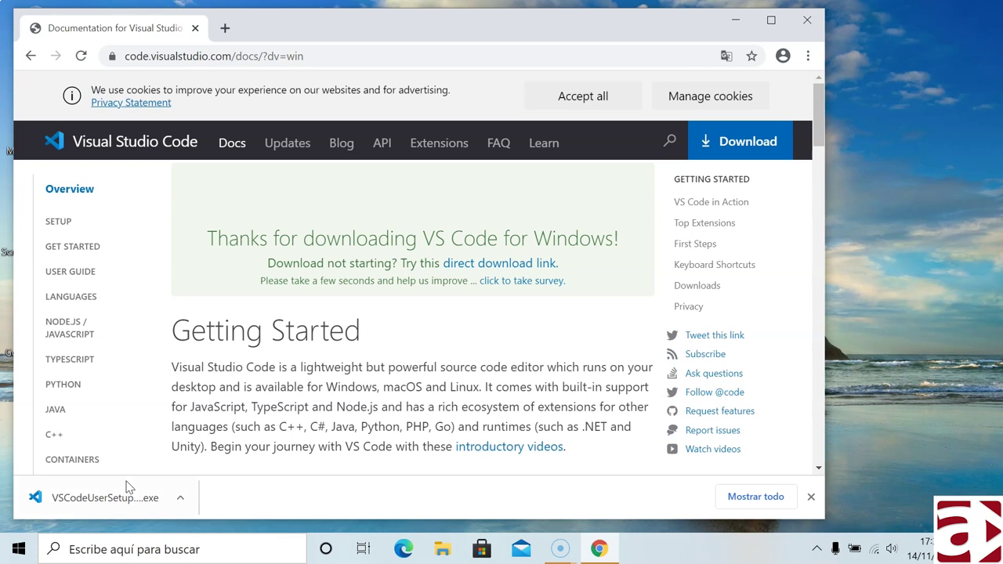
pyautogui.click(99, 492)
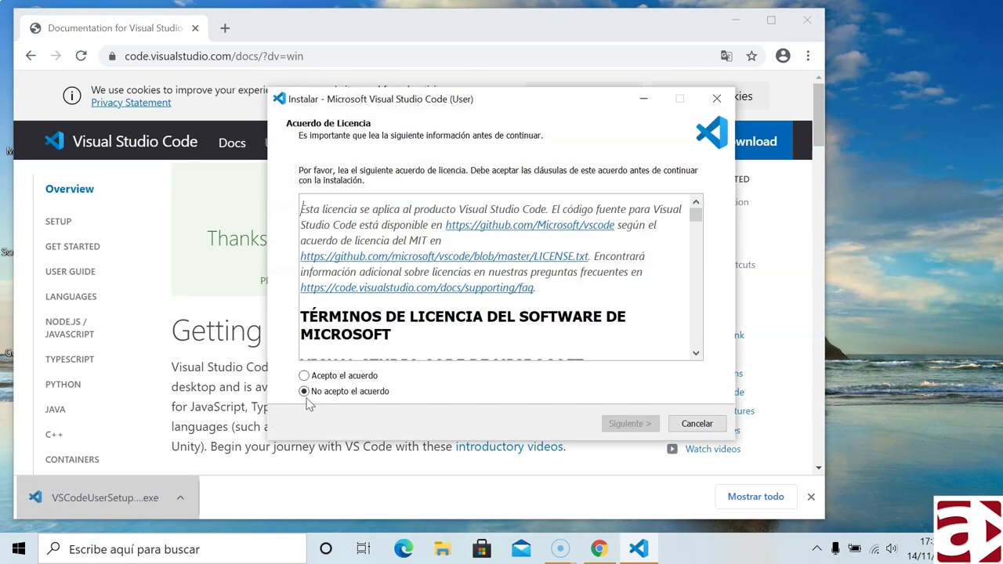
# - Accept the license and keep the default install and Start menu folders
pyautogui.click(321, 376)
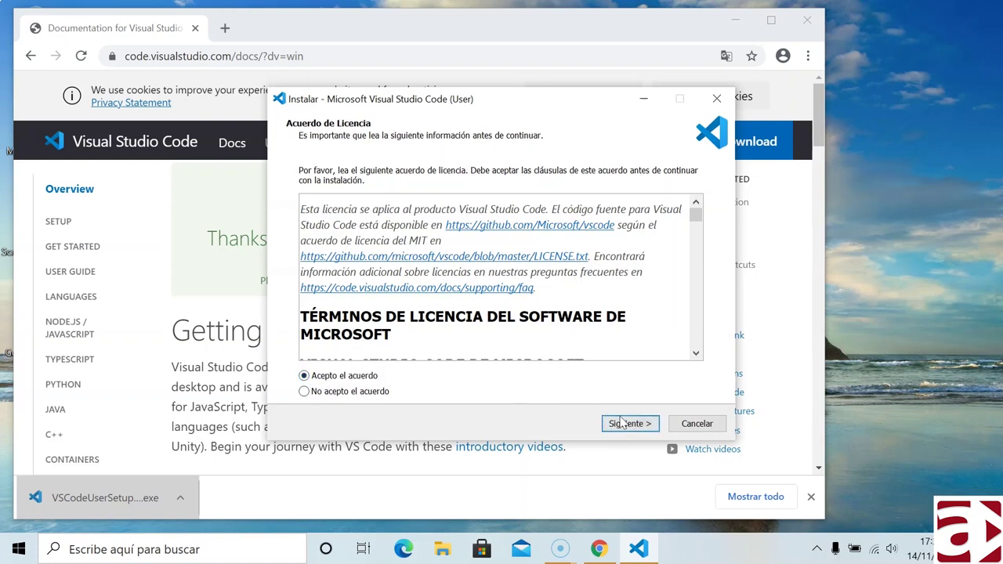
pyautogui.click(620, 423)
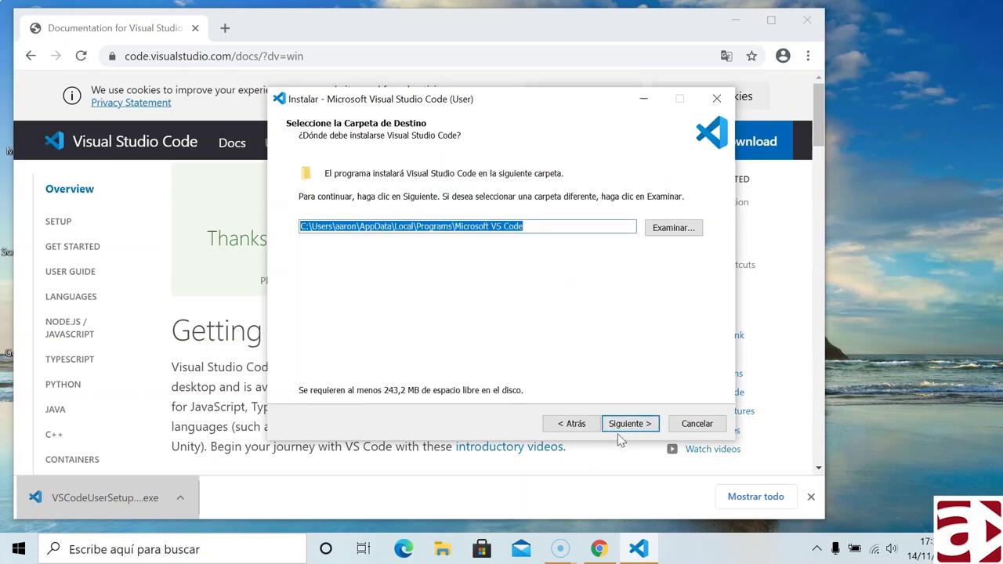
pyautogui.click(627, 430)
pyautogui.click(628, 427)
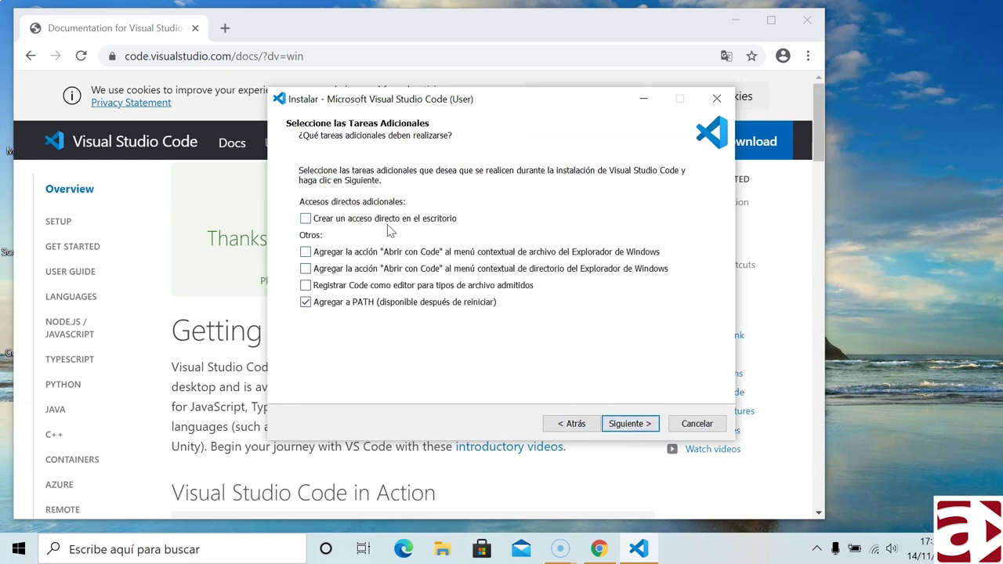
# - Add a desktop shortcut, run the installation, and launch VS Code when setup finishes
pyautogui.click(396, 220)
pyautogui.click(631, 424)
pyautogui.click(631, 425)
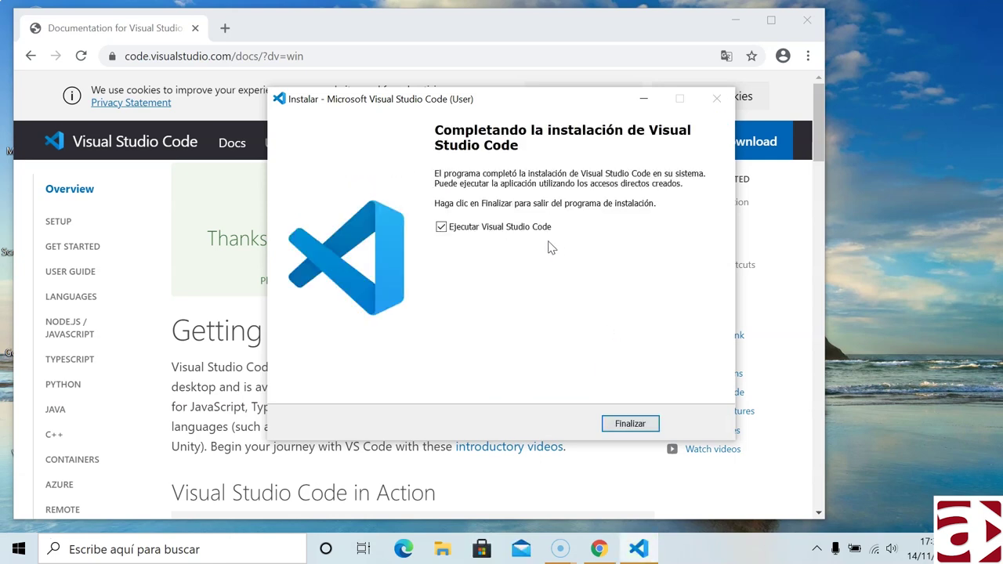
pyautogui.click(629, 421)
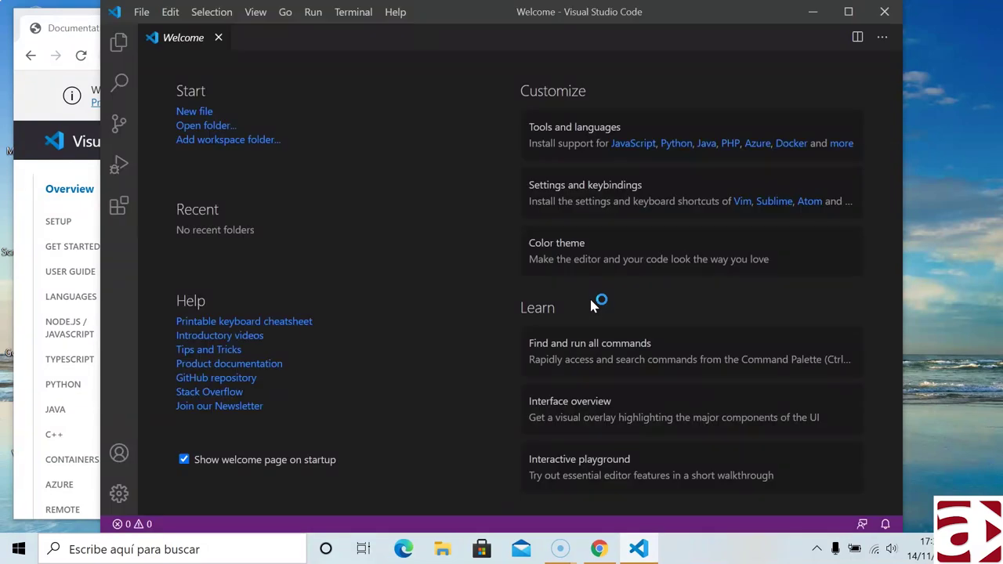
pyautogui.click(24, 106)
# - Minimize Chrome, dismiss the usage-data notice, and maximize the VS Code window
pyautogui.click(738, 20)
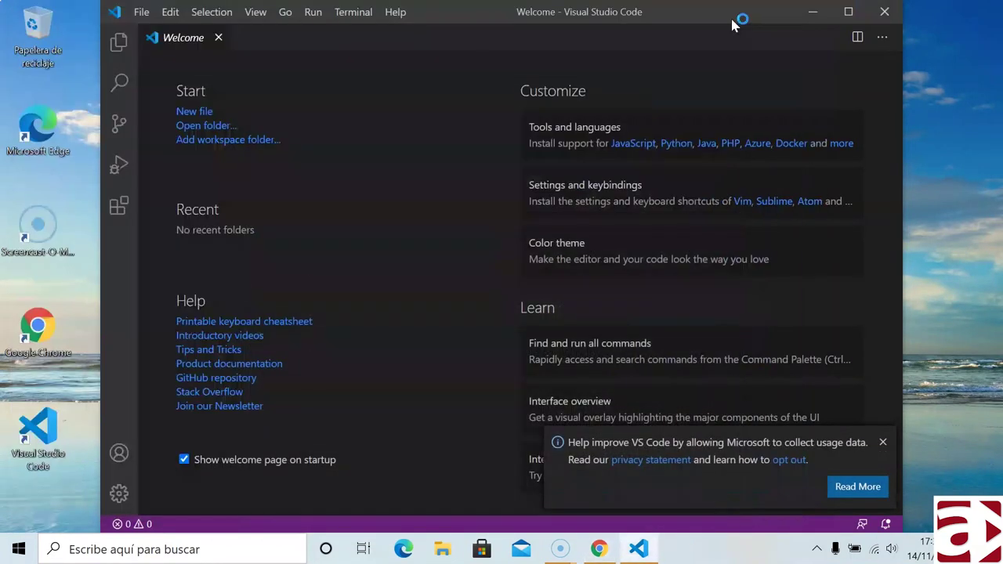
pyautogui.click(882, 444)
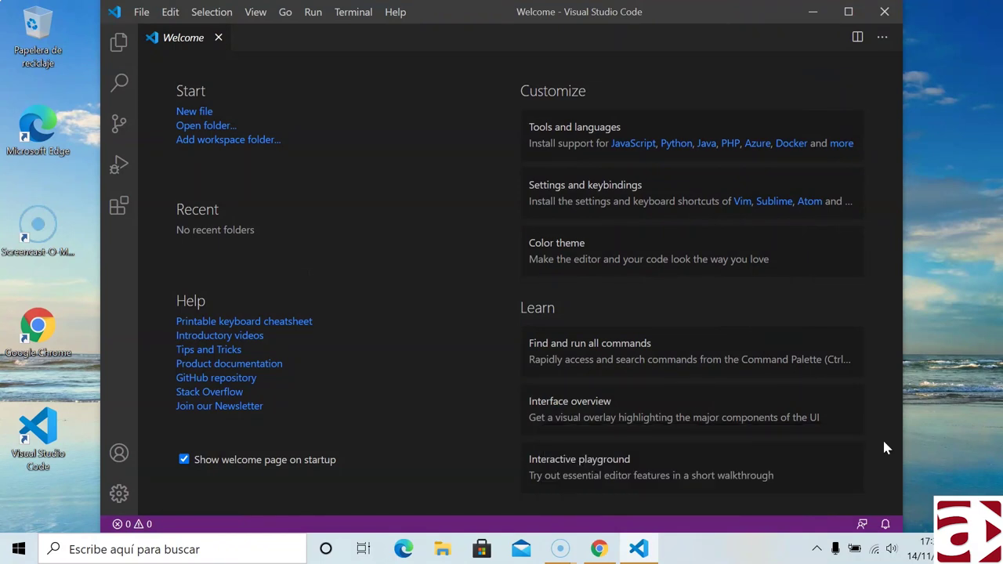
pyautogui.click(847, 12)
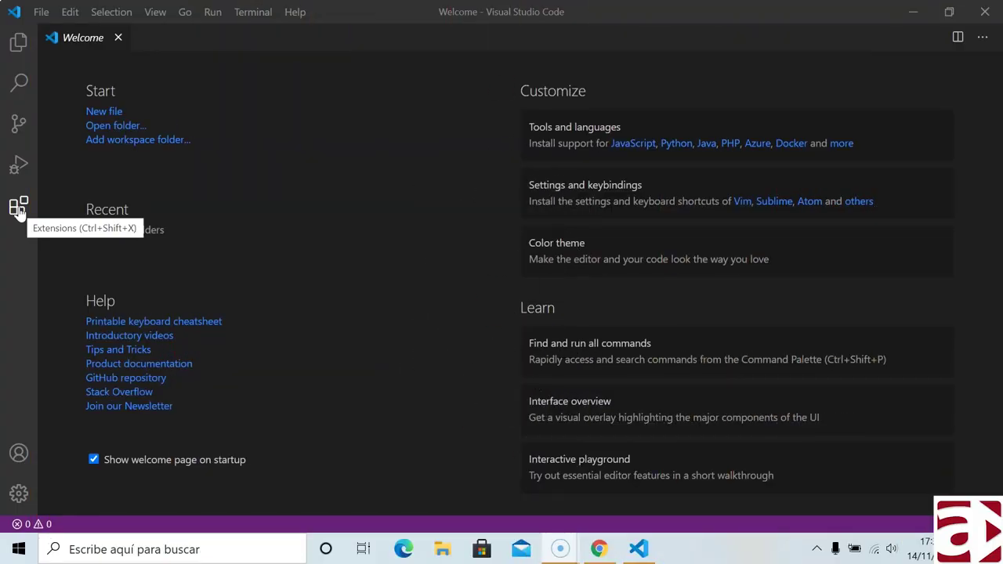
pyautogui.click(19, 209)
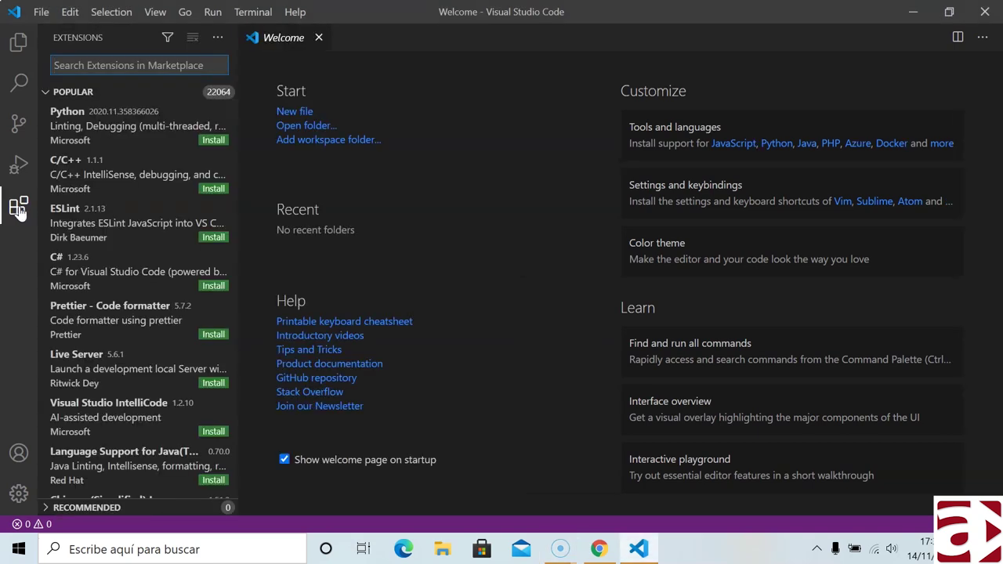
# - Search extensions for 'tms', open TMS WEB Core, and install its Debugger for Chrome dependency
pyautogui.write('tms')
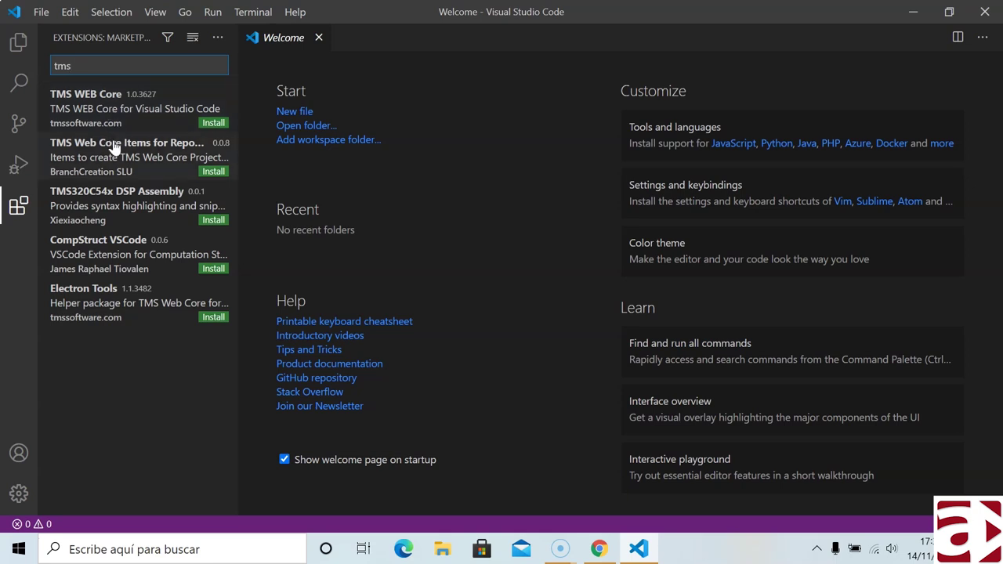
pyautogui.click(115, 110)
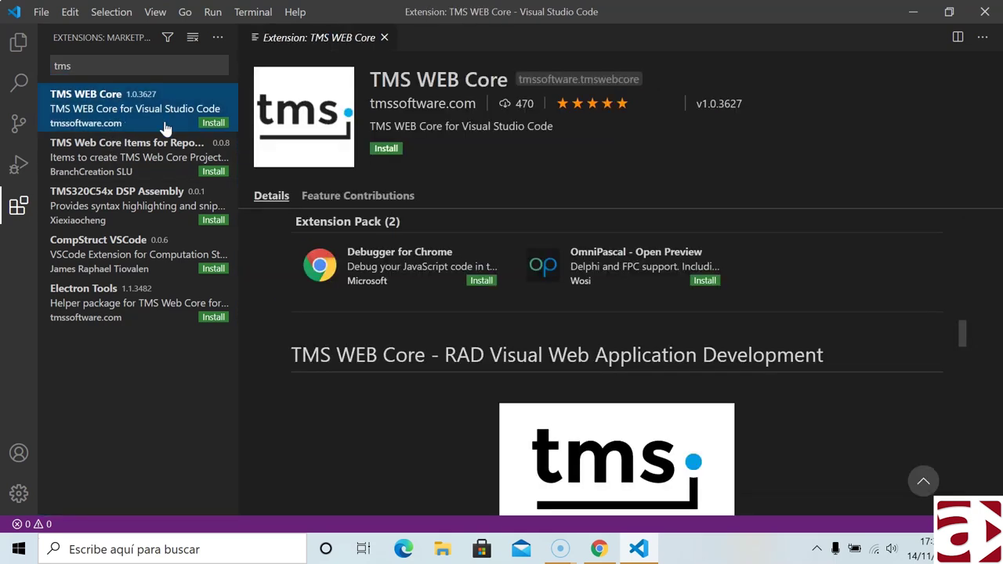
pyautogui.click(481, 280)
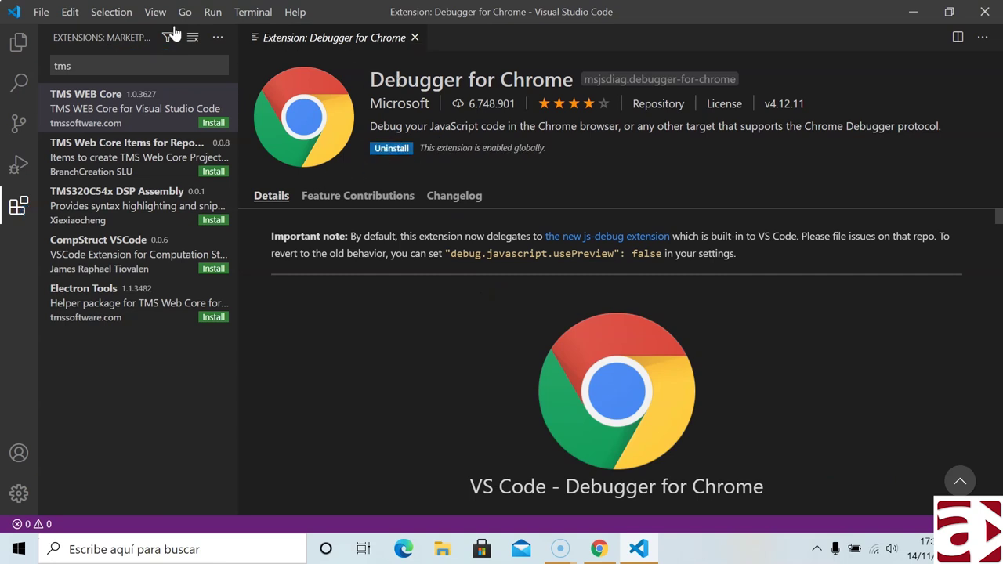
# - Install the OmniPascal extension and then the TMS WEB Core extension itself
pyautogui.click(133, 114)
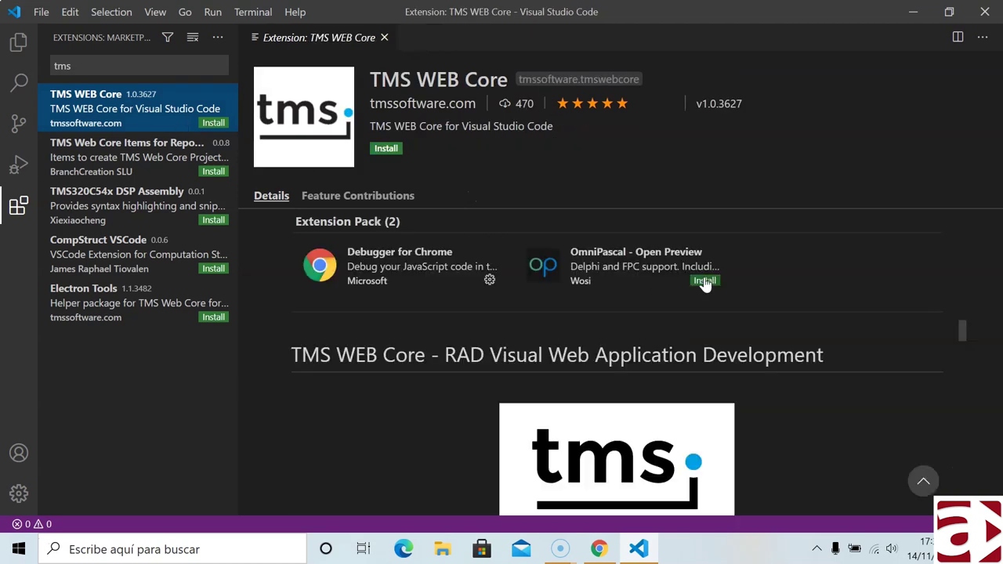
pyautogui.click(704, 281)
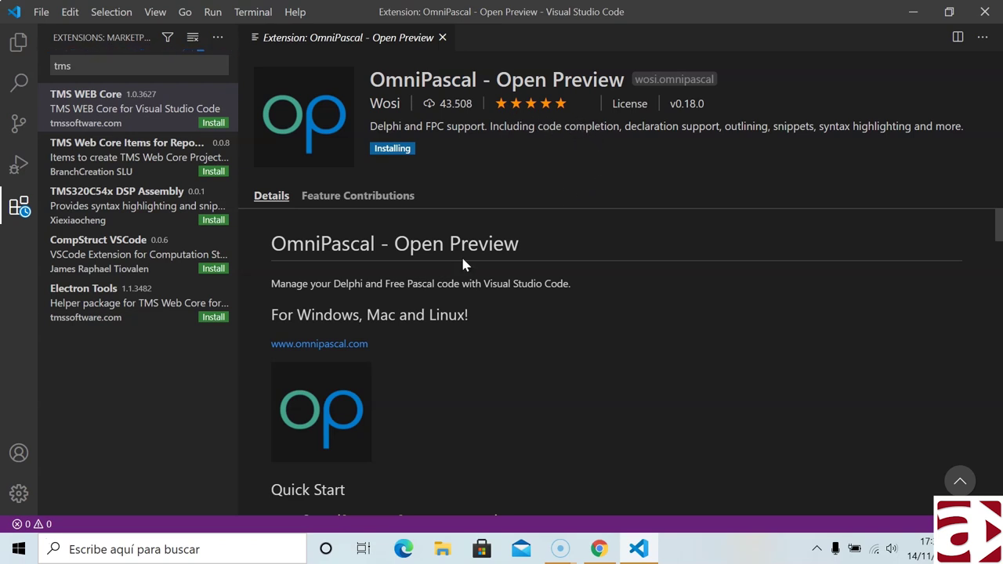
pyautogui.click(135, 113)
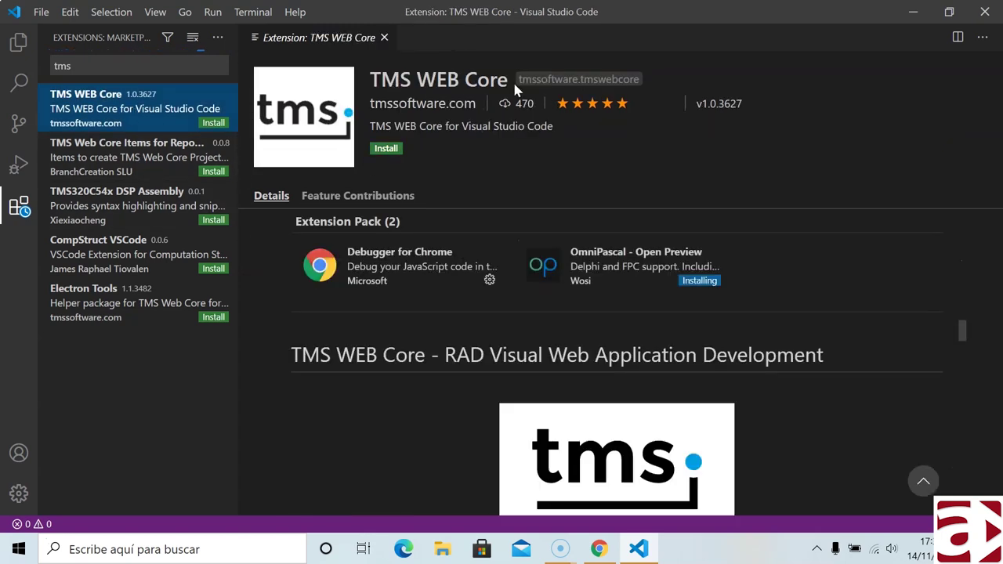
pyautogui.click(386, 149)
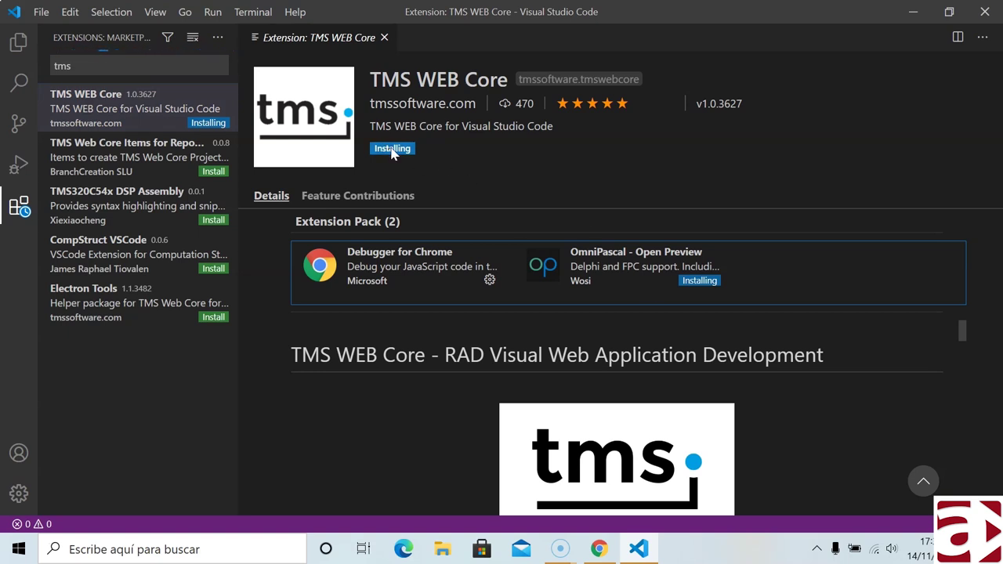
pyautogui.click(159, 143)
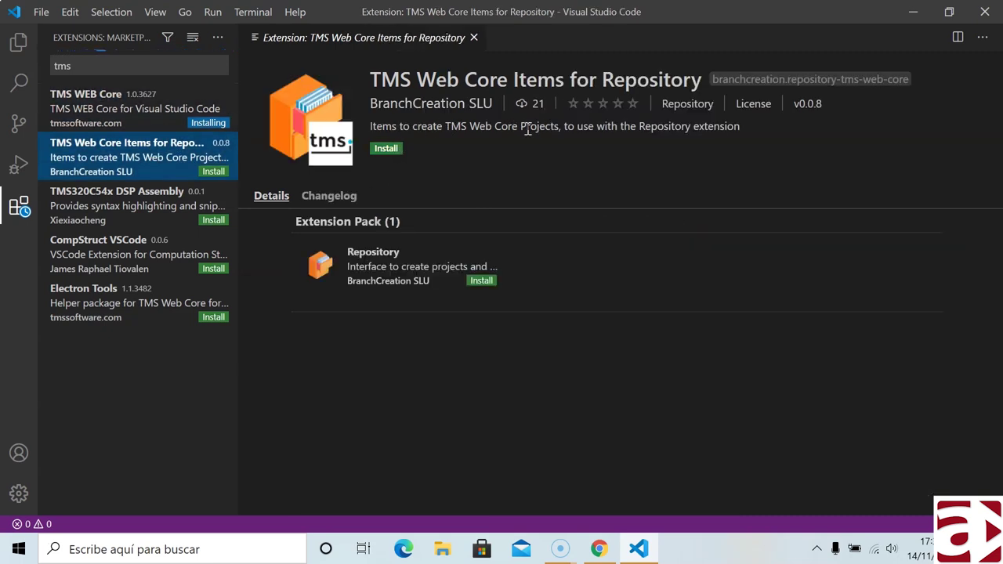
# - Review the TMS WEB Core description, highlighting the Console, Electron and PWA project types
pyautogui.moveTo(370, 126); pyautogui.dragTo(707, 127)
pyautogui.scroll(-3, 497, 413)
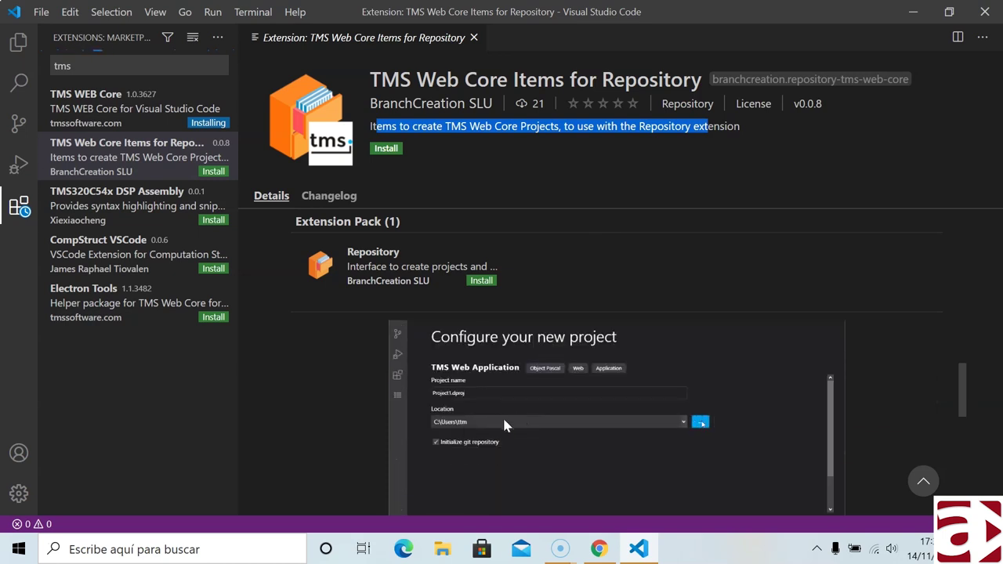
pyautogui.scroll(1, 329, 401)
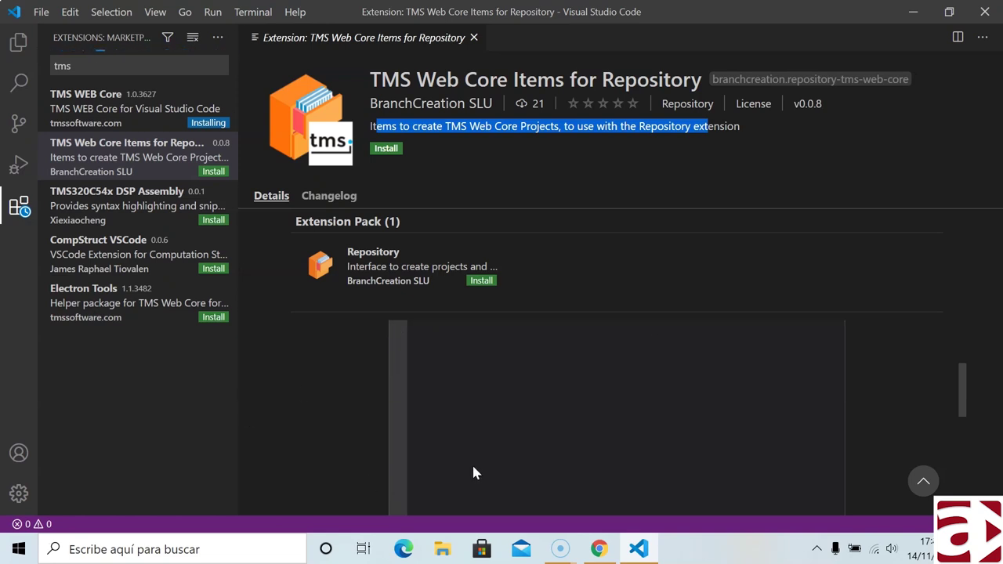
pyautogui.scroll(1, 471, 458)
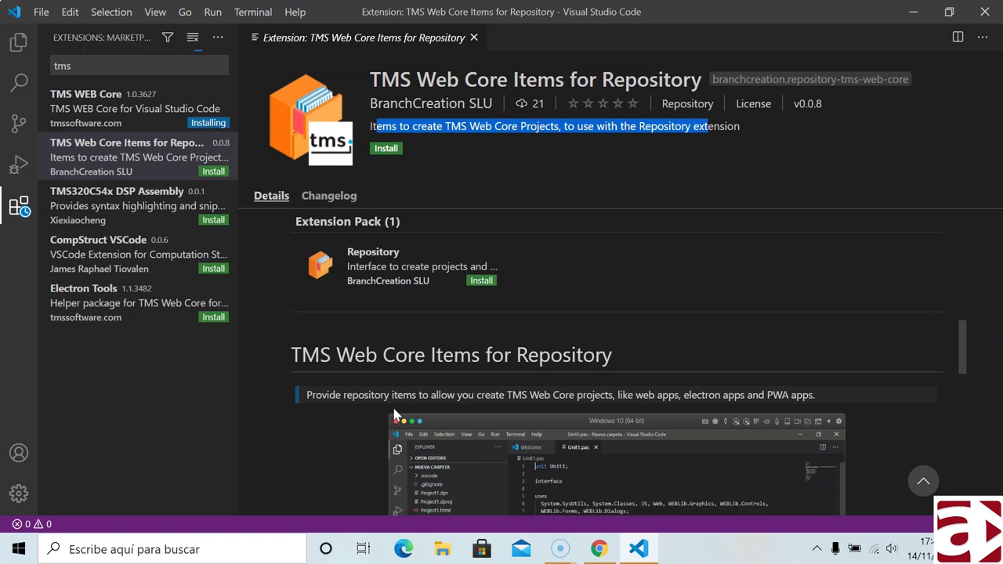
pyautogui.scroll(-1, 394, 415)
pyautogui.scroll(-3, 394, 415)
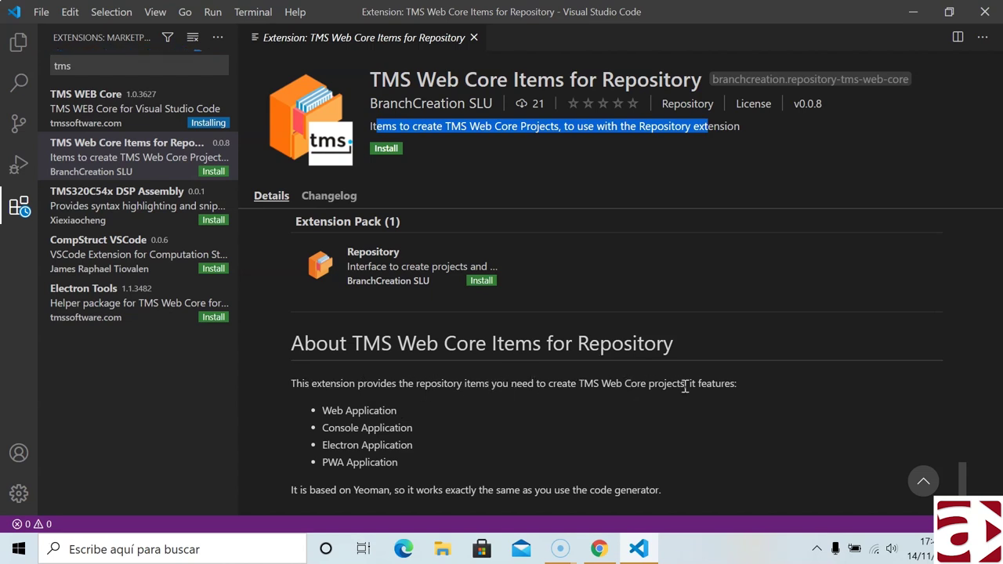
pyautogui.moveTo(327, 410); pyautogui.dragTo(395, 411)
pyautogui.moveTo(334, 428); pyautogui.dragTo(394, 445)
pyautogui.click(331, 447)
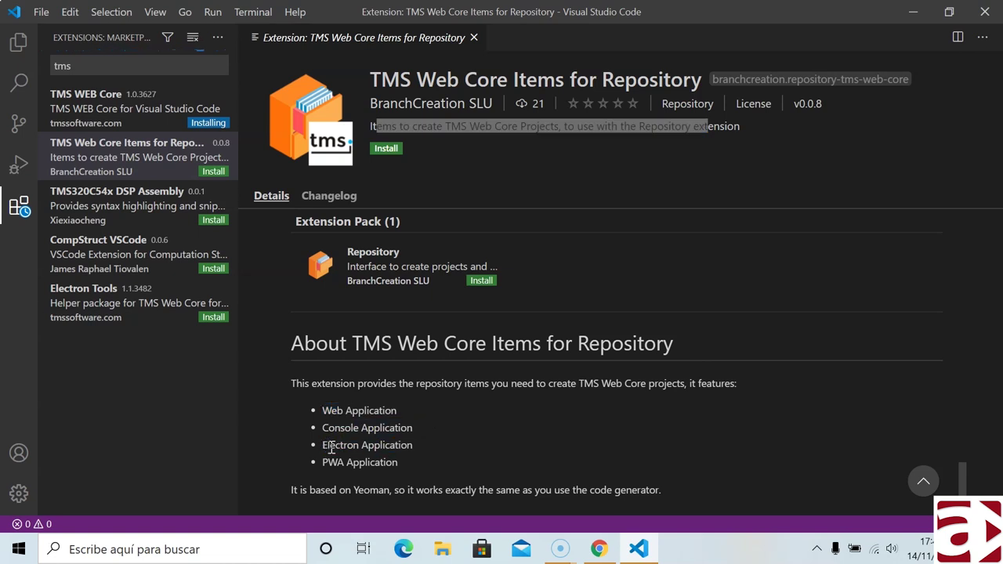
pyautogui.moveTo(333, 462); pyautogui.dragTo(384, 466)
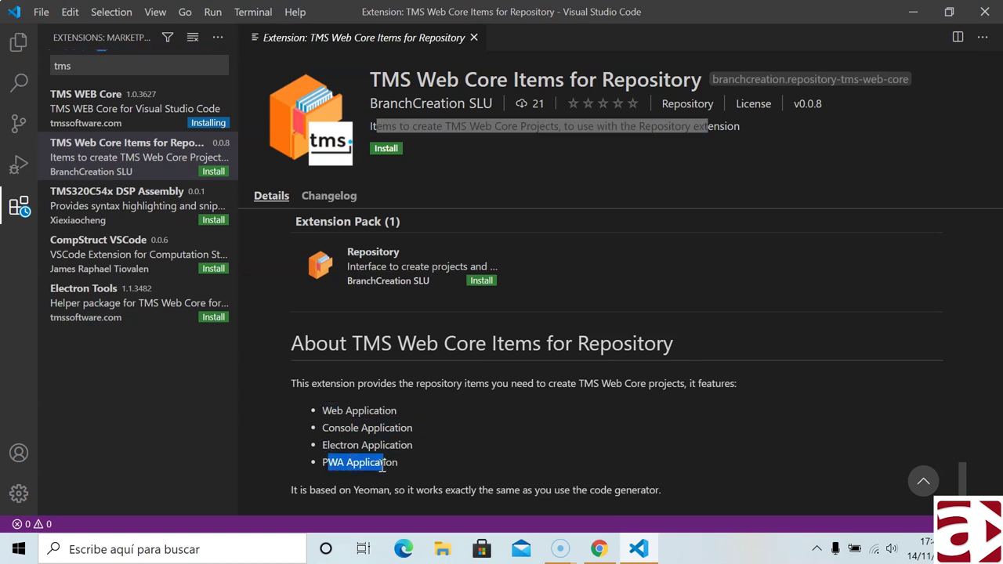
pyautogui.click(142, 99)
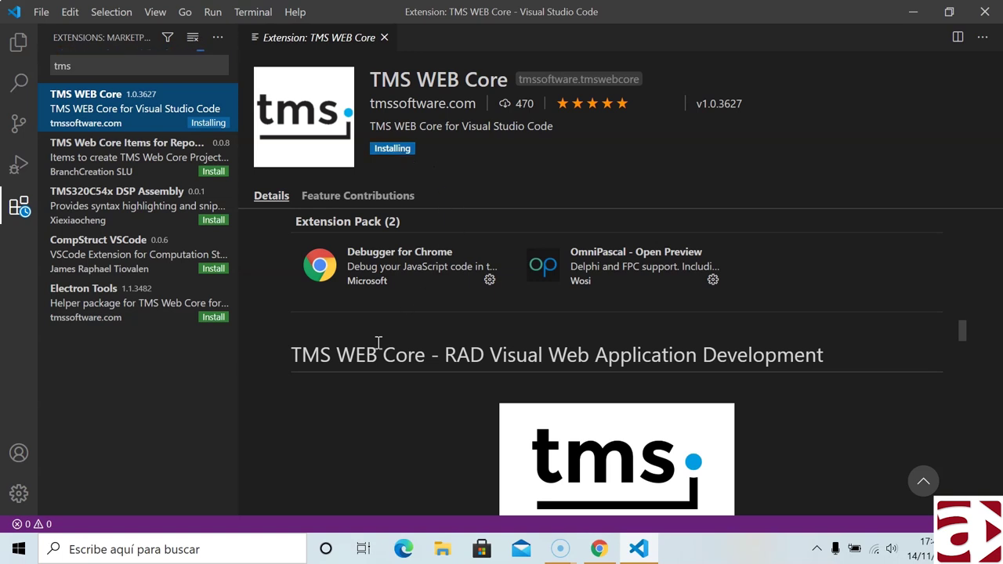
# - Scroll the extension readme and allow VS Code through the Windows Defender Firewall
pyautogui.scroll(-3, 383, 419)
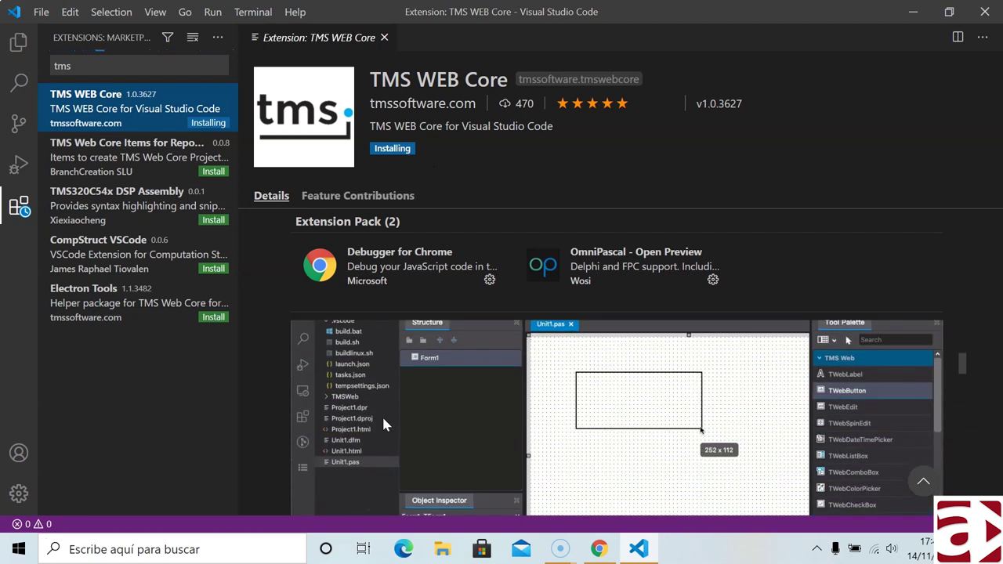
pyautogui.scroll(1, 388, 391)
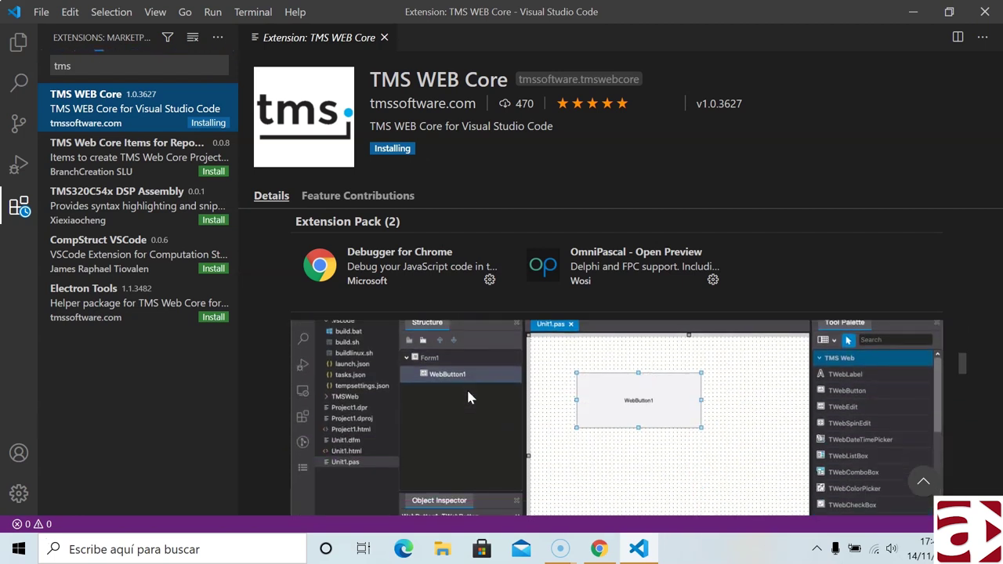
pyautogui.scroll(-1, 589, 428)
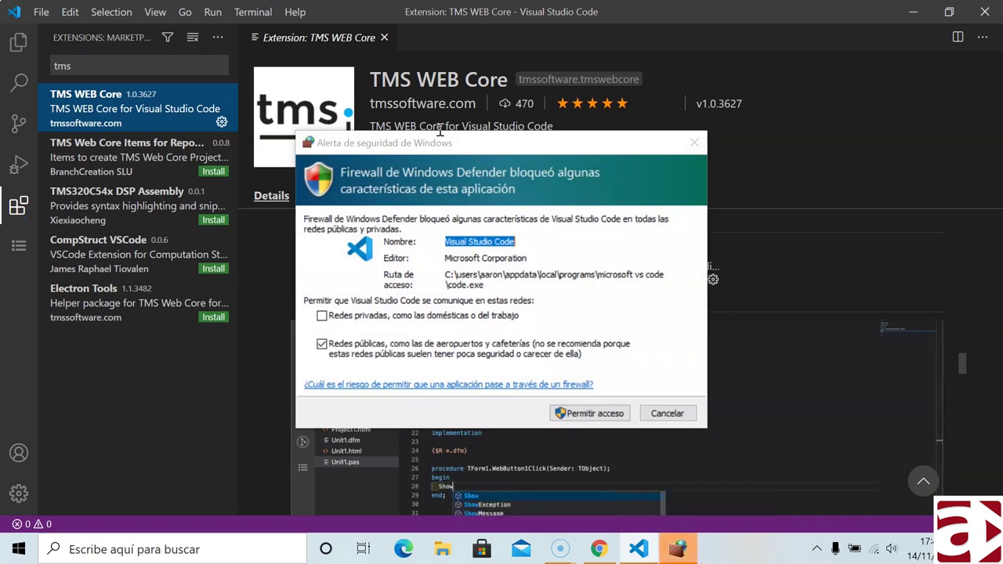
pyautogui.click(589, 415)
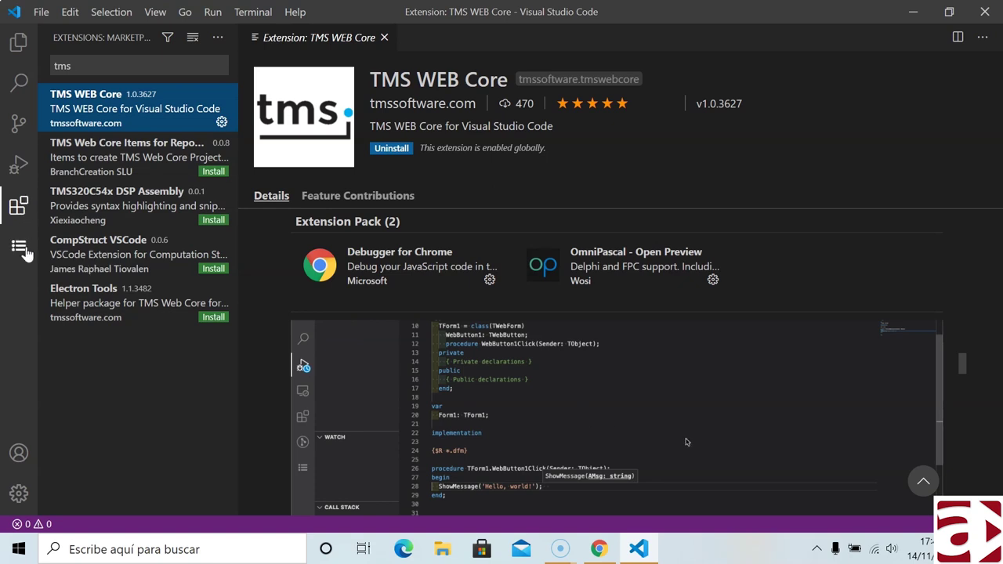
# - Create a TMS WEB Application project saved in a new Desktop folder 'tmsdelphiaccess'
pyautogui.click(18, 247)
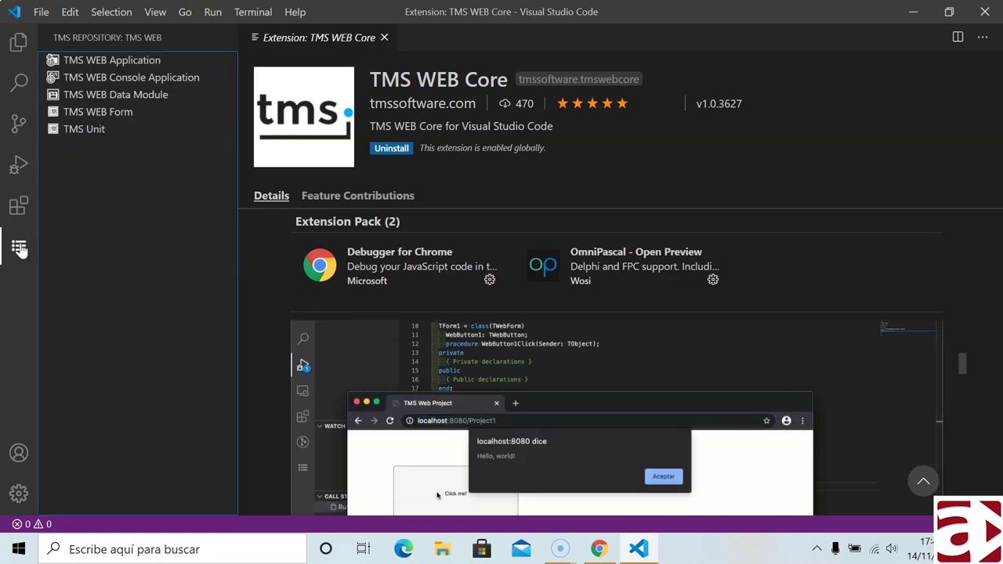
pyautogui.click(120, 62)
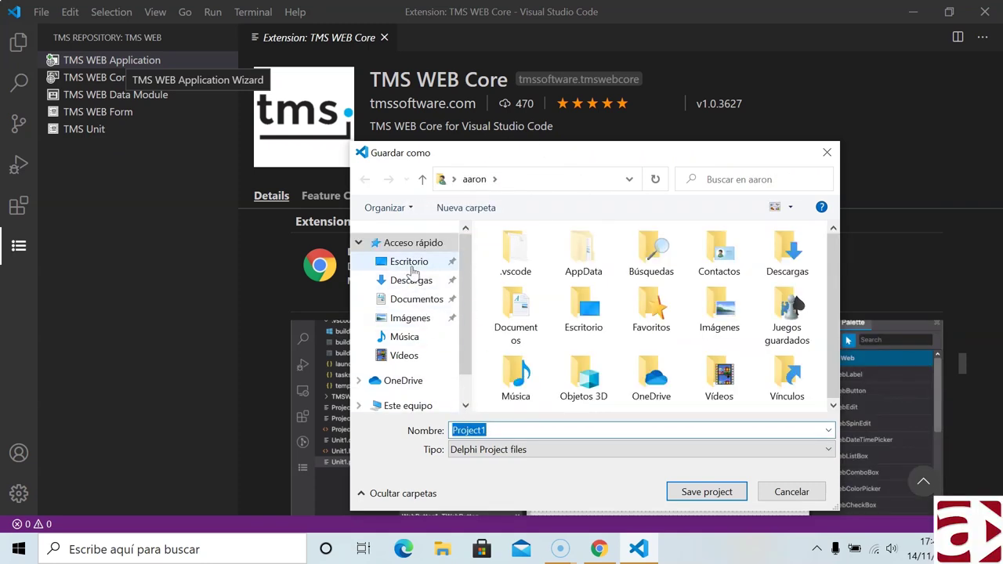
pyautogui.click(408, 263)
pyautogui.click(474, 208)
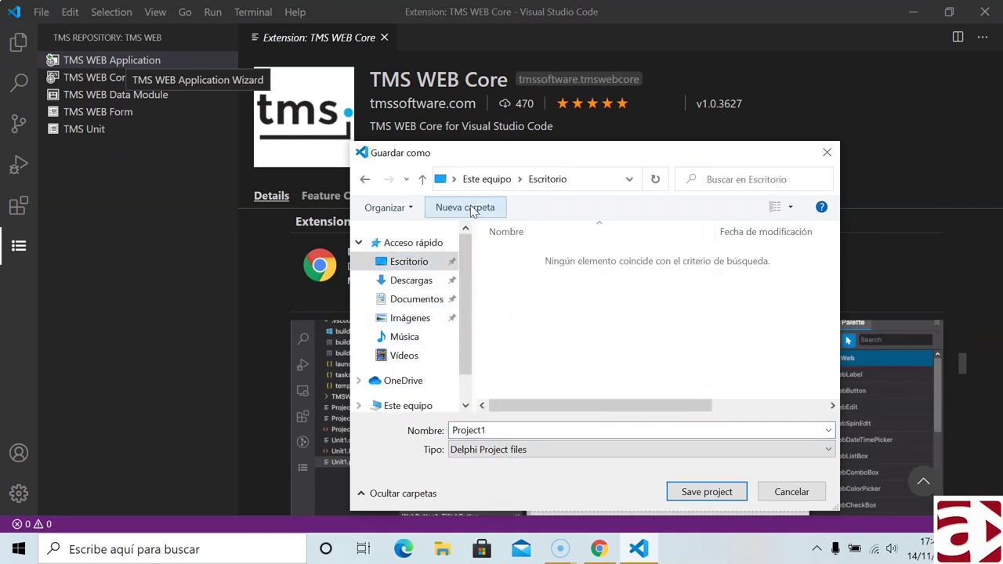
pyautogui.write('t')
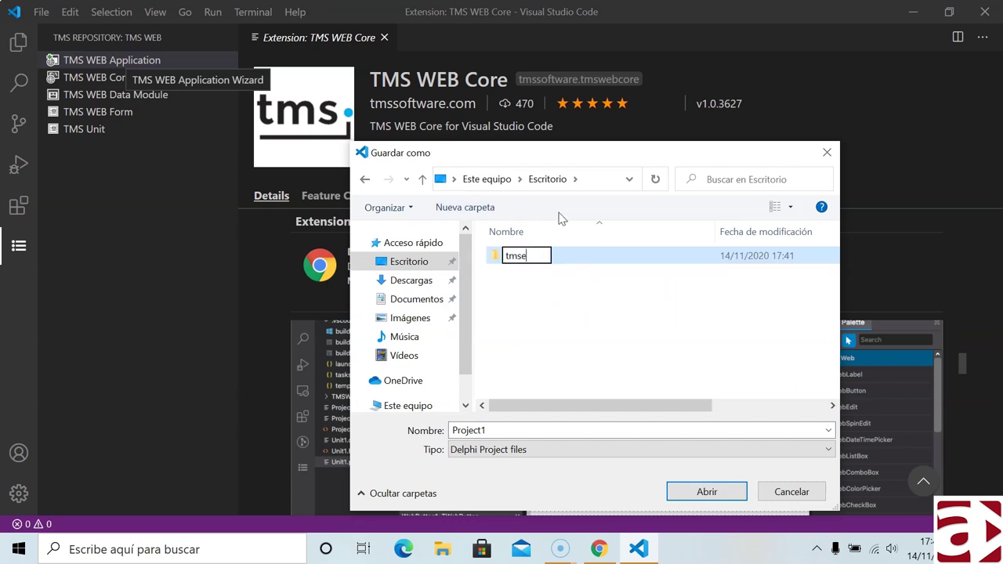
pyautogui.write('msdelp')
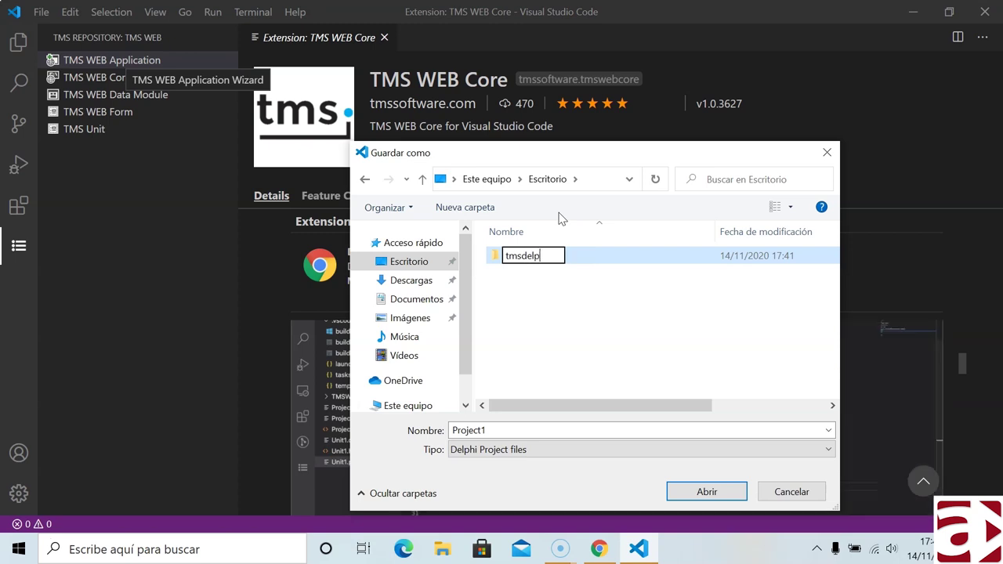
pyautogui.write('hiaccess')
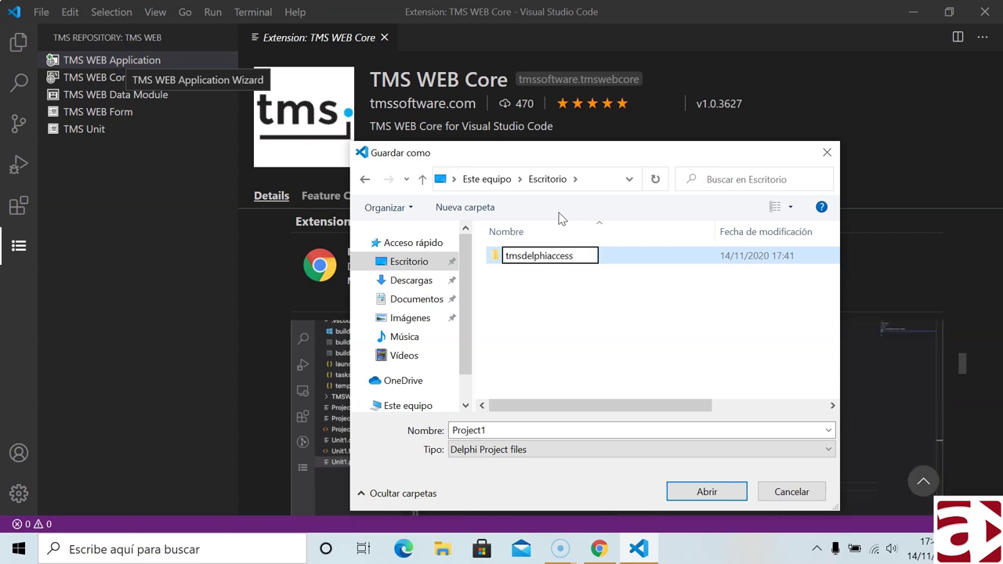
pyautogui.press('Return')
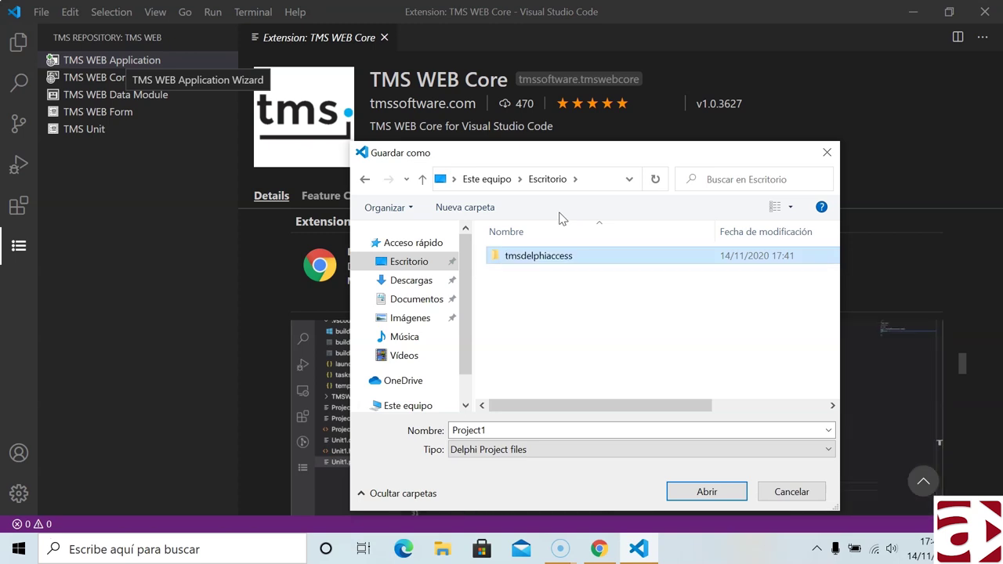
pyautogui.doubleClick(548, 263)
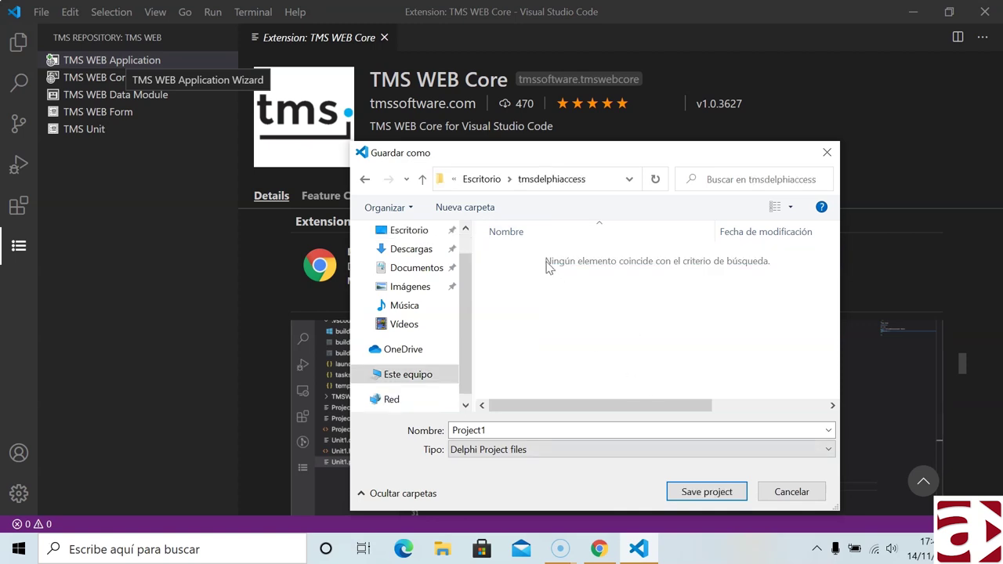
pyautogui.click(683, 491)
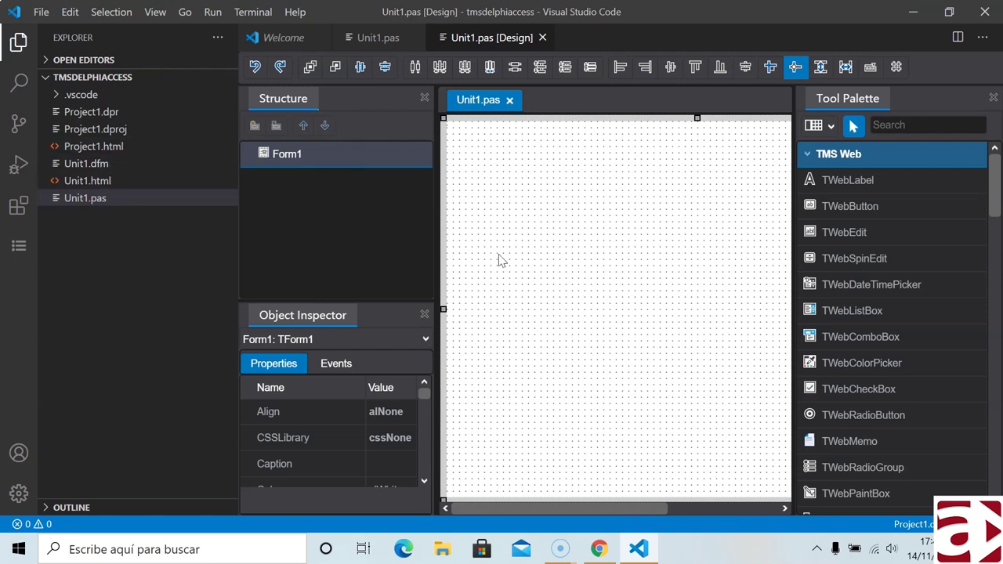
# - Place WebButton1 on Form1 and generate its click handler
pyautogui.click(856, 210)
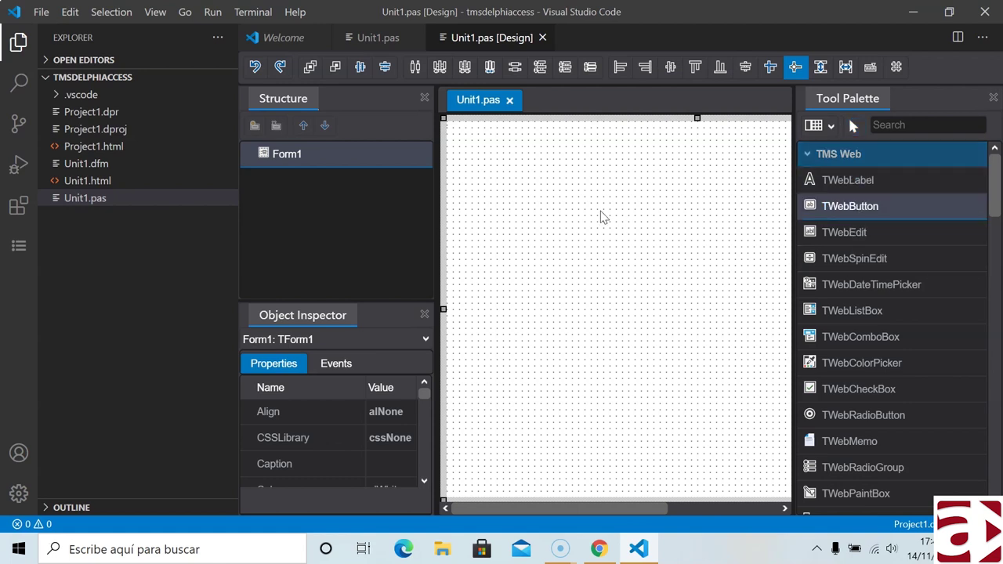
pyautogui.moveTo(495, 185); pyautogui.dragTo(707, 251)
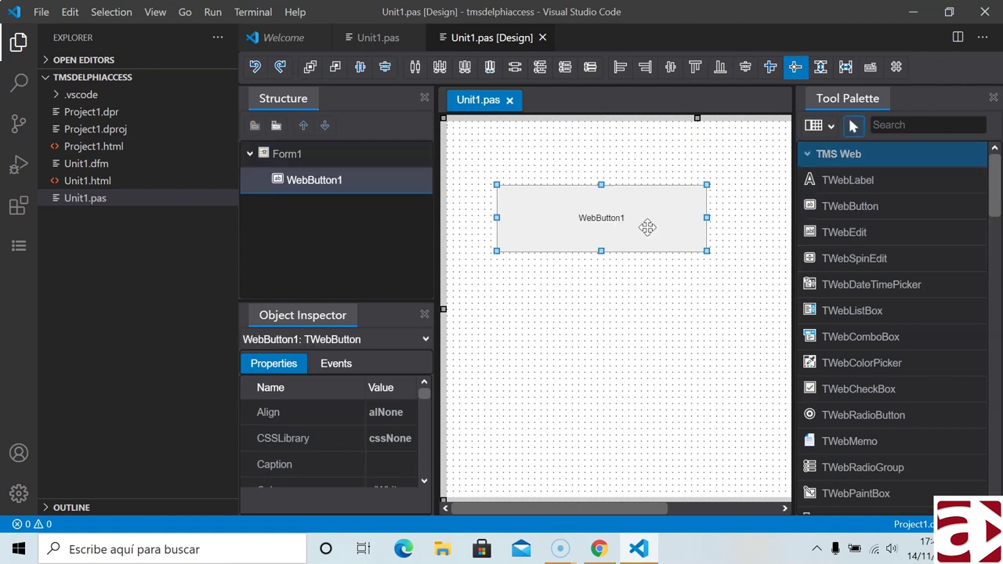
pyautogui.doubleClick(597, 217)
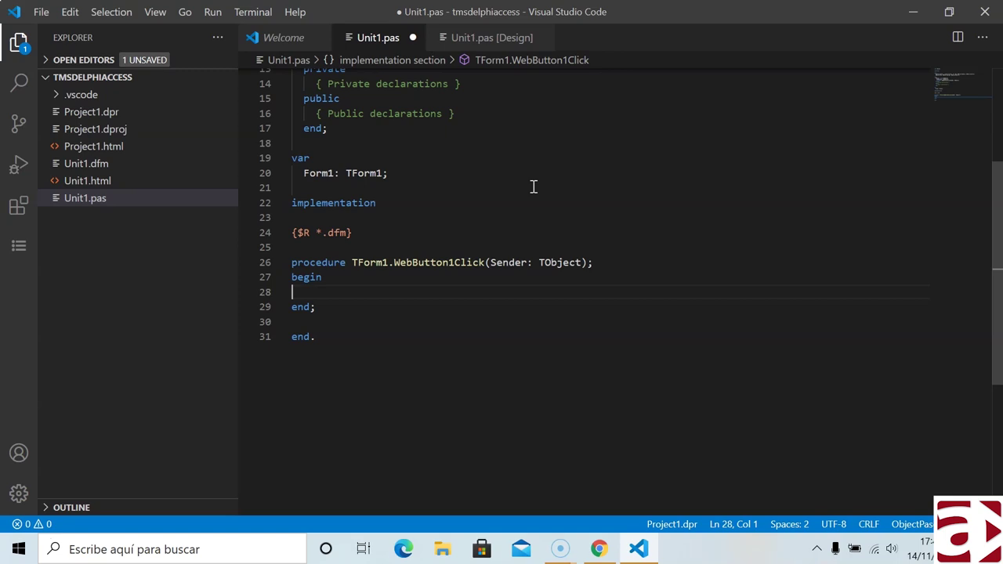
# - Write ShowMessage('Hola Mundo') in the WebButton1Click handler
pyautogui.write('shi;')
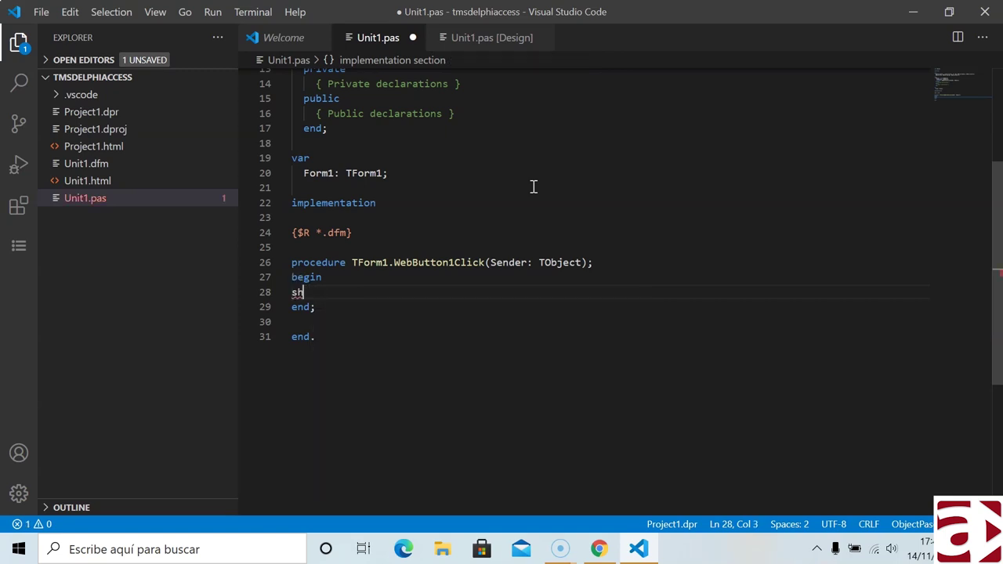
pyautogui.write('ow')
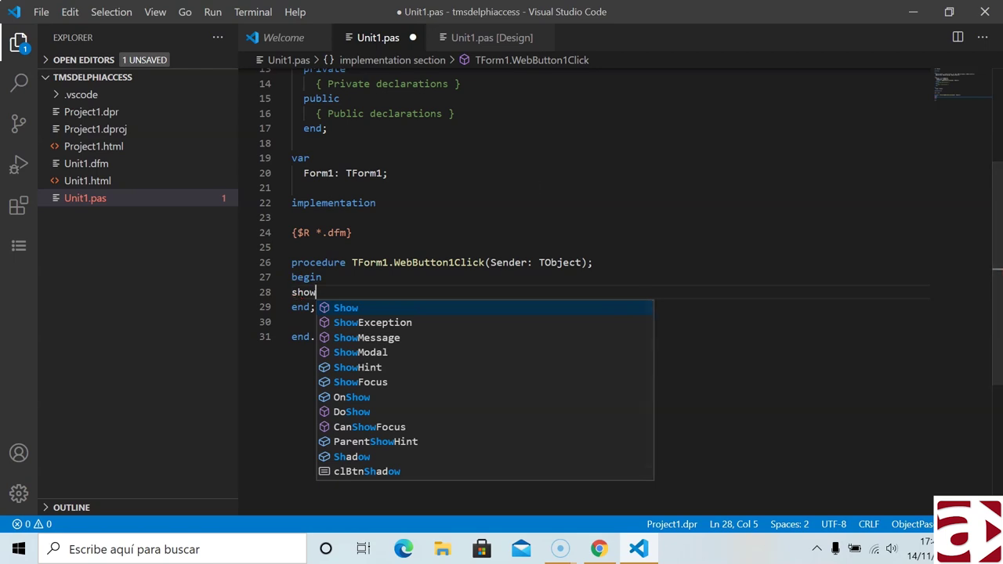
pyautogui.doubleClick(365, 337)
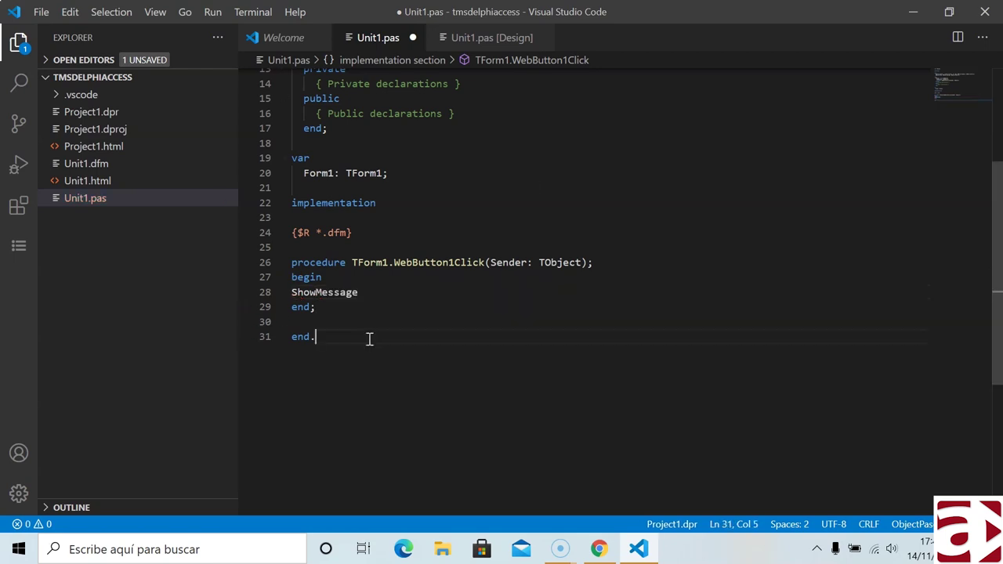
pyautogui.click(363, 294)
pyautogui.write('(')
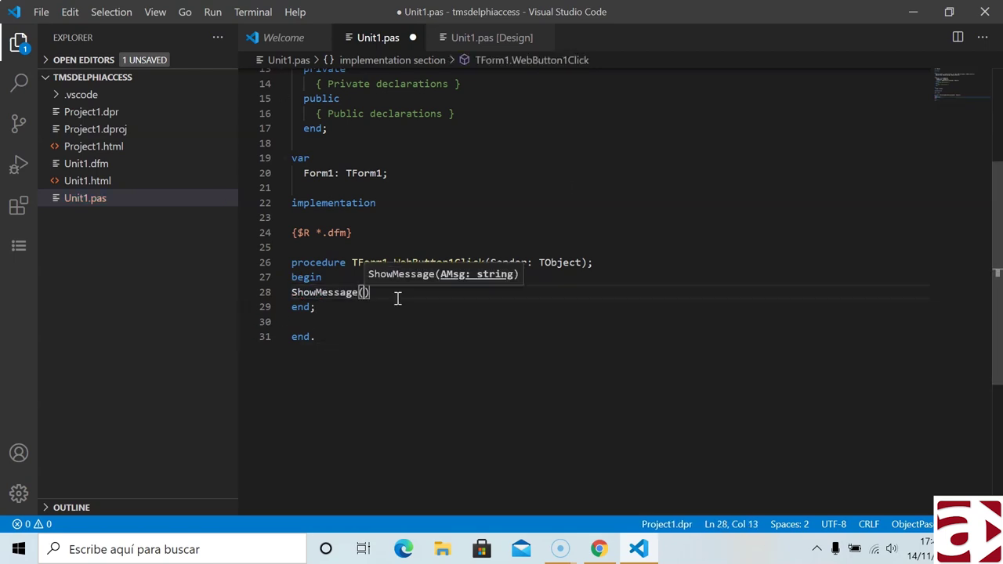
pyautogui.write('"Hola')
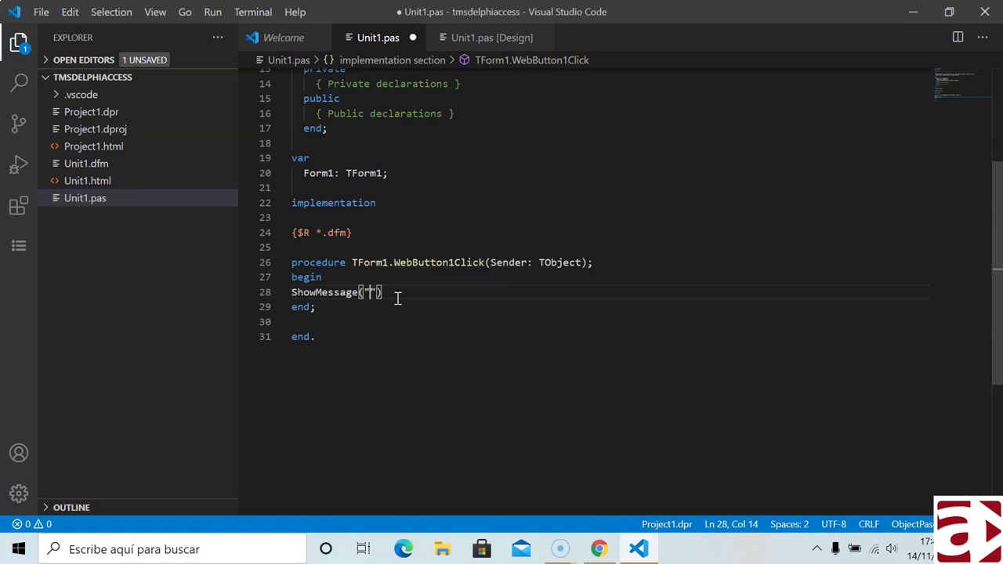
pyautogui.press('BackSpace')
pyautogui.press('BackSpace')
pyautogui.press('BackSpace')
pyautogui.press('BackSpace')
pyautogui.press('BackSpace')
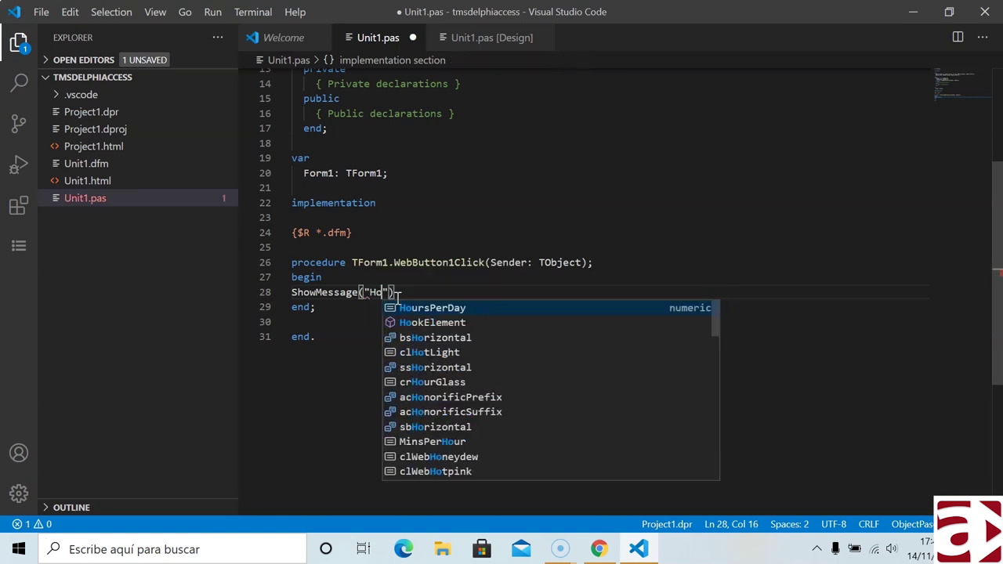
pyautogui.write("'Hola M")
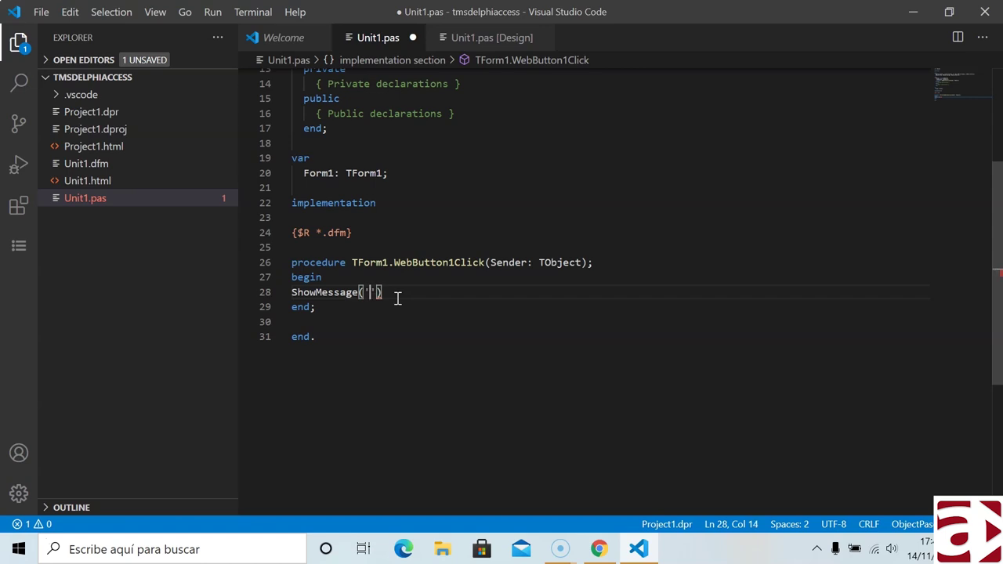
pyautogui.write('undo')
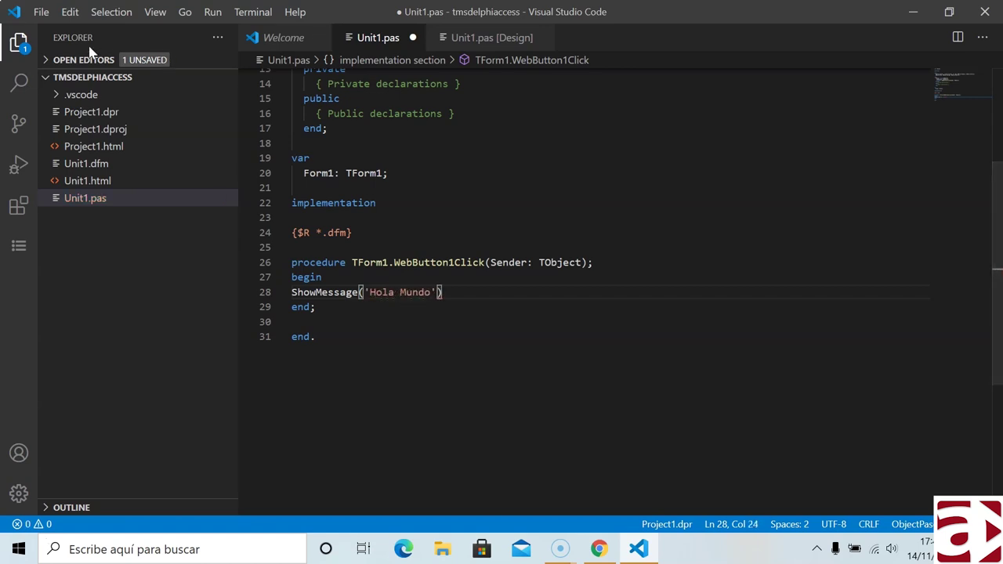
# - Save Unit1.pas, start debugging, then cancel the license prompt and close the build-failure message
pyautogui.click(41, 13)
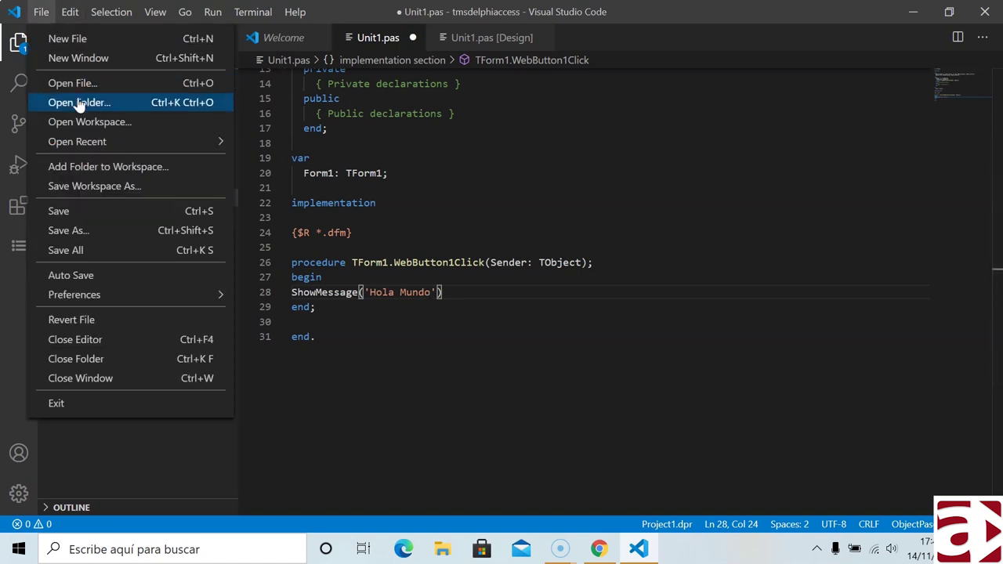
pyautogui.click(79, 217)
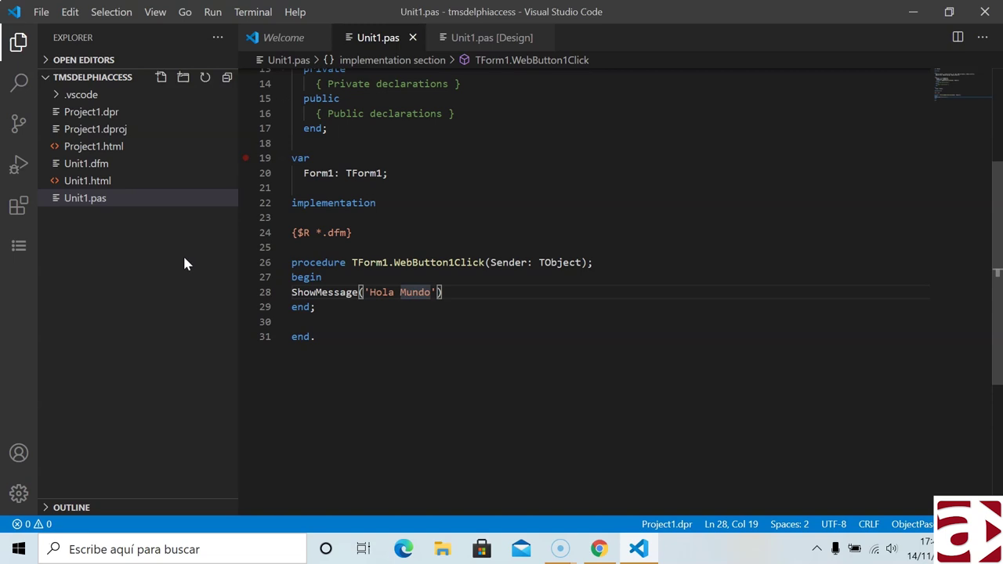
pyautogui.click(18, 166)
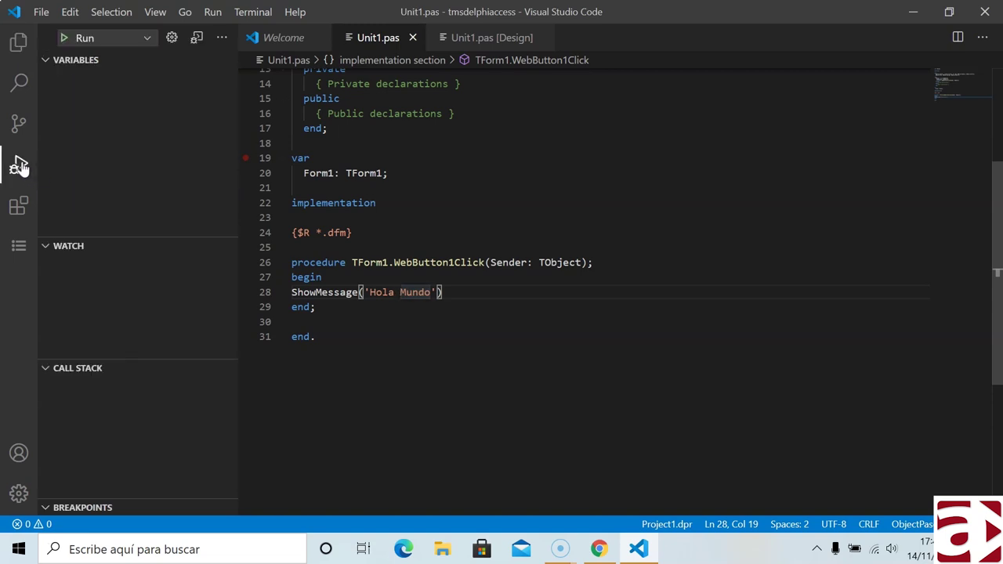
pyautogui.click(64, 39)
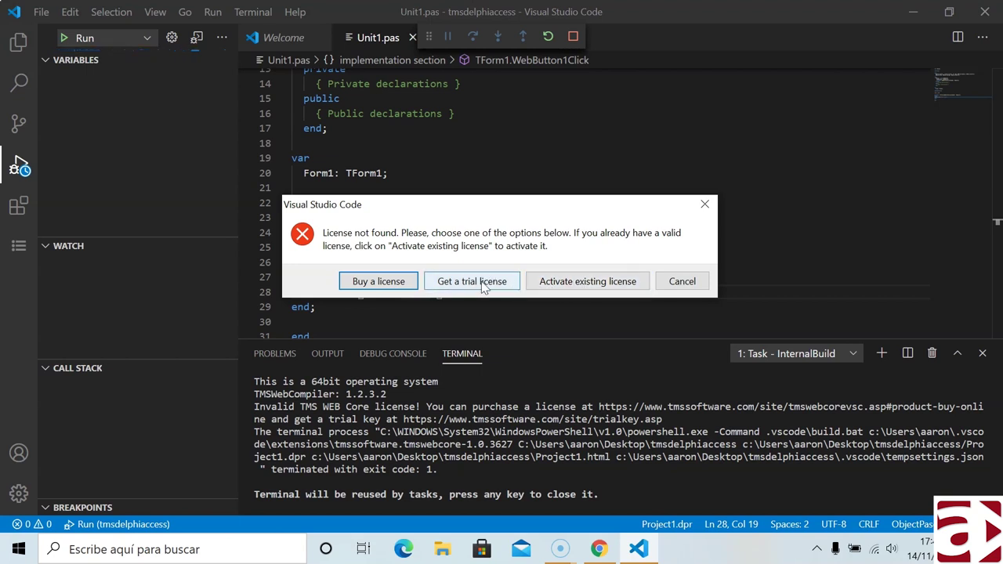
pyautogui.click(672, 284)
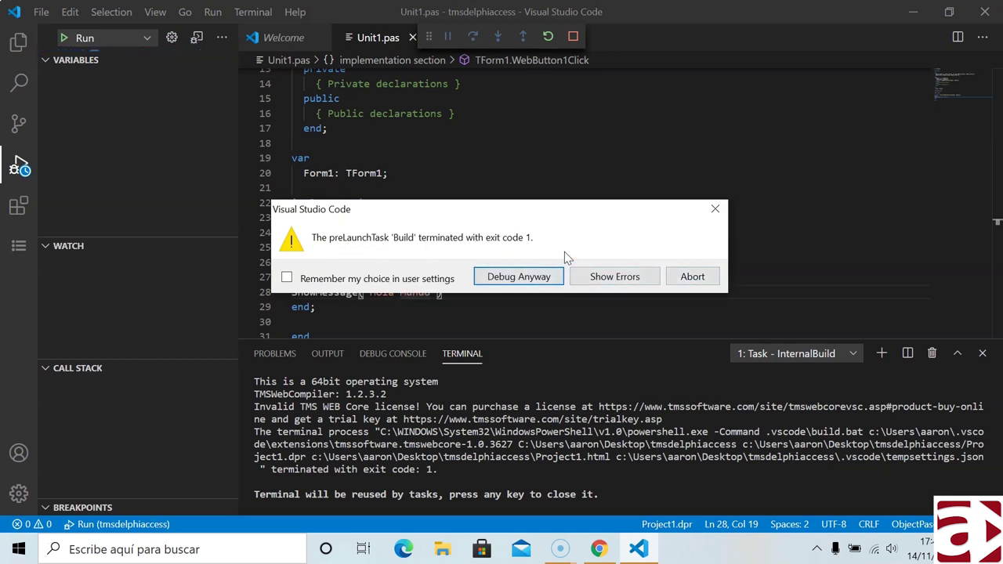
pyautogui.click(714, 208)
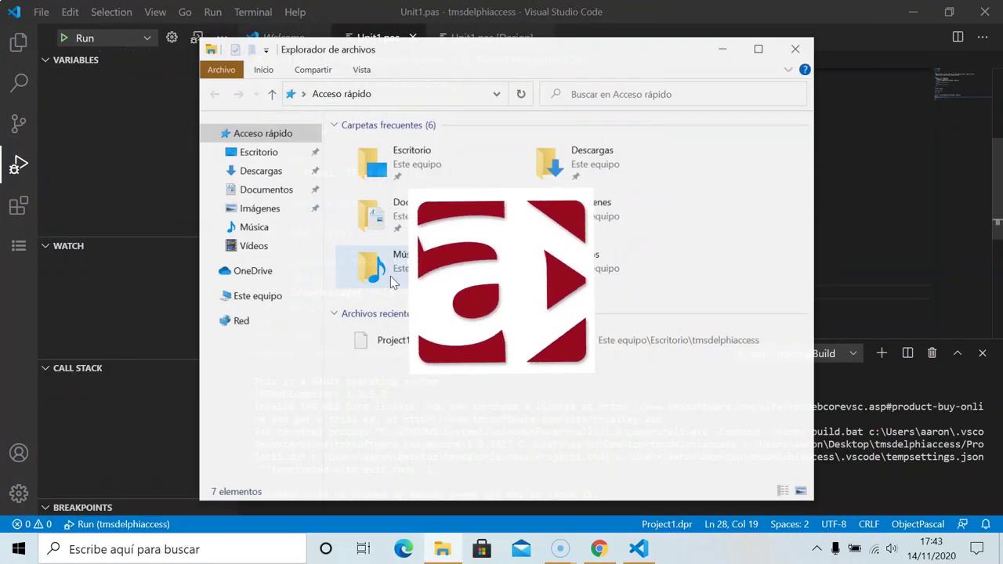
# - Open Unit1.html from Desktop > tmsdelphiaccess > TMSWeb > Debug in Google Chrome
pyautogui.click(444, 547)
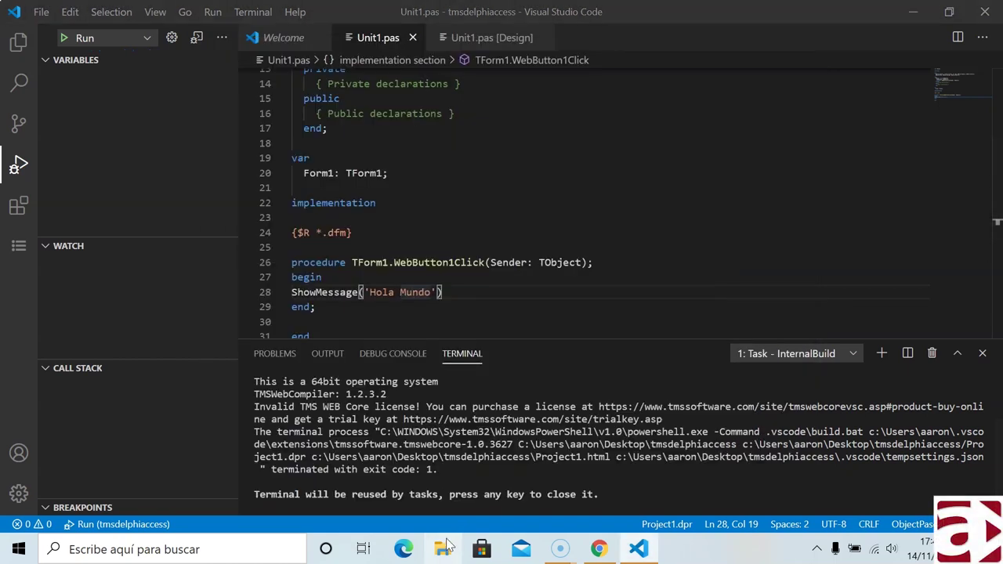
pyautogui.click(444, 548)
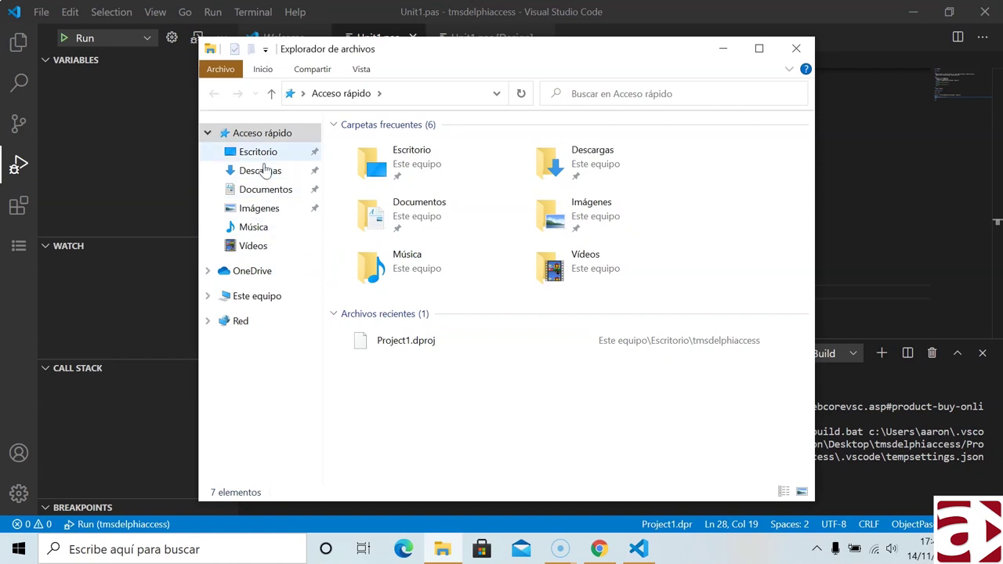
pyautogui.click(260, 152)
pyautogui.doubleClick(393, 145)
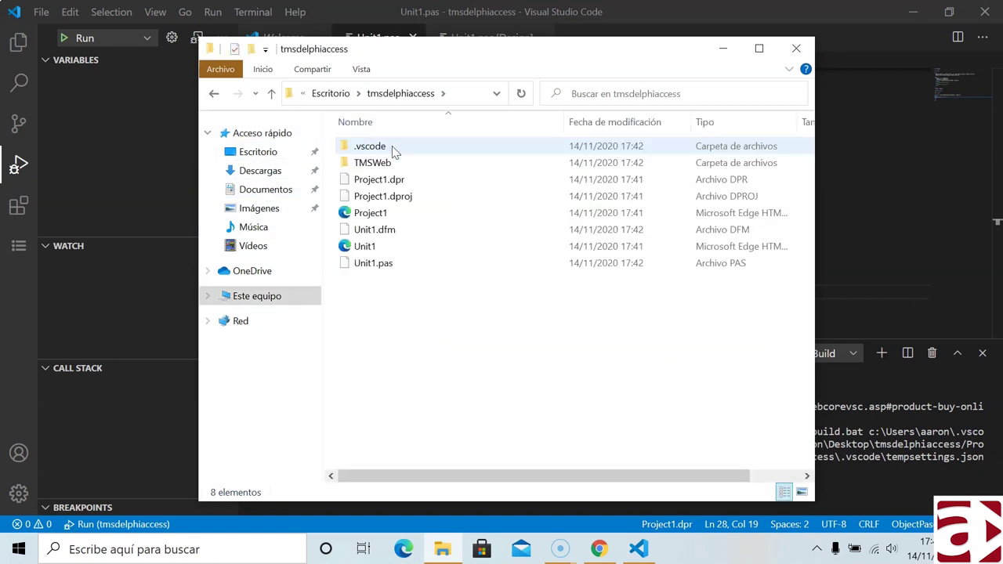
pyautogui.doubleClick(368, 162)
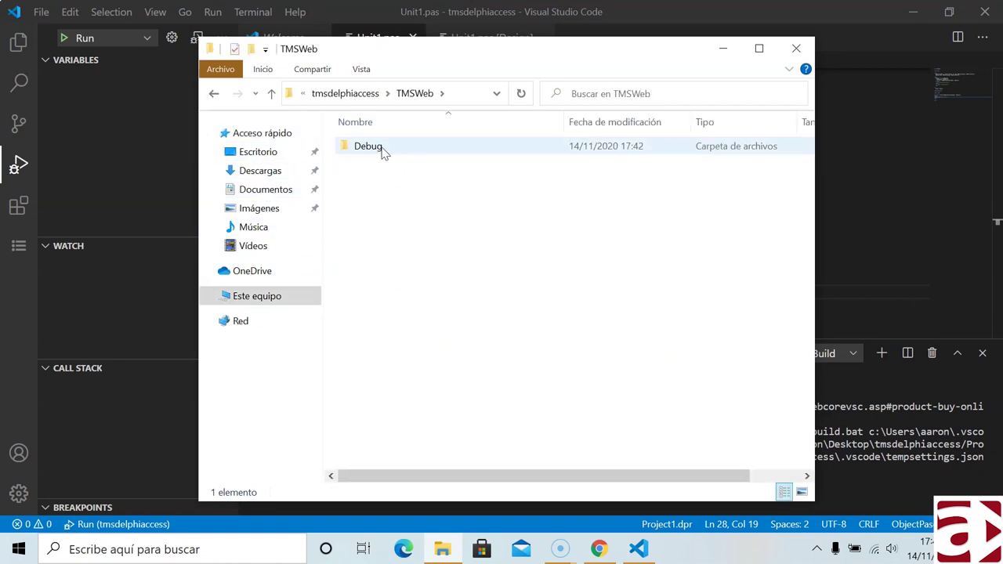
pyautogui.doubleClick(382, 151)
pyautogui.doubleClick(371, 149)
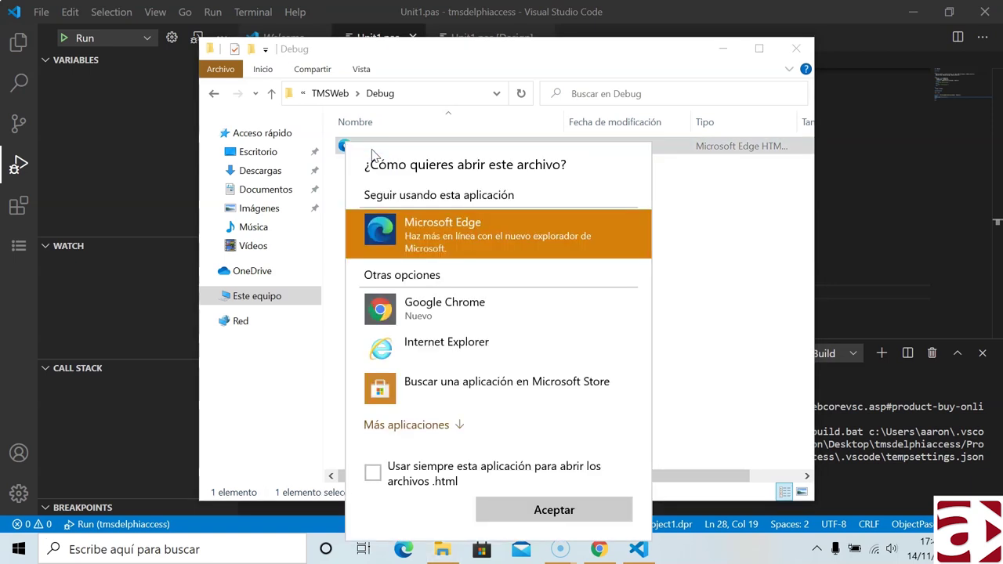
pyautogui.click(444, 313)
pyautogui.click(541, 509)
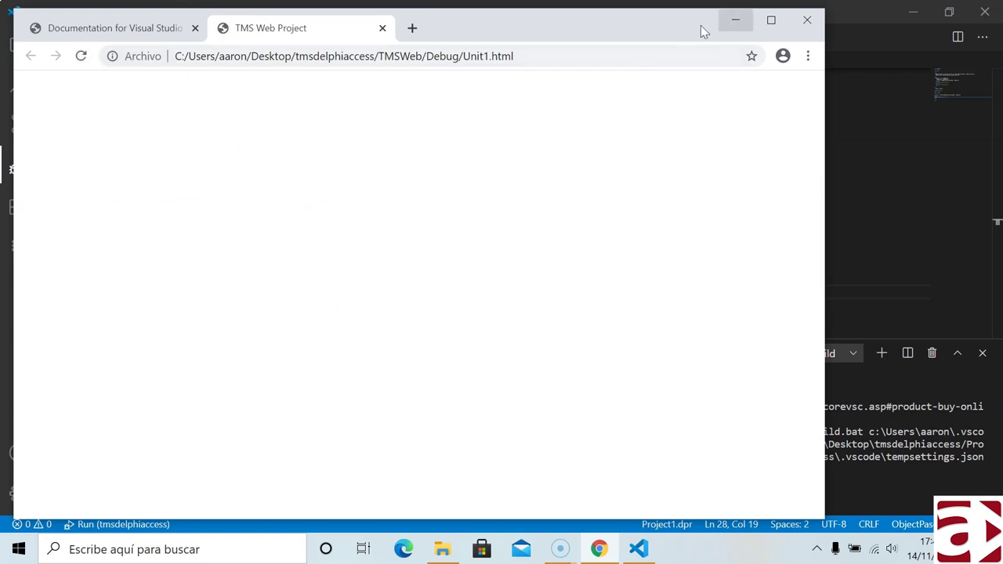
# - Open the same Unit1.html in Notepad via Open with
pyautogui.click(441, 548)
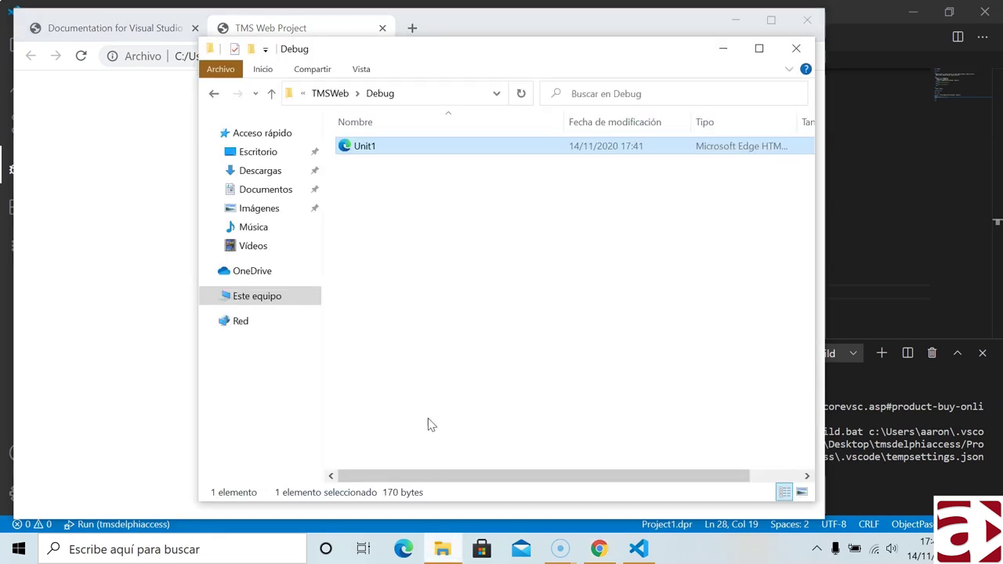
pyautogui.rightClick(382, 147)
pyautogui.moveTo(430, 225)
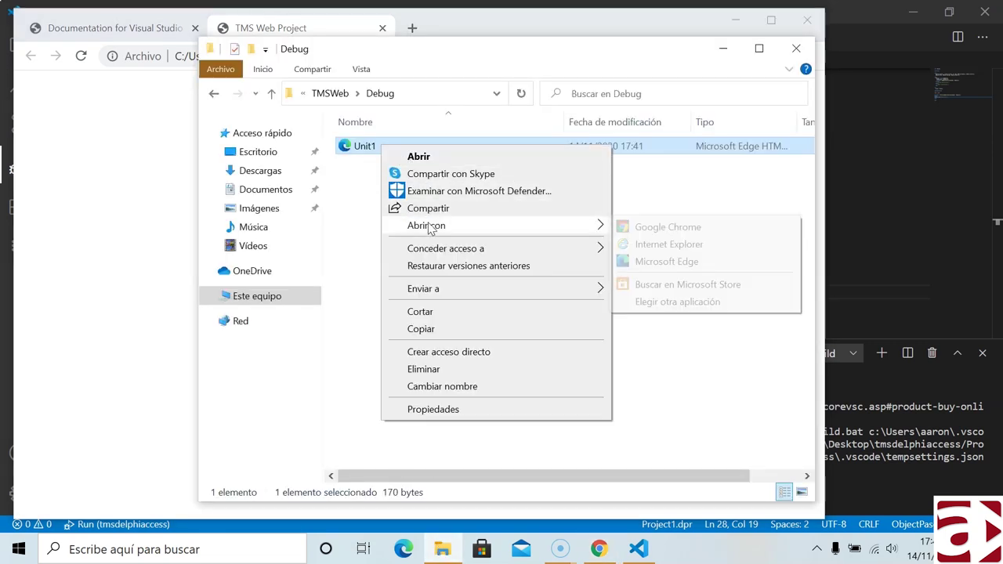
pyautogui.click(648, 302)
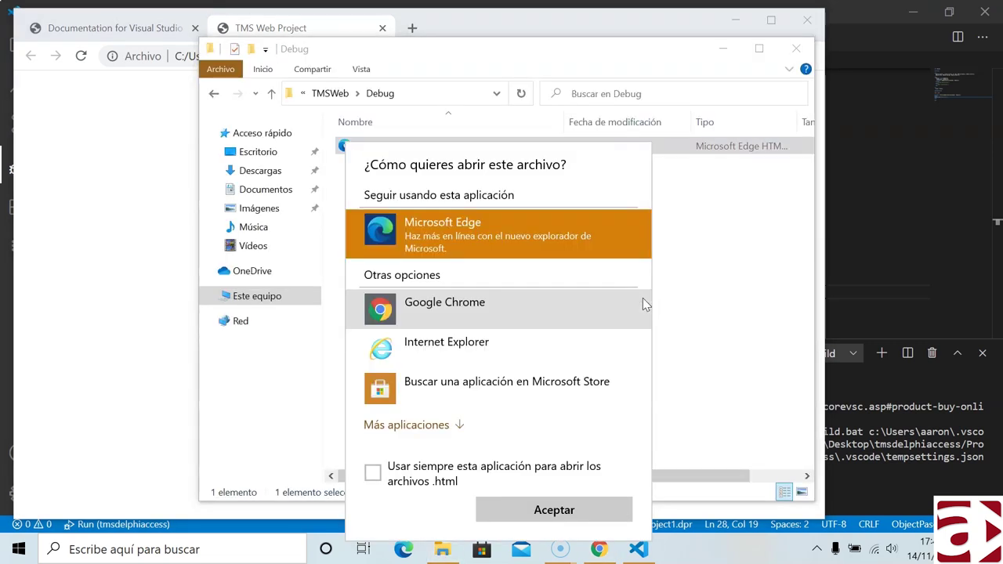
pyautogui.click(423, 431)
pyautogui.scroll(-1, 453, 404)
pyautogui.click(454, 396)
pyautogui.click(533, 521)
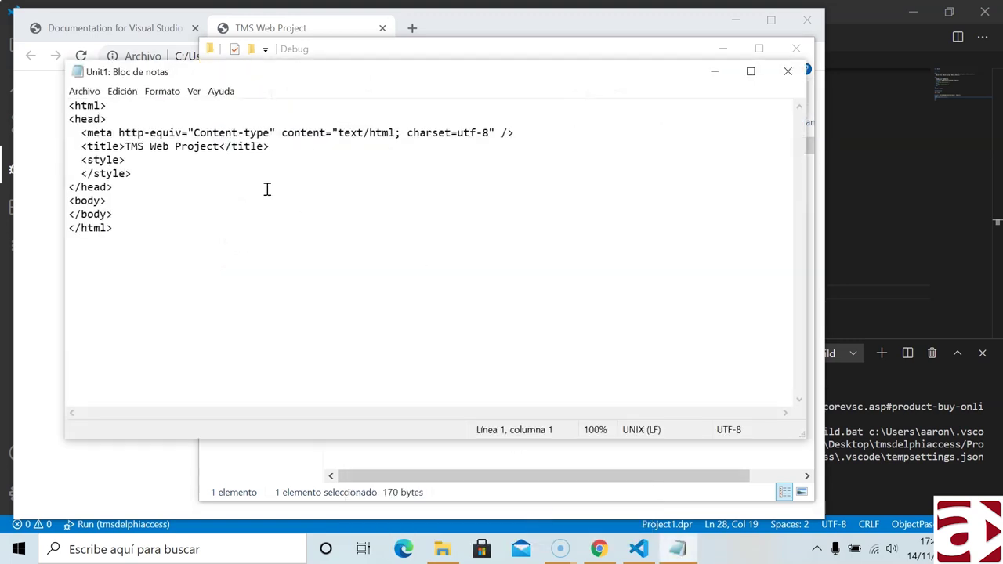
# - Confirm the HTML body is empty, close Notepad, and return to the Unit1 designer in VS Code
pyautogui.moveTo(133, 240); pyautogui.dragTo(83, 98)
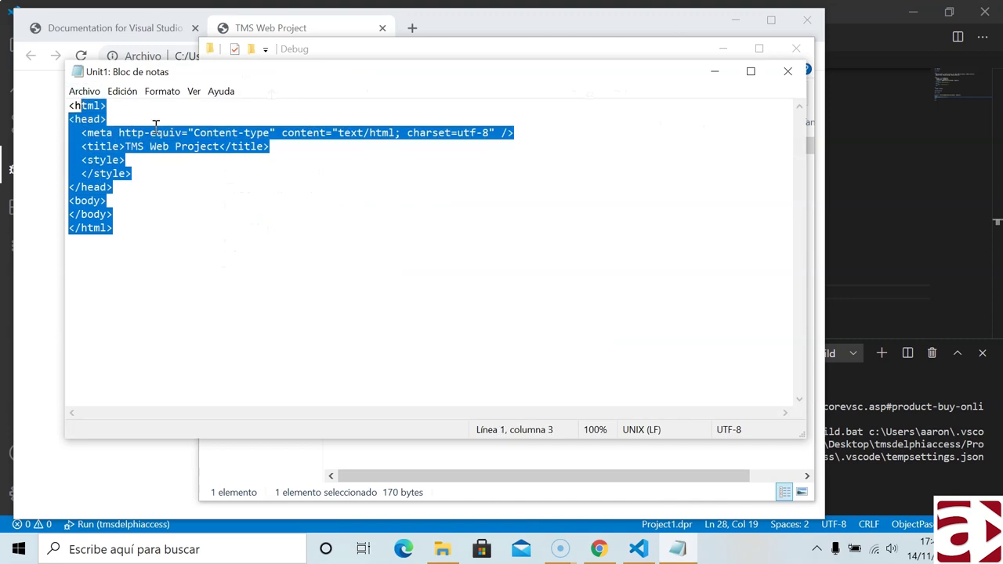
pyautogui.click(156, 129)
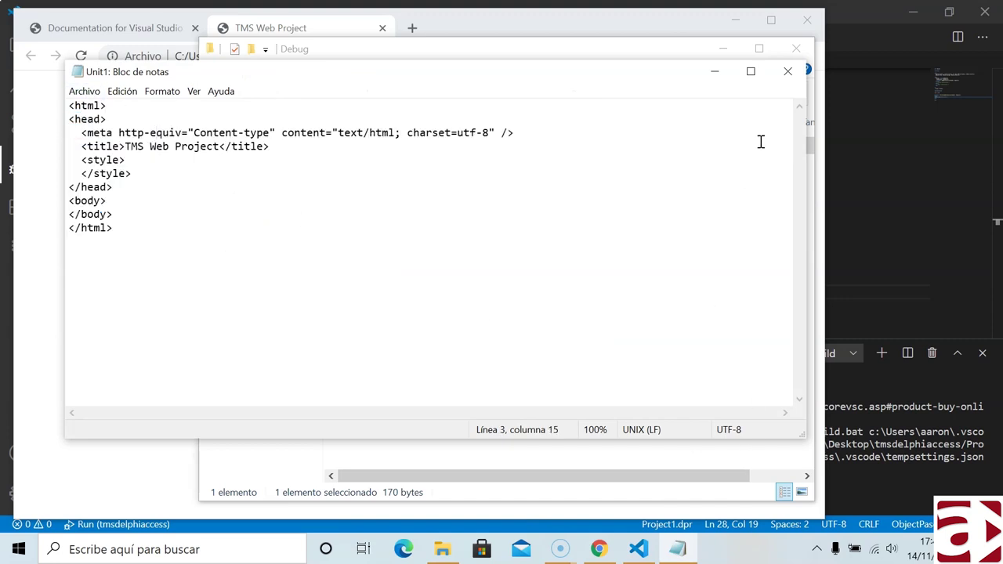
pyautogui.click(787, 71)
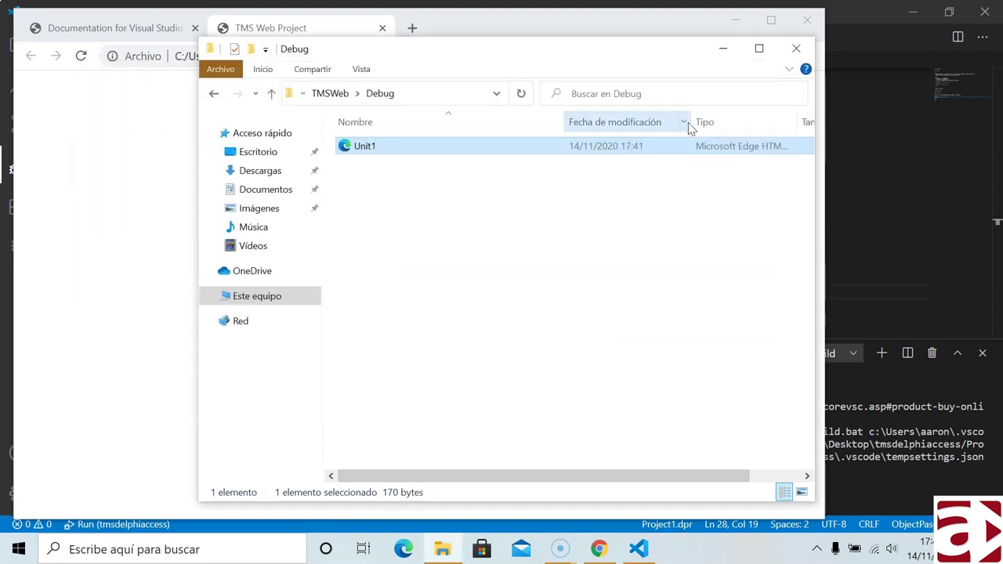
pyautogui.click(846, 14)
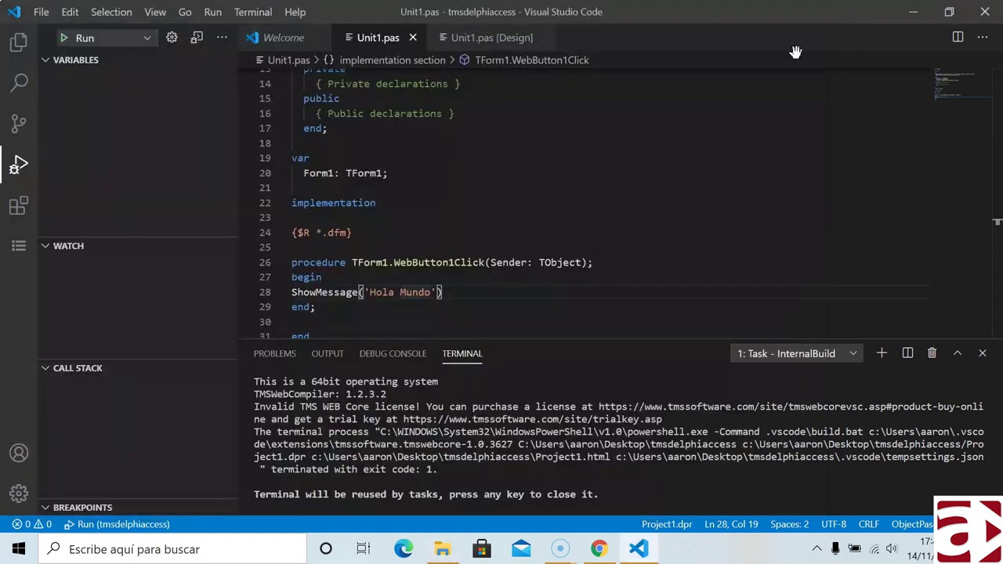
pyautogui.click(478, 38)
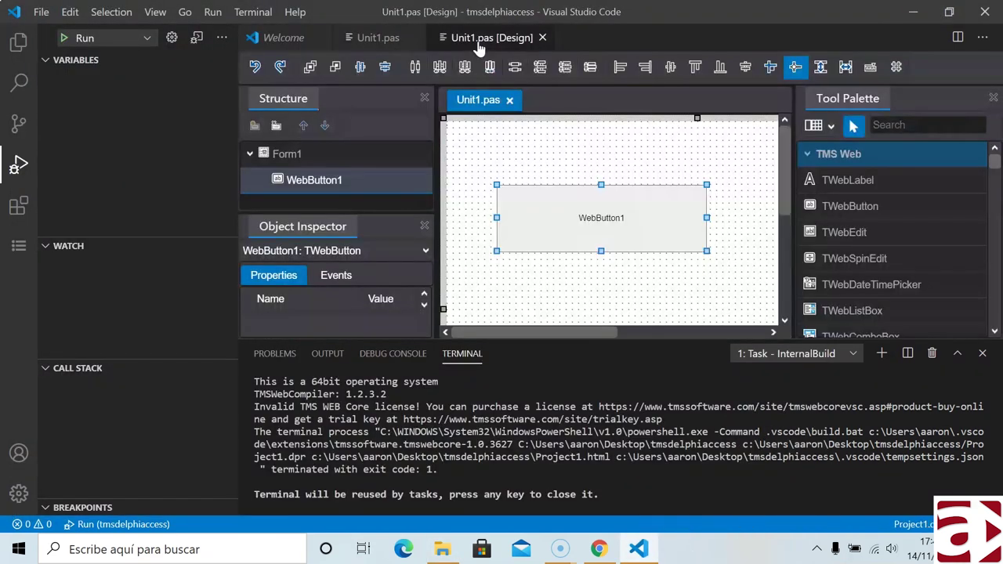
# - Launch the form with Run Without Debugging and choose Get a trial license from the license prompt
pyautogui.click(526, 147)
pyautogui.click(152, 42)
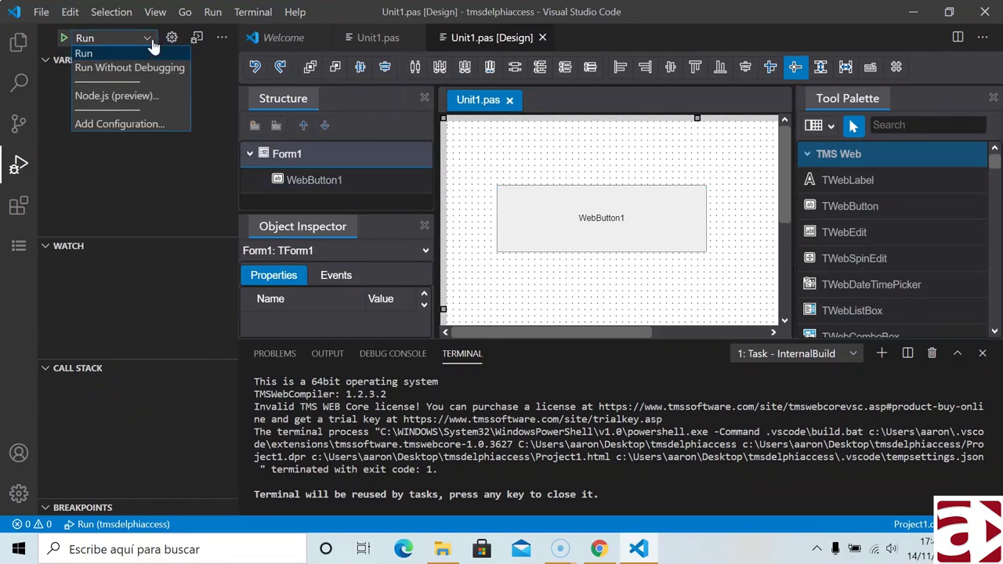
pyautogui.click(123, 68)
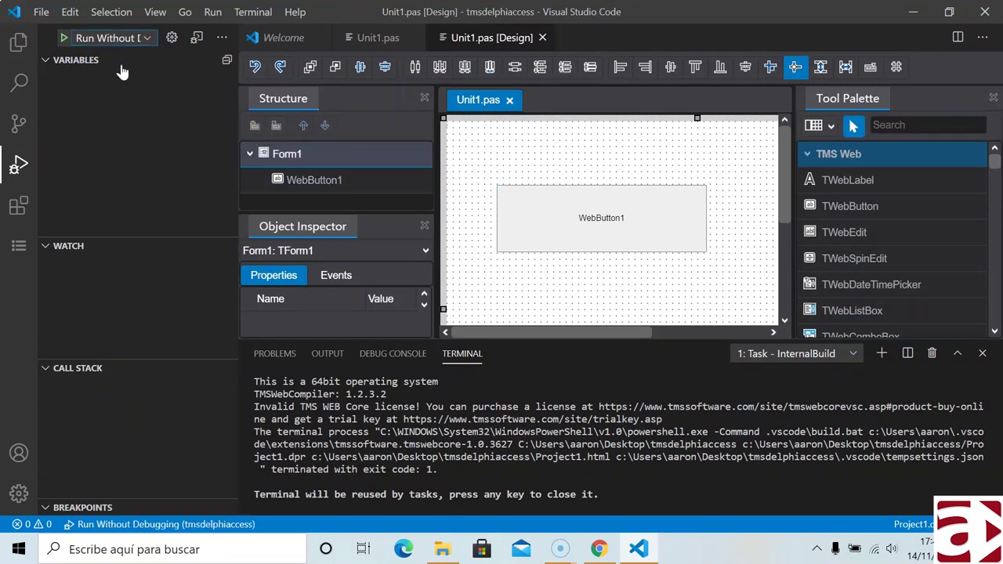
pyautogui.click(64, 39)
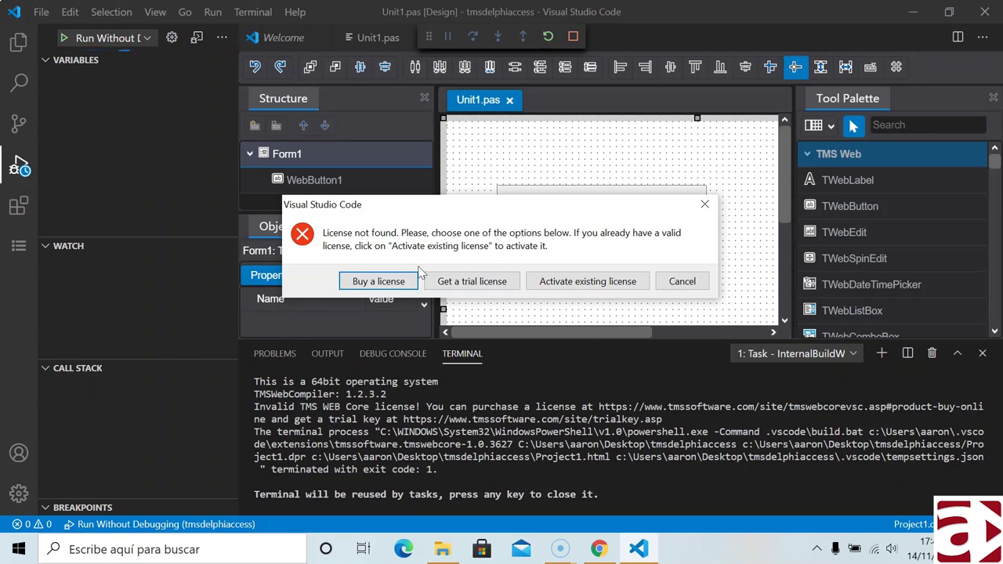
pyautogui.click(471, 284)
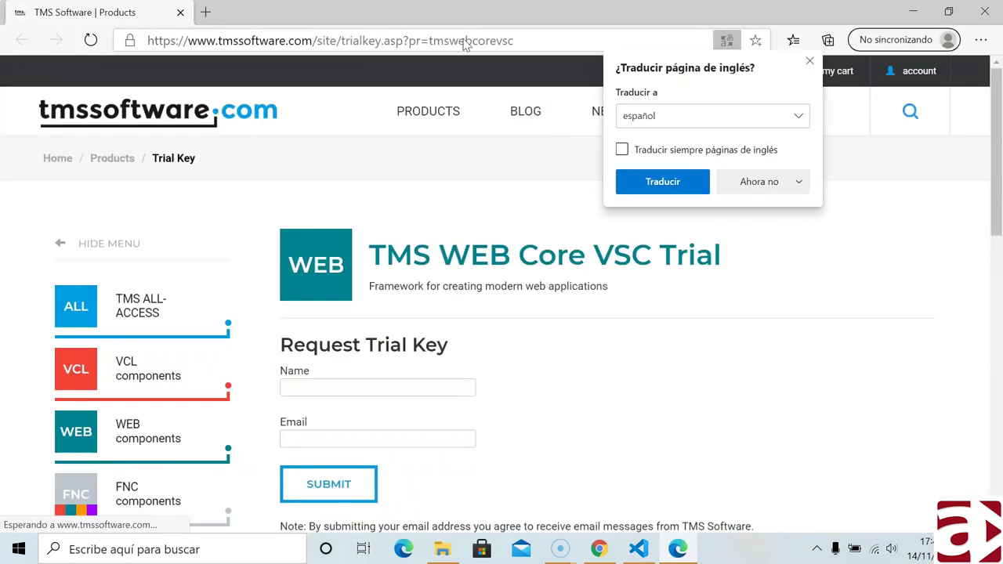
# - Dismiss Edge's translation, sync and ad personalisation popups on the trial request page
pyautogui.click(809, 61)
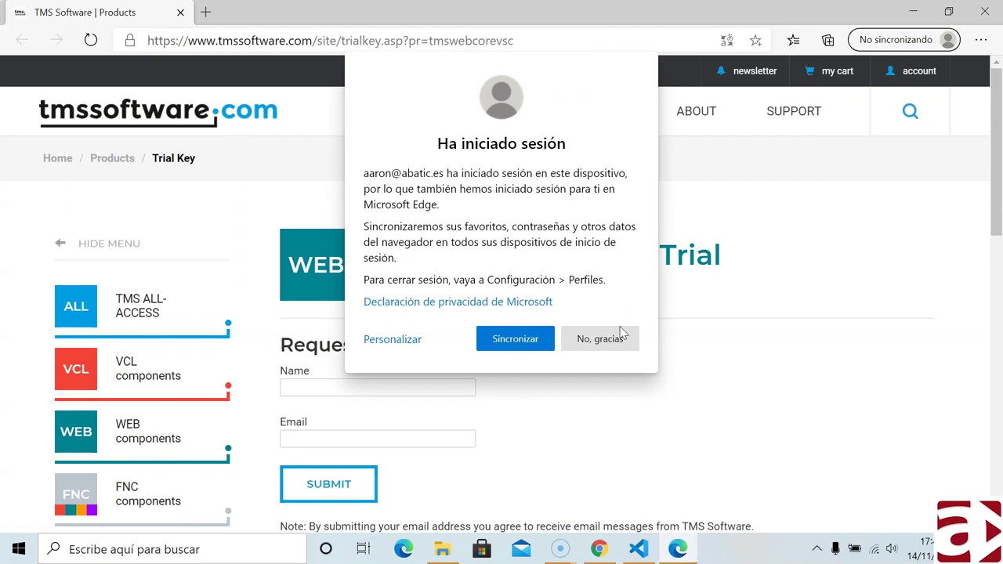
pyautogui.click(616, 338)
pyautogui.scroll(-2, 555, 306)
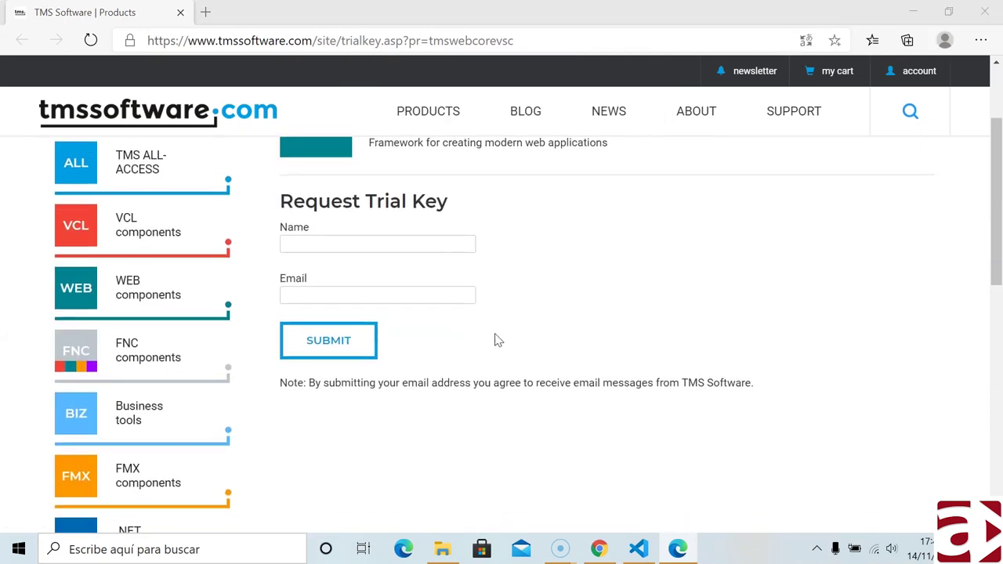
pyautogui.click(558, 313)
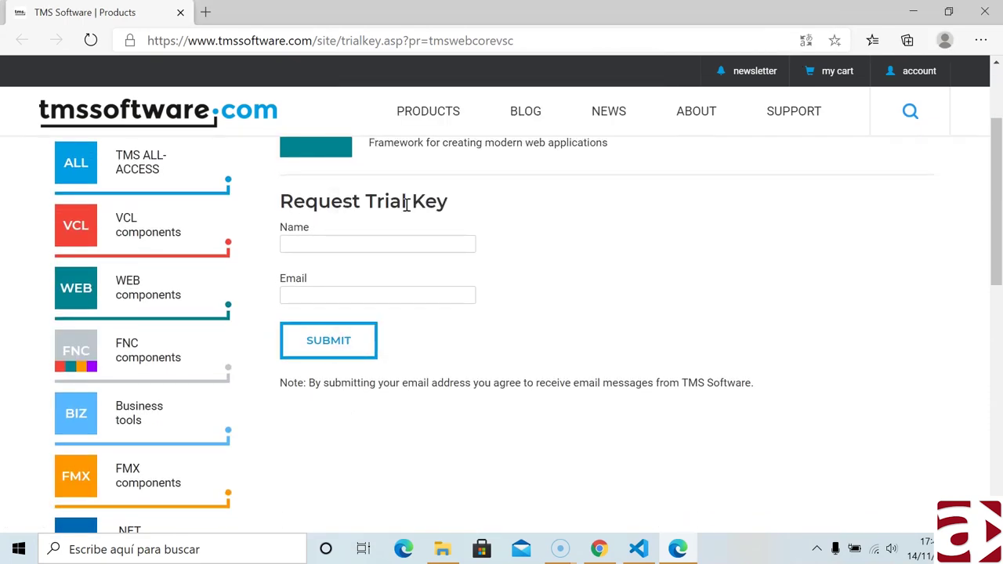
# - Fill the Email field with a saved address, correct its first part, and submit the request
pyautogui.click(327, 243)
pyautogui.click(340, 294)
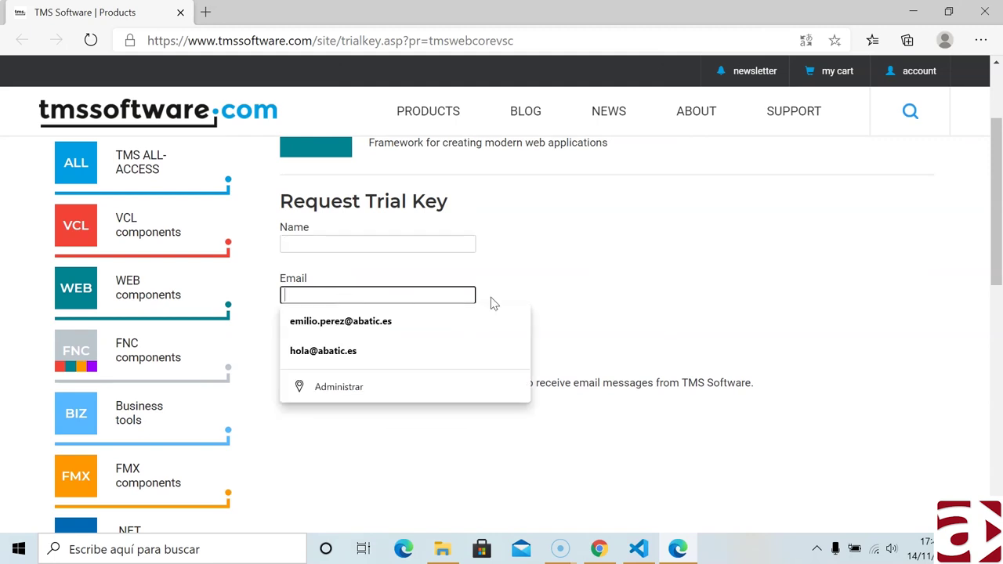
pyautogui.click(561, 284)
pyautogui.click(394, 242)
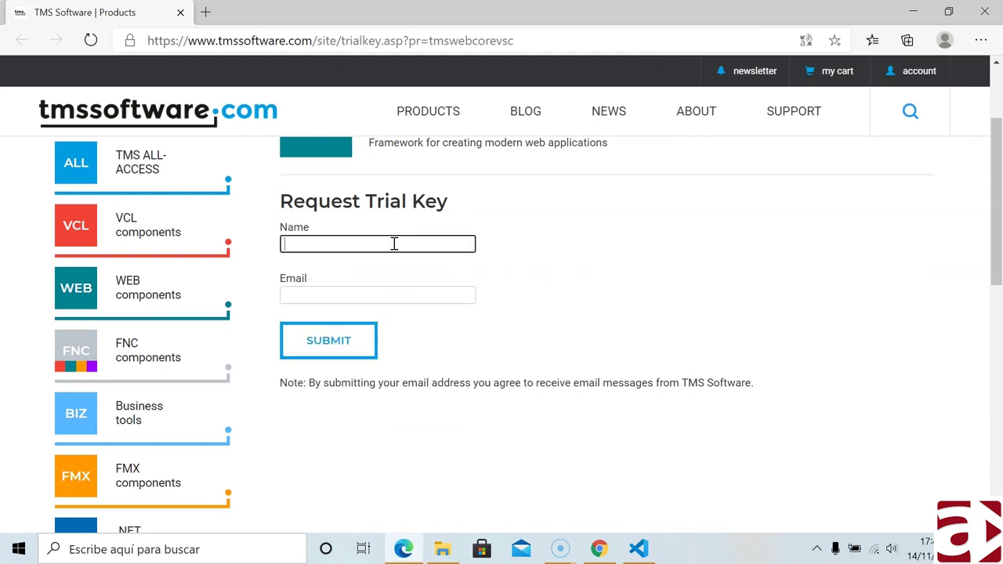
pyautogui.click(381, 288)
pyautogui.click(548, 273)
pyautogui.click(317, 292)
pyautogui.click(321, 321)
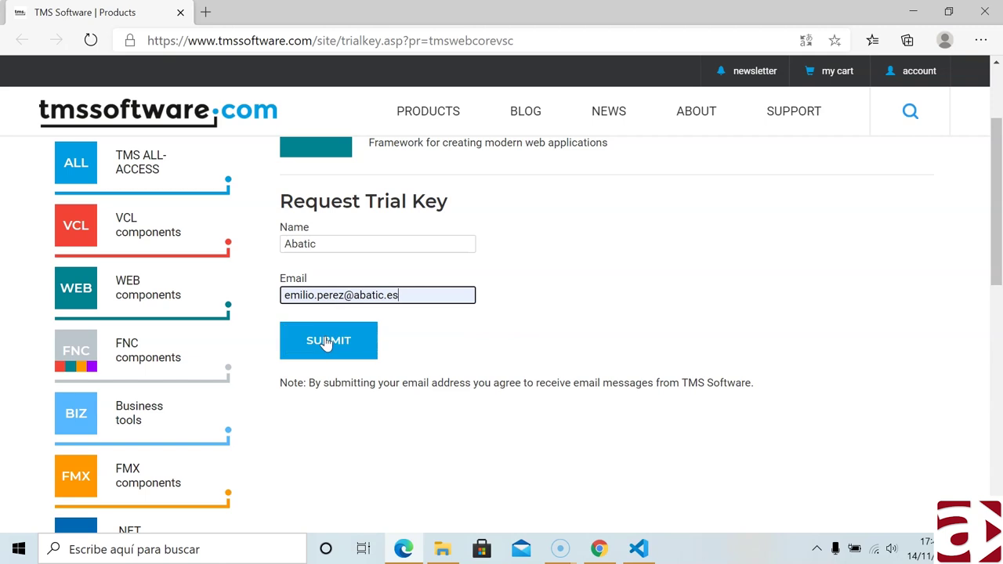
pyautogui.moveTo(344, 295); pyautogui.dragTo(276, 295)
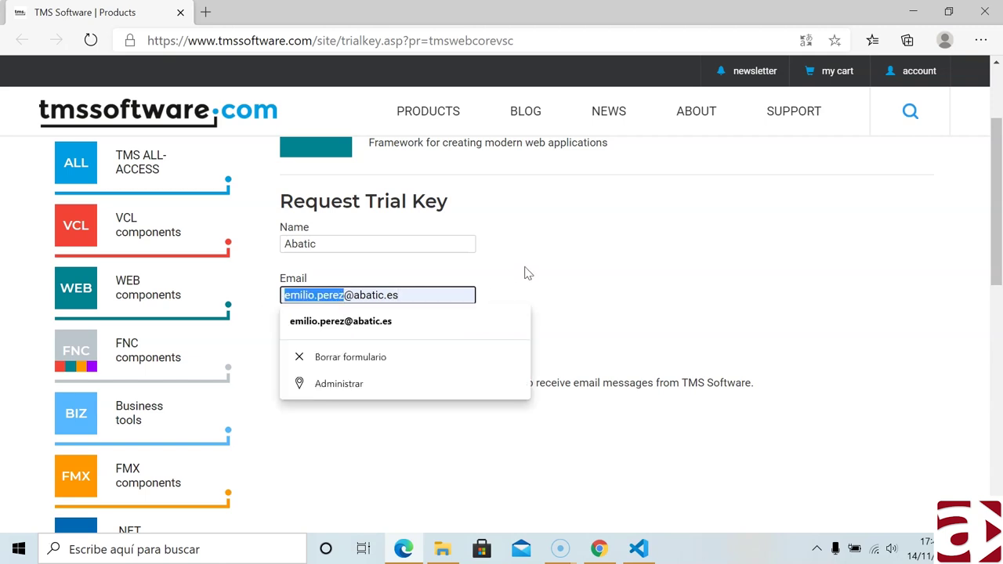
pyautogui.write('hola')
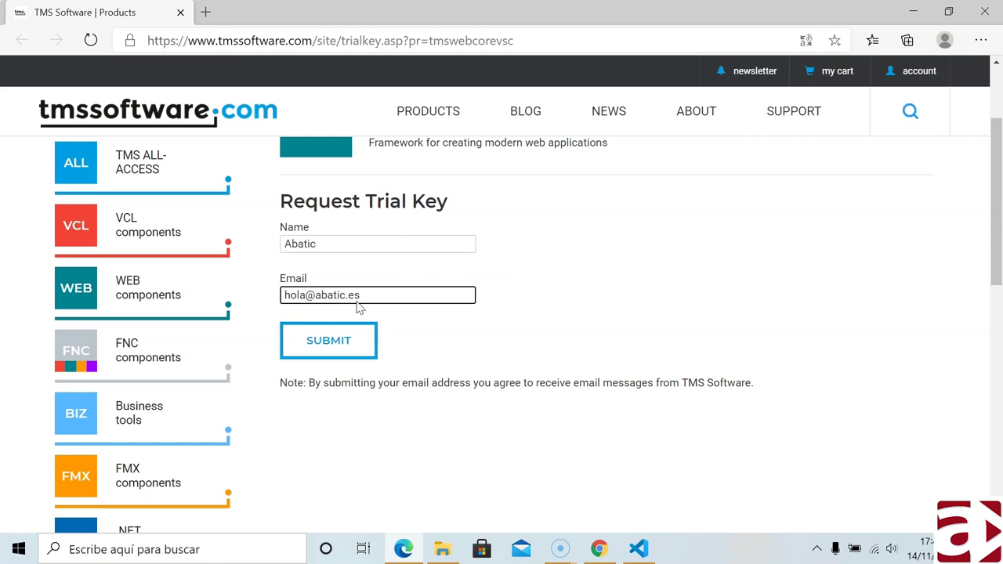
pyautogui.click(337, 341)
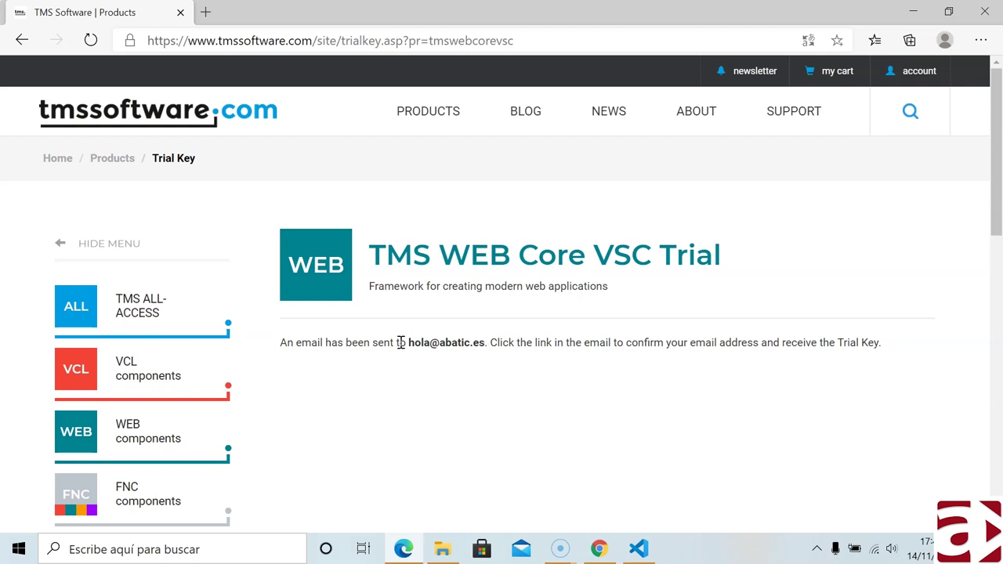
# - Select the email address and instruction text in the trial-key confirmation message
pyautogui.moveTo(408, 341); pyautogui.dragTo(480, 345)
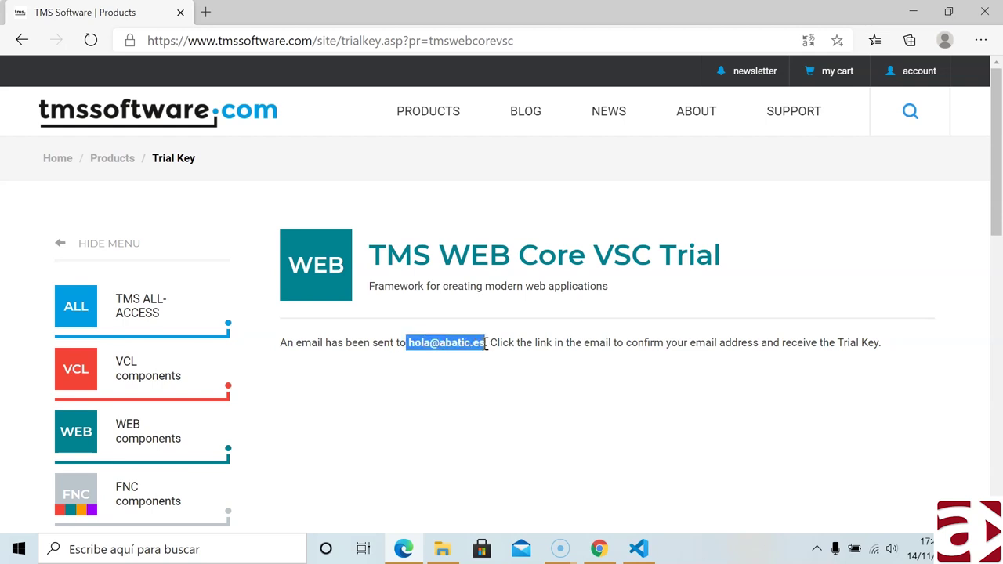
pyautogui.moveTo(802, 342); pyautogui.dragTo(881, 340)
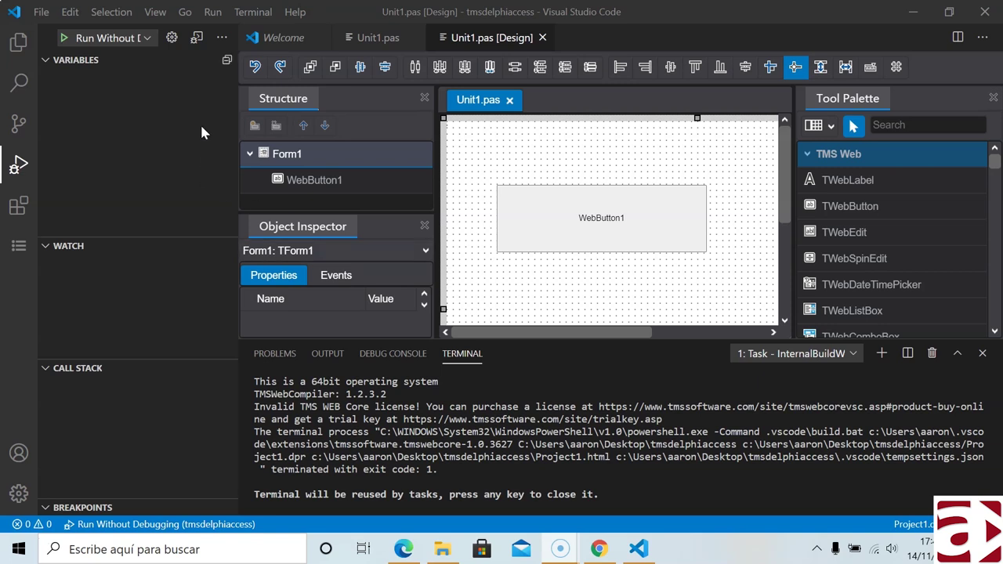
# - Run without debugging, choose Activate existing license, and enter the registration email and pasted code
pyautogui.click(63, 39)
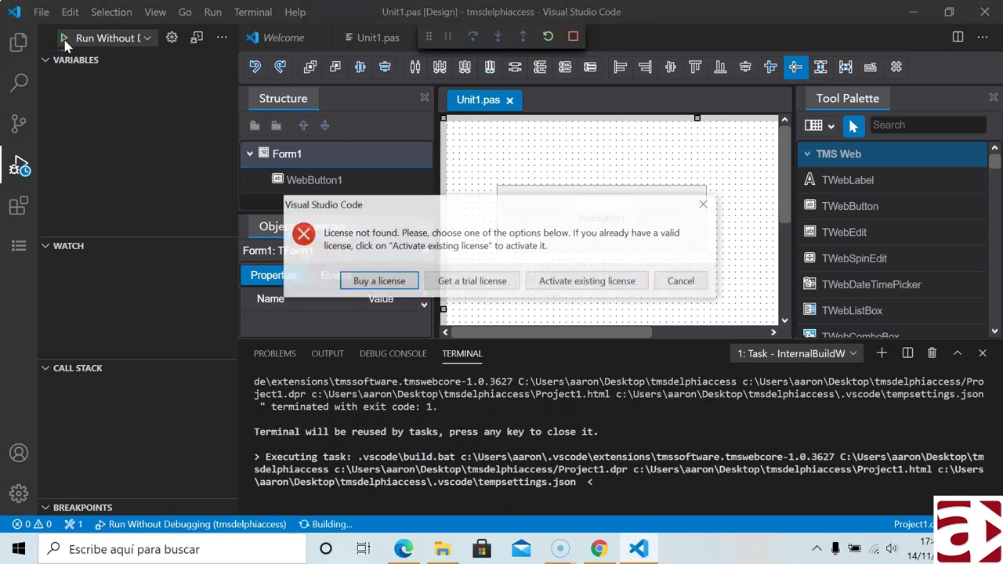
pyautogui.click(589, 286)
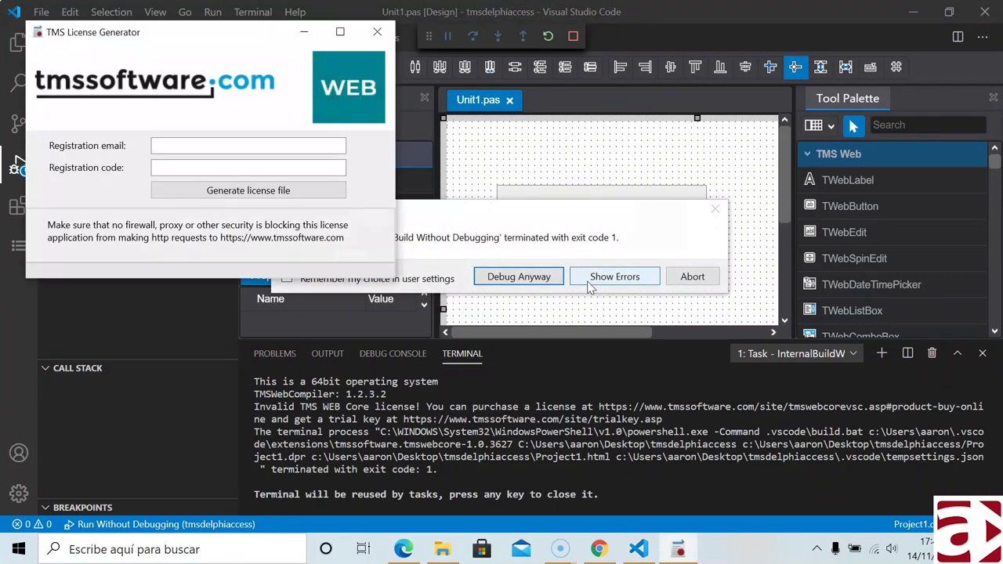
pyautogui.moveTo(157, 43); pyautogui.dragTo(338, 146)
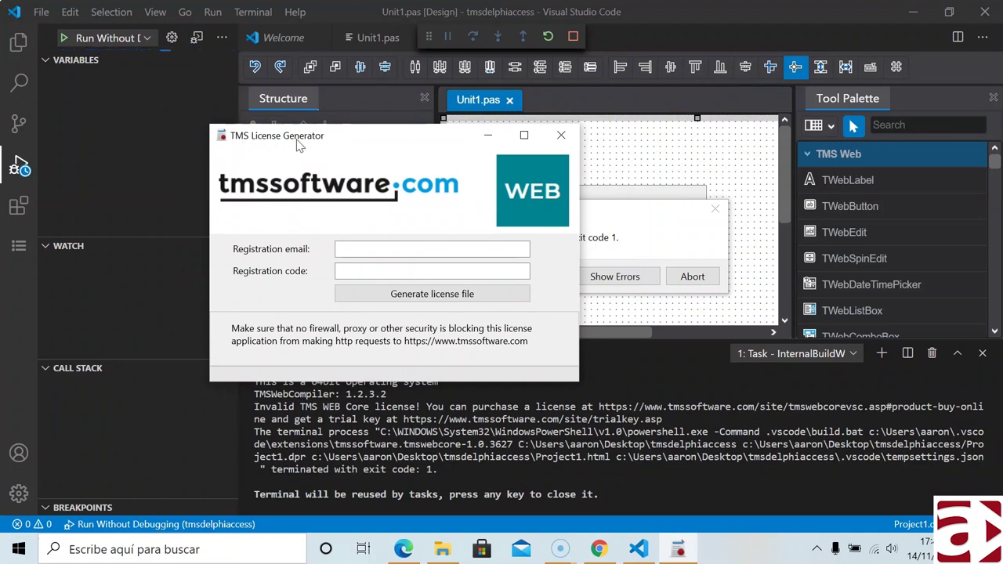
pyautogui.click(374, 248)
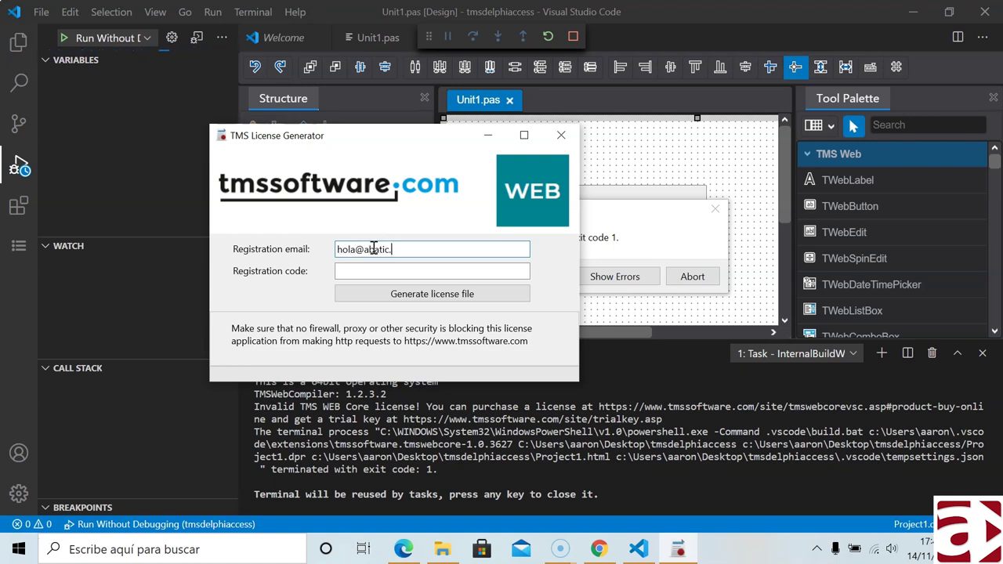
pyautogui.click(361, 270)
pyautogui.hotkey('ctrl', 'v')
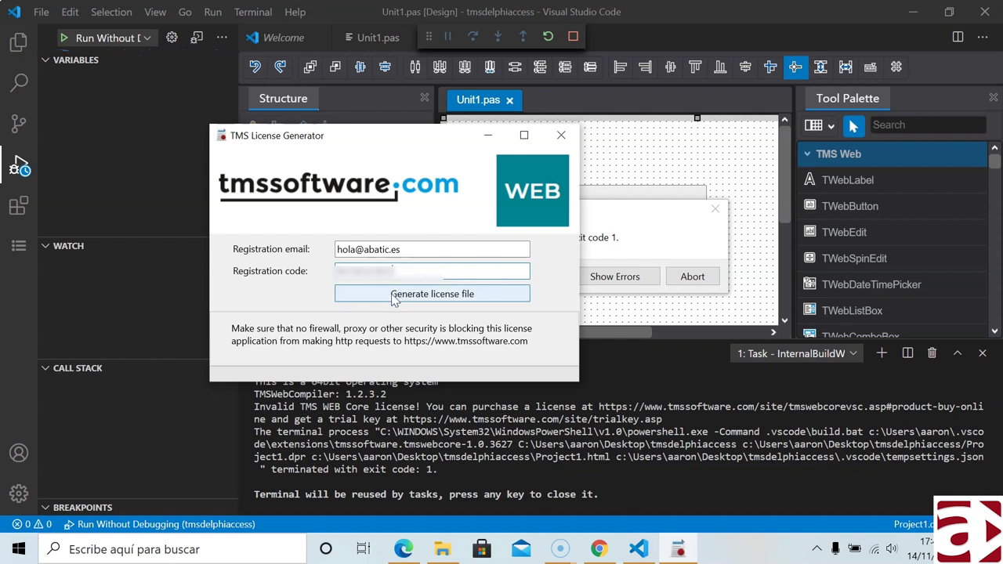
# - Generate the License.lic file, acknowledge the valid registration, close the generator and abort the launch
pyautogui.click(394, 295)
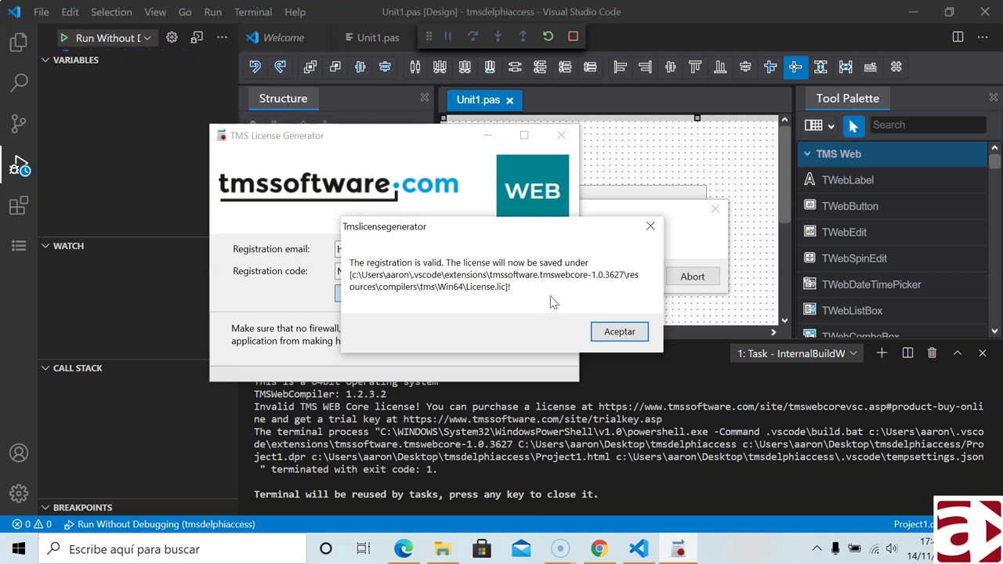
pyautogui.click(602, 332)
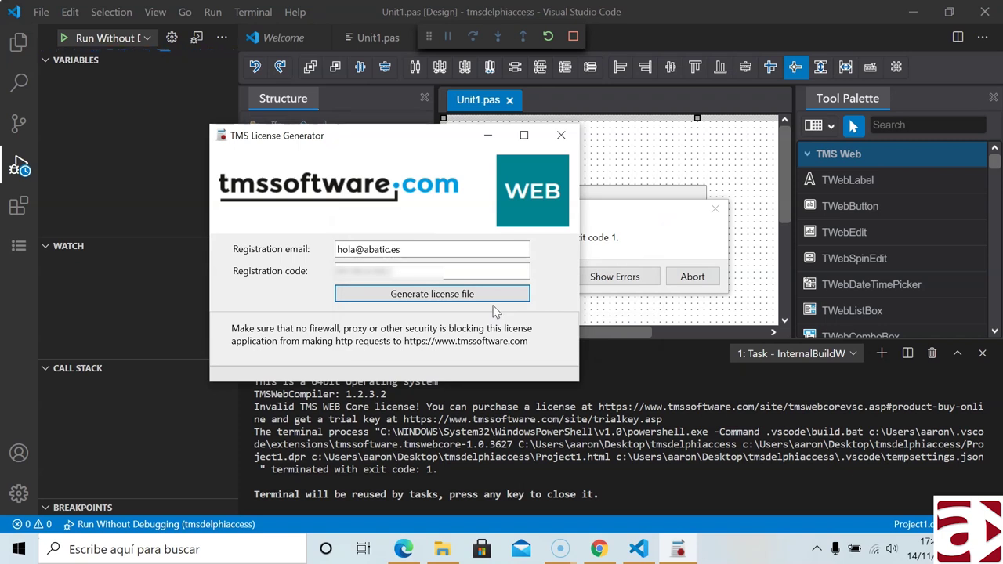
pyautogui.click(561, 135)
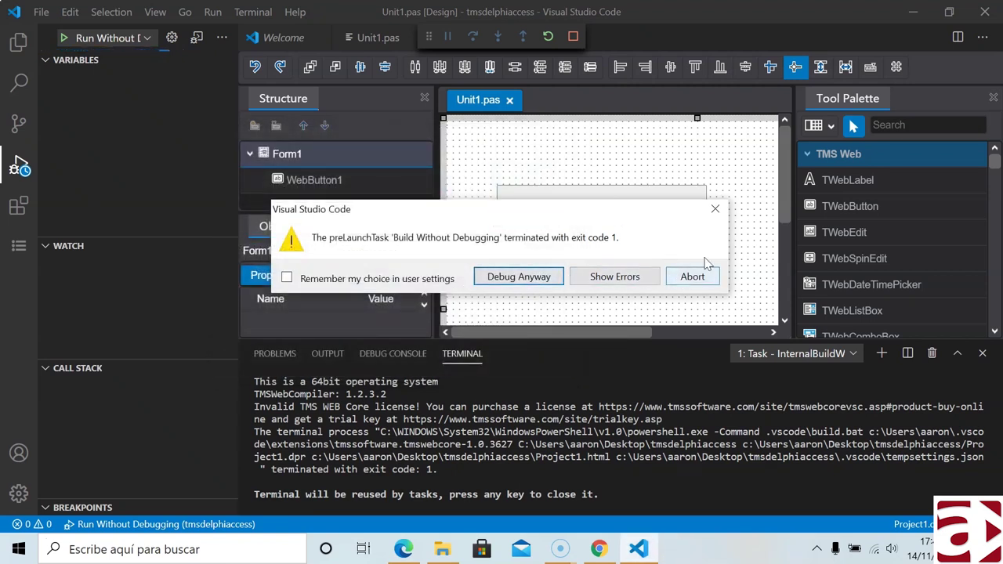
pyautogui.click(700, 284)
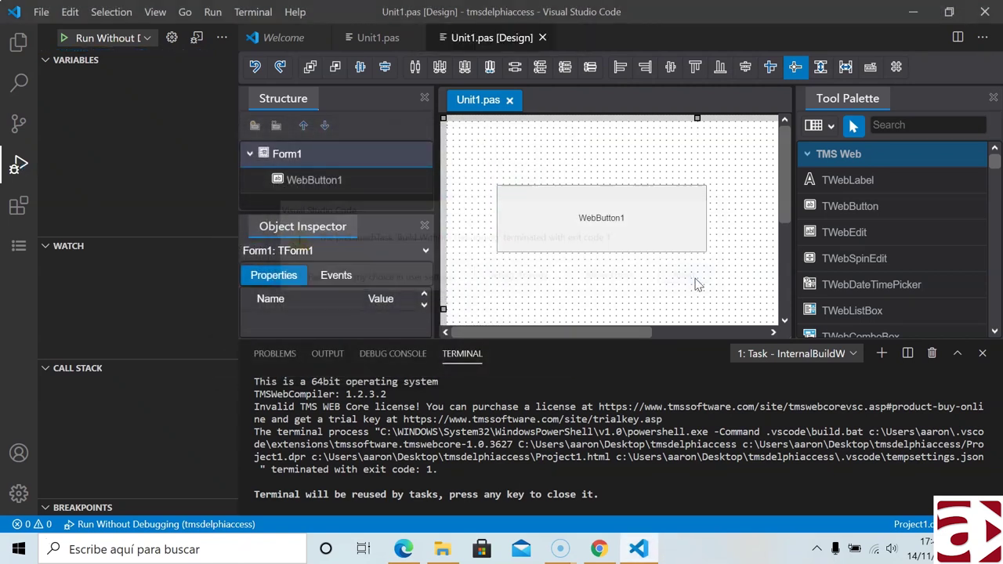
# - Run the project again, then dismiss the trial version notice and translation offer in Chrome
pyautogui.click(63, 41)
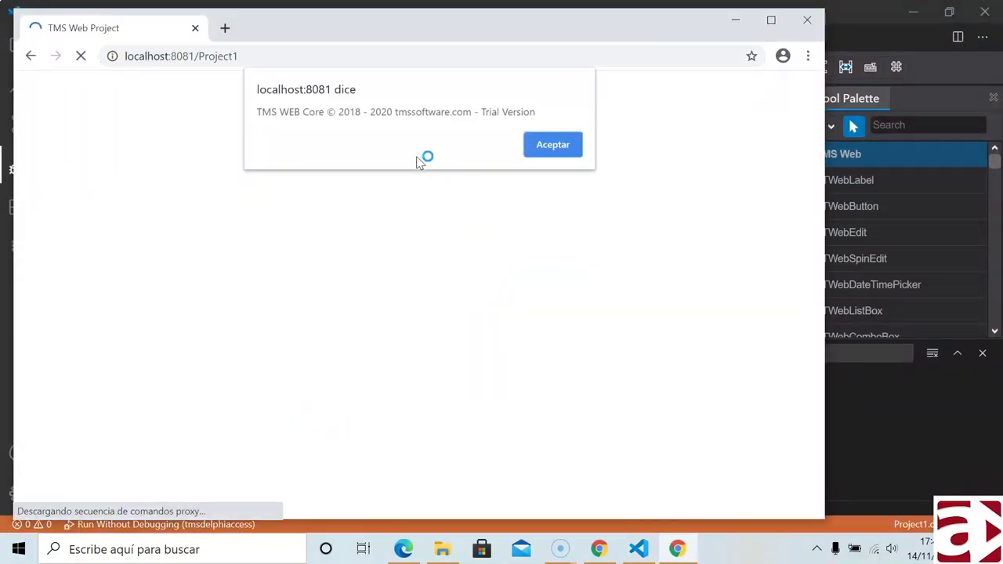
pyautogui.moveTo(288, 112); pyautogui.dragTo(539, 129)
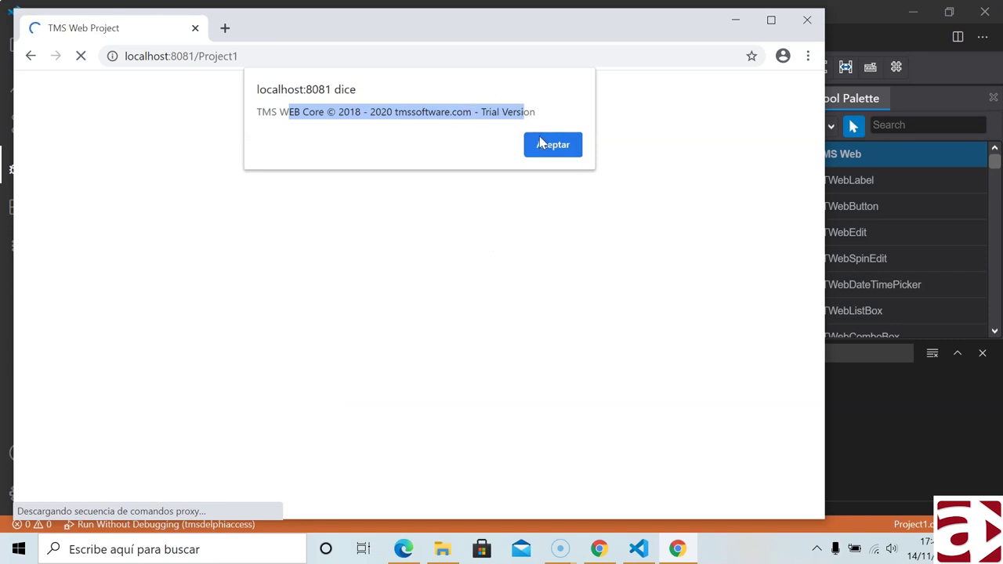
pyautogui.moveTo(535, 113); pyautogui.dragTo(257, 113)
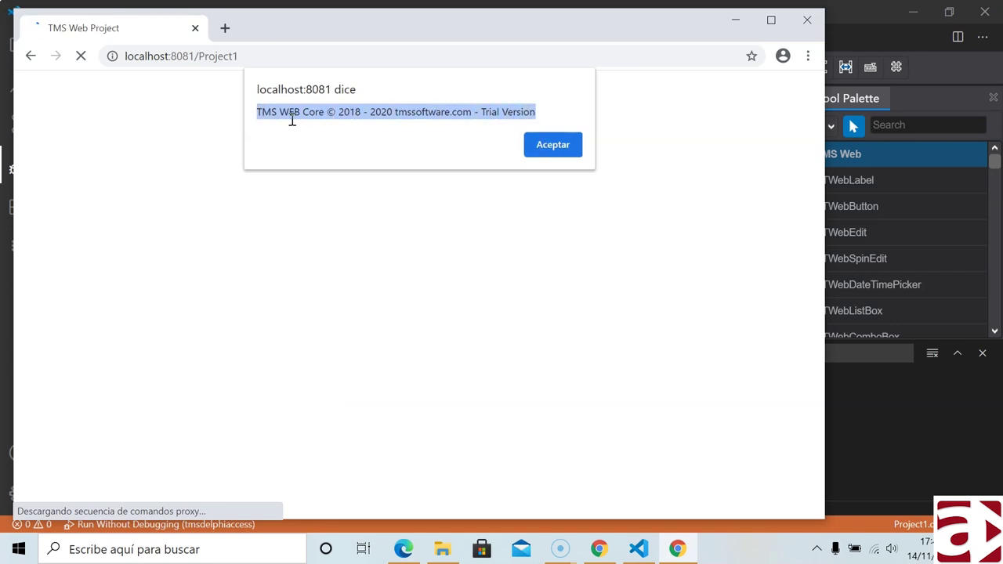
pyautogui.click(551, 149)
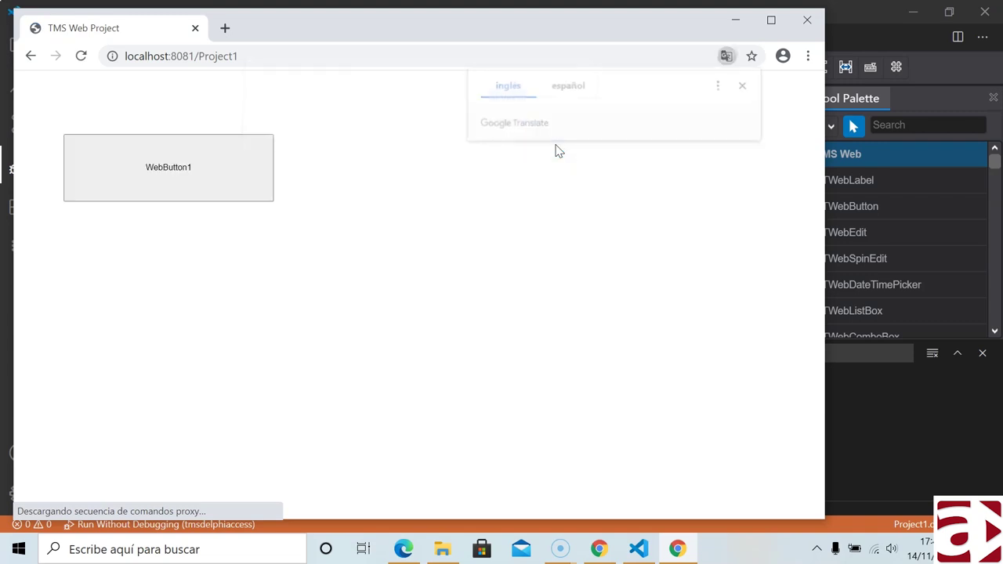
pyautogui.click(745, 85)
# - Press WebButton1 twice, dismissing the 'Hola Mundo' message each time
pyautogui.click(166, 174)
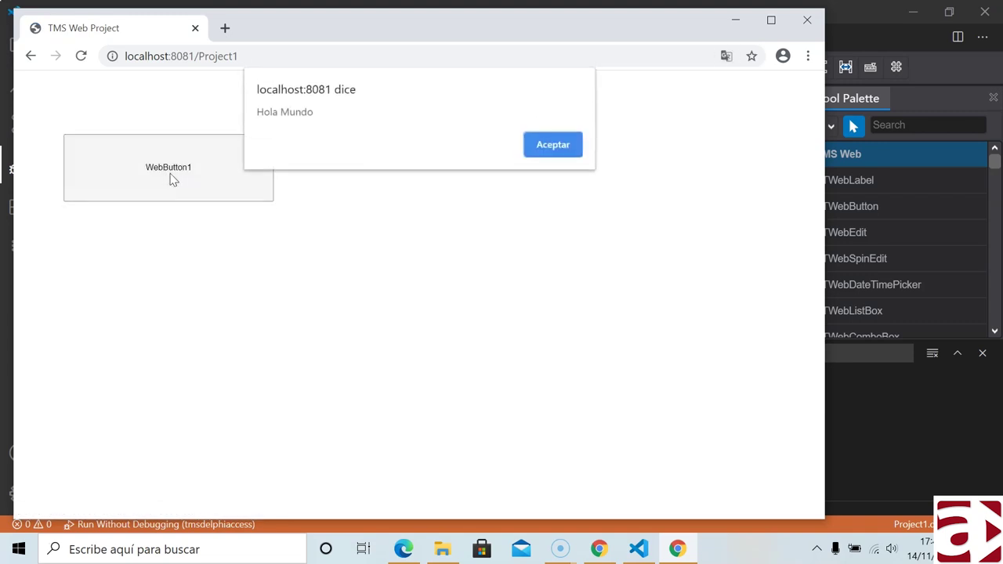
pyautogui.click(541, 148)
pyautogui.click(226, 183)
pyautogui.click(537, 149)
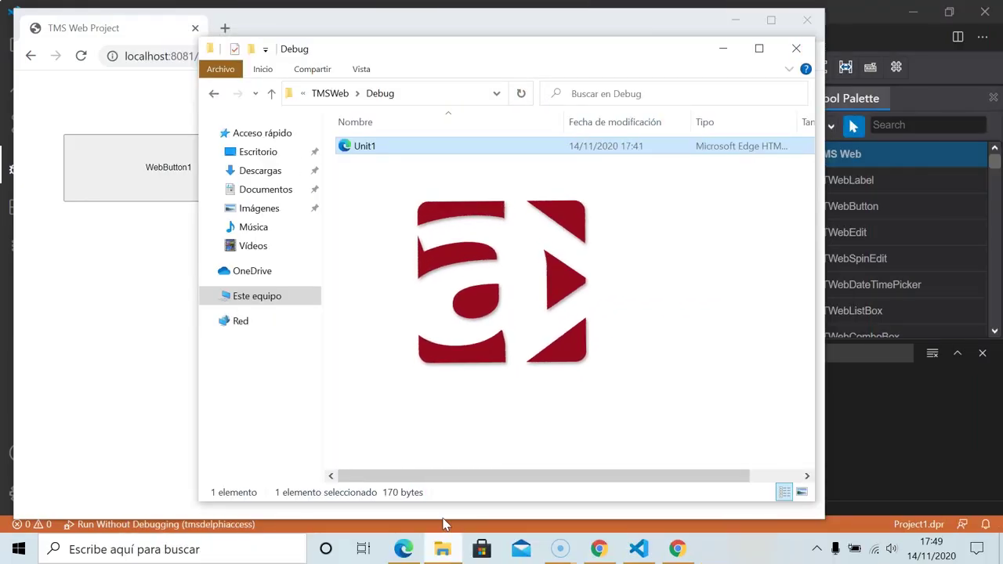
# - Open Project1.html from TMSWeb\Release in Notepad
pyautogui.click(442, 551)
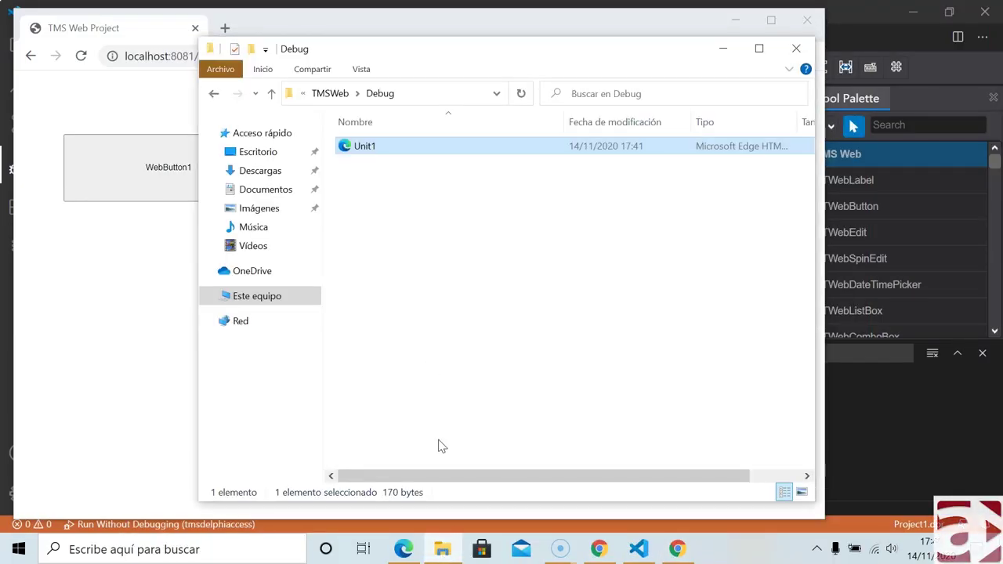
pyautogui.click(345, 95)
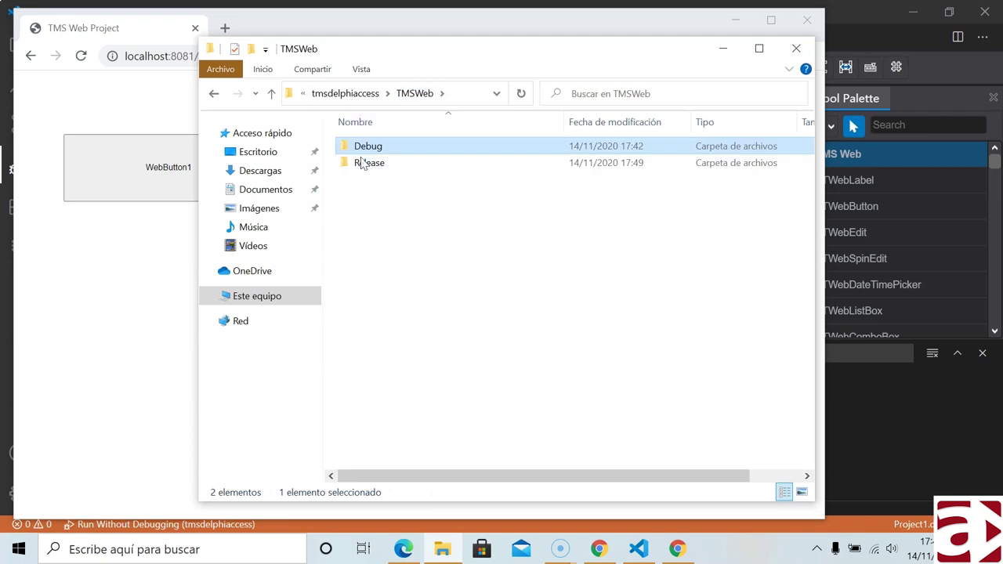
pyautogui.doubleClick(363, 164)
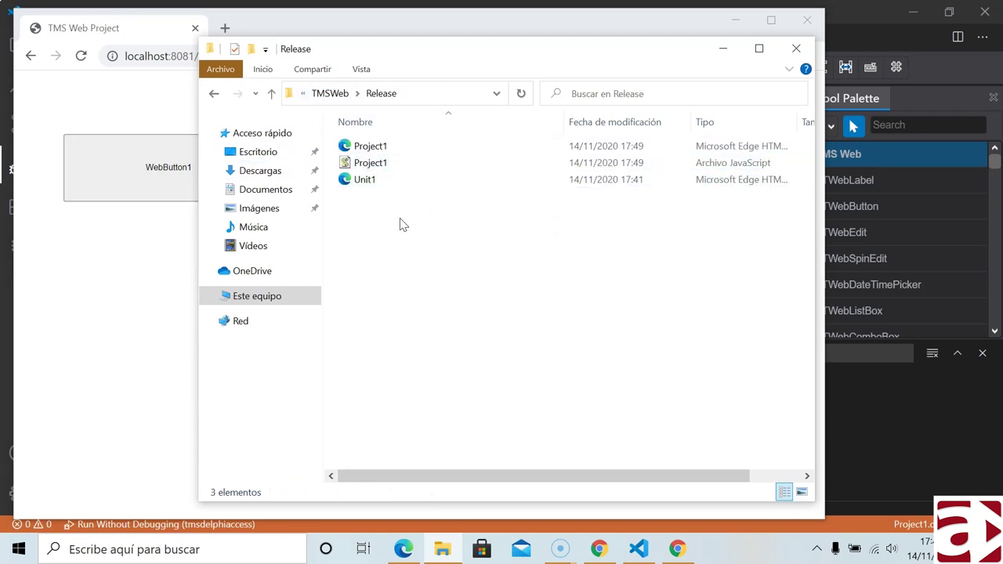
pyautogui.click(376, 151)
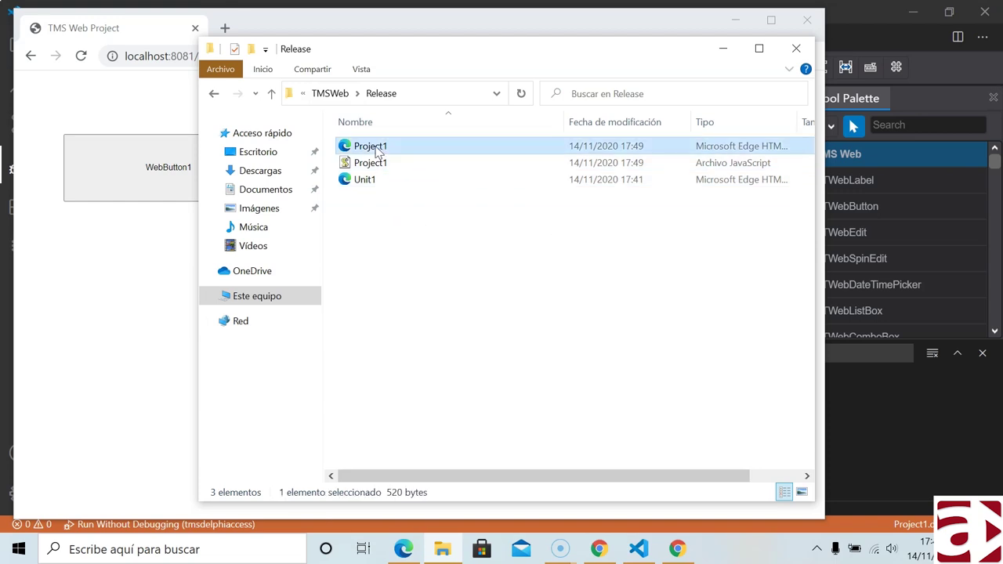
pyautogui.rightClick(375, 147)
pyautogui.moveTo(454, 231)
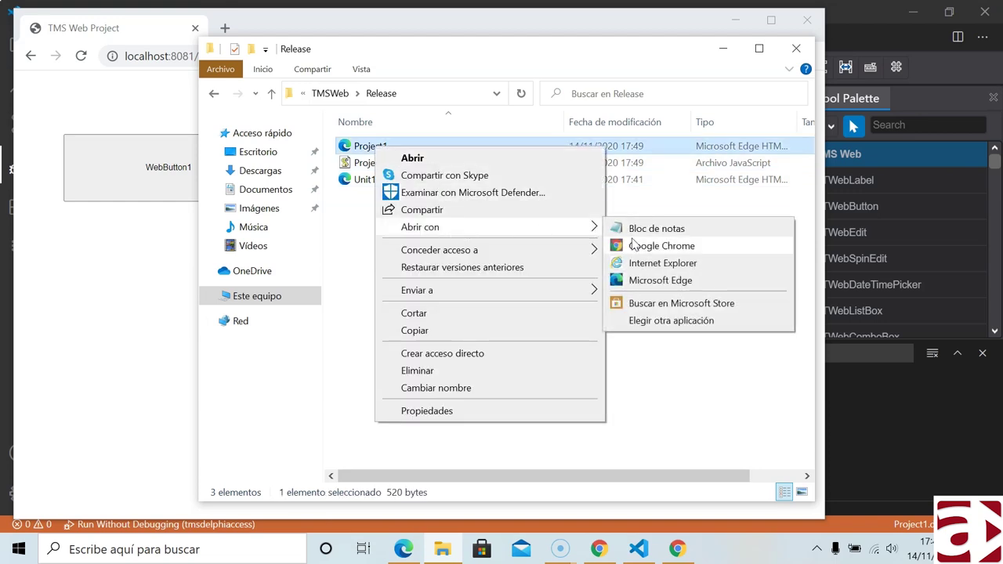
pyautogui.click(646, 231)
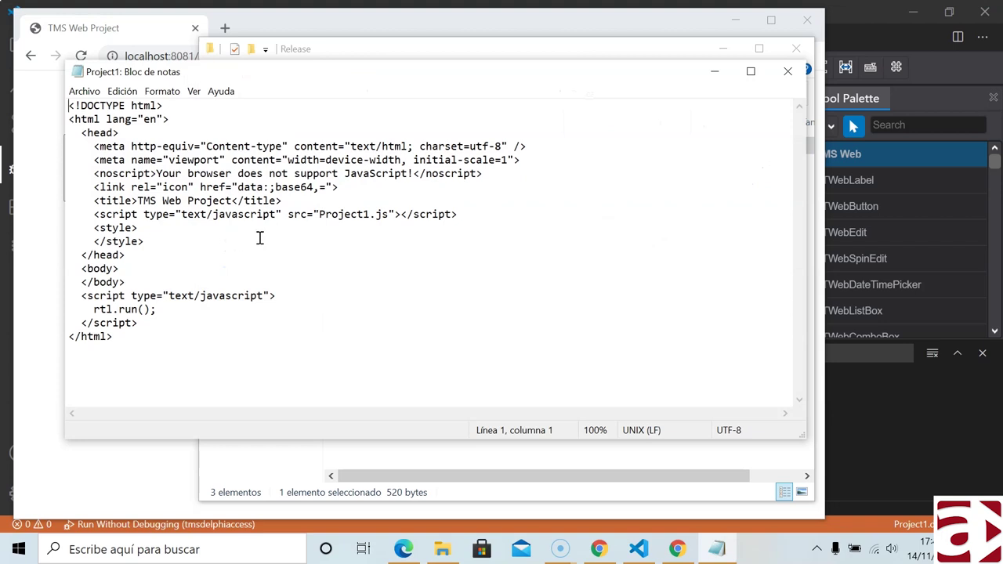
# - Inspect the Project1.js script tag and the rtl.run() call, then close Notepad
pyautogui.moveTo(95, 218)
pyautogui.mouseDown()
pyautogui.moveTo(394, 214)
pyautogui.moveTo(94, 210)
pyautogui.mouseUp()
pyautogui.click(138, 214)
pyautogui.moveTo(325, 213); pyautogui.dragTo(371, 215)
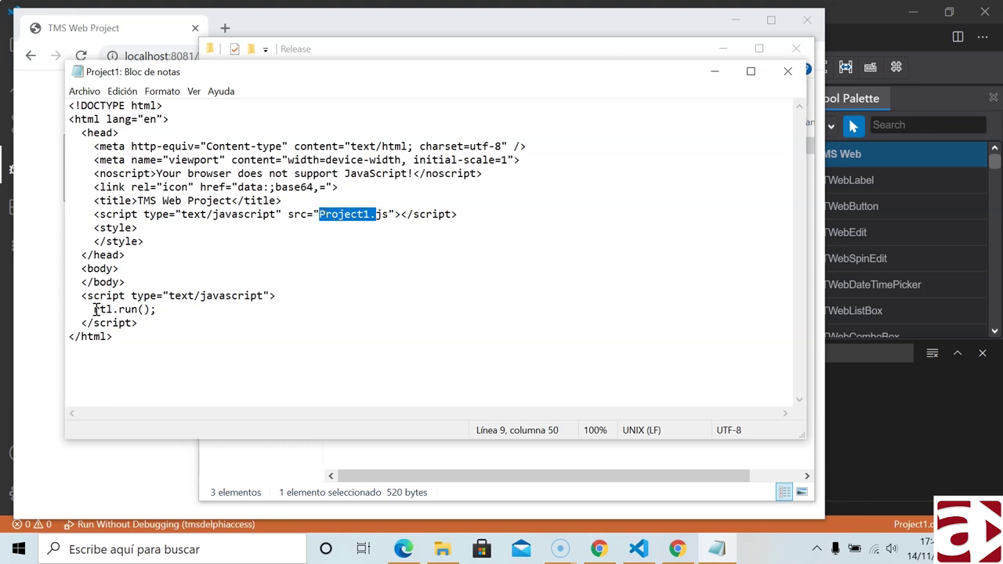
pyautogui.moveTo(95, 309); pyautogui.dragTo(107, 310)
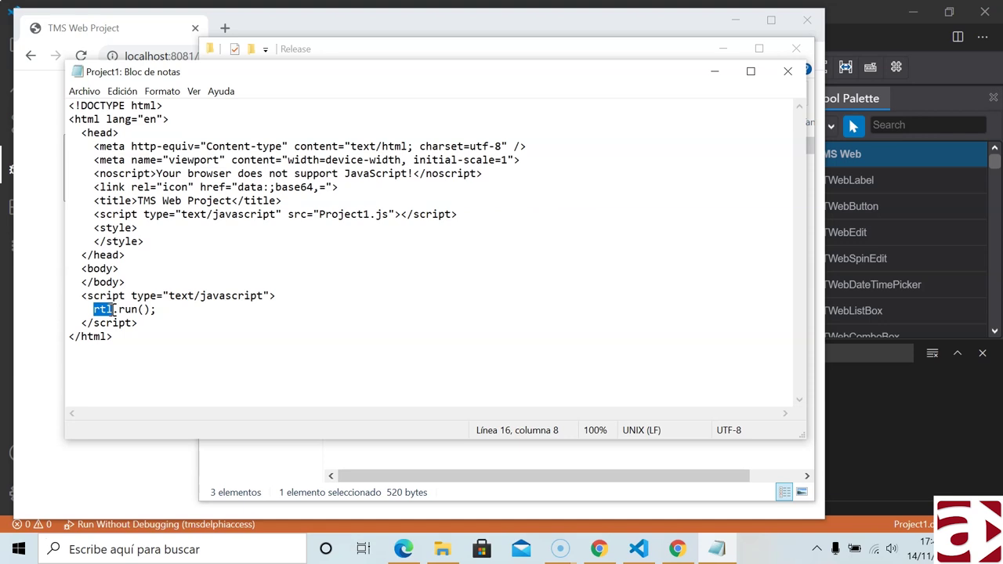
pyautogui.moveTo(114, 309); pyautogui.dragTo(145, 309)
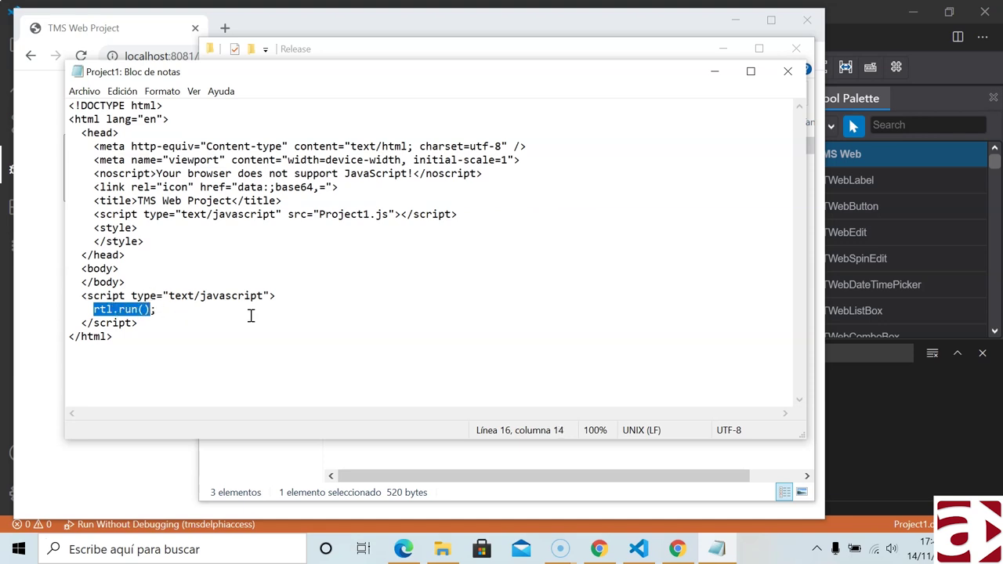
pyautogui.click(787, 72)
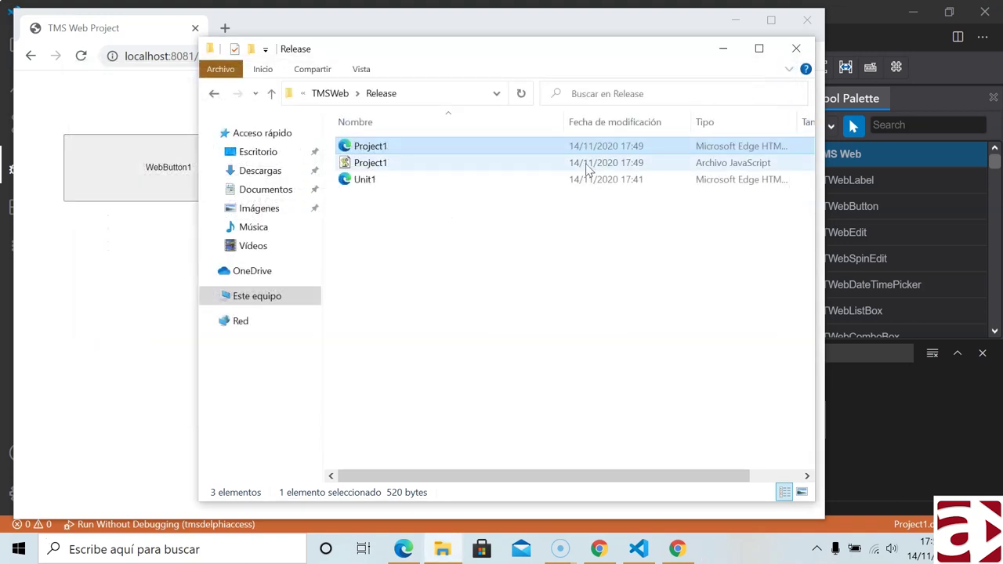
# - Open Project1.js from the Release folder in Bloc de notas and scroll through it
pyautogui.click(387, 164)
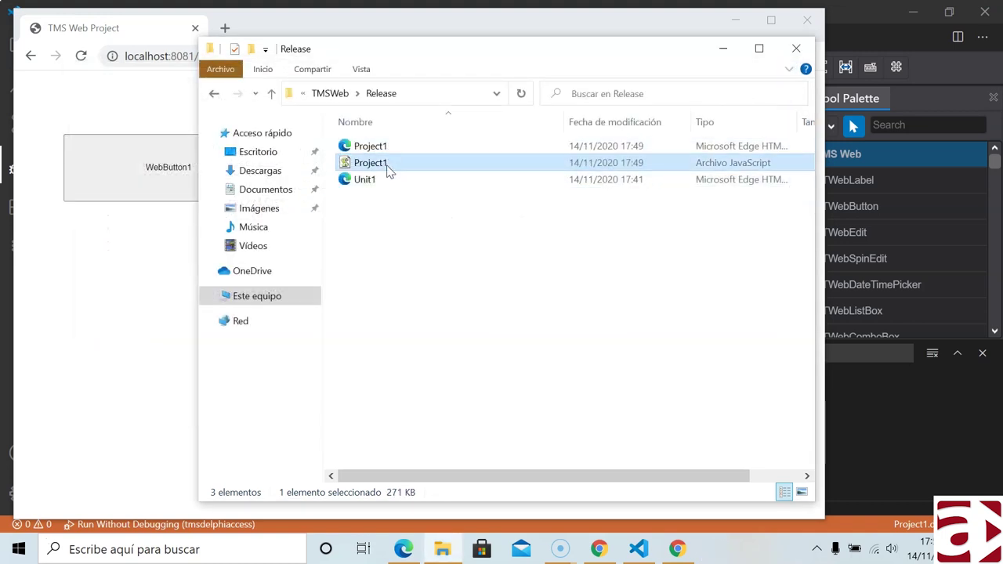
pyautogui.rightClick(372, 164)
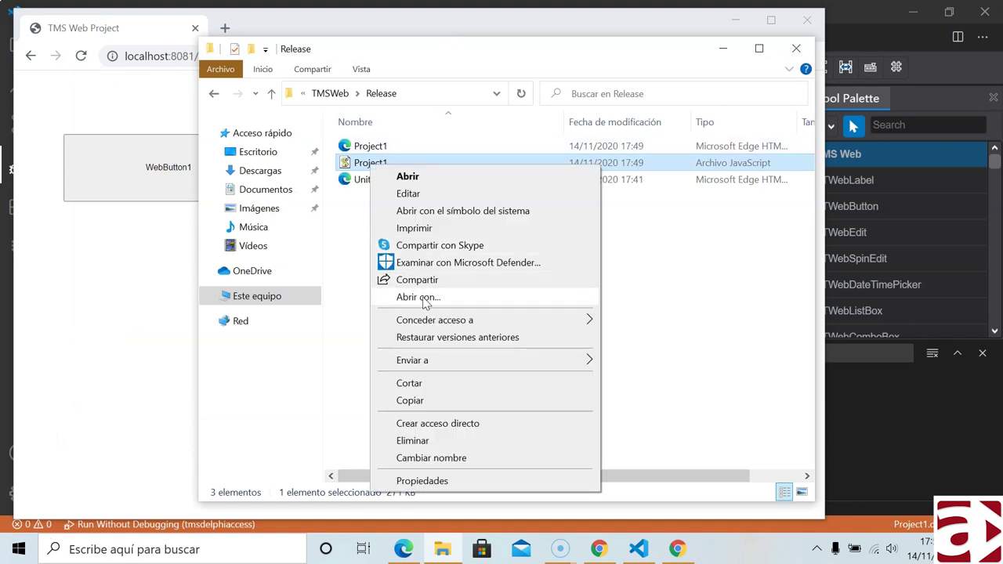
pyautogui.click(419, 297)
pyautogui.click(420, 335)
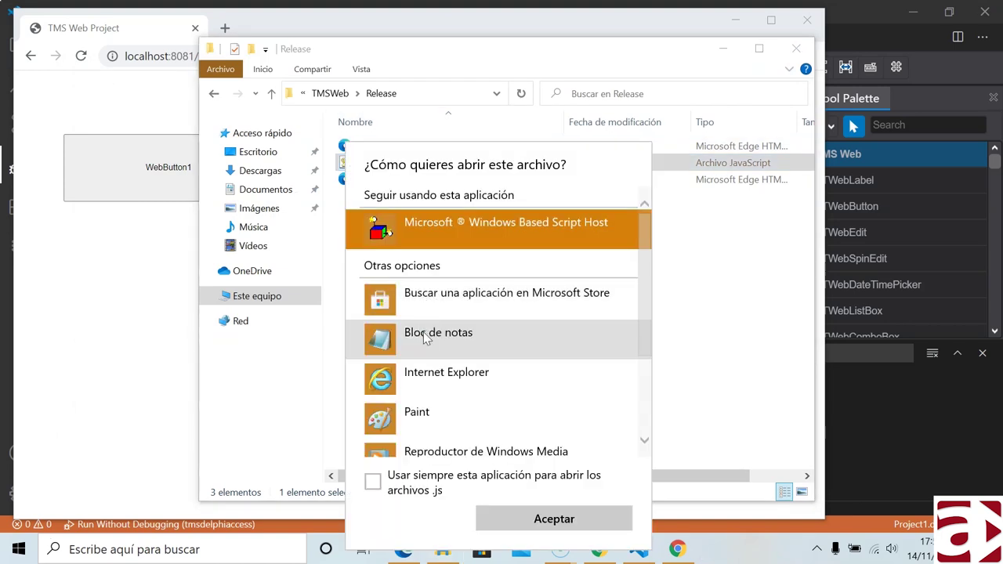
pyautogui.click(427, 338)
pyautogui.click(565, 523)
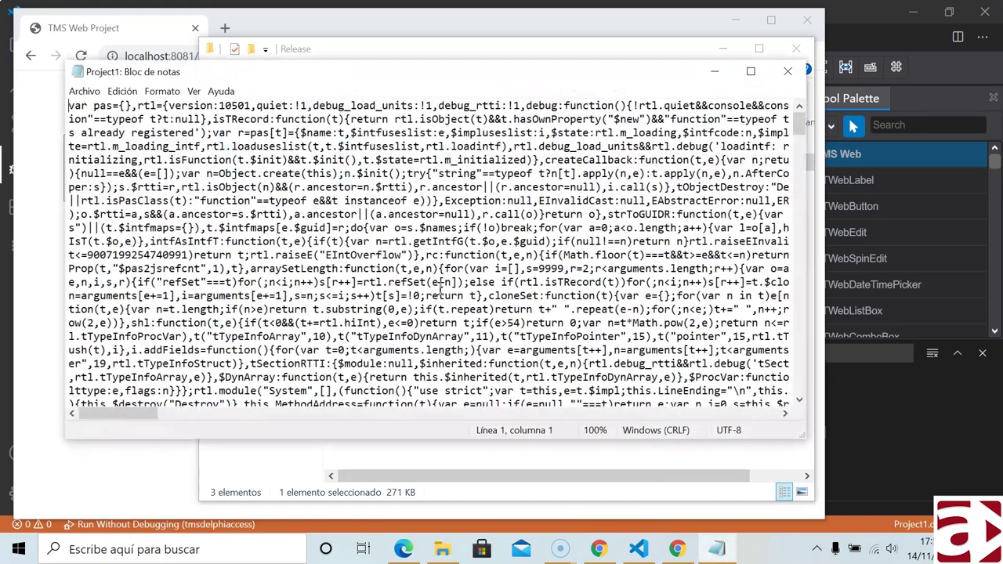
pyautogui.scroll(-1, 226, 162)
pyautogui.scroll(-12, 226, 162)
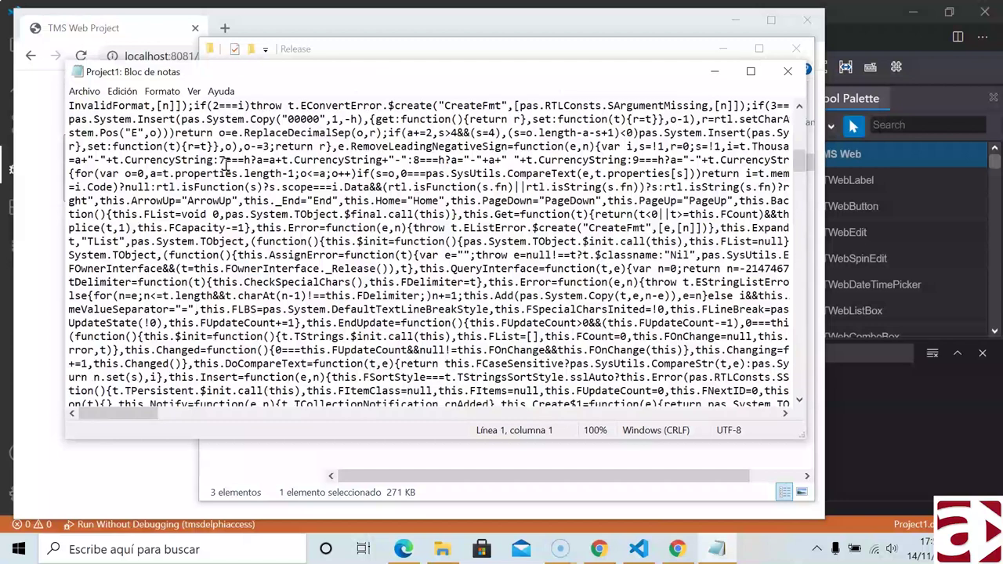
# - Reload the project page in Chrome and copy the start of the trial alert text
pyautogui.click(126, 32)
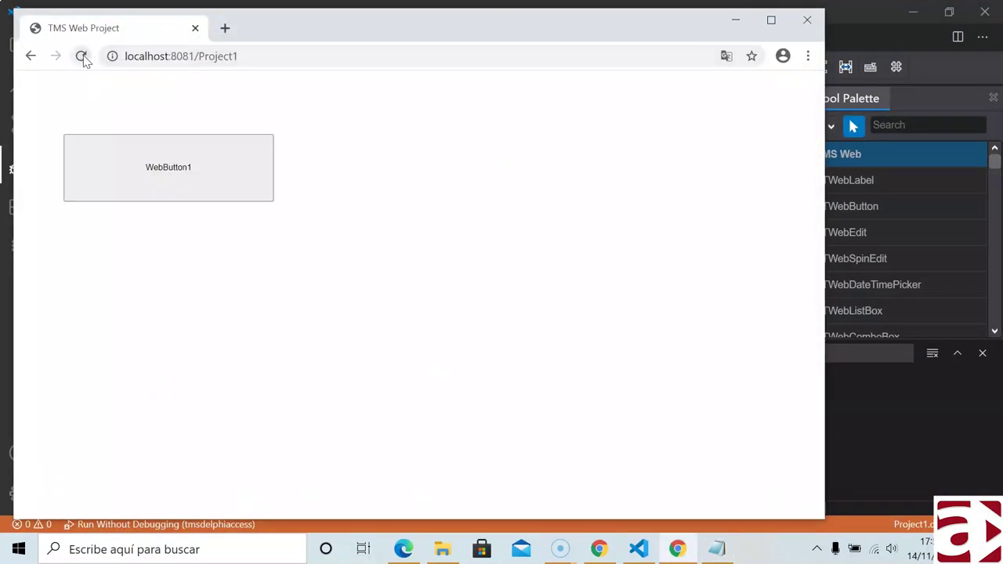
pyautogui.click(81, 57)
pyautogui.moveTo(259, 114); pyautogui.dragTo(359, 114)
pyautogui.rightClick(346, 112)
pyautogui.click(363, 126)
# - Search Project1.js for the copied trial alert text
pyautogui.hotkey('alt', 'Tab')
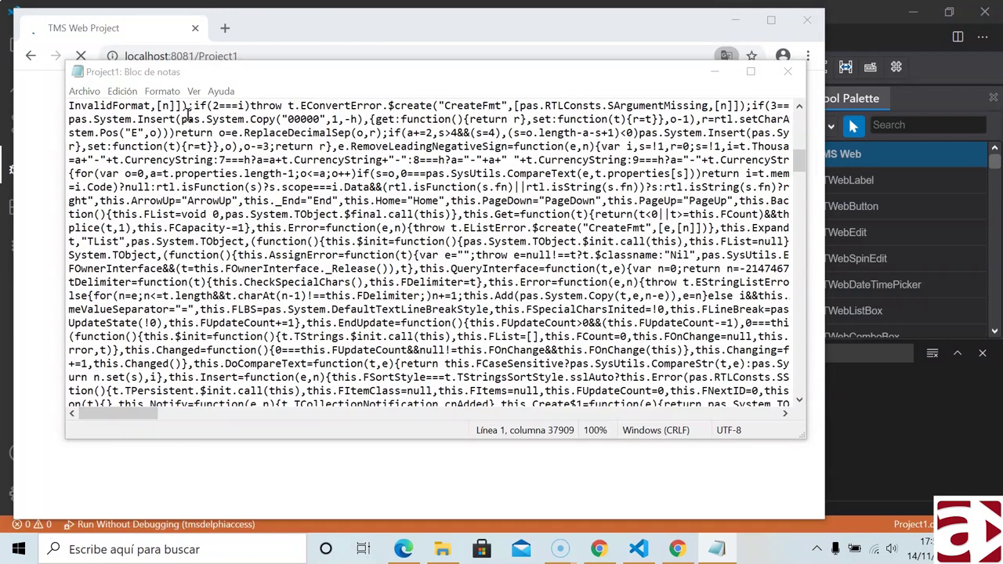
pyautogui.hotkey('ctrl', 'f')
pyautogui.hotkey('ctrl', 'v')
pyautogui.press('Return')
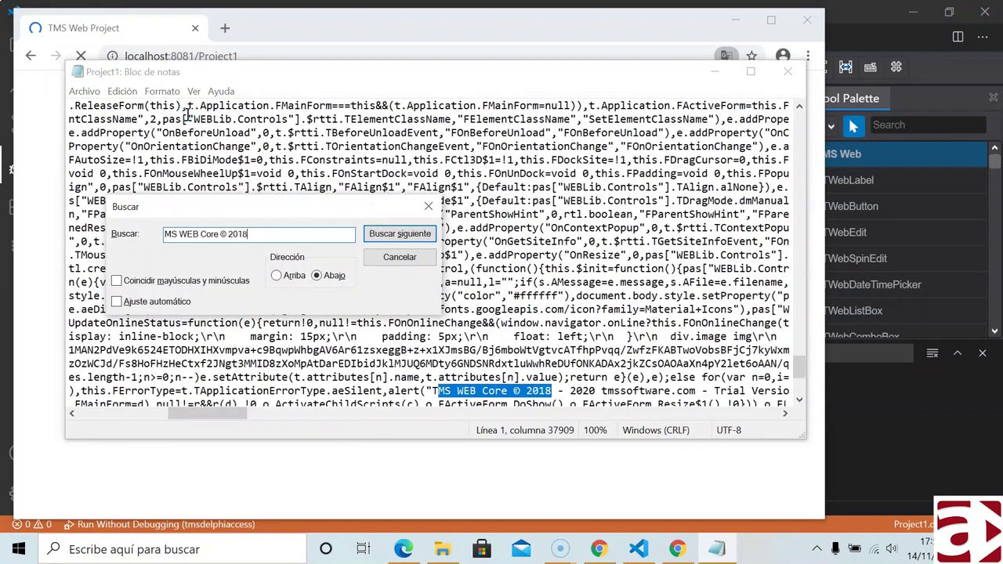
pyautogui.click(427, 206)
# - Delete the trial alert(...) call, save Project1.js with Archivo > Guardar, and close Notepad
pyautogui.moveTo(388, 391); pyautogui.dragTo(122, 384)
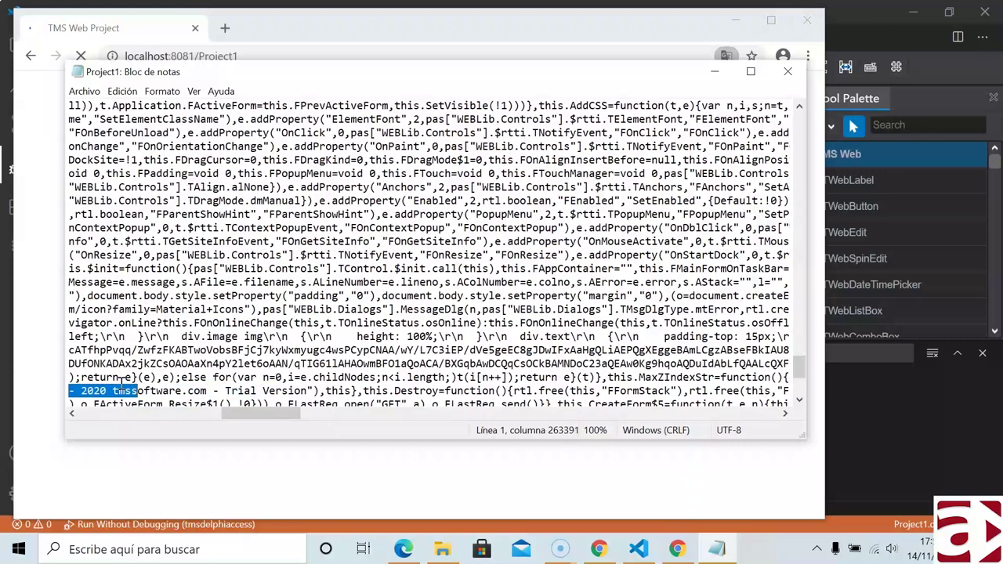
pyautogui.hotkey('shift', 'Right')
pyautogui.hotkey('shift', 'Right')
pyautogui.hotkey('shift', 'Right')
pyautogui.hotkey('shift', 'Right')
pyautogui.hotkey('shift', 'Right')
pyautogui.hotkey('shift', 'Right')
pyautogui.hotkey('shift', 'Right')
pyautogui.hotkey('shift', 'Right')
pyautogui.hotkey('shift', 'Right')
pyautogui.hotkey('shift', 'Right')
pyautogui.hotkey('shift', 'Right')
pyautogui.hotkey('shift', 'Right')
pyautogui.hotkey('shift', 'Right')
pyautogui.hotkey('shift', 'Right')
pyautogui.hotkey('shift', 'Right')
pyautogui.hotkey('shift', 'Right')
pyautogui.hotkey('shift', 'Right')
pyautogui.hotkey('shift', 'Right')
pyautogui.hotkey('shift', 'Right')
pyautogui.hotkey('shift', 'Right')
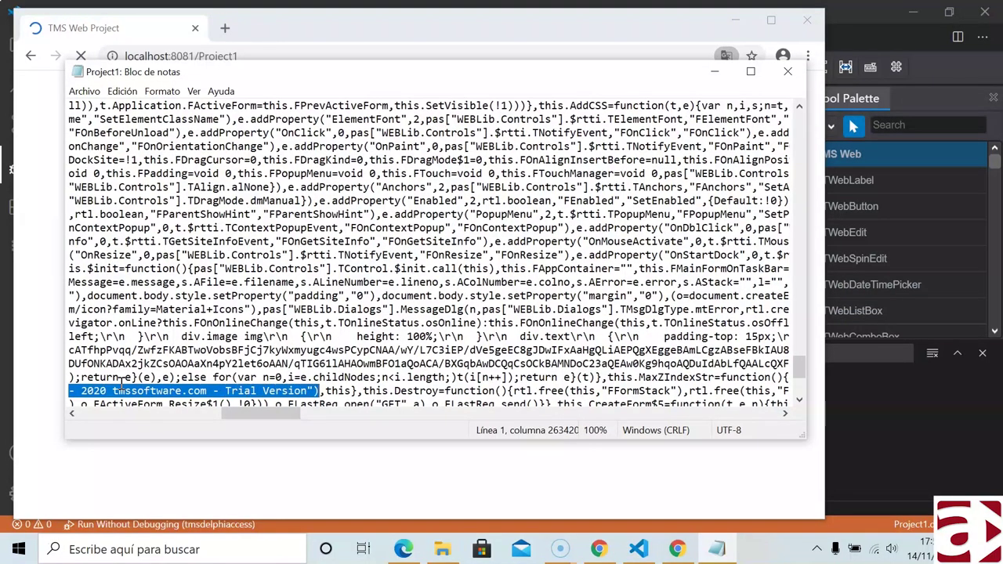
pyautogui.press('Delete')
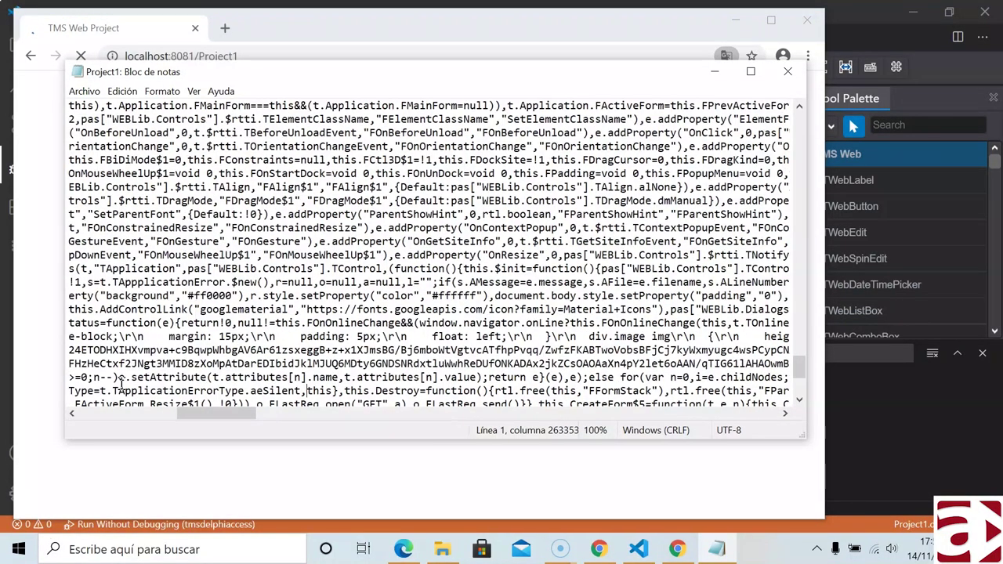
pyautogui.click(83, 91)
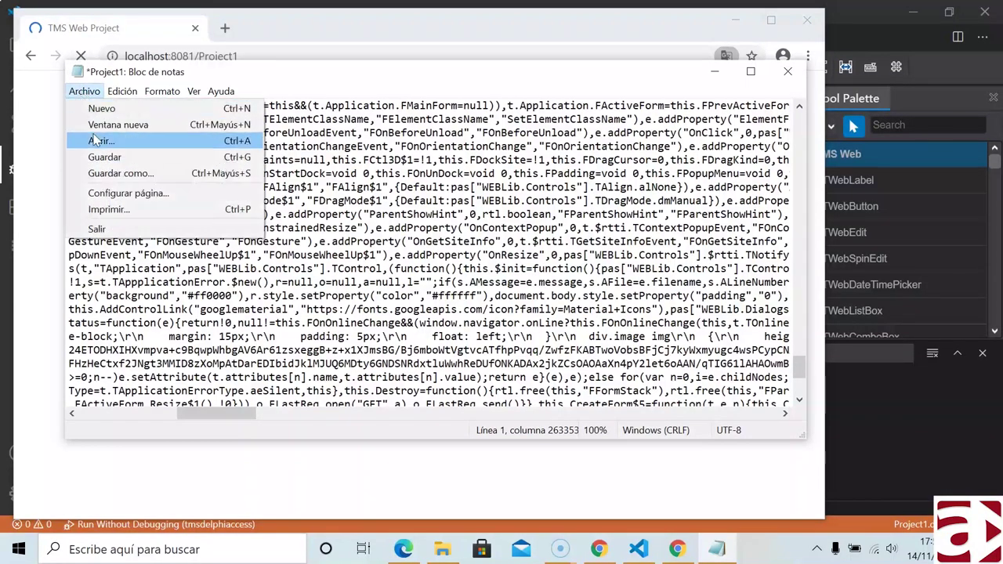
pyautogui.click(100, 153)
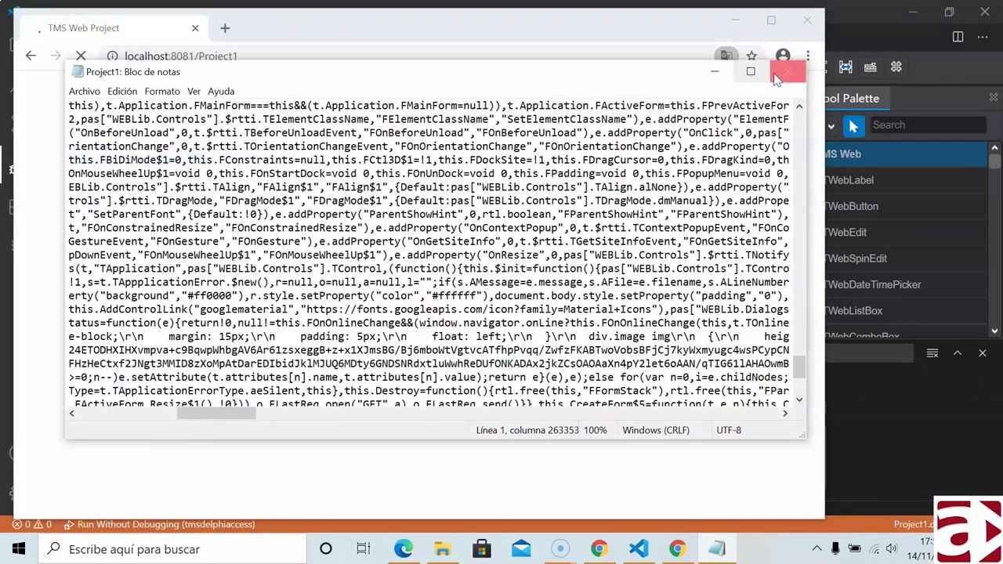
pyautogui.click(787, 71)
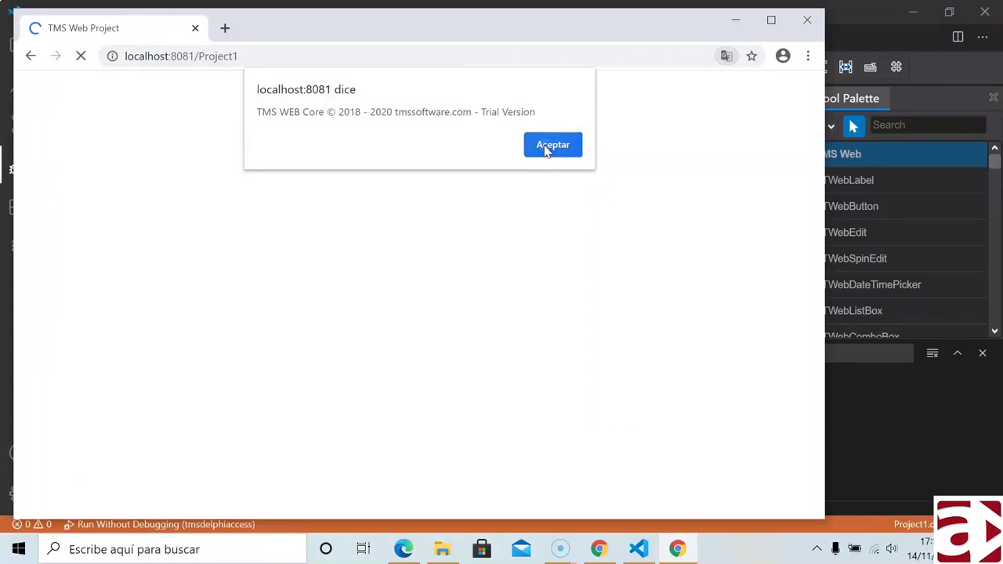
# - Dismiss the leftover trial alert, reload the page twice closing translation popups, then close Chrome
pyautogui.click(547, 148)
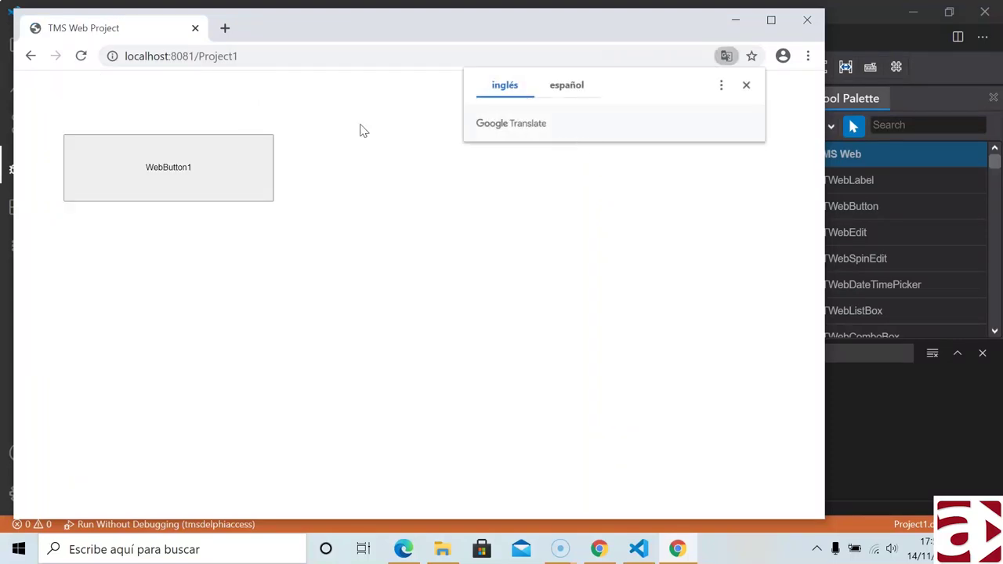
pyautogui.click(748, 87)
pyautogui.click(81, 56)
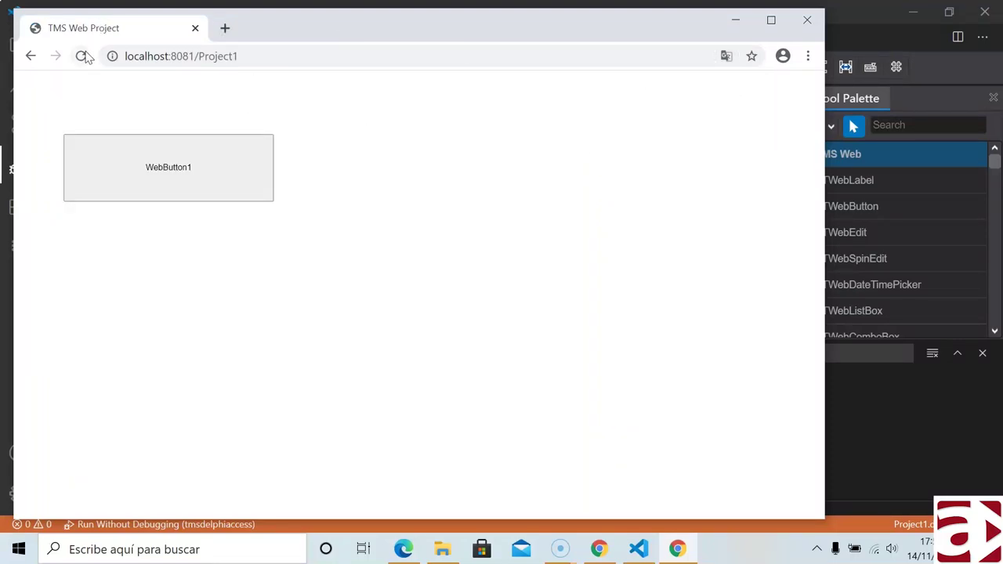
pyautogui.click(746, 85)
pyautogui.click(80, 56)
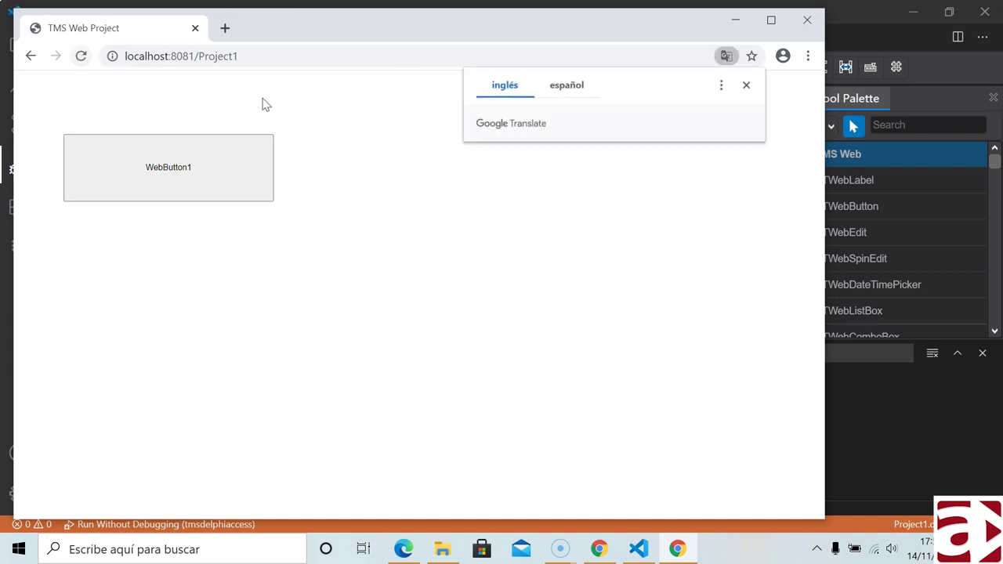
pyautogui.click(746, 85)
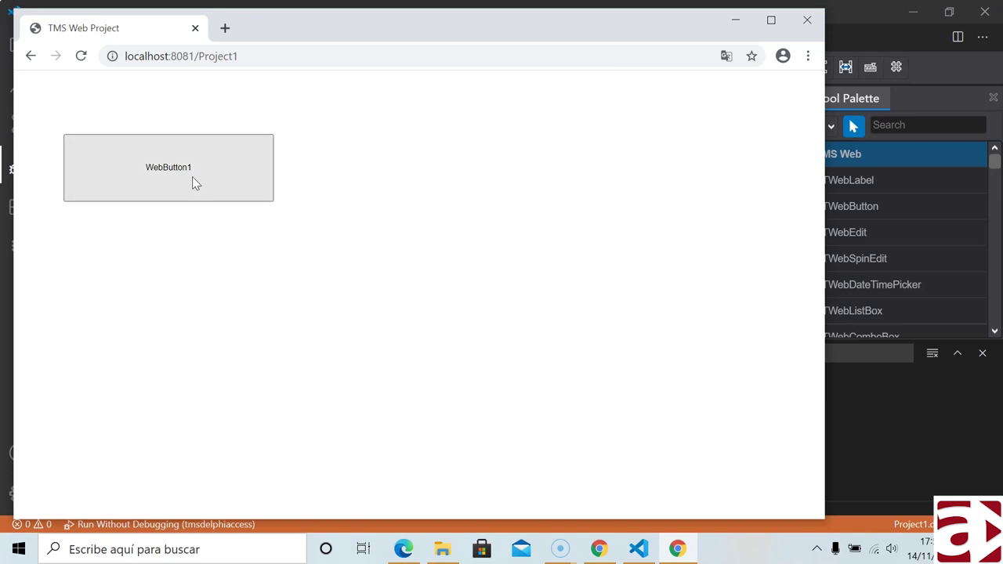
pyautogui.click(807, 19)
pyautogui.click(135, 72)
# - Run the project with the plain Run configuration and dismiss the page's trial alert
pyautogui.click(147, 39)
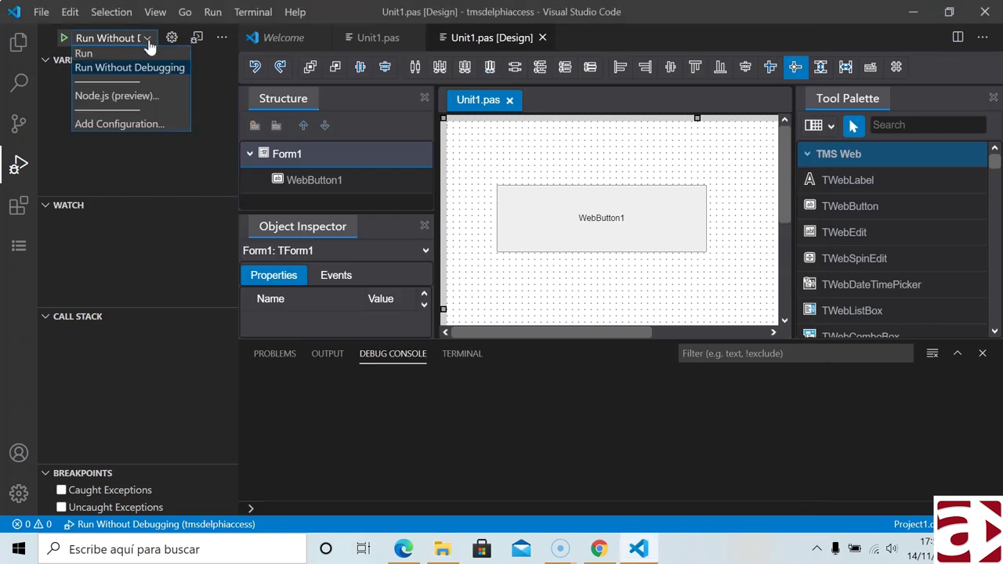
pyautogui.click(104, 55)
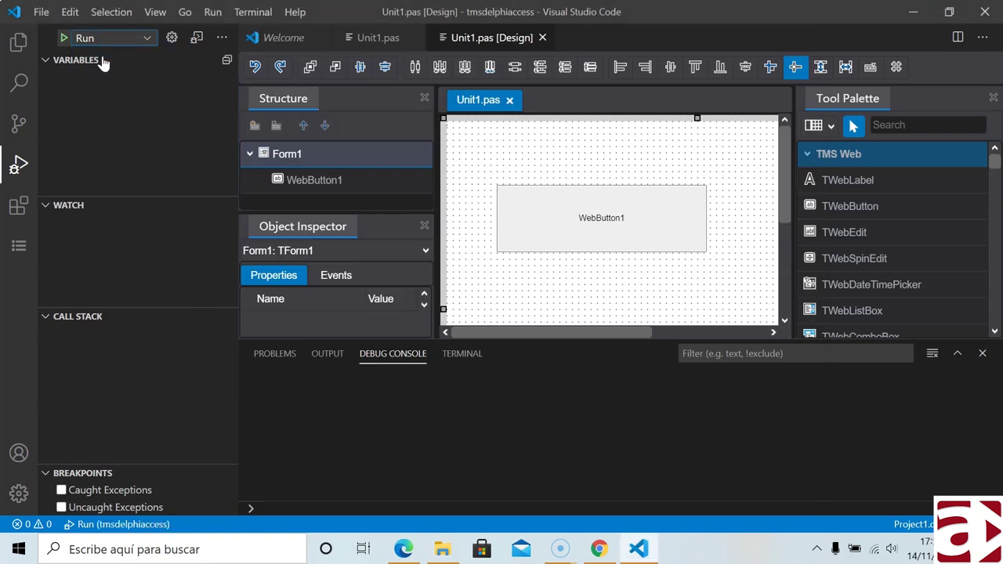
pyautogui.click(63, 38)
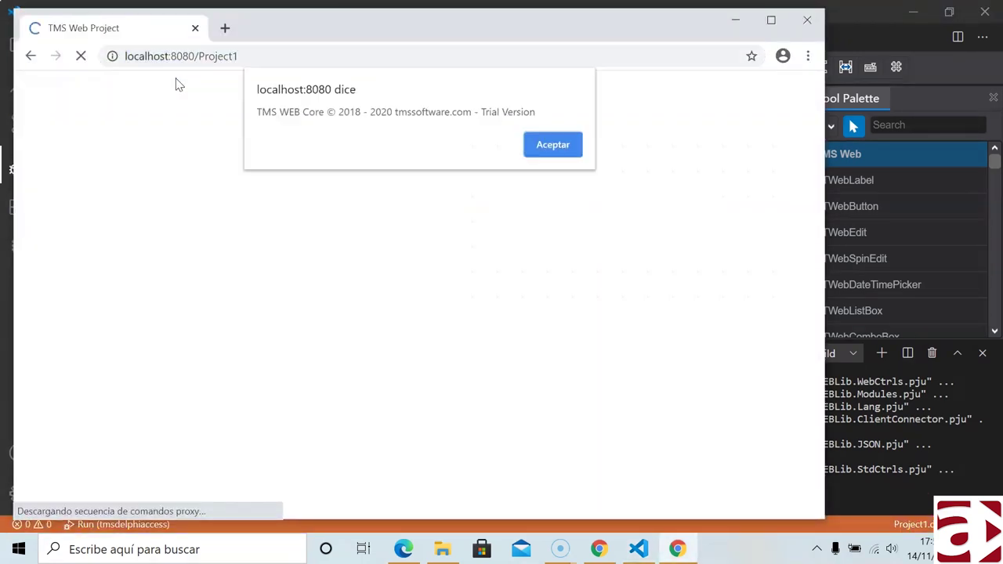
pyautogui.click(538, 148)
# - Open WebButton1's click handler from the designer and set a breakpoint on line 28
pyautogui.click(746, 84)
pyautogui.hotkey('alt', 'Tab')
pyautogui.doubleClick(579, 211)
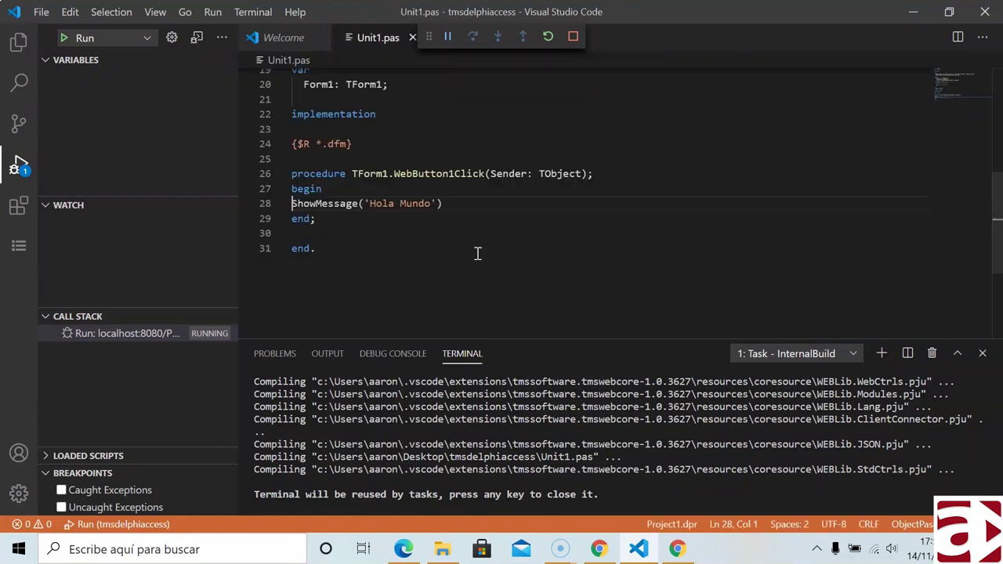
pyautogui.click(266, 205)
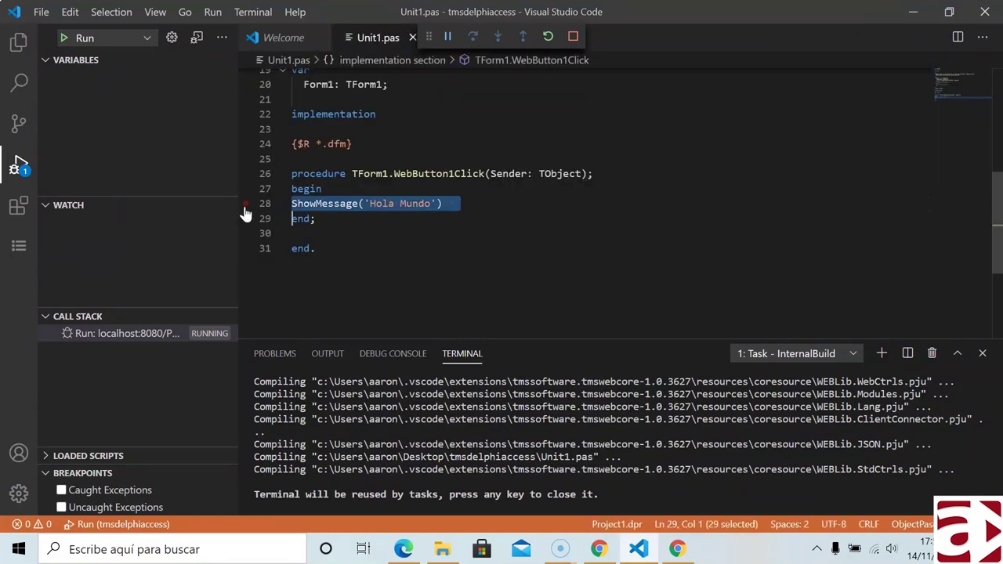
pyautogui.click(244, 205)
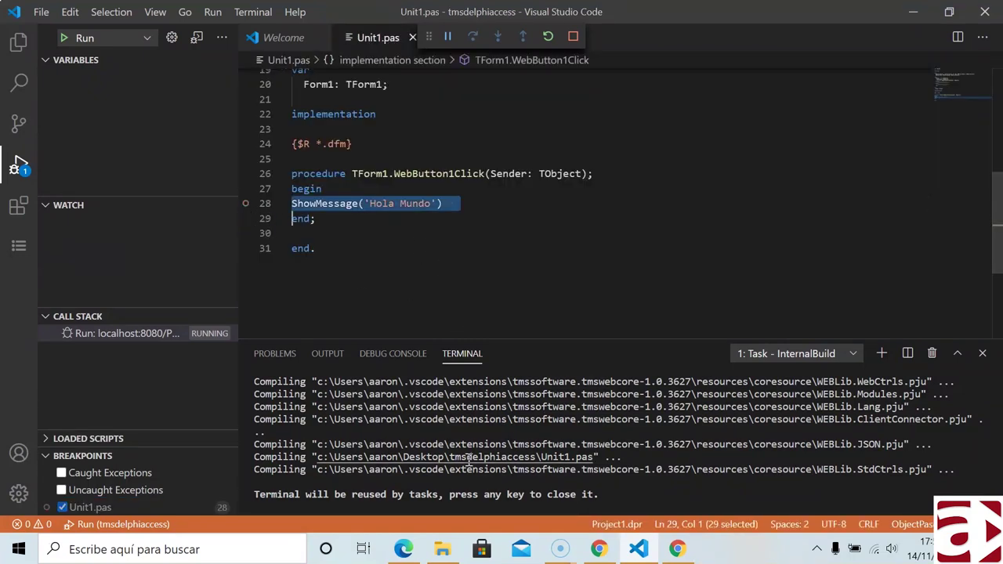
# - In the running web page, trigger and dismiss the Hola Mundo message twice
pyautogui.click(677, 548)
pyautogui.click(177, 174)
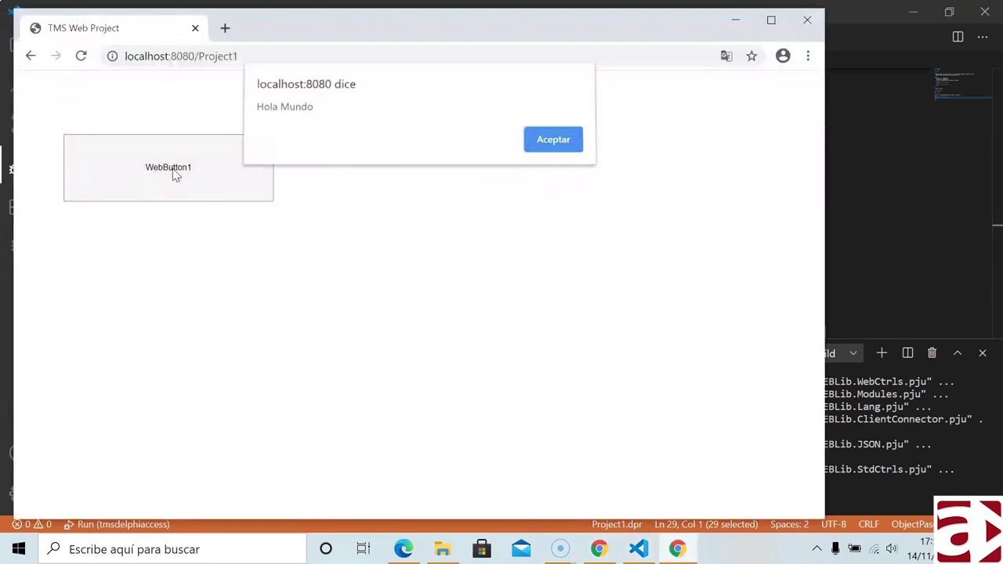
pyautogui.click(567, 149)
pyautogui.click(201, 157)
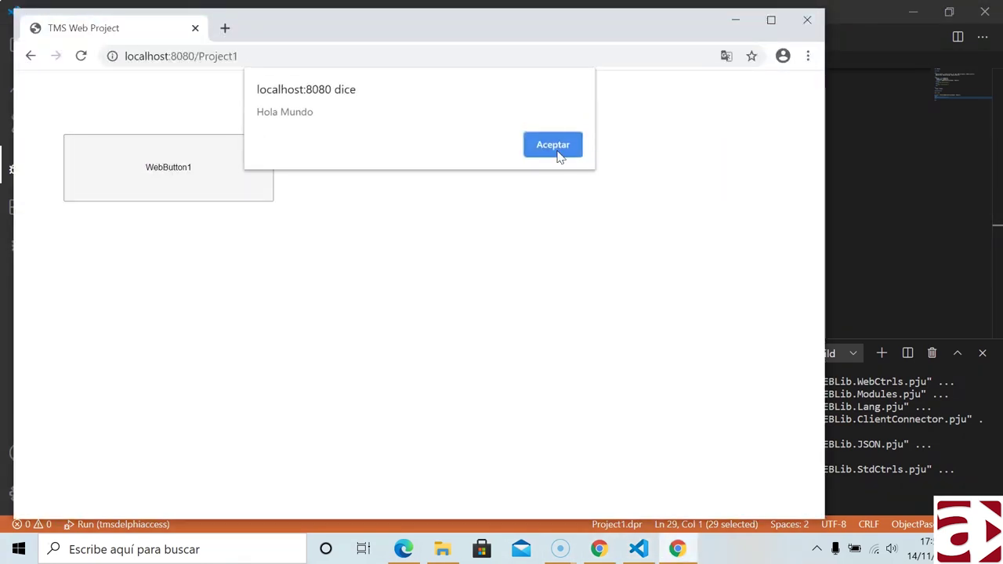
pyautogui.click(573, 150)
# - Set breakpoints on lines 28 and 27 of WebButton1Click, then bring the web app forward
pyautogui.click(850, 19)
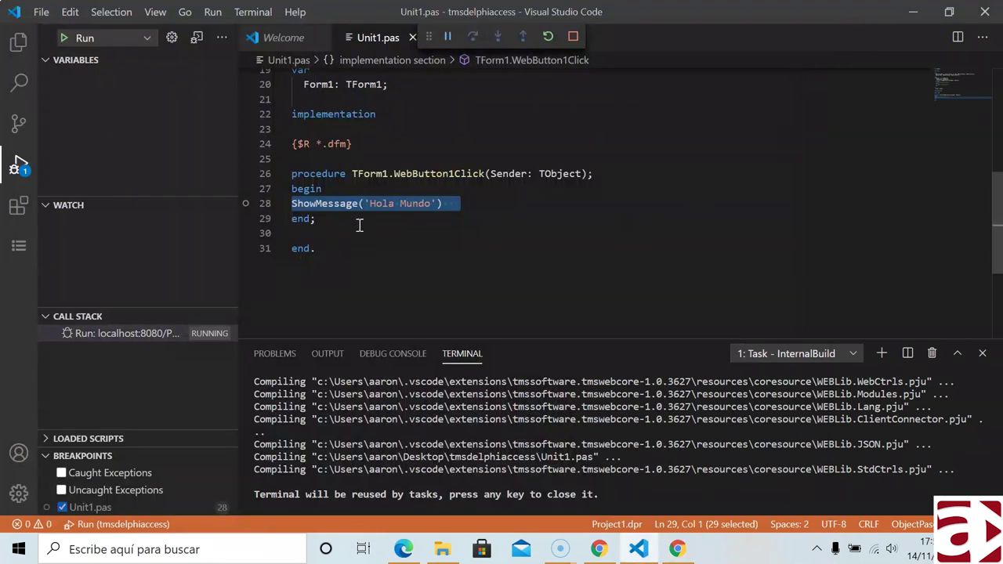
pyautogui.click(443, 214)
pyautogui.click(246, 204)
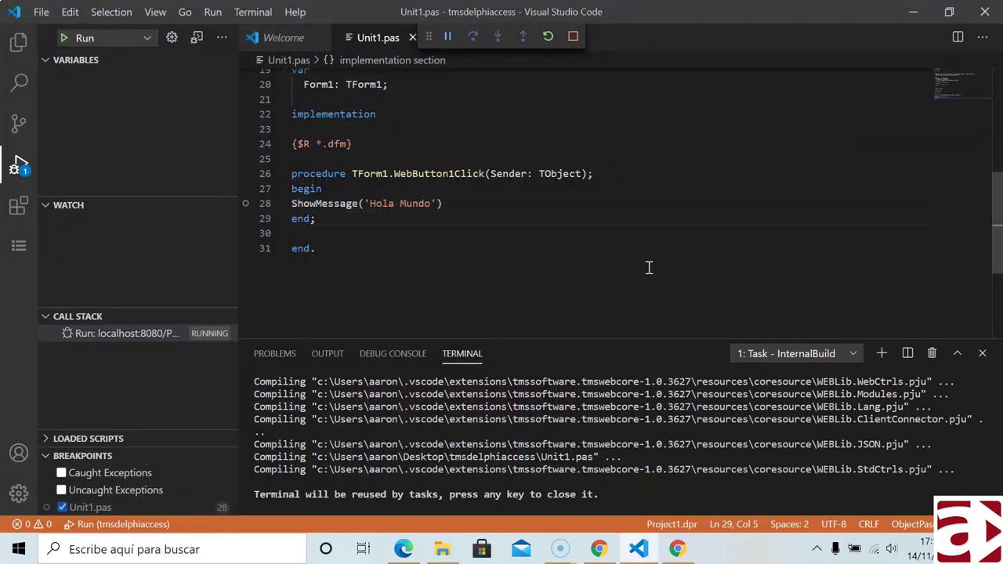
pyautogui.click(476, 204)
pyautogui.click(256, 188)
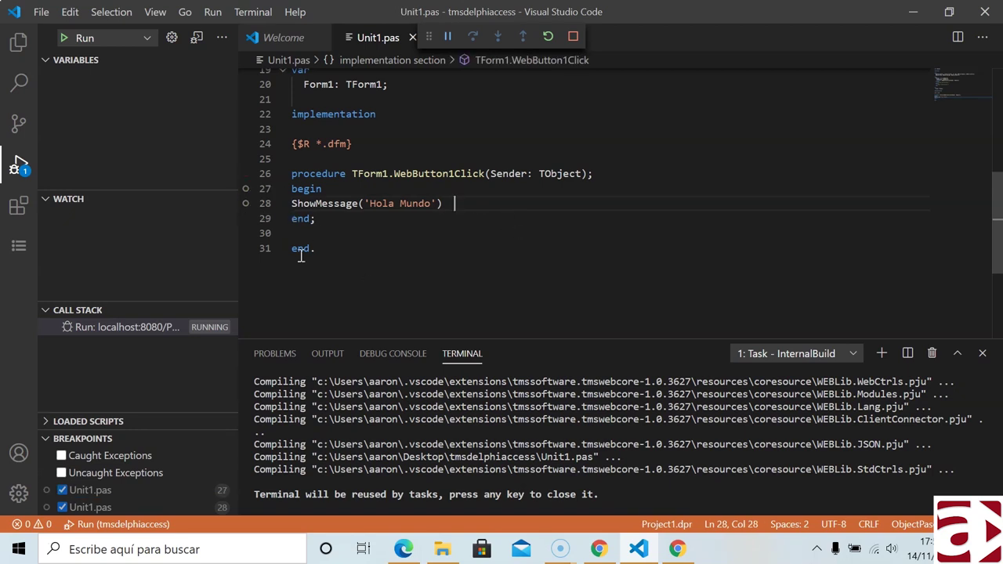
pyautogui.click(678, 548)
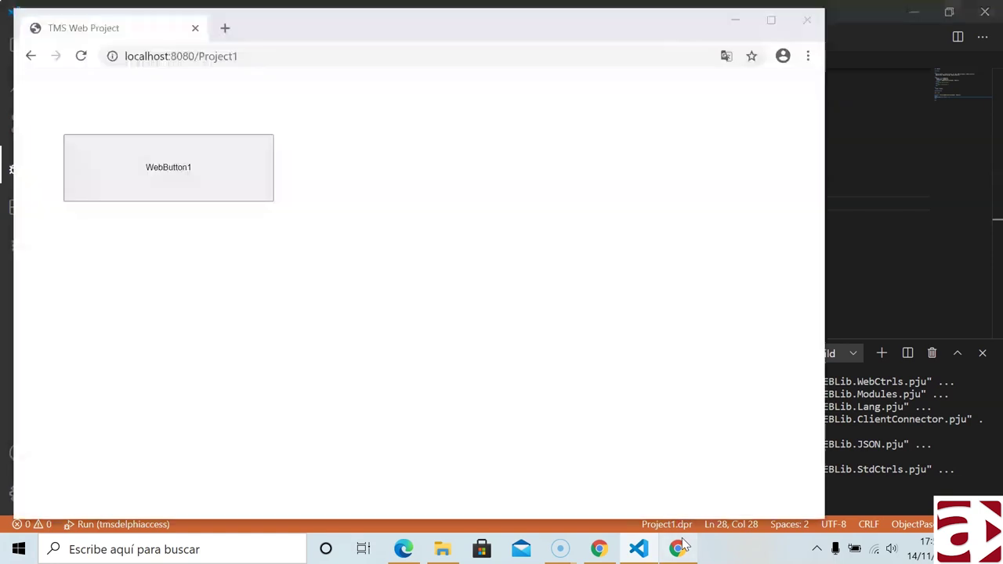
# - Confirm the button shows the Hola Mundo alert, then browse Chrome's main menu
pyautogui.click(175, 166)
pyautogui.click(557, 146)
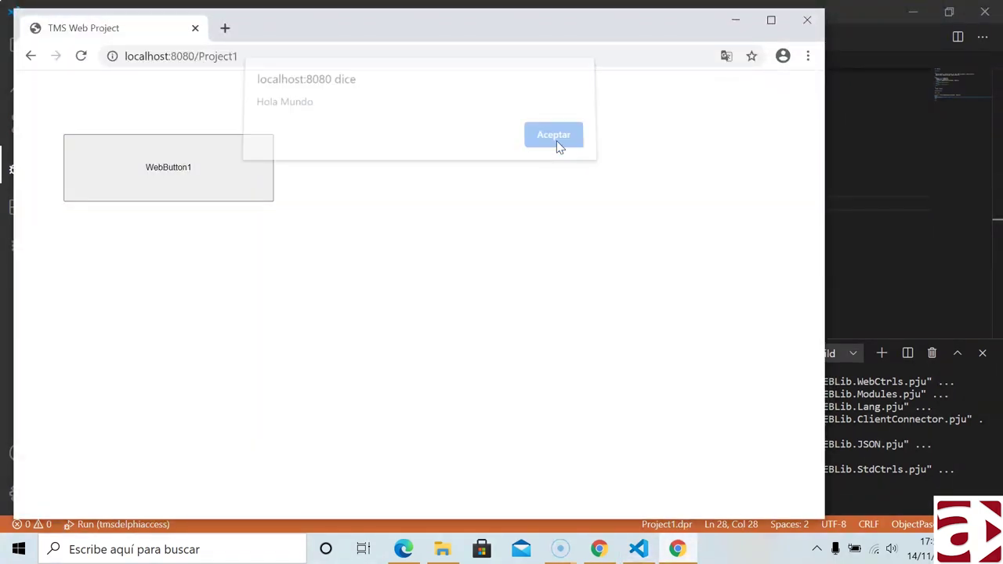
pyautogui.click(807, 56)
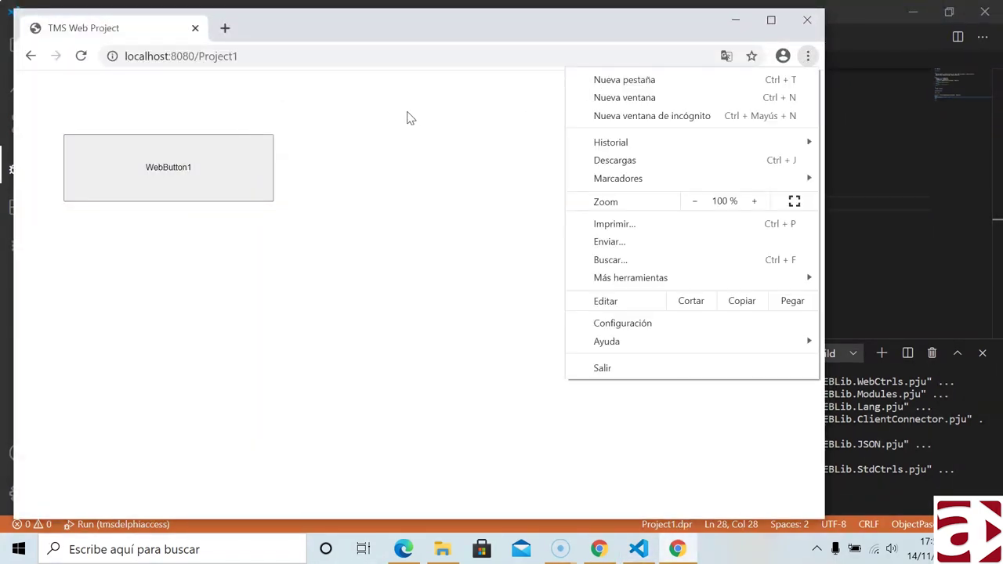
pyautogui.moveTo(651, 280)
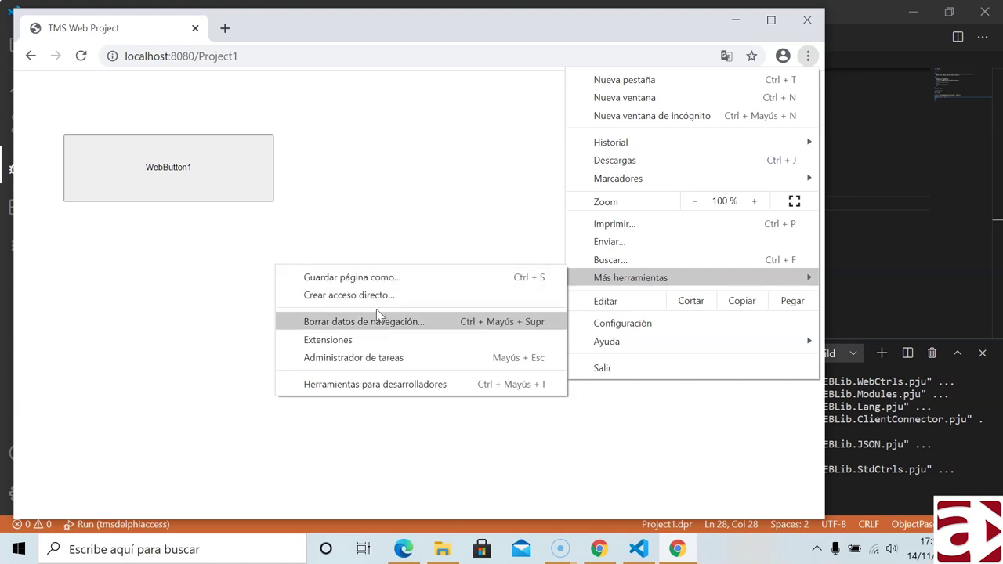
pyautogui.click(441, 179)
# - Search Chrome's Extensions page for 'deb', then return to VS Code's installed extensions list
pyautogui.click(807, 57)
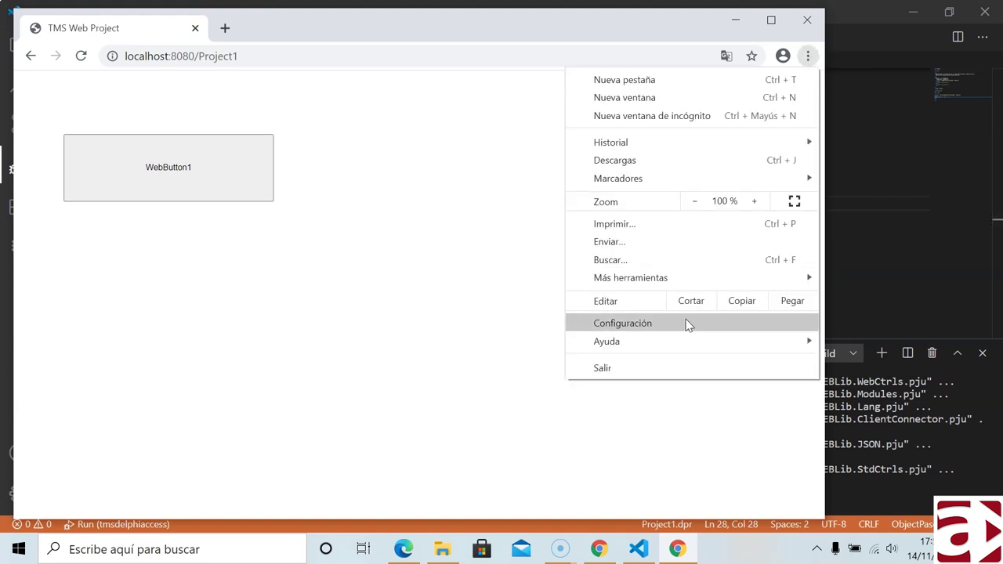
pyautogui.moveTo(631, 277)
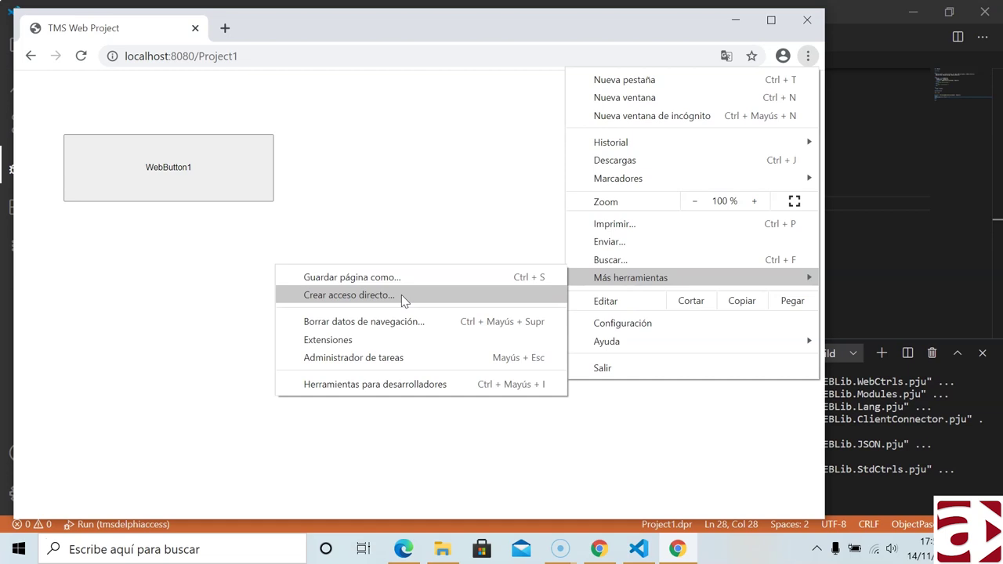
pyautogui.click(372, 339)
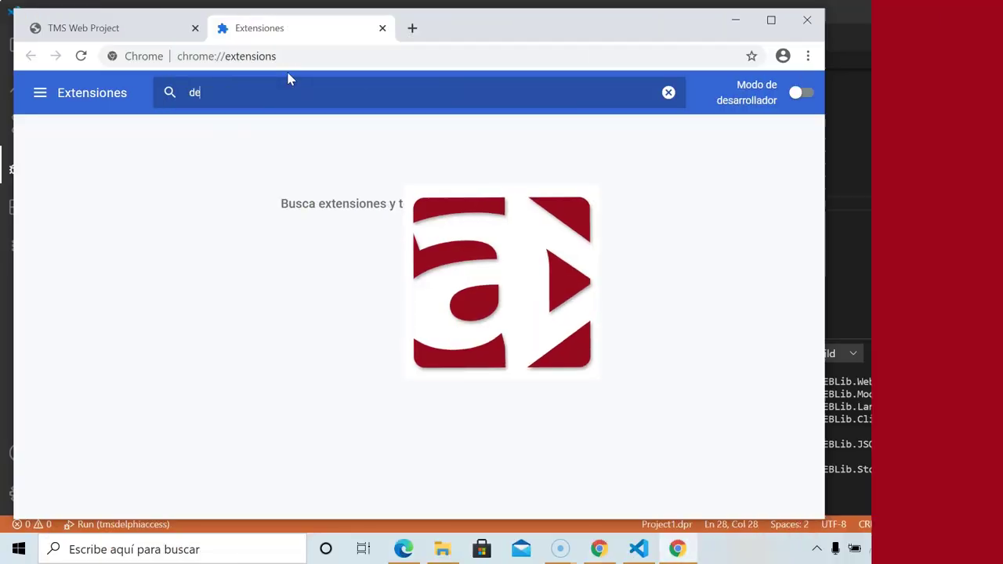
pyautogui.press('BackSpace')
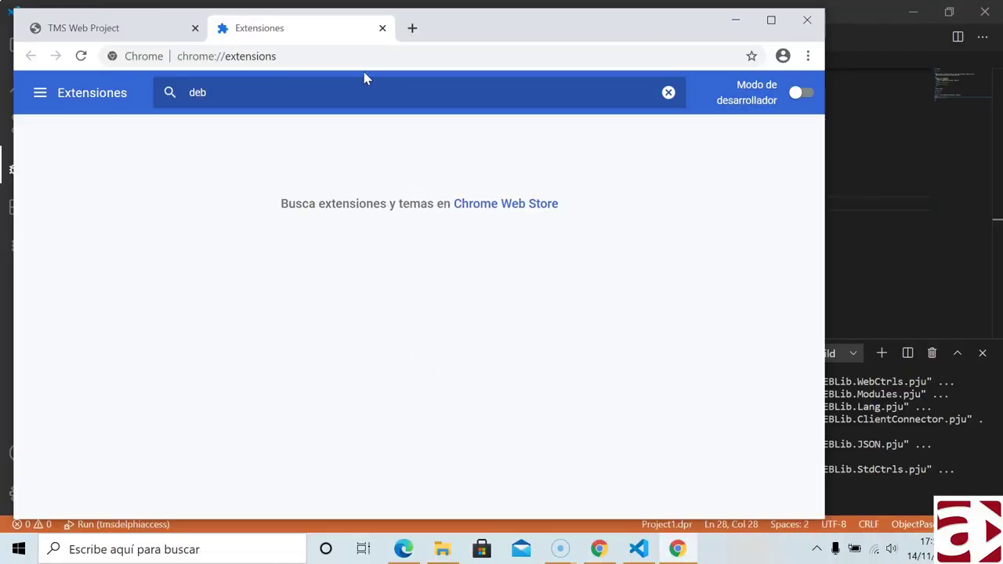
pyautogui.click(801, 25)
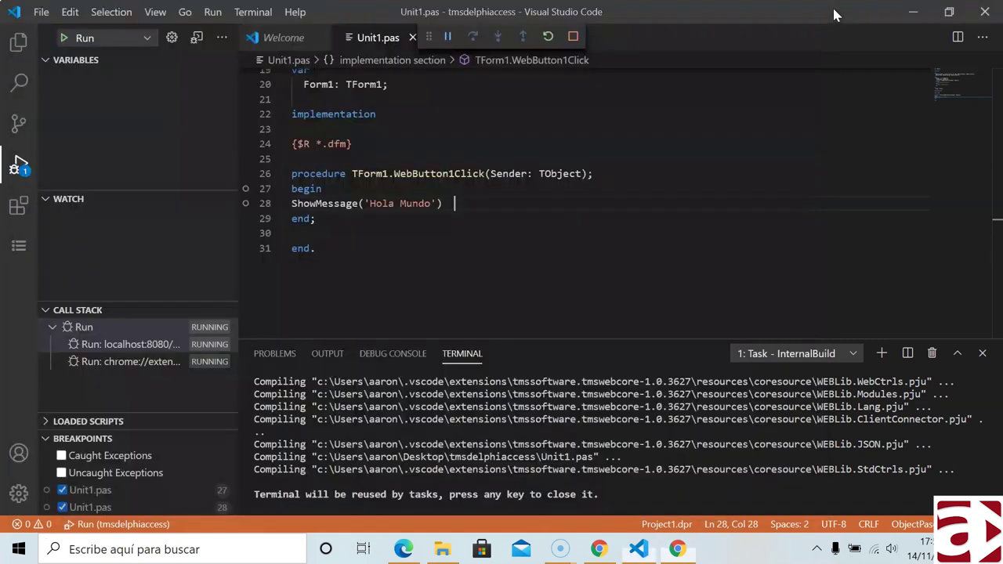
pyautogui.click(19, 205)
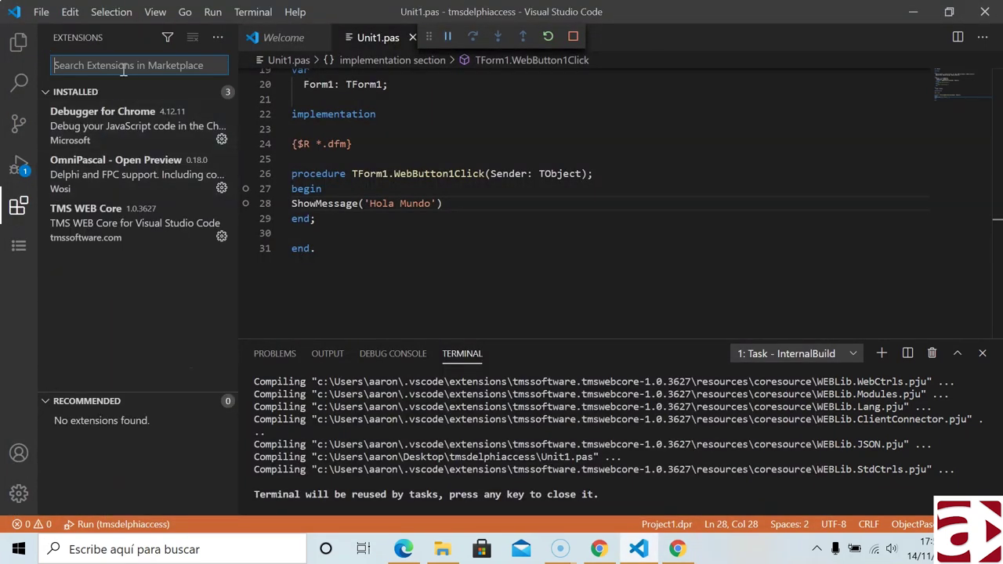
# - View the Debugger for Chrome details, checking its Disable options and usePreview setting
pyautogui.click(91, 120)
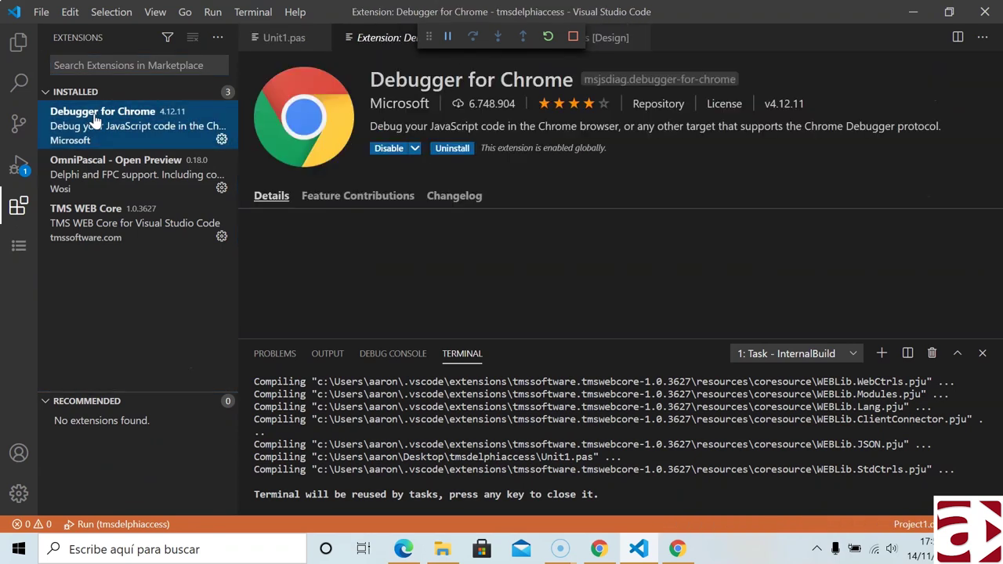
pyautogui.click(414, 148)
pyautogui.click(414, 148)
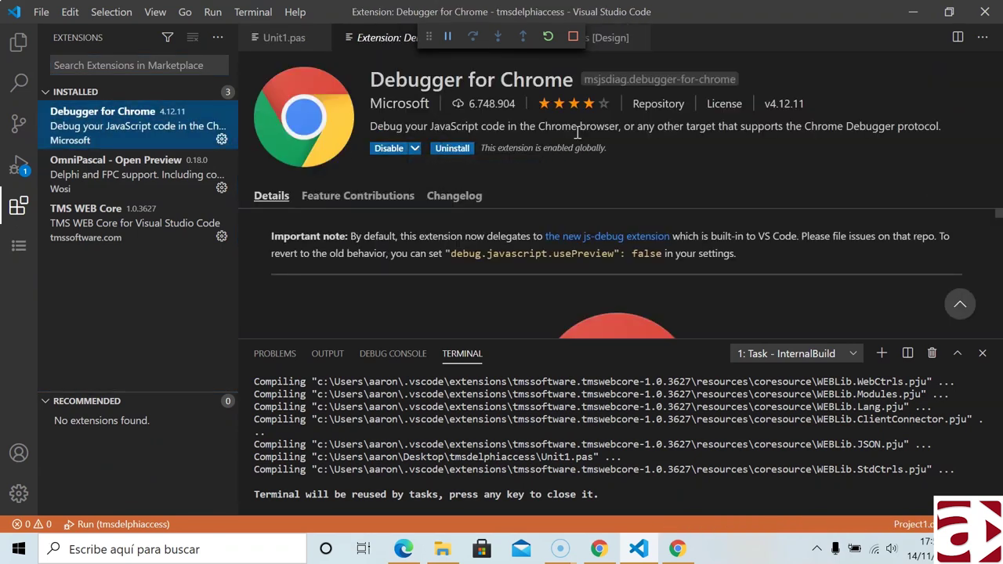
pyautogui.scroll(-5, 595, 241)
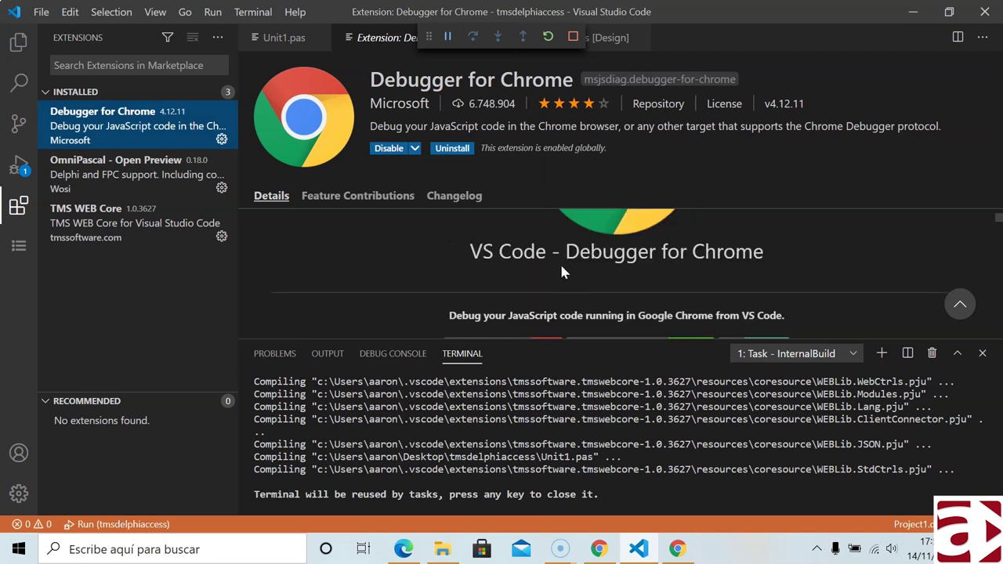
pyautogui.scroll(5, 560, 263)
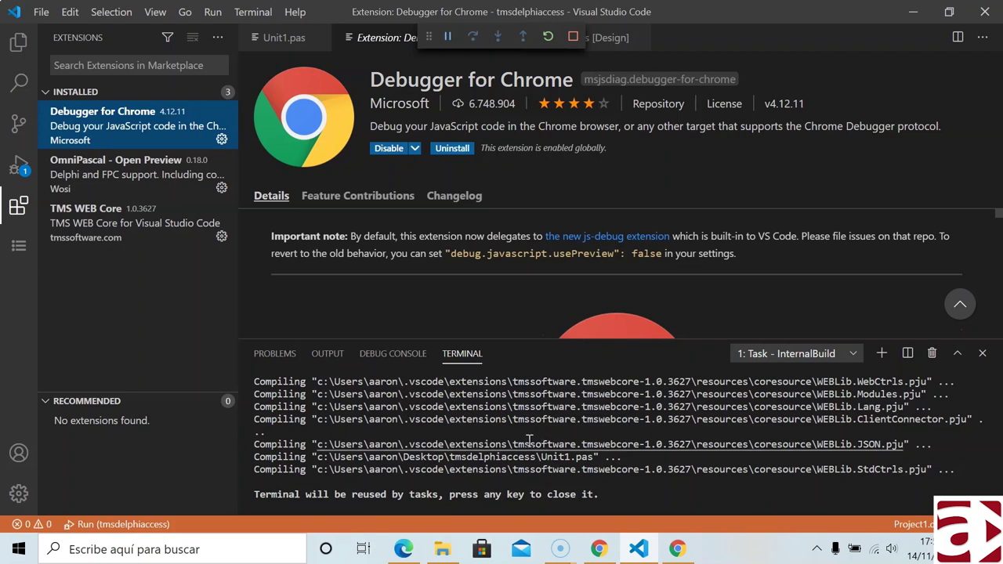
pyautogui.moveTo(489, 256); pyautogui.dragTo(580, 255)
pyautogui.click(588, 256)
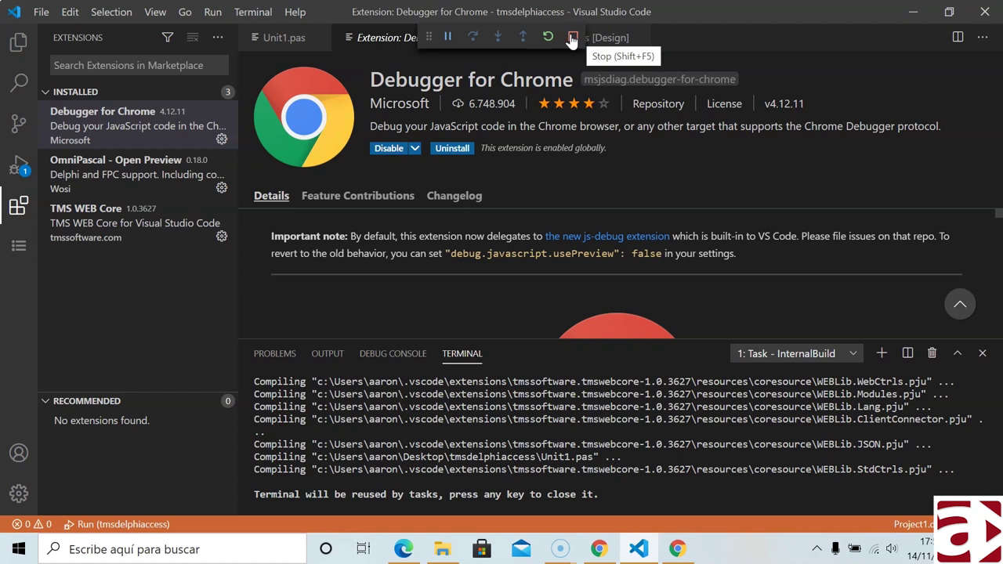
# - Show the Run panel, then close Chrome's Extensiones tab and the TMS Web Project window
pyautogui.click(19, 165)
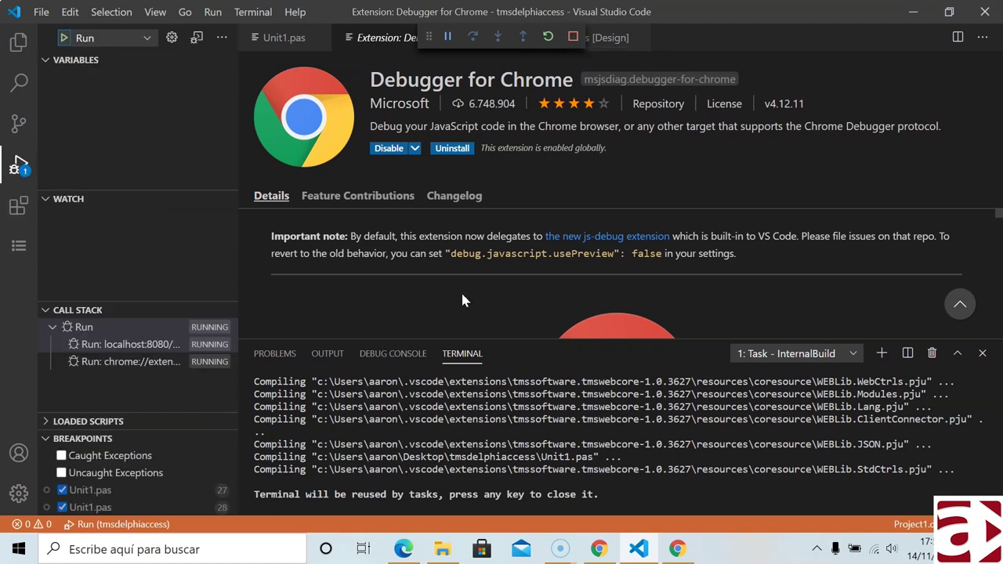
pyautogui.click(677, 548)
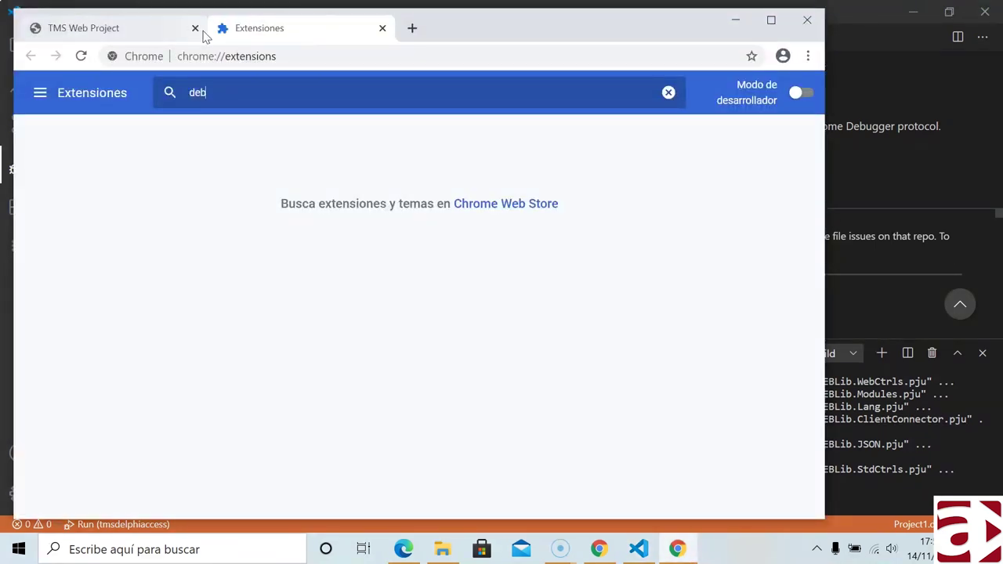
pyautogui.click(381, 28)
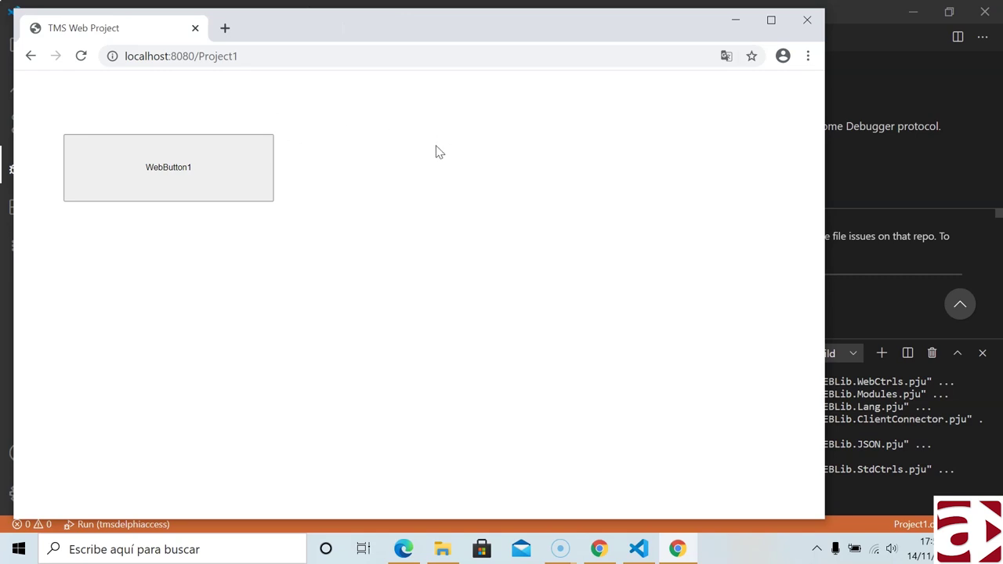
pyautogui.moveTo(304, 25); pyautogui.dragTo(439, 42)
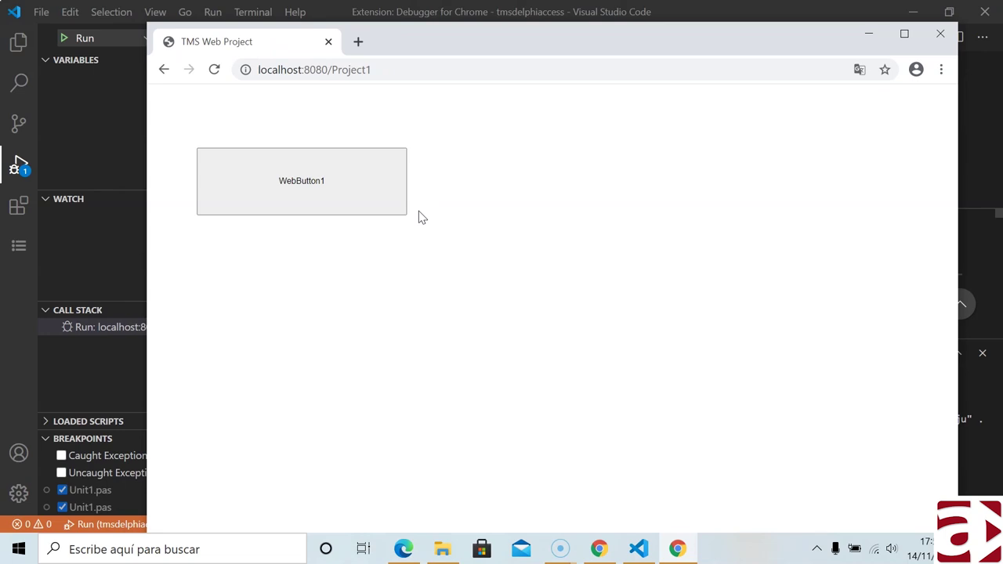
pyautogui.moveTo(419, 49); pyautogui.dragTo(372, 31)
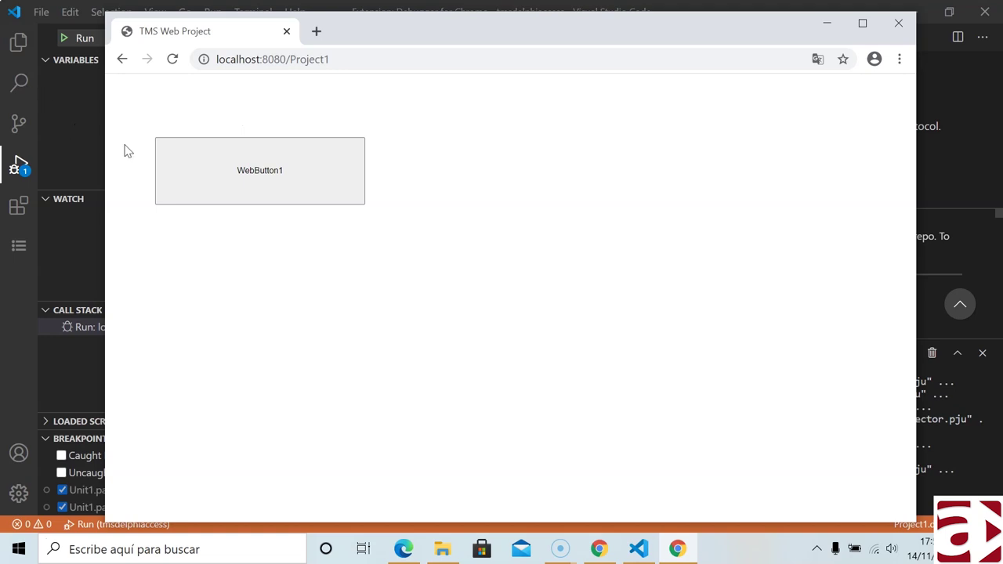
pyautogui.click(287, 32)
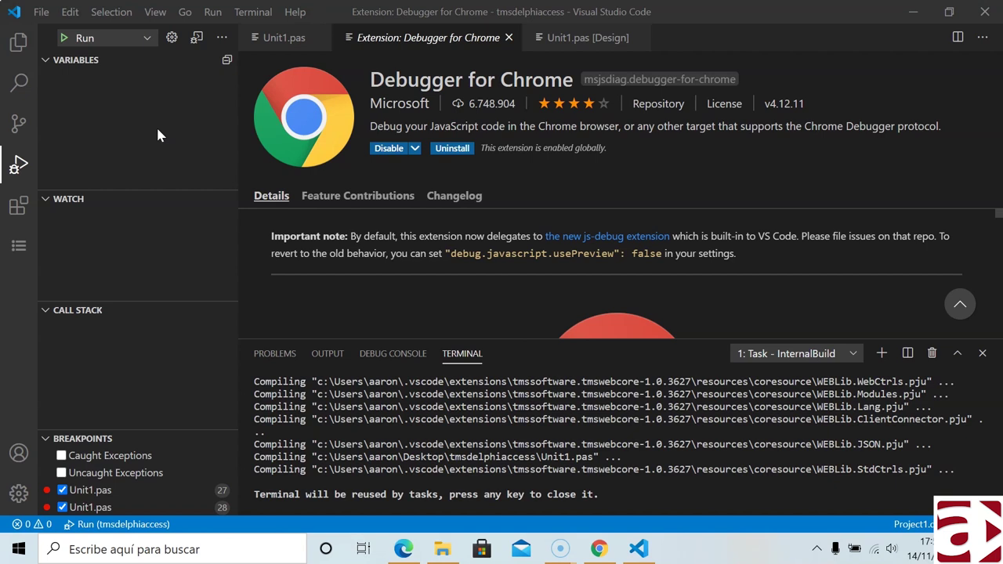
# - Return to Unit1's designer, move WebButton1 up-left, and browse the TMS Web System and Data Access groups
pyautogui.click(509, 38)
pyautogui.click(413, 39)
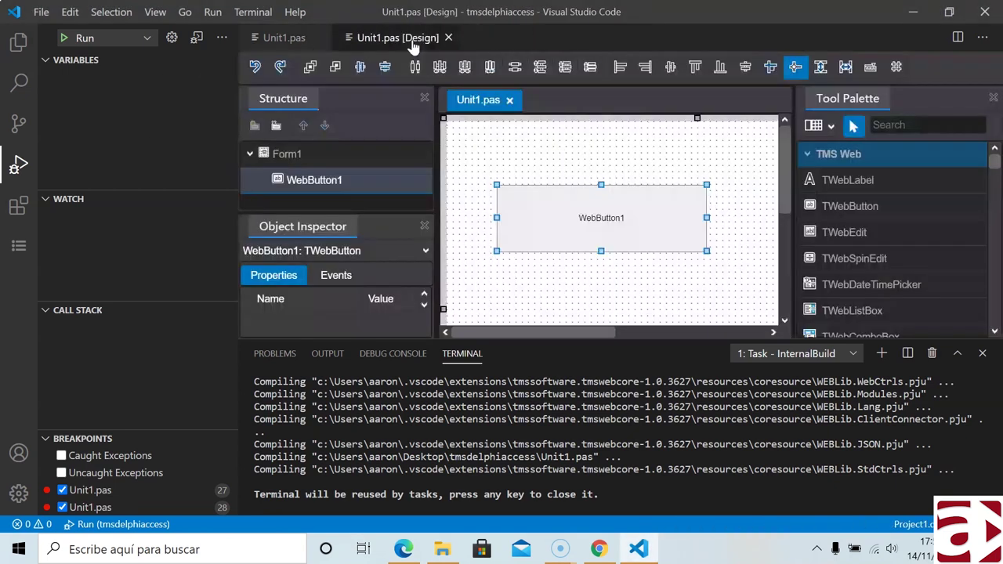
pyautogui.moveTo(544, 238); pyautogui.dragTo(507, 194)
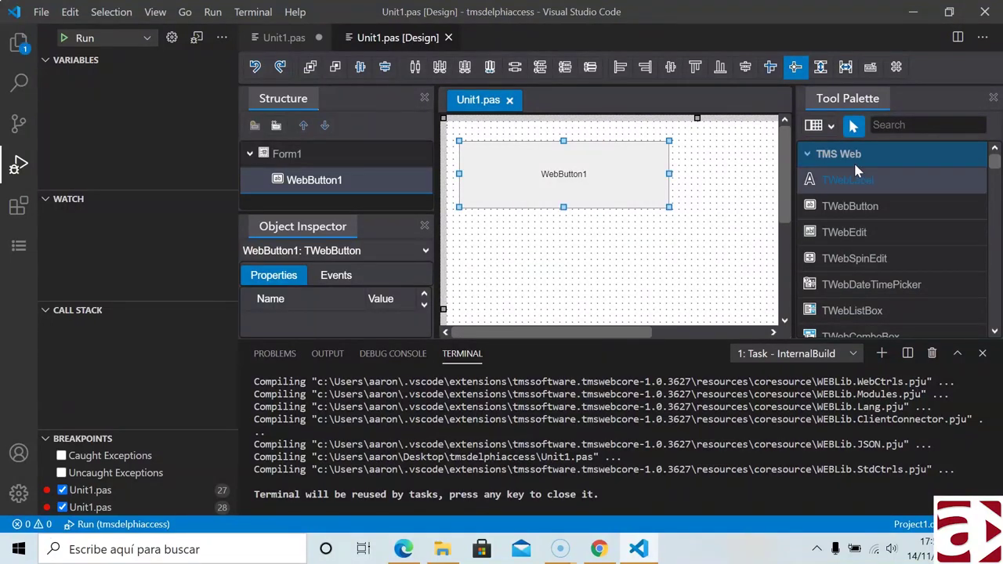
pyautogui.click(810, 159)
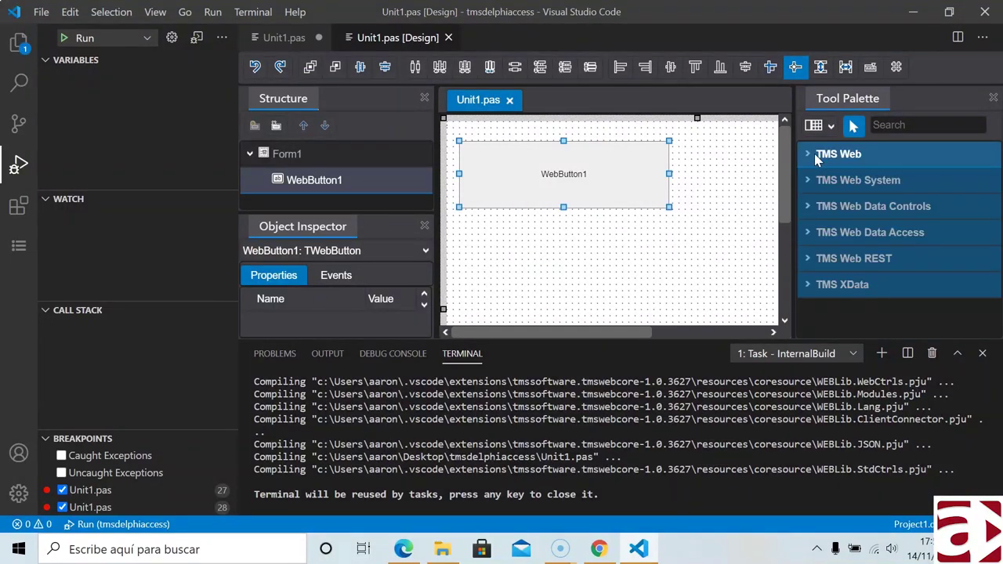
pyautogui.click(854, 182)
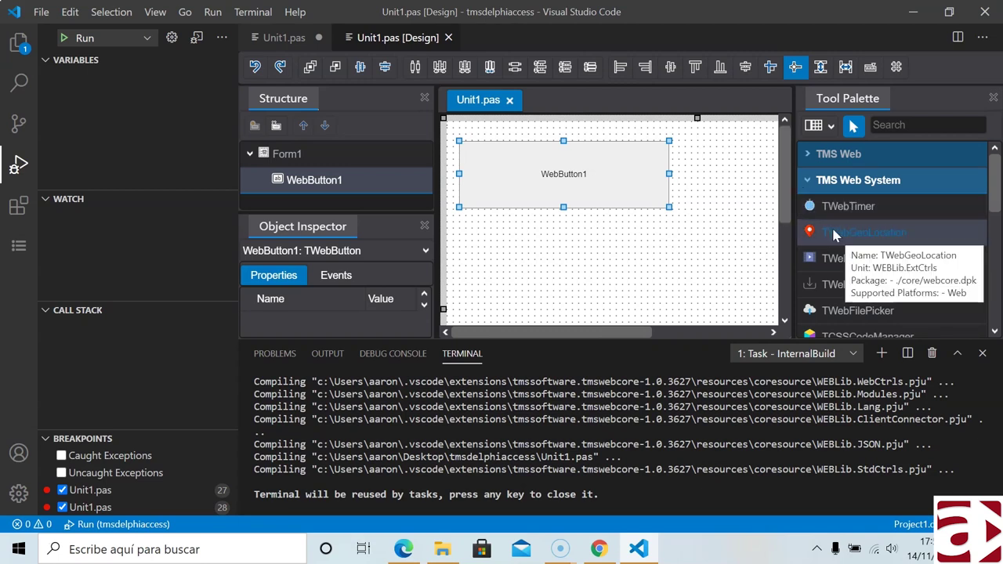
pyautogui.click(809, 184)
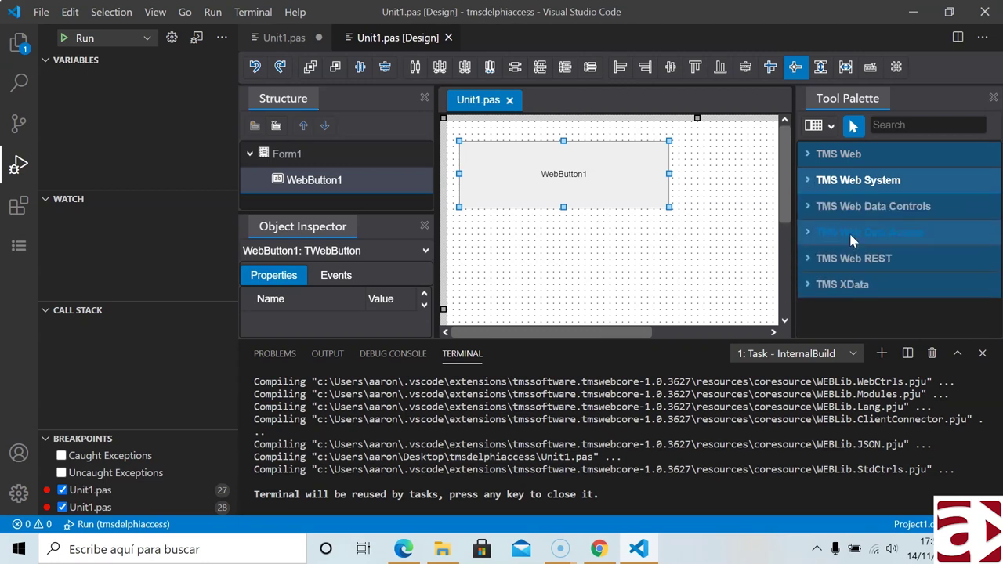
pyautogui.click(808, 233)
# - Expand the TMS Web REST group in the Tool Palette to list TWebHTTPRequest
pyautogui.scroll(-1, 862, 245)
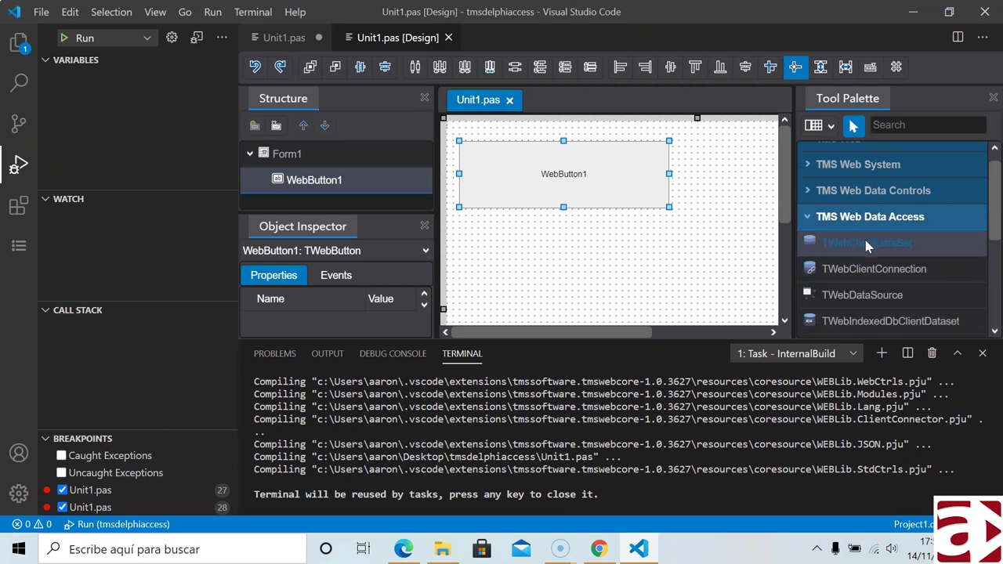
pyautogui.scroll(-4, 867, 247)
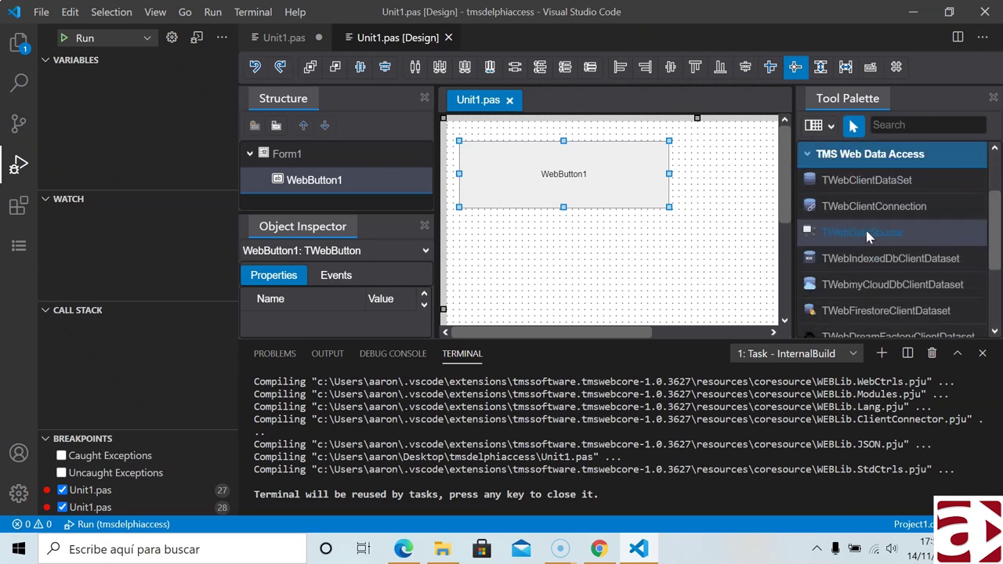
pyautogui.scroll(-5, 876, 255)
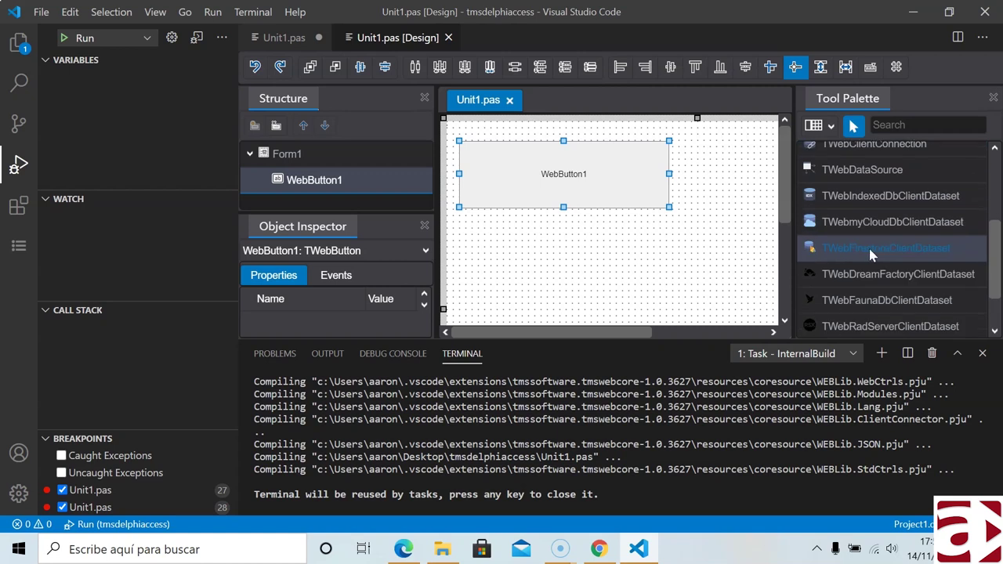
pyautogui.scroll(-3, 867, 246)
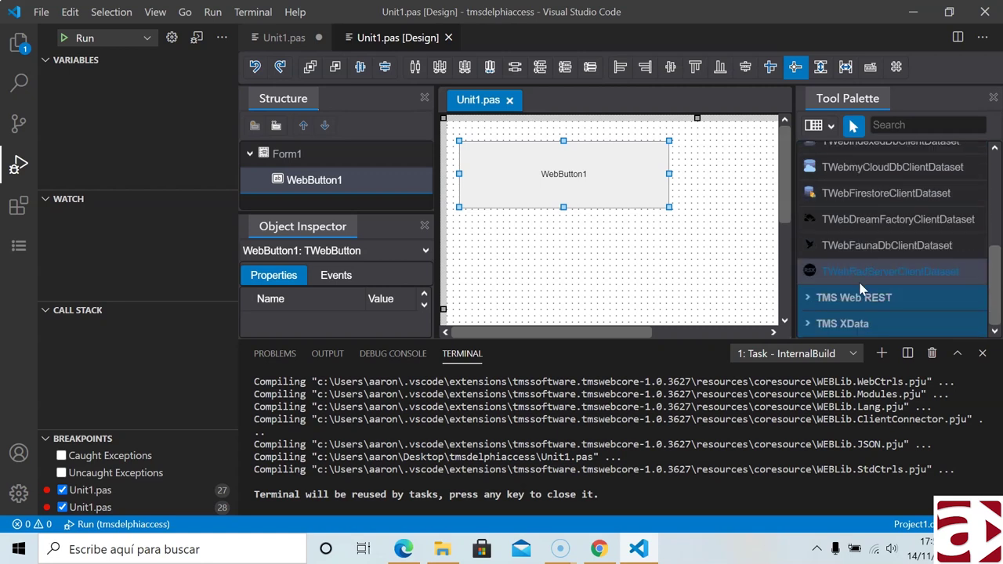
pyautogui.click(811, 307)
pyautogui.scroll(-6, 861, 290)
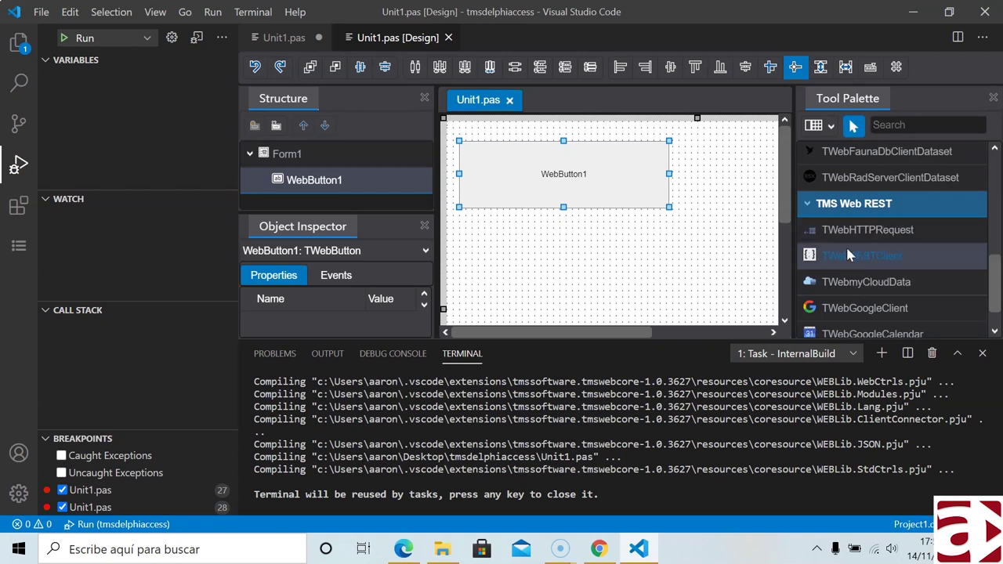
pyautogui.scroll(-1, 850, 265)
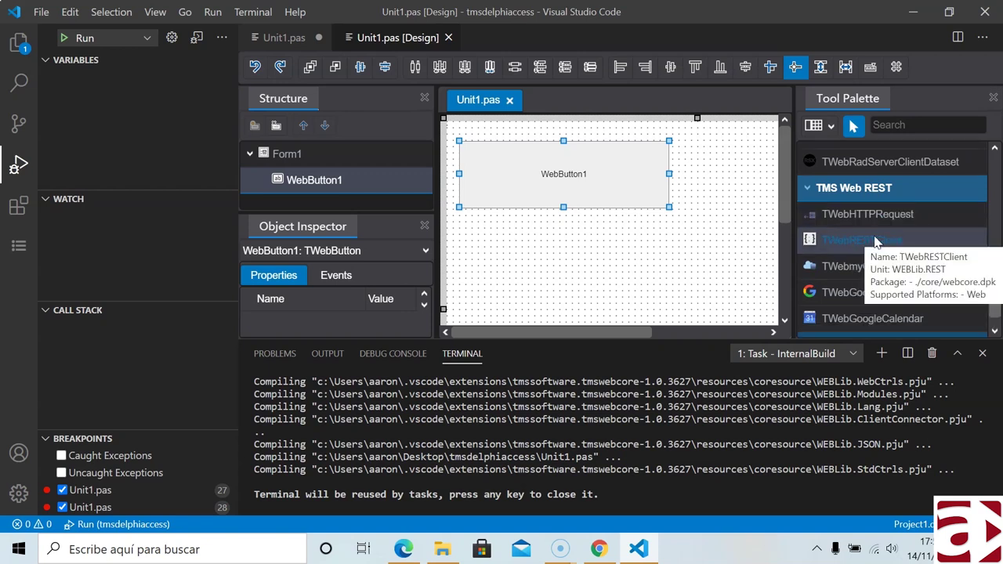
pyautogui.scroll(-1, 875, 241)
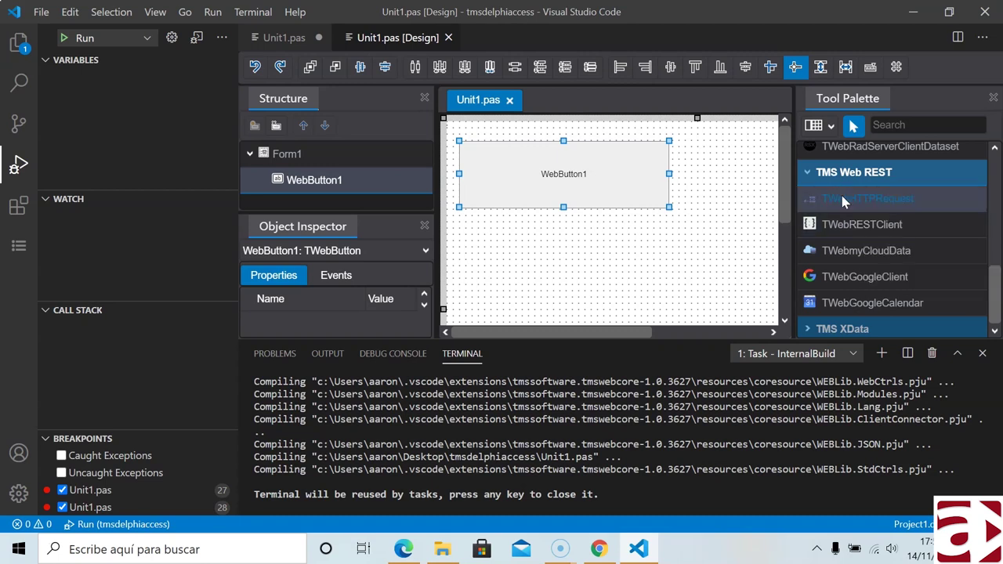
pyautogui.scroll(-1, 862, 227)
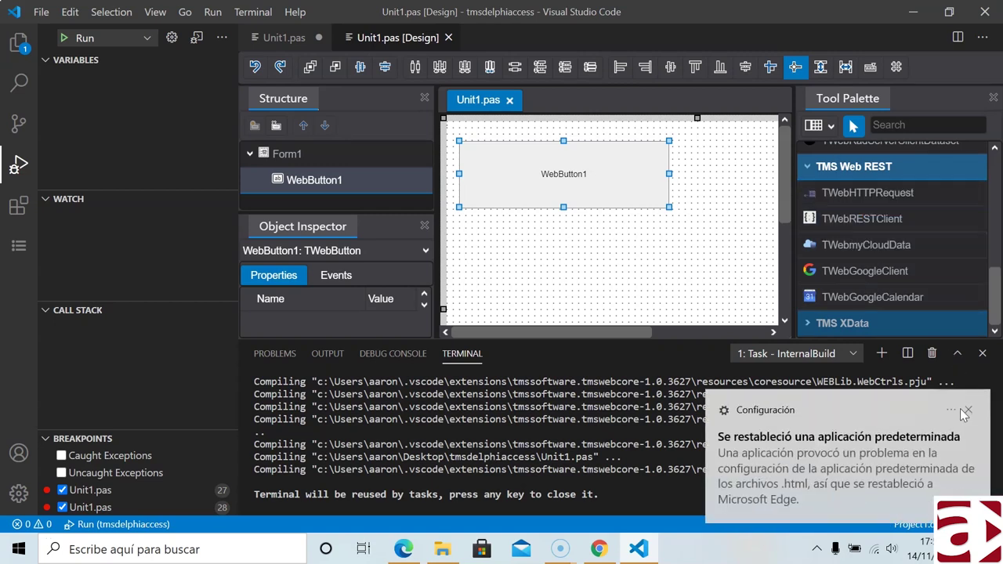
# - Dismiss the Windows default-app notification and briefly expand, then collapse, TMS XData
pyautogui.click(969, 410)
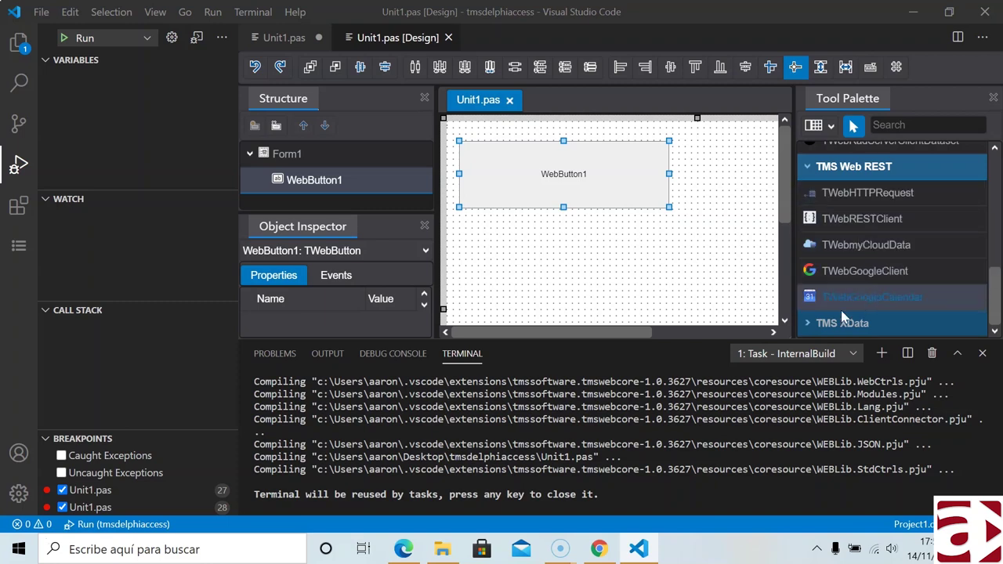
pyautogui.click(807, 327)
pyautogui.scroll(-2, 861, 290)
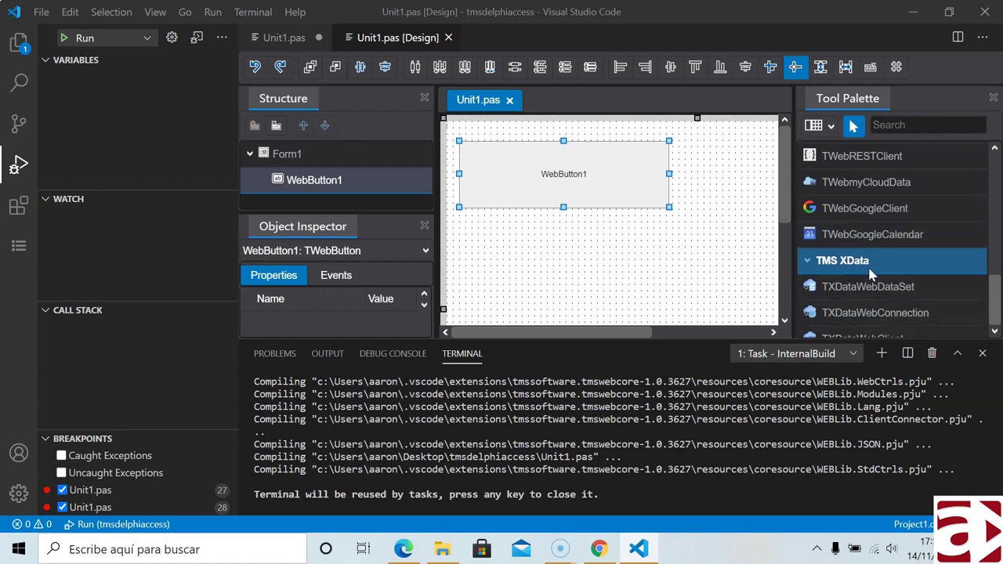
pyautogui.scroll(-1, 870, 275)
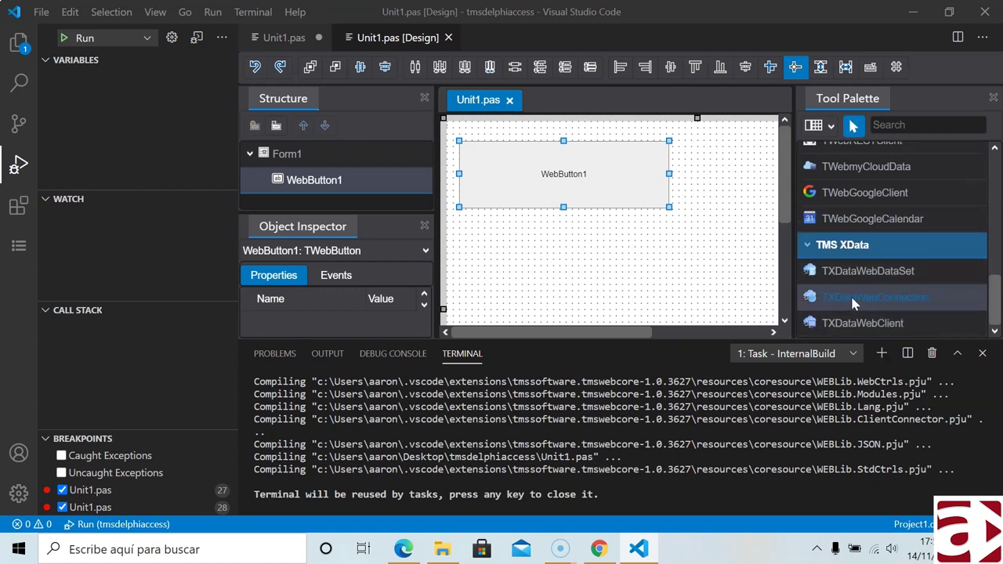
pyautogui.click(808, 247)
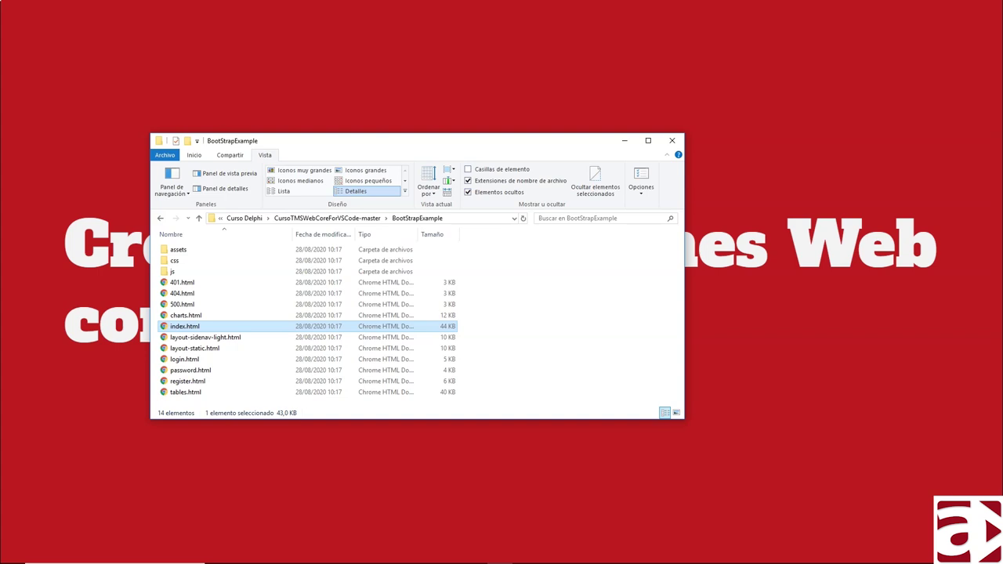
# - Open BootStrapExample's index.html to show the SB Admin dashboard in Chrome
pyautogui.doubleClick(195, 328)
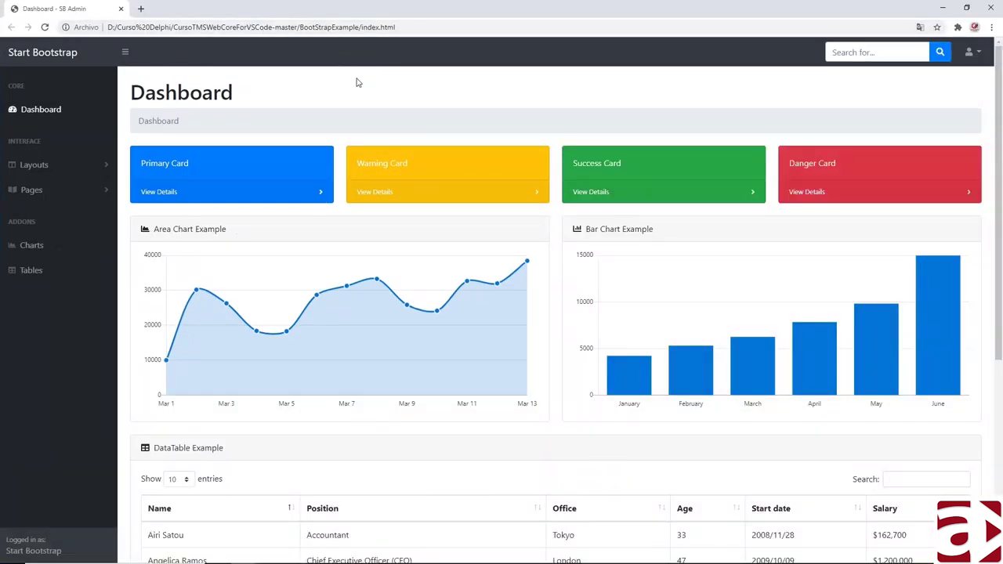
# - Toggle the dashboard sidebar and user menu several times, then go via Charts to Tables
pyautogui.click(125, 53)
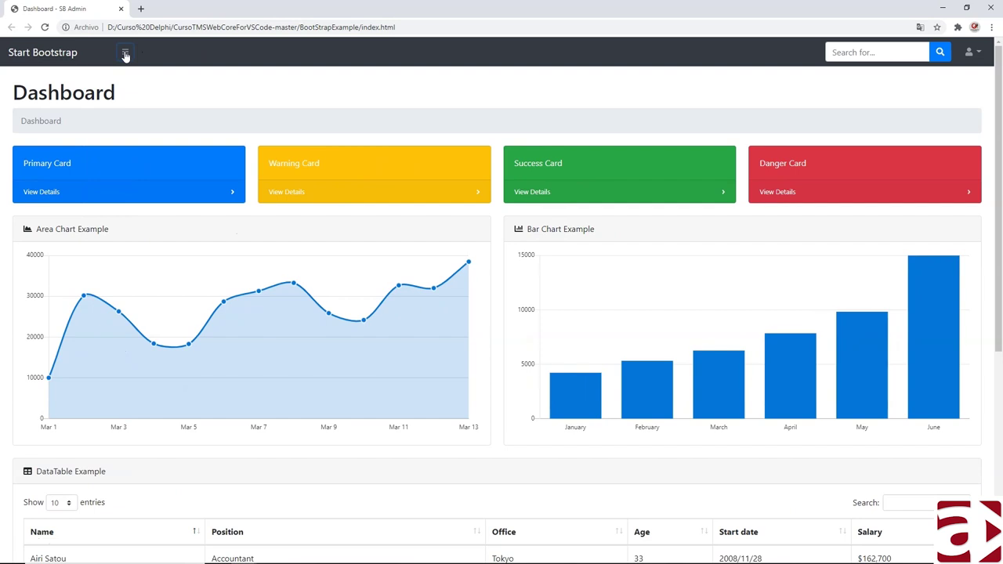
pyautogui.click(125, 53)
pyautogui.click(125, 54)
pyautogui.click(124, 53)
pyautogui.click(971, 52)
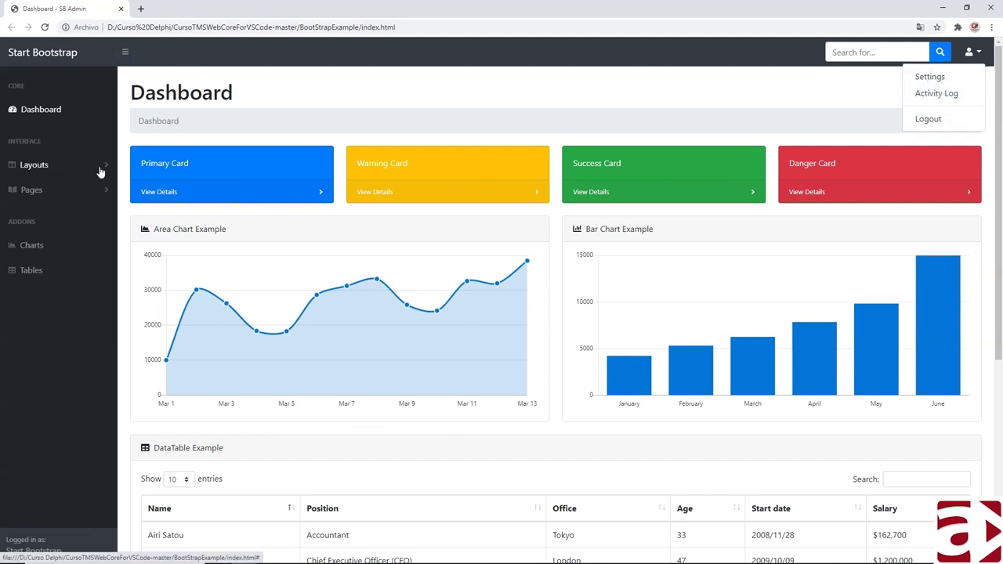
pyautogui.click(125, 53)
pyautogui.click(124, 53)
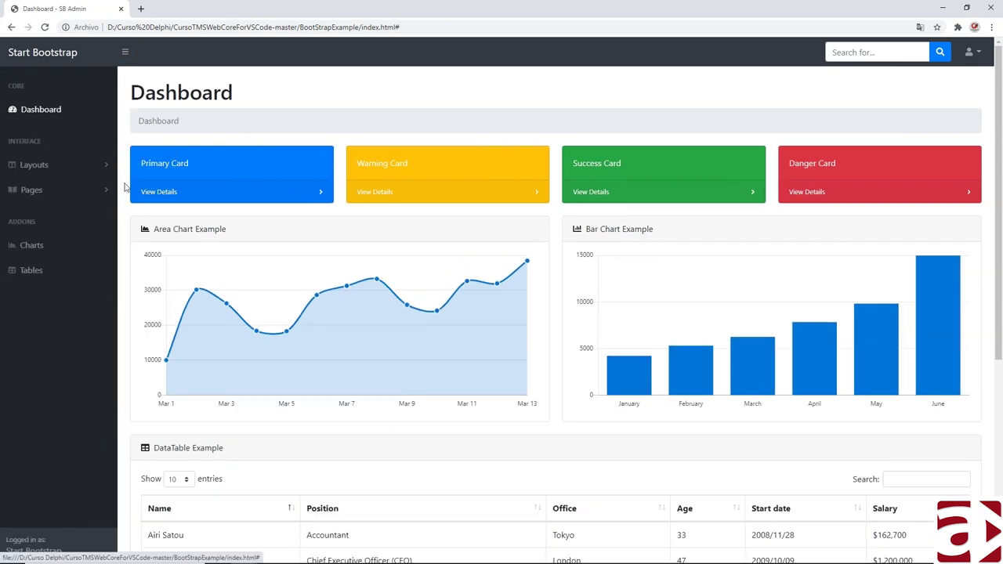
pyautogui.click(35, 250)
pyautogui.click(35, 271)
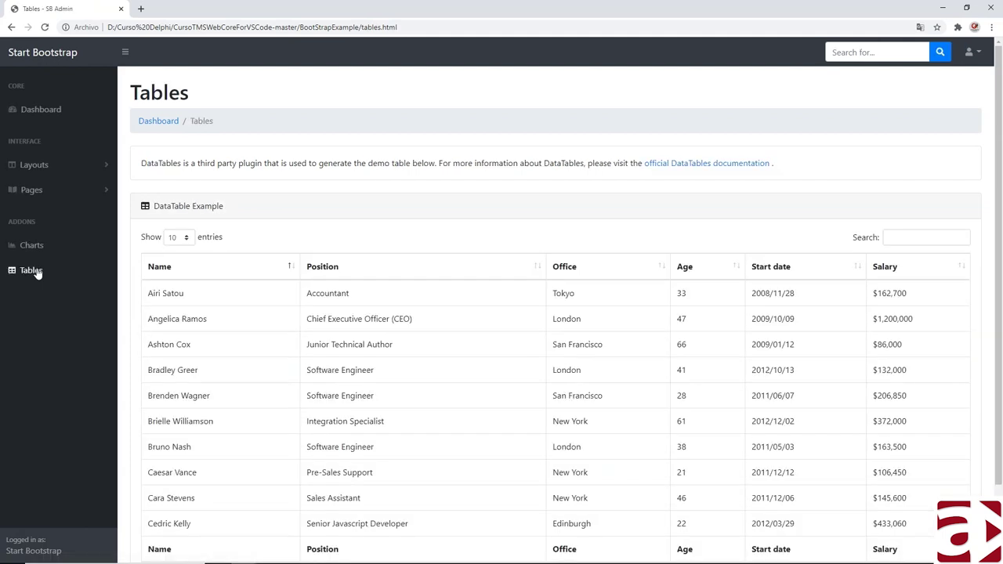
# - Page the demo DataTable through pages 2 and 3 to show entries 21 to 30
pyautogui.scroll(-2, 201, 309)
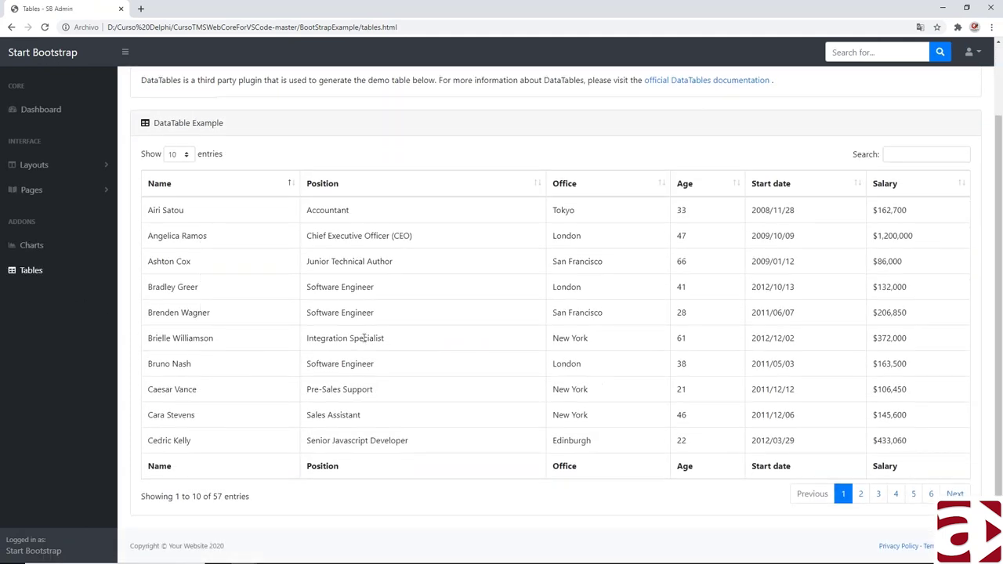
pyautogui.click(860, 493)
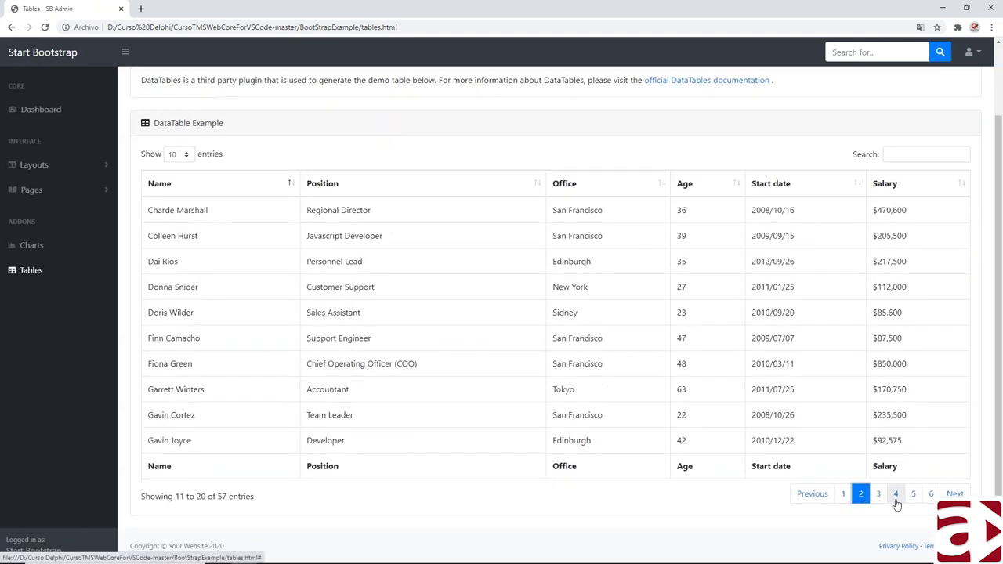
pyautogui.click(878, 495)
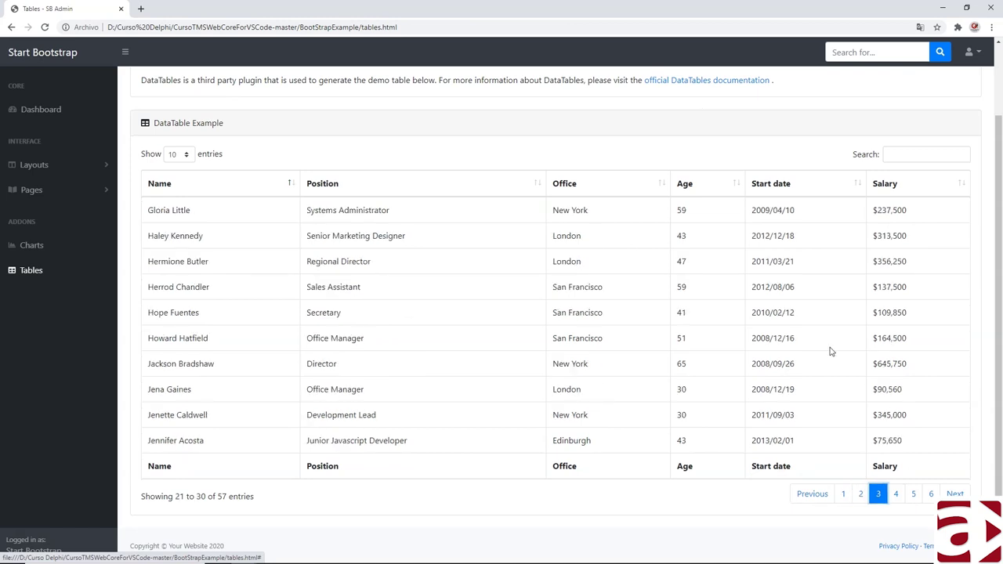
pyautogui.scroll(2, 613, 316)
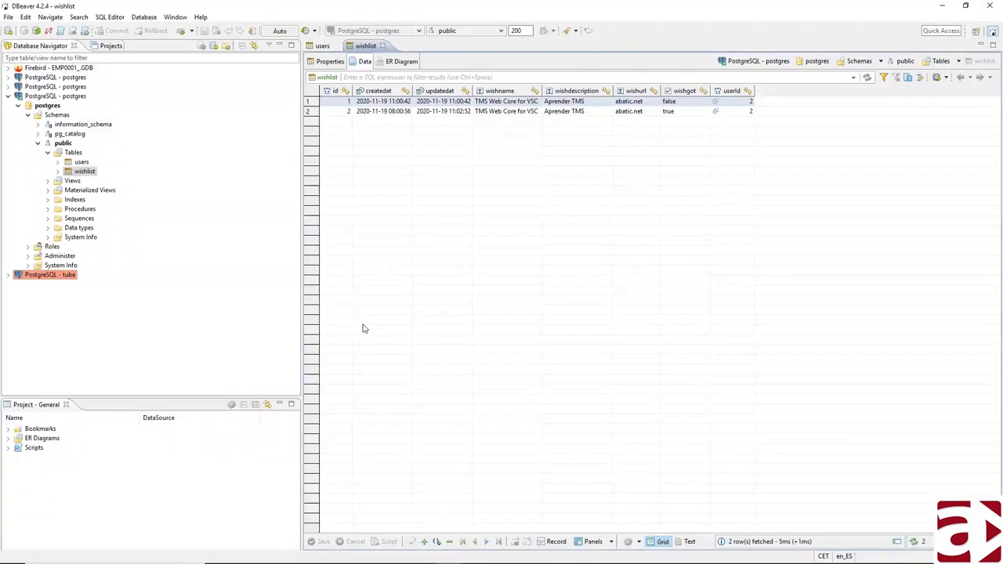
# - Inspect the users table's second row name, last name and e-mail, then return to wishlist
pyautogui.click(90, 171)
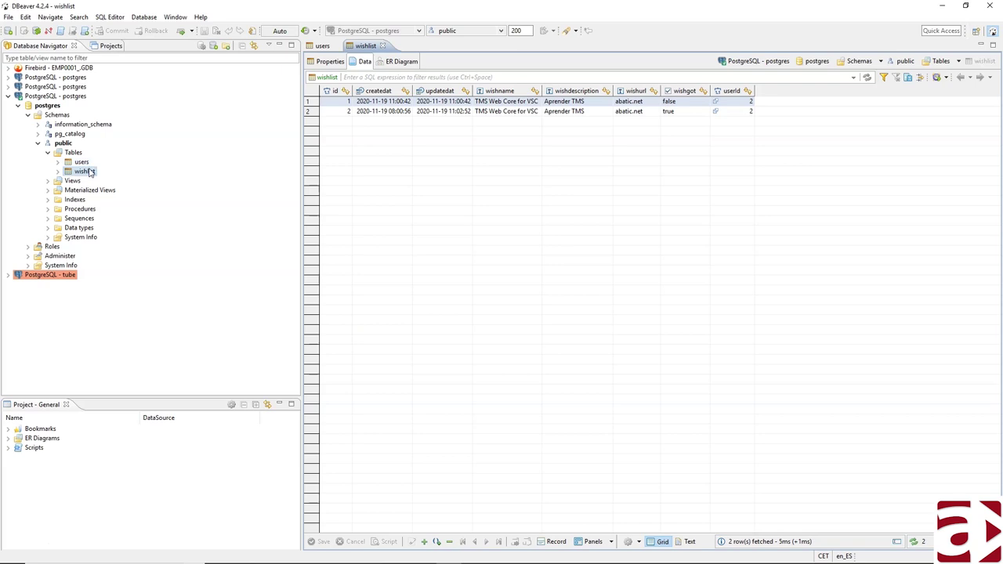
pyautogui.click(321, 47)
pyautogui.click(495, 111)
pyautogui.click(546, 113)
pyautogui.click(580, 115)
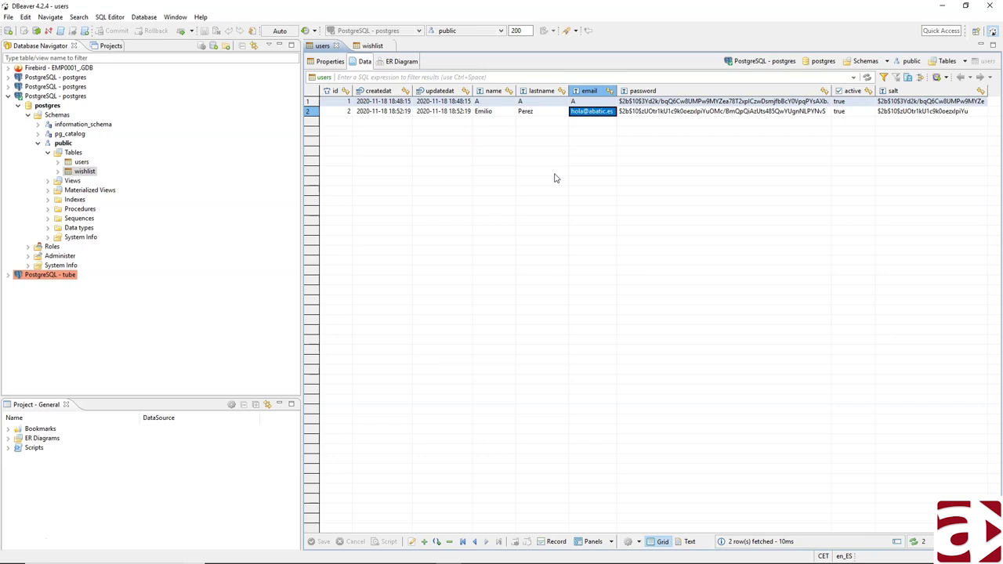
pyautogui.click(373, 45)
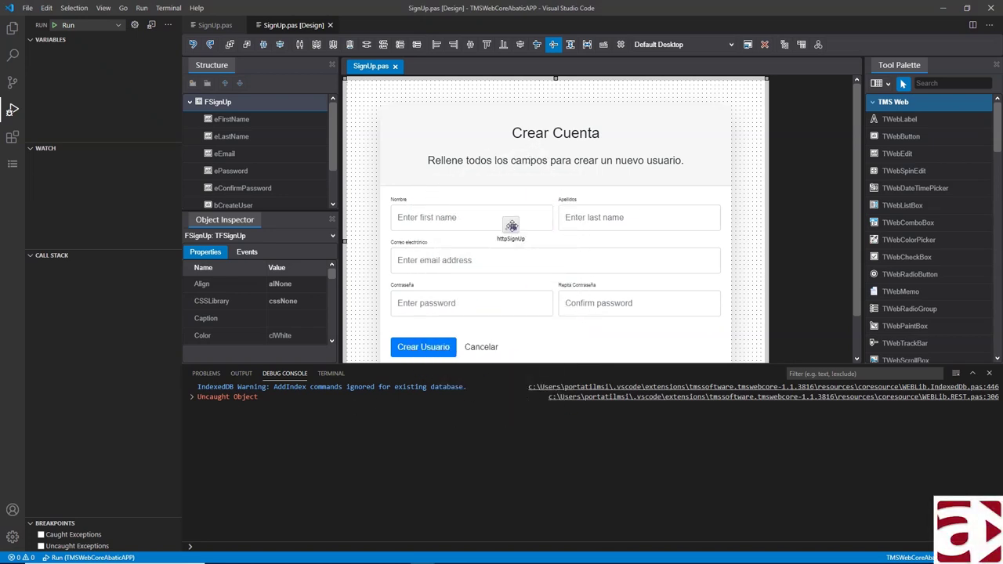
# - Select the httpSignUp component on the SignUp form to view its properties
pyautogui.click(510, 226)
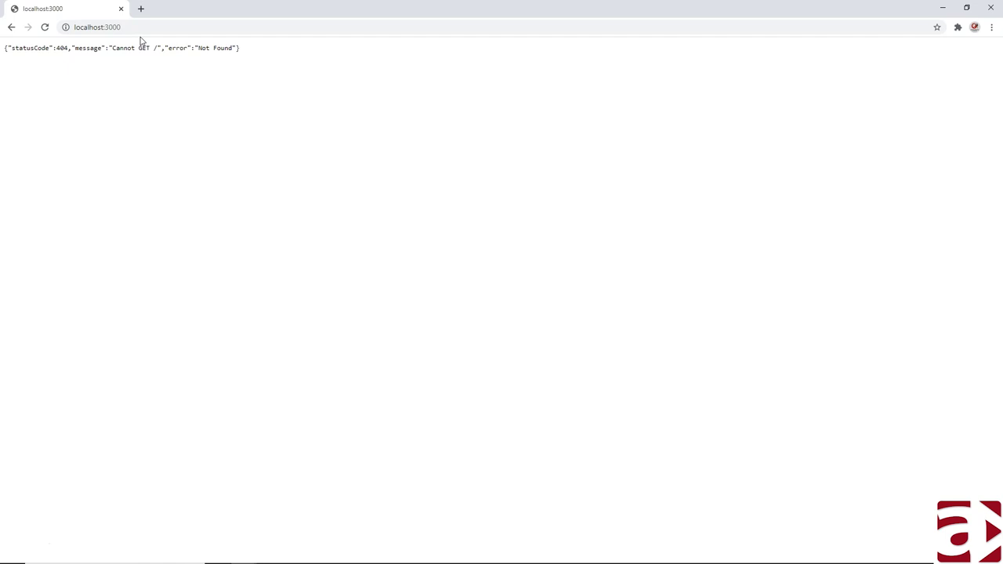
# - Restore and minimize the Chrome window showing localhost:3000 Not Found to reveal the VS Code designer
pyautogui.doubleClick(177, 11)
pyautogui.press('super+Down')
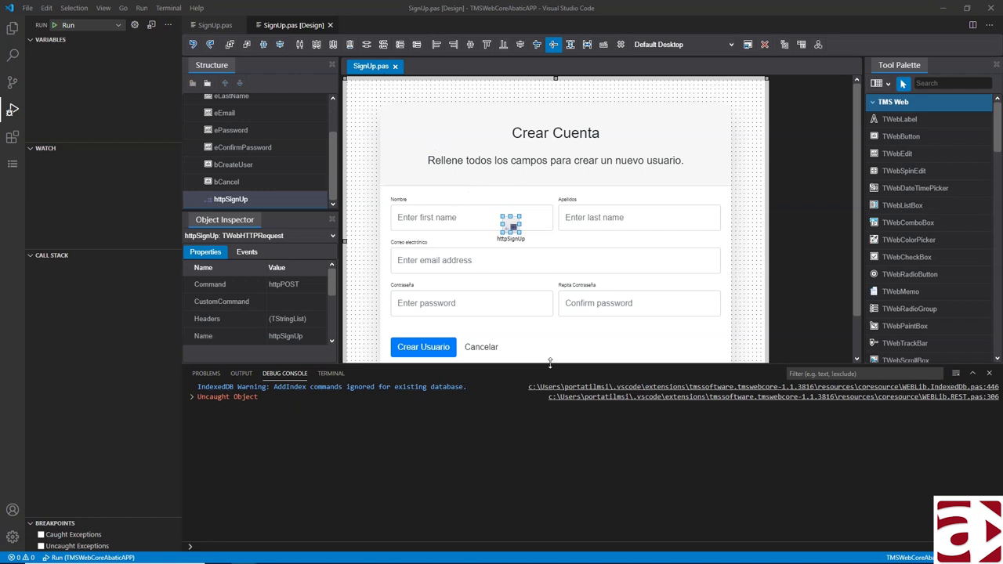
# - Enlarge the designer over the console and open the Crear Usuario button's bCreateUserClick handler in SignUp.pas
pyautogui.moveTo(549, 362); pyautogui.dragTo(552, 430)
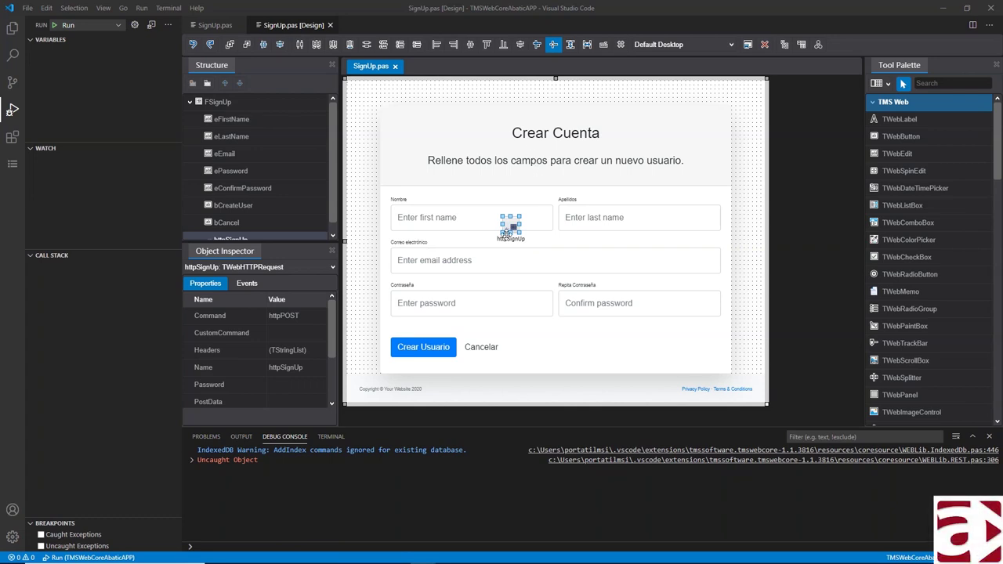
pyautogui.click(424, 346)
pyautogui.doubleClick(424, 346)
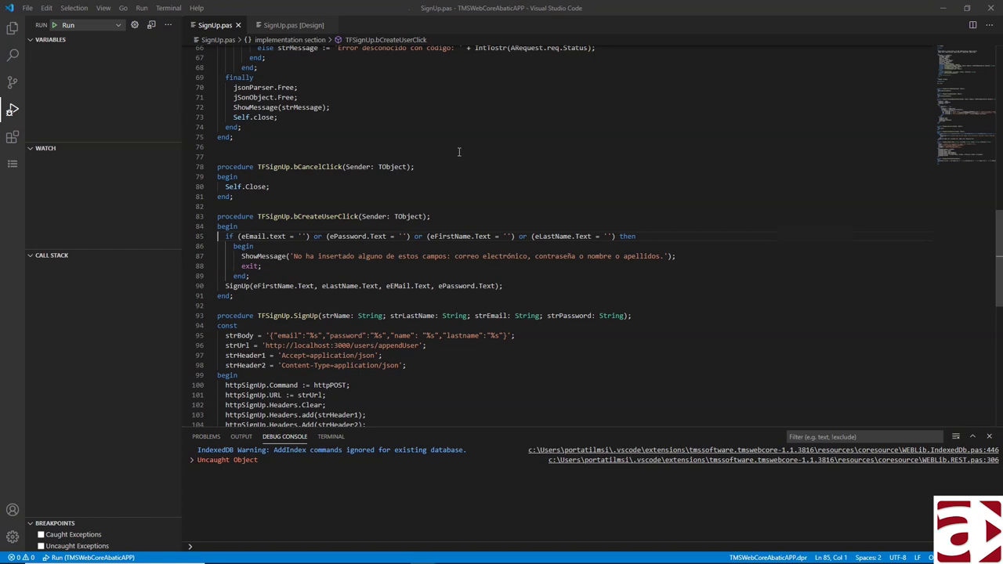
# - Inspect the SignUp arguments eFirstName, eLastName, eEMail and ePassword on line 90, then return to the designer
pyautogui.click(236, 286)
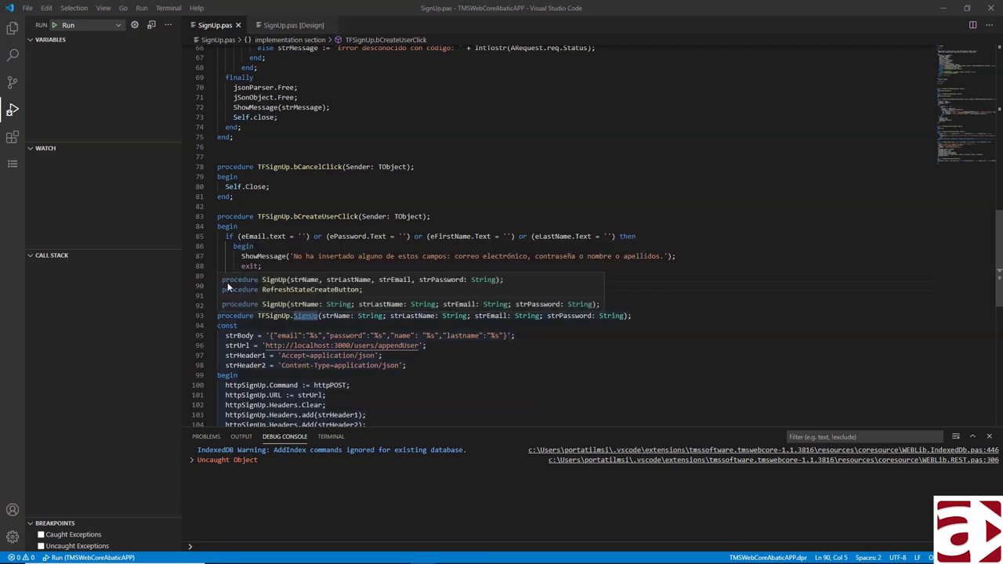
pyautogui.click(274, 285)
pyautogui.click(265, 286)
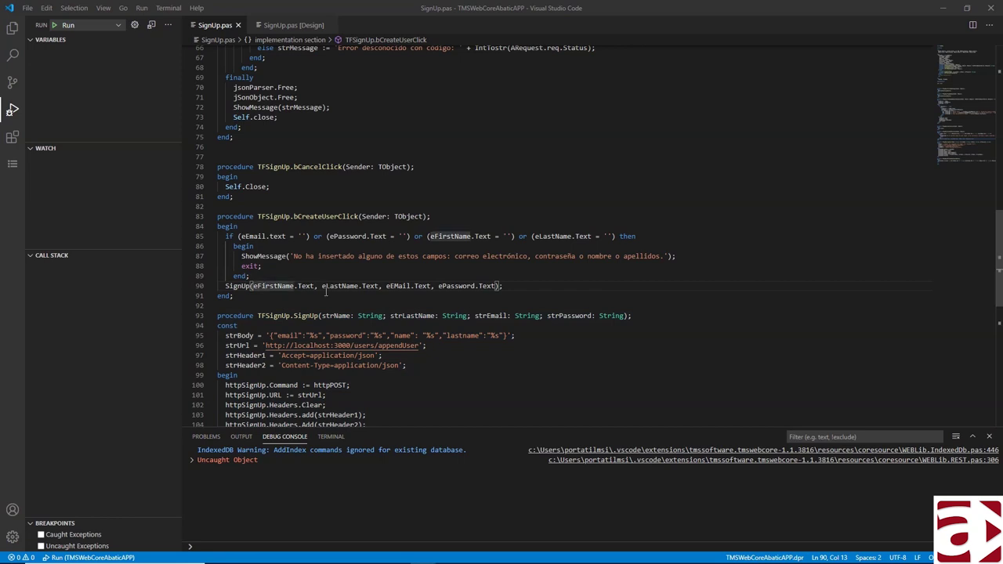
pyautogui.click(352, 286)
pyautogui.click(396, 286)
pyautogui.click(447, 286)
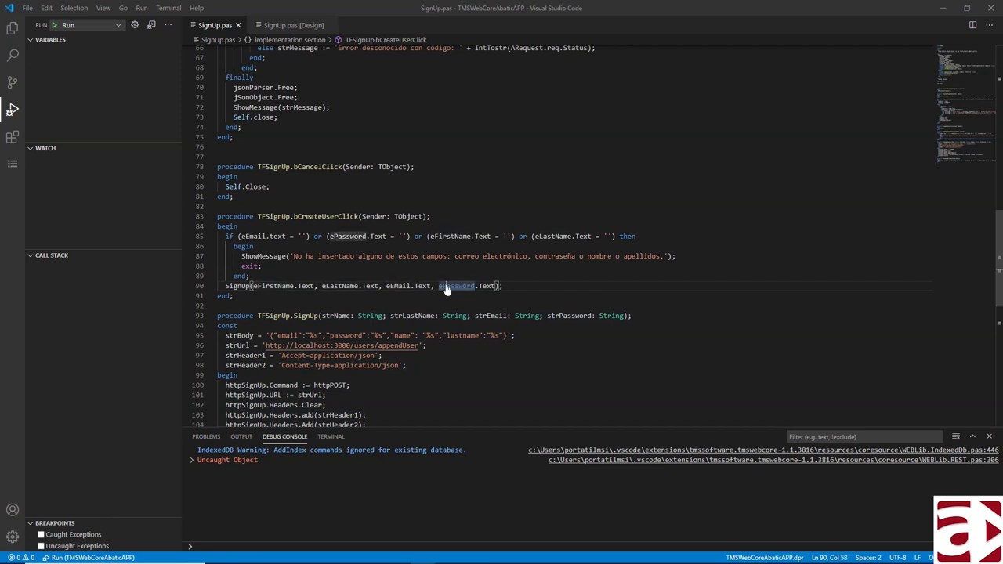
pyautogui.press('F12')
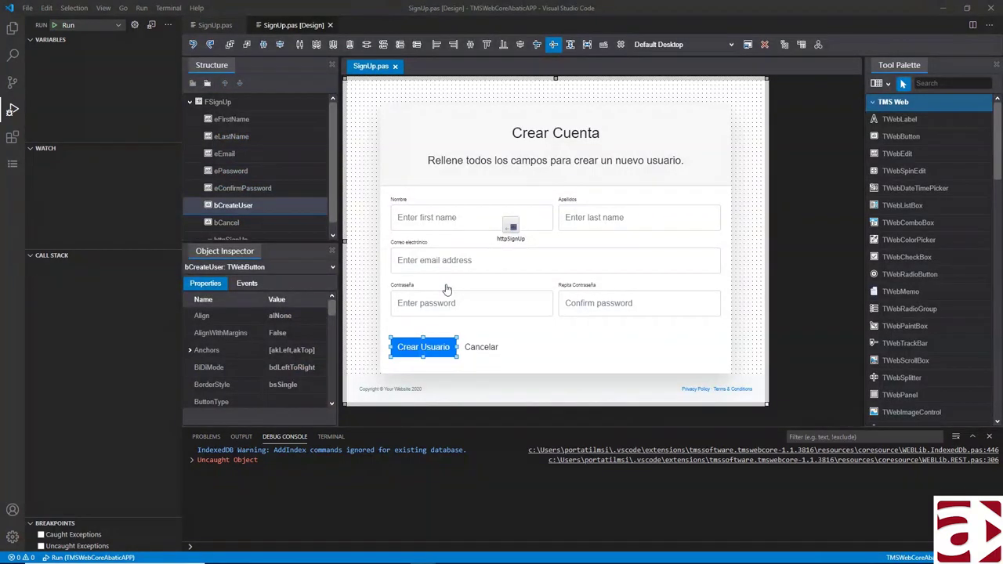
pyautogui.click(434, 217)
# - Select the last and first name fields, then open SignUp.html from the Explorer as a pinned tab
pyautogui.click(600, 217)
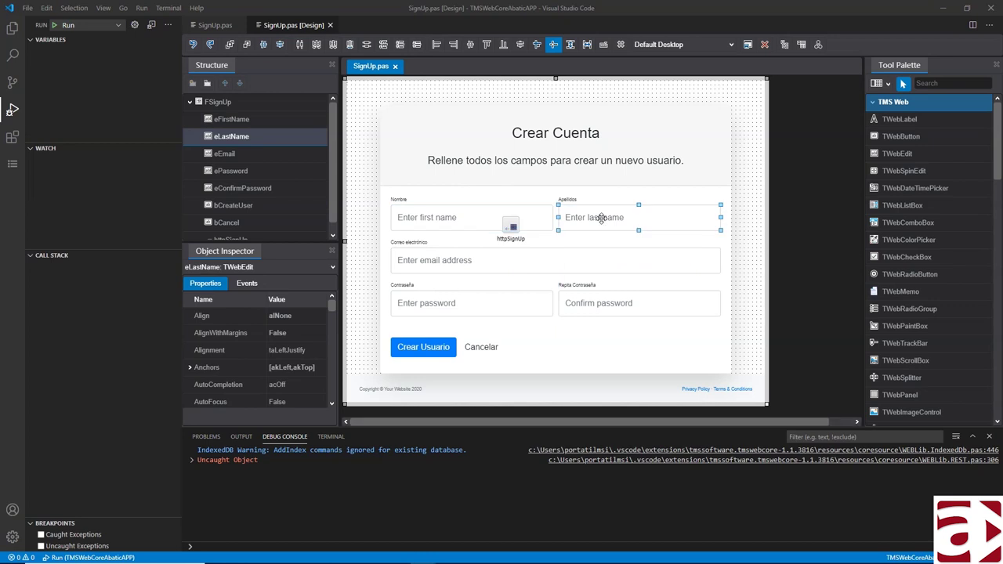
pyautogui.click(468, 217)
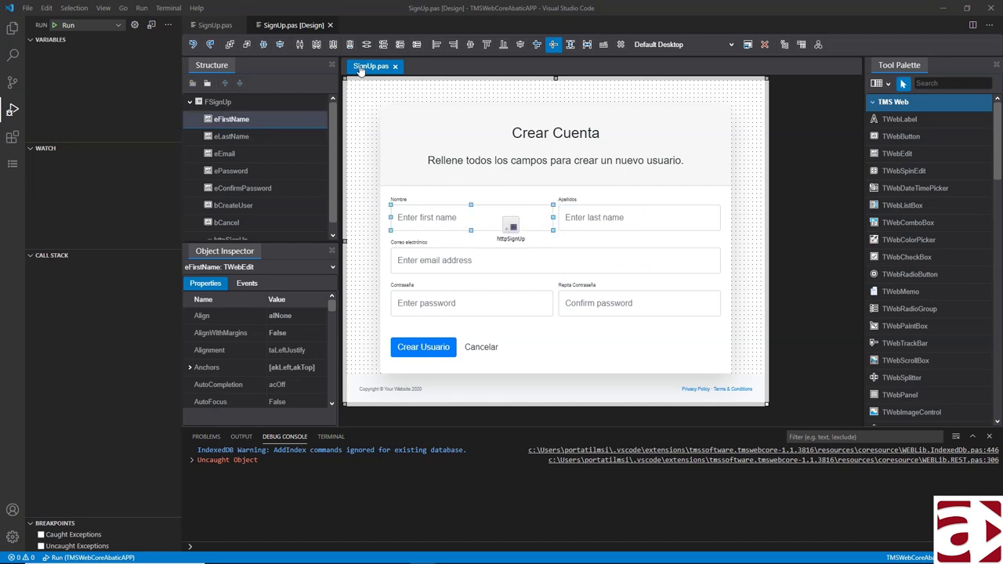
pyautogui.click(12, 28)
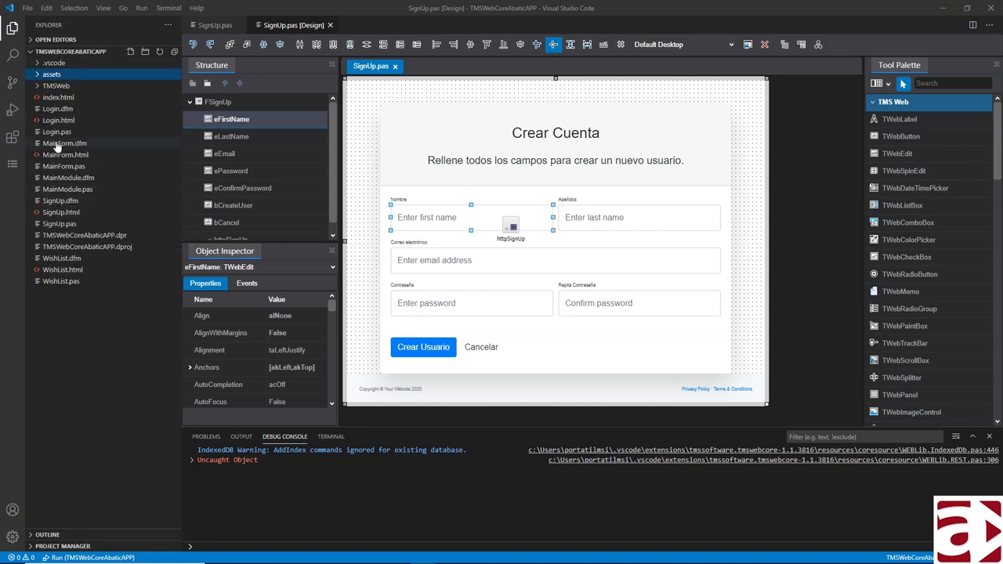
pyautogui.click(59, 214)
pyautogui.doubleClick(60, 214)
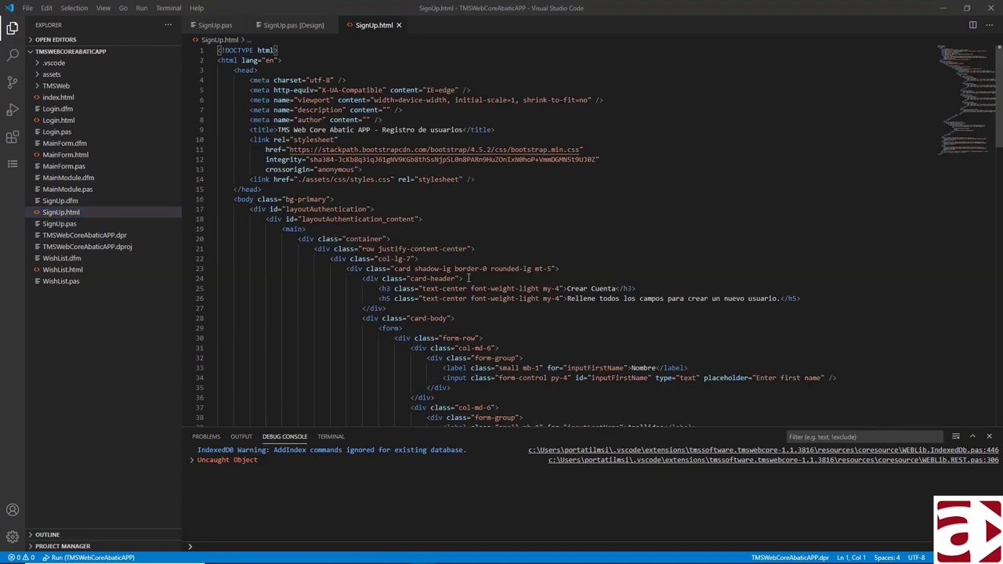
# - Find the password input's id inputPassword on line 52 of SignUp.html, then return to the SignUp.pas designer
pyautogui.scroll(-4, 468, 277)
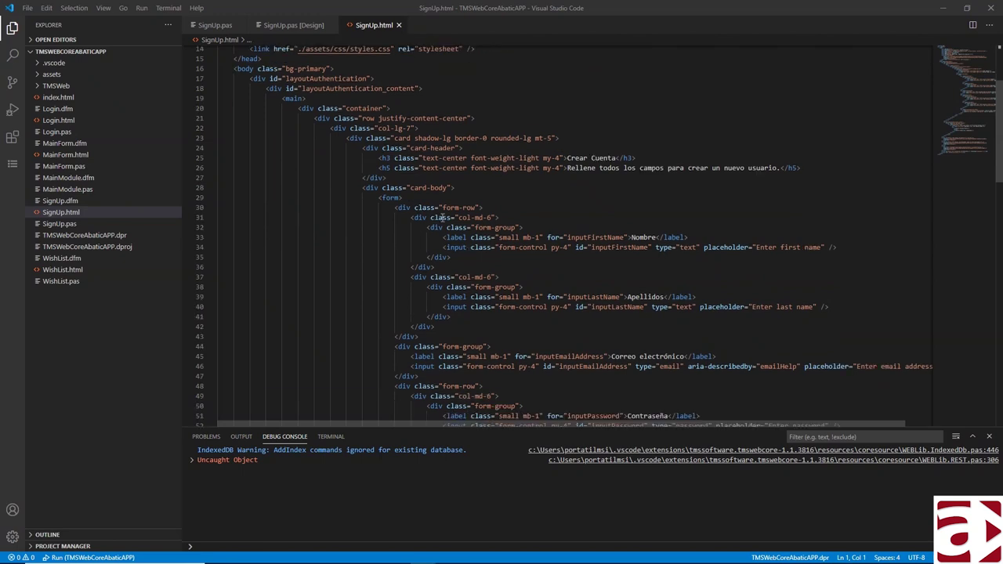
pyautogui.click(406, 207)
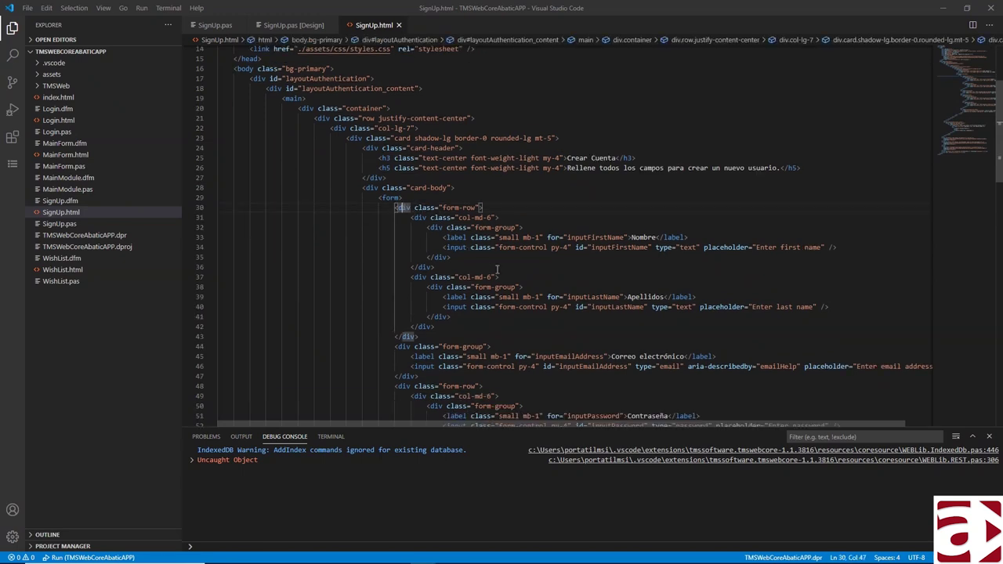
pyautogui.scroll(-5, 497, 269)
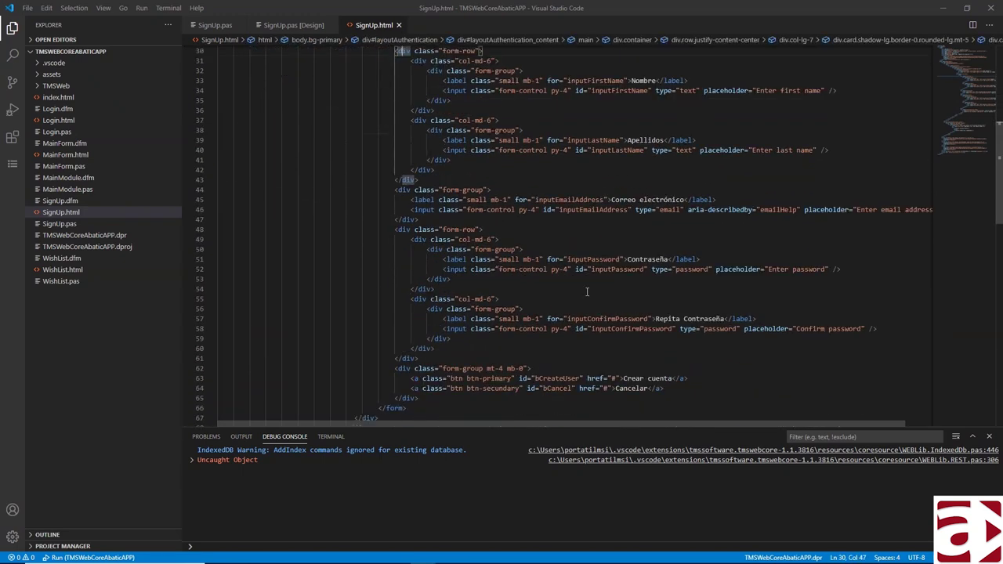
pyautogui.doubleClick(603, 269)
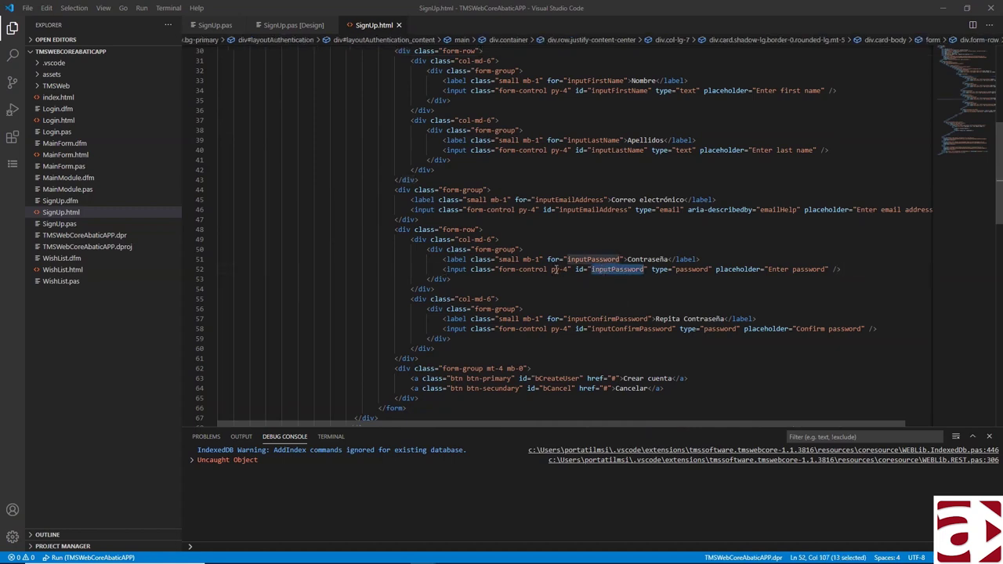
pyautogui.click(603, 268)
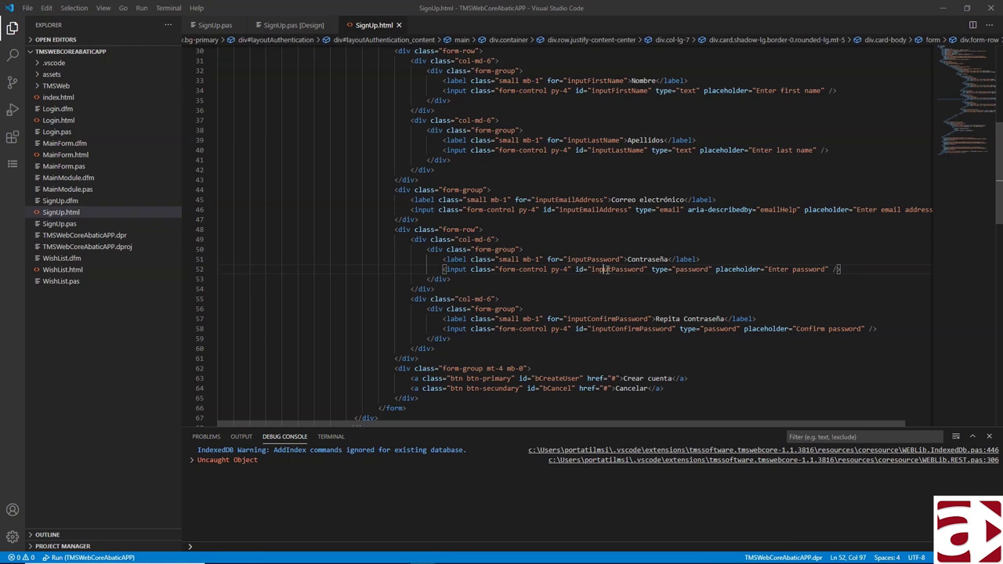
pyautogui.click(562, 259)
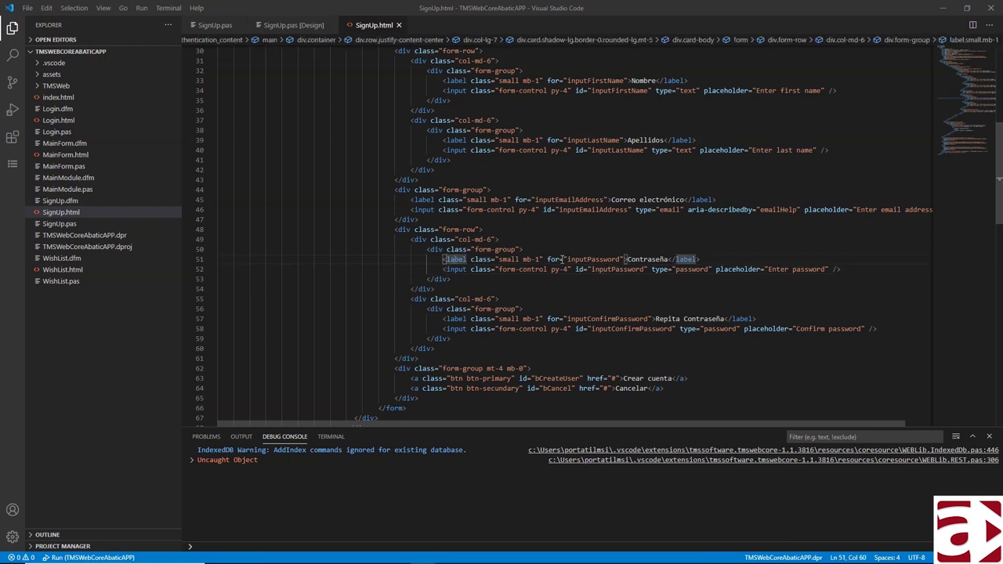
pyautogui.moveTo(626, 259); pyautogui.dragTo(661, 259)
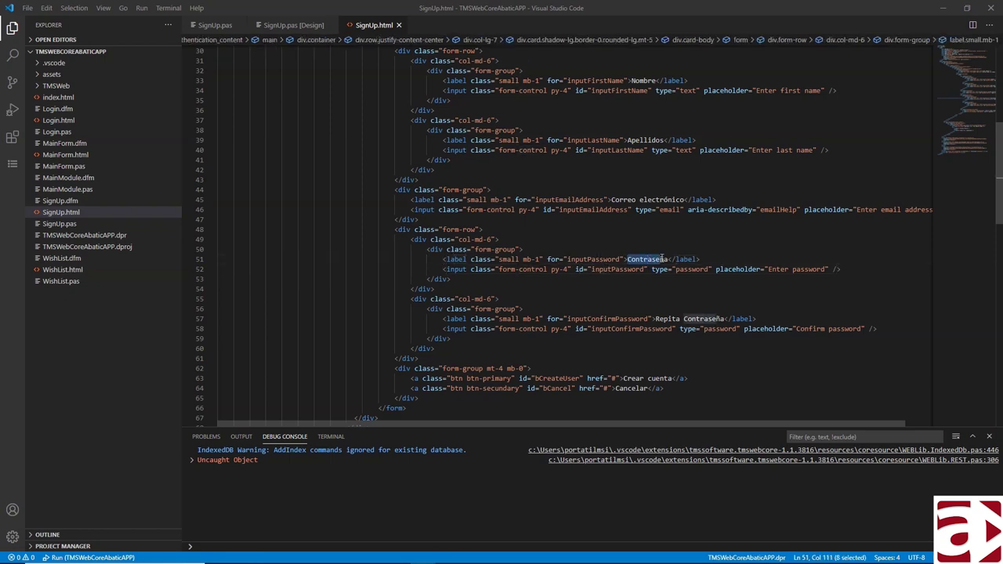
pyautogui.moveTo(591, 269); pyautogui.dragTo(641, 270)
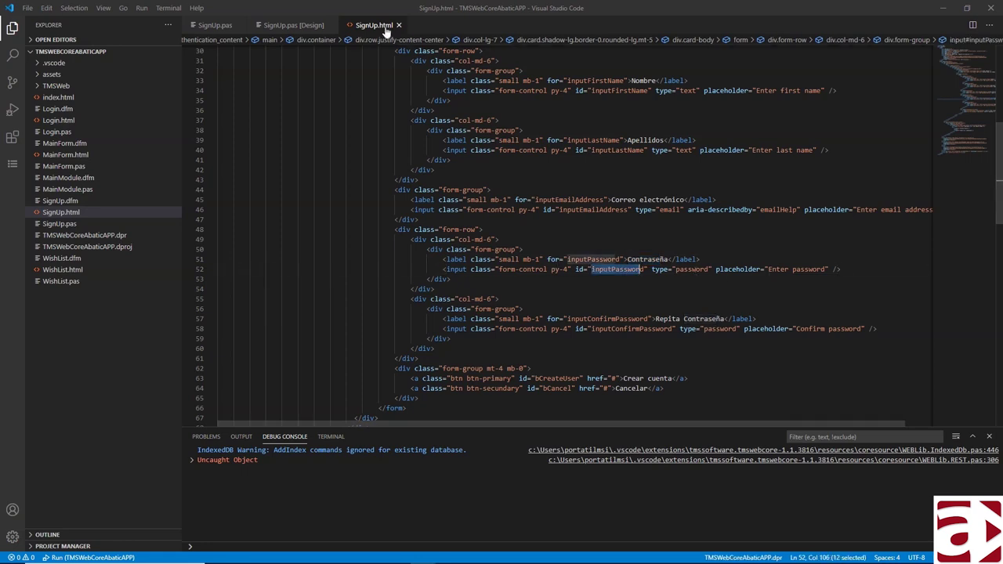
pyautogui.click(309, 32)
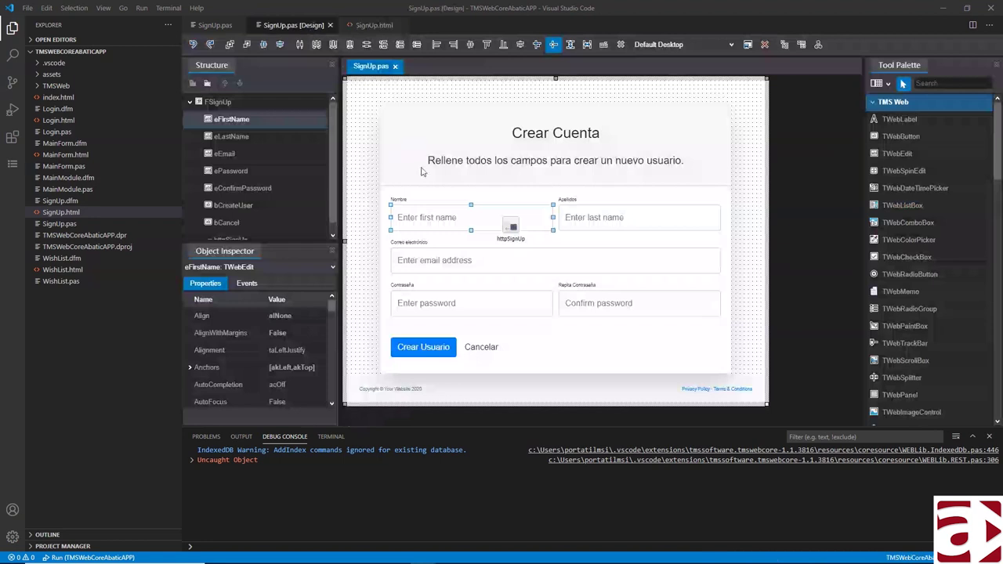
# - Set the ePassword edit's ElementID to inputPassword in the Object Inspector
pyautogui.click(450, 303)
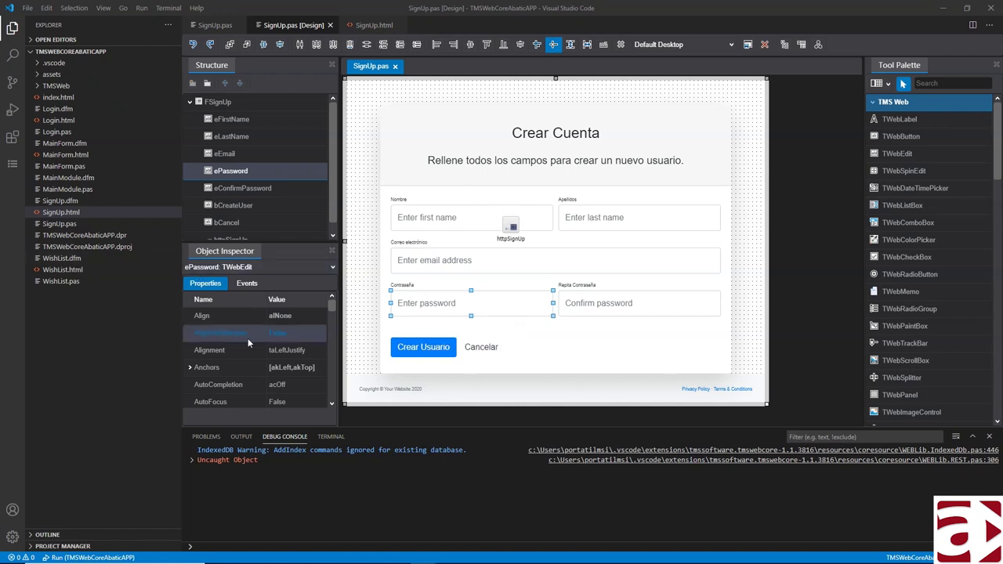
pyautogui.scroll(-3, 293, 375)
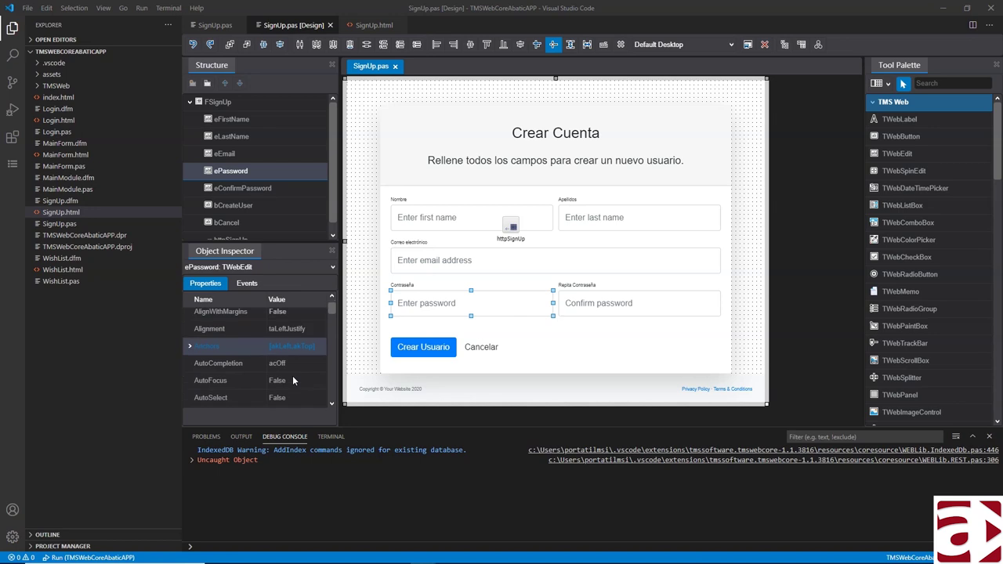
pyautogui.scroll(-5, 292, 376)
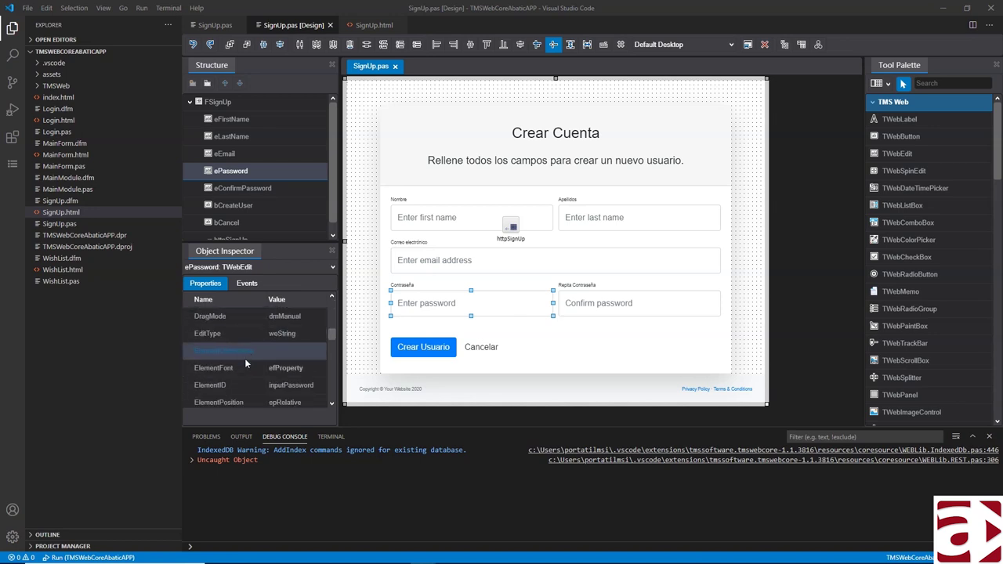
pyautogui.click(236, 385)
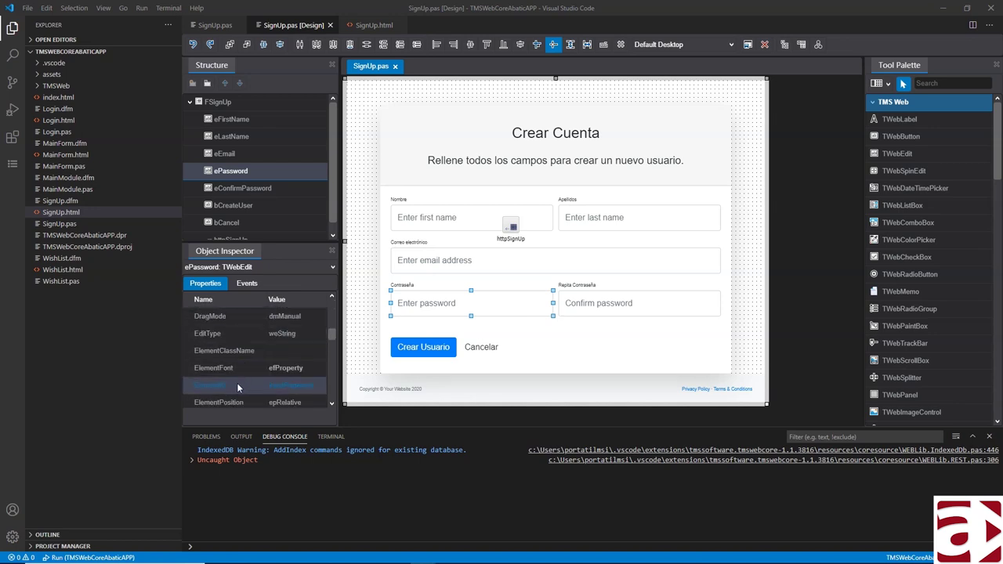
pyautogui.click(296, 387)
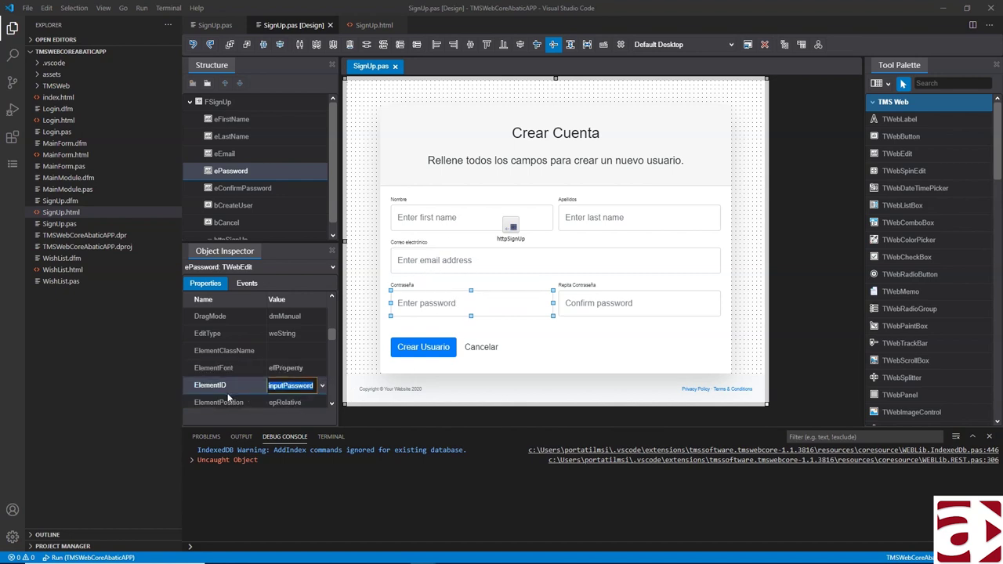
pyautogui.click(320, 385)
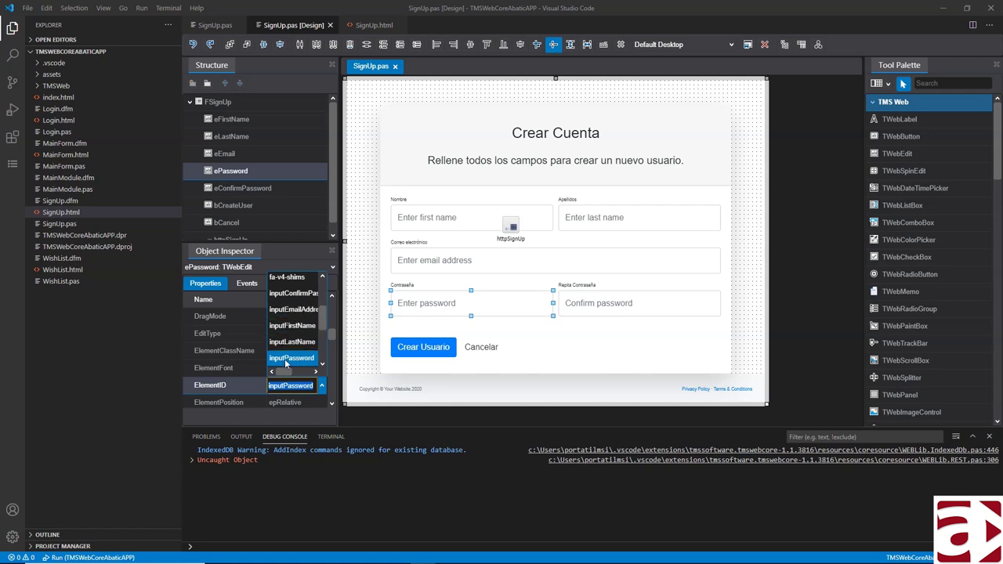
pyautogui.click(286, 362)
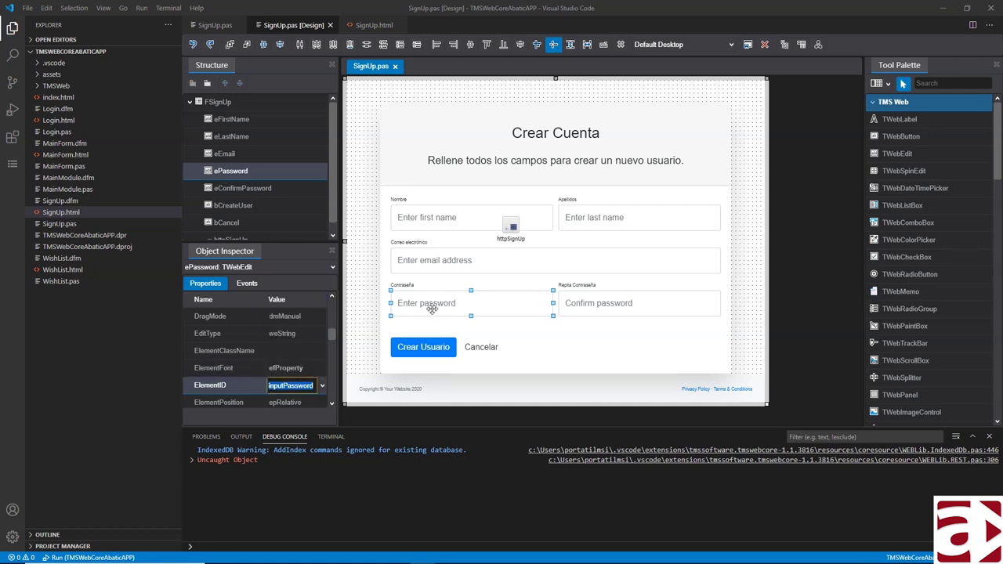
pyautogui.click(322, 386)
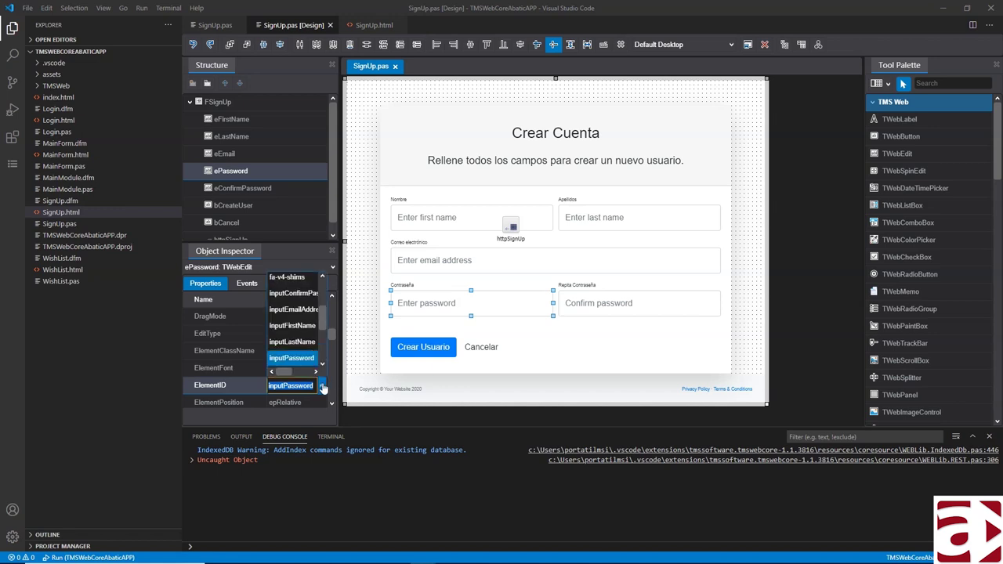
pyautogui.click(322, 385)
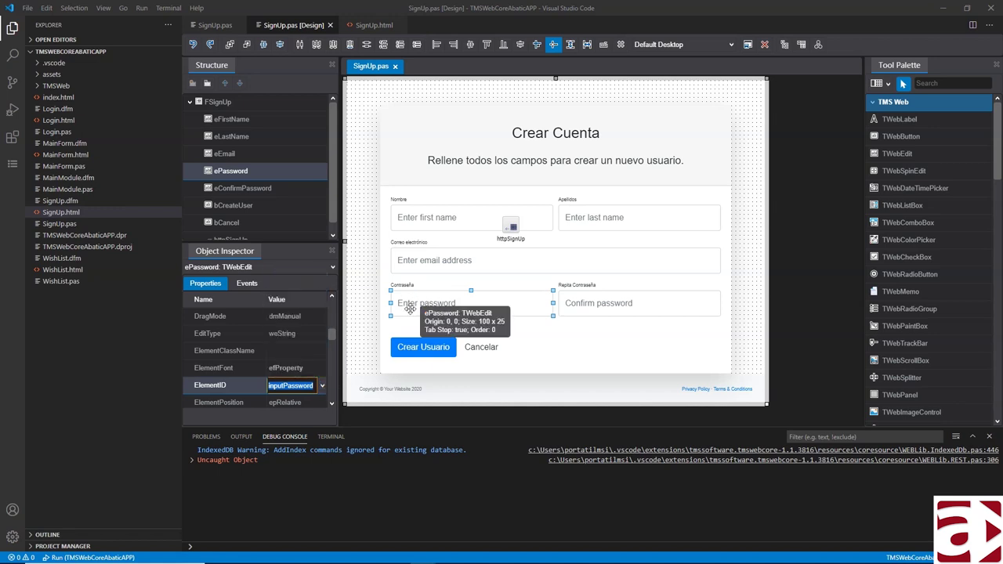
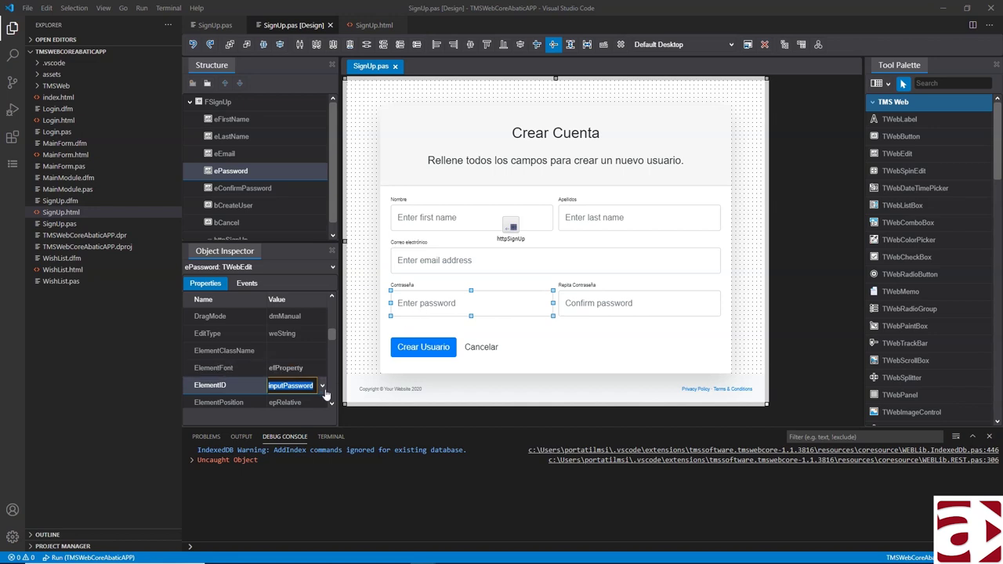
# - Clear ePassword's ElementID, move the edit near the form top, and re-link it to inputPassword
pyautogui.press('BackSpace')
pyautogui.press('Return')
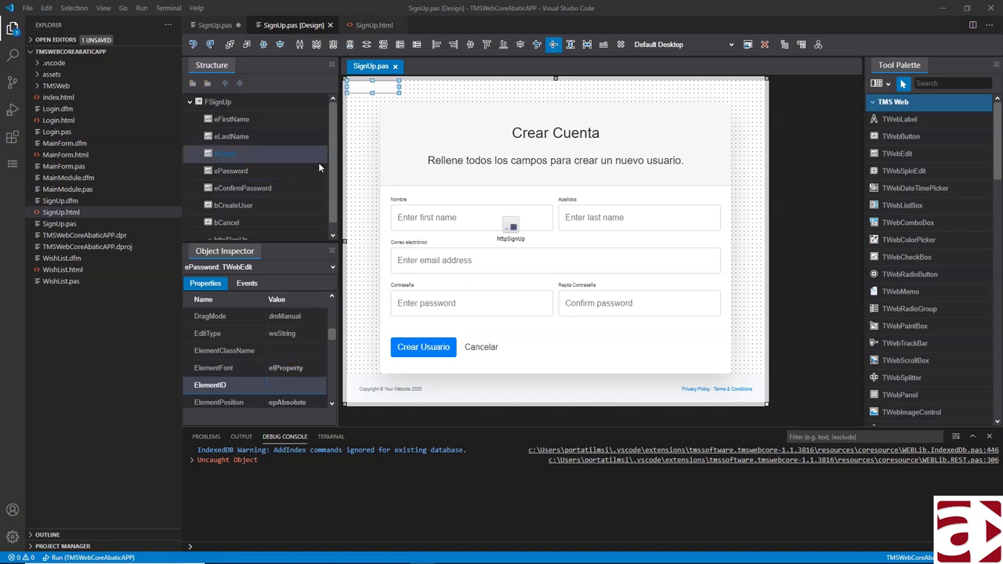
pyautogui.click(381, 91)
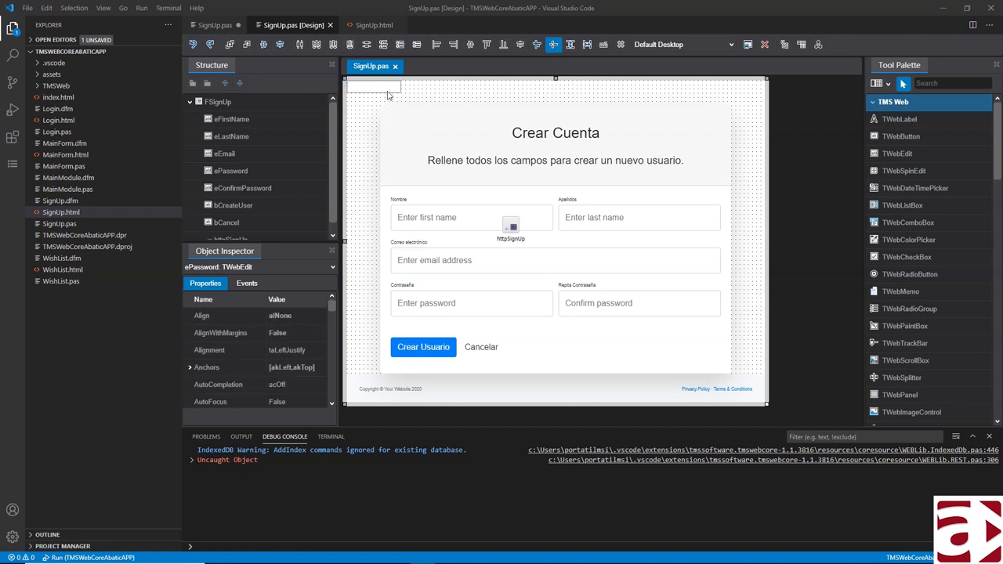
pyautogui.moveTo(384, 83); pyautogui.dragTo(457, 100)
pyautogui.scroll(-1, 298, 376)
pyautogui.scroll(-5, 301, 368)
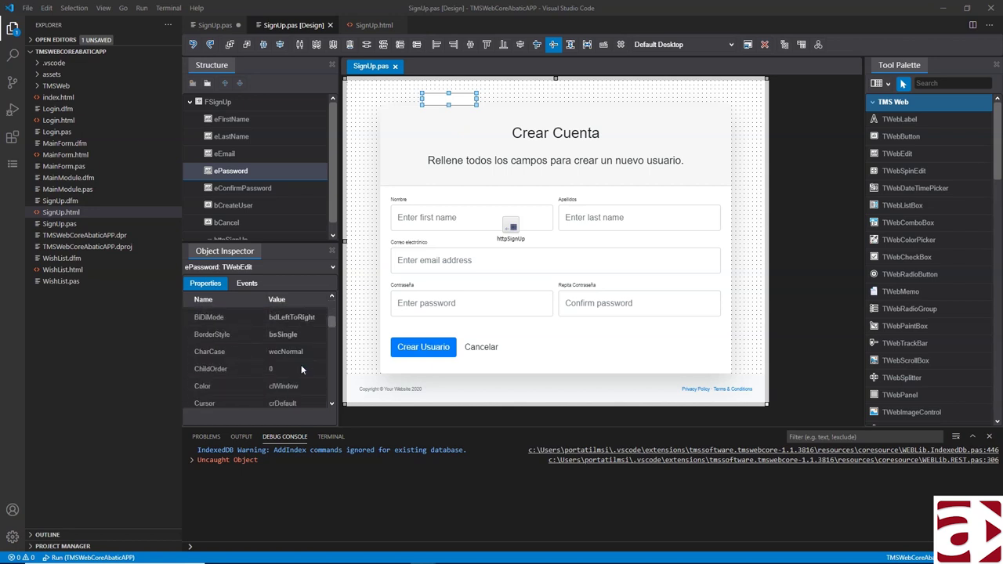
pyautogui.click(249, 378)
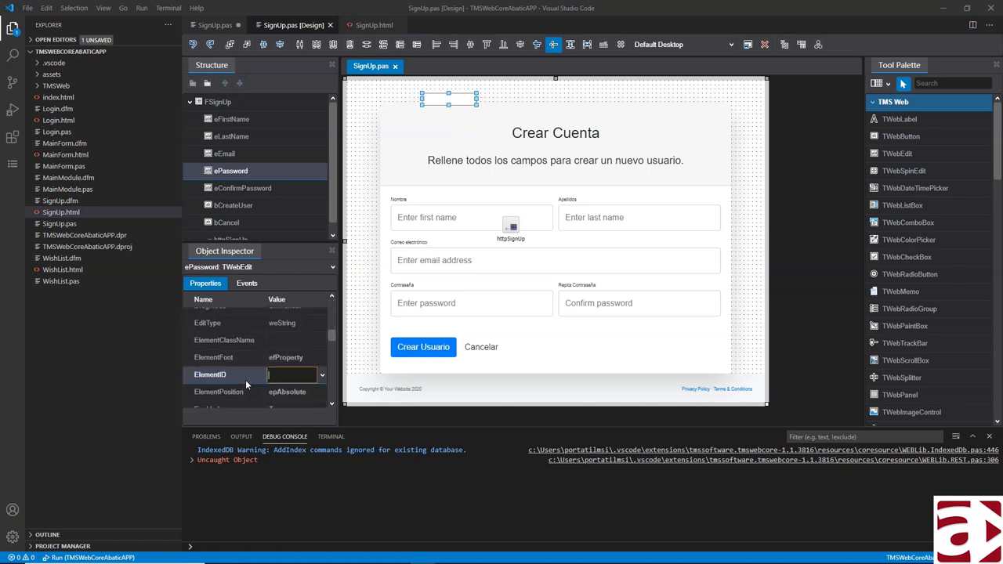
pyautogui.click(322, 375)
pyautogui.scroll(-5, 298, 344)
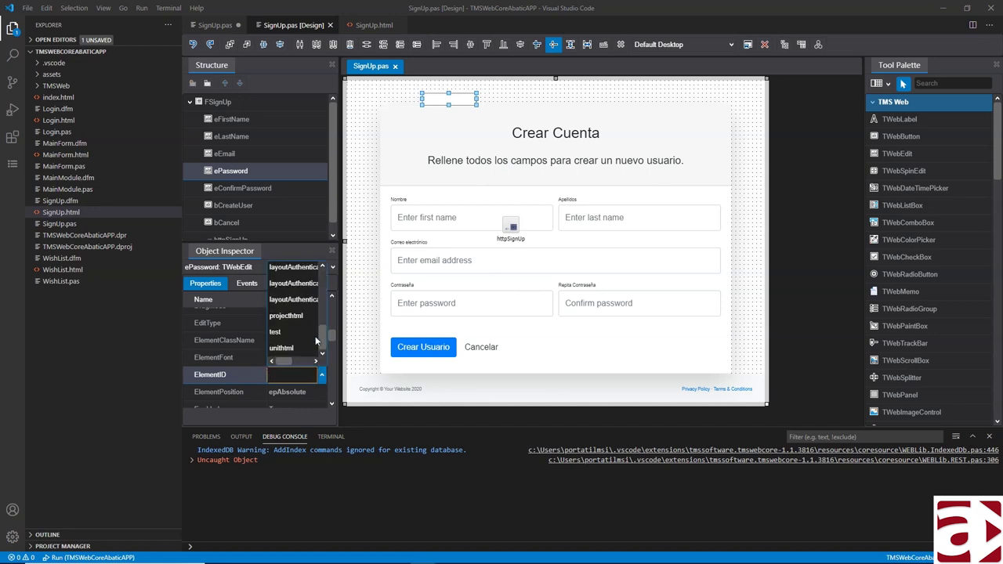
pyautogui.scroll(2, 316, 341)
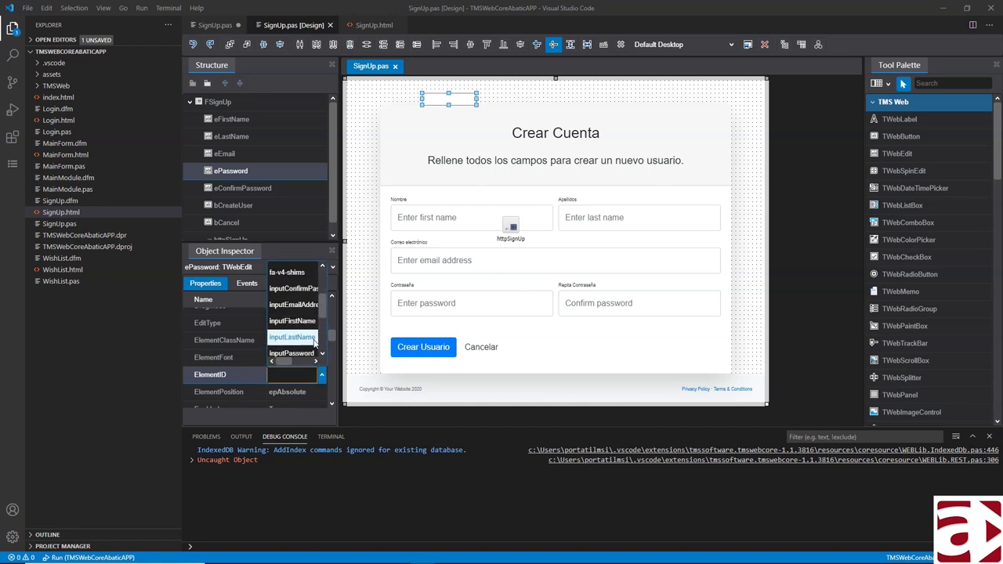
pyautogui.click(304, 352)
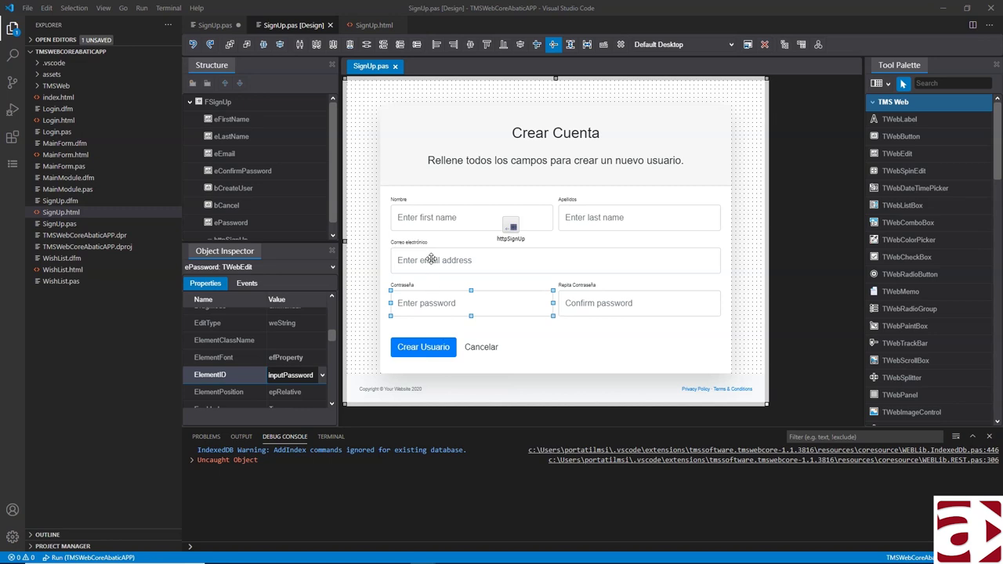
# - Create and open eFirstName's OnChange handler, eFirstNameChange
pyautogui.click(425, 213)
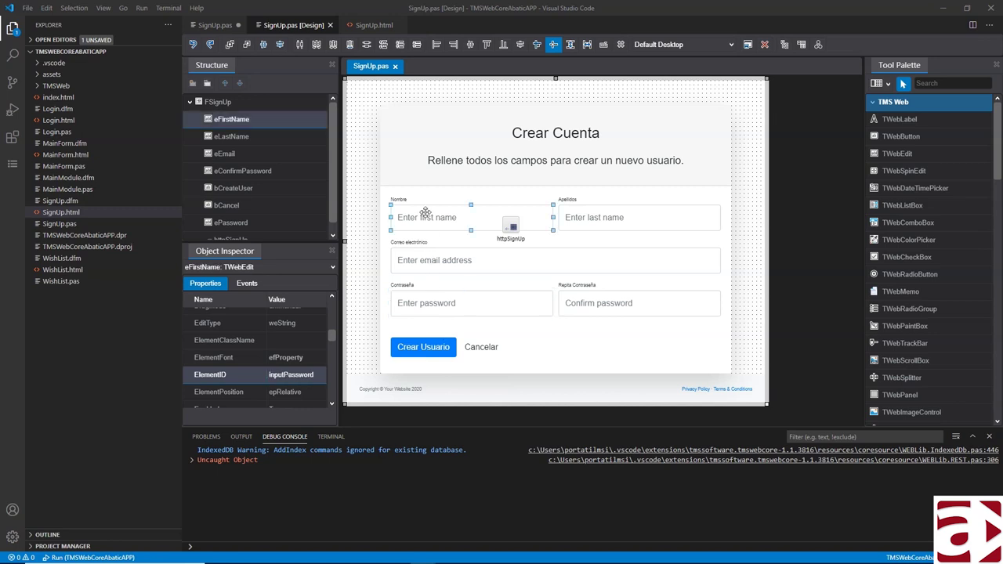
pyautogui.click(245, 283)
pyautogui.click(270, 318)
pyautogui.click(299, 316)
pyautogui.doubleClick(300, 316)
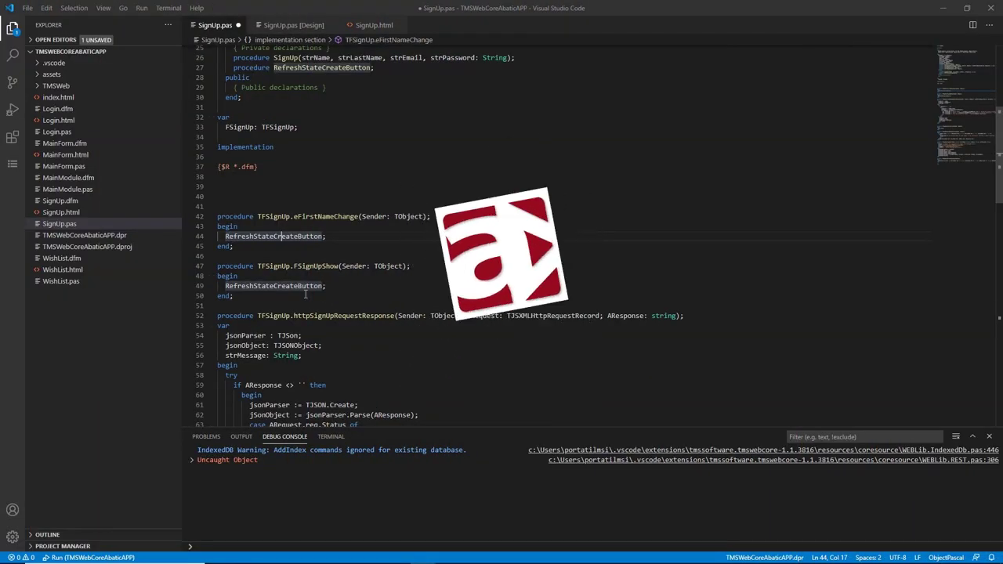
# - Jump from the call to the RefreshStateCreateButton definition
pyautogui.press('Home')
pyautogui.press('Home')
pyautogui.click(282, 236)
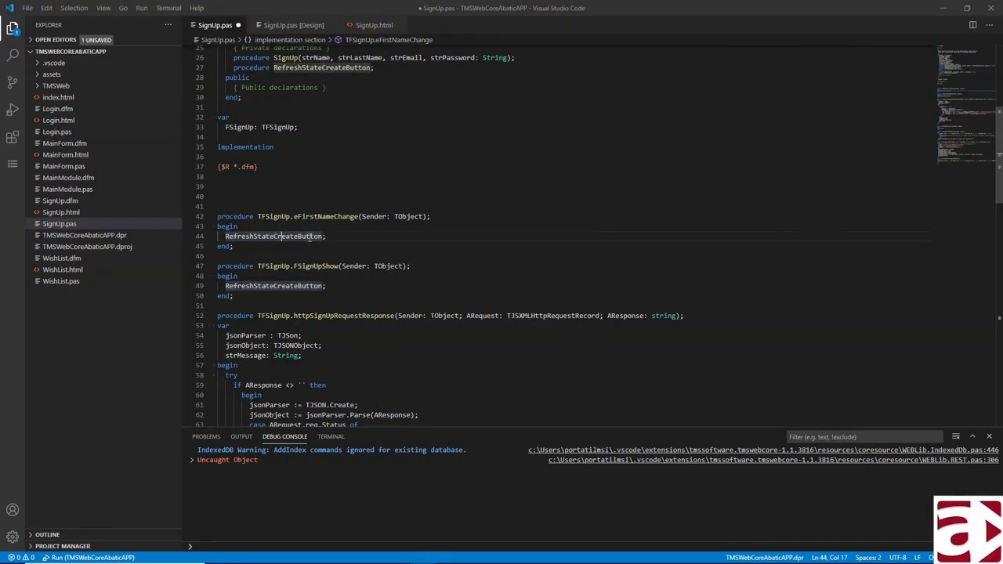
pyautogui.keyDown('ctrl'); pyautogui.click(287, 285); pyautogui.keyUp('ctrl')
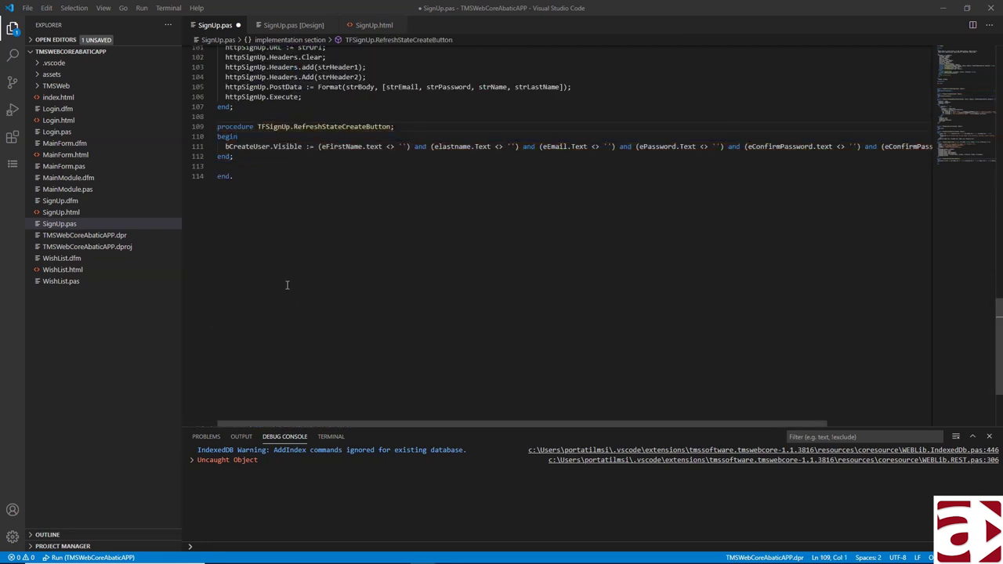
# - Review line 111's Visible condition: empty checks on eFirstName, elastname, eEmail and the eConfirmPassword match
pyautogui.click(248, 146)
pyautogui.click(282, 147)
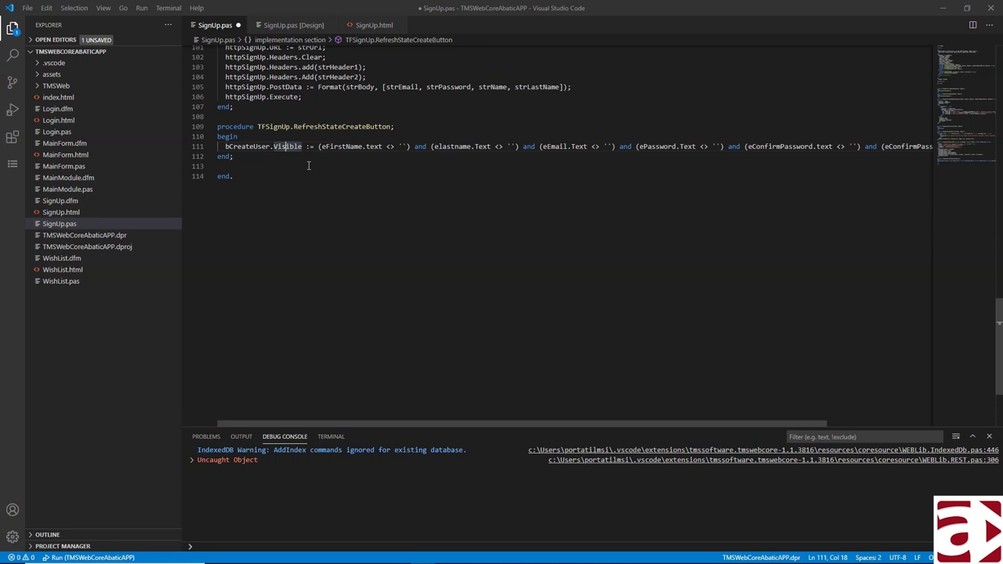
pyautogui.click(375, 146)
pyautogui.click(348, 146)
pyautogui.click(461, 146)
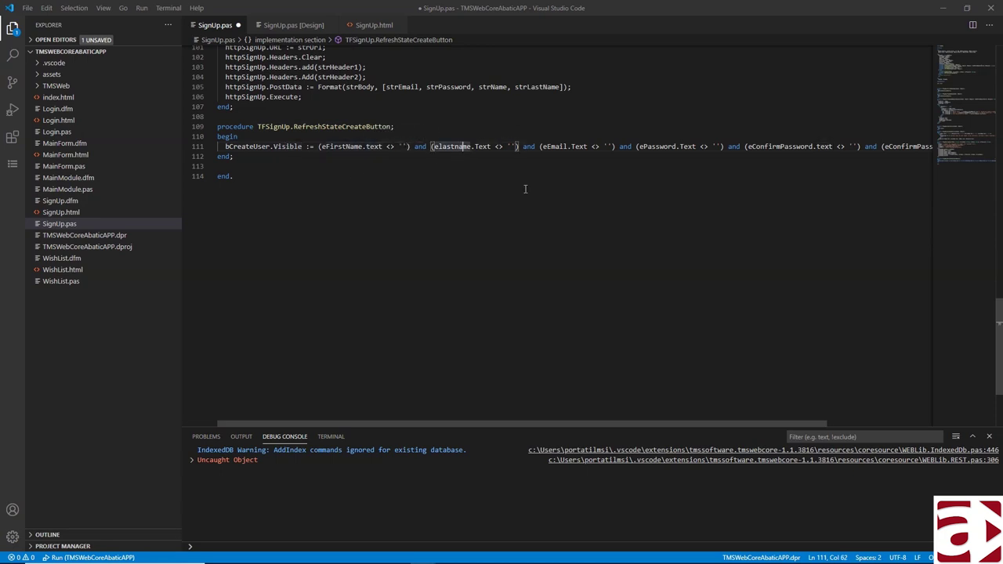
pyautogui.click(559, 146)
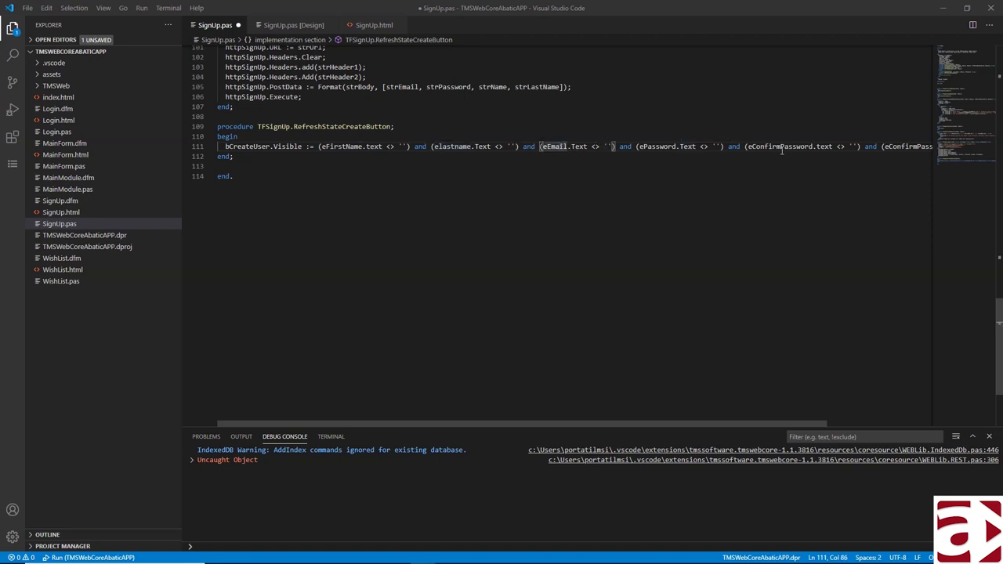
pyautogui.click(816, 146)
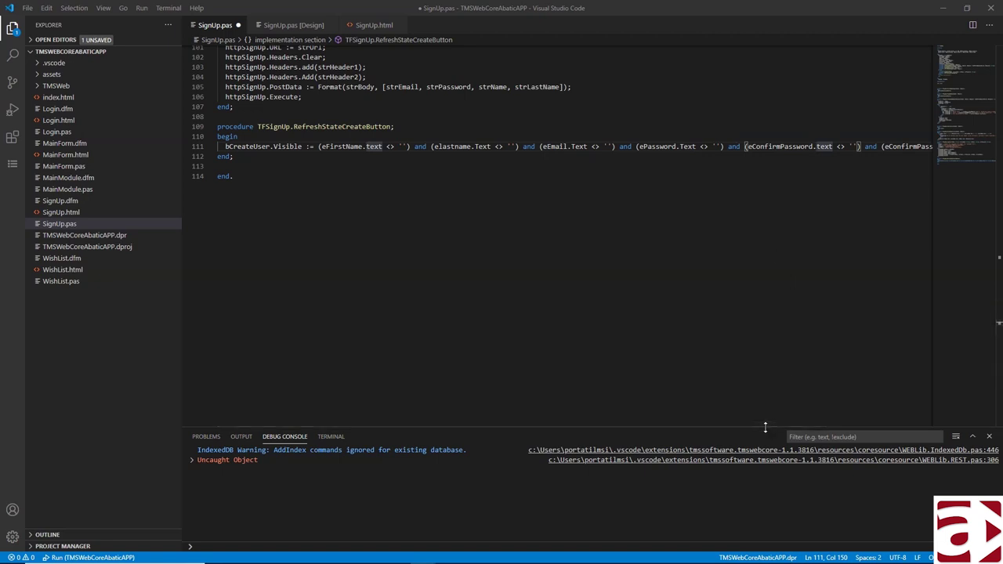
# - Launch the web app from the Run and Debug view
pyautogui.moveTo(759, 423); pyautogui.dragTo(890, 423)
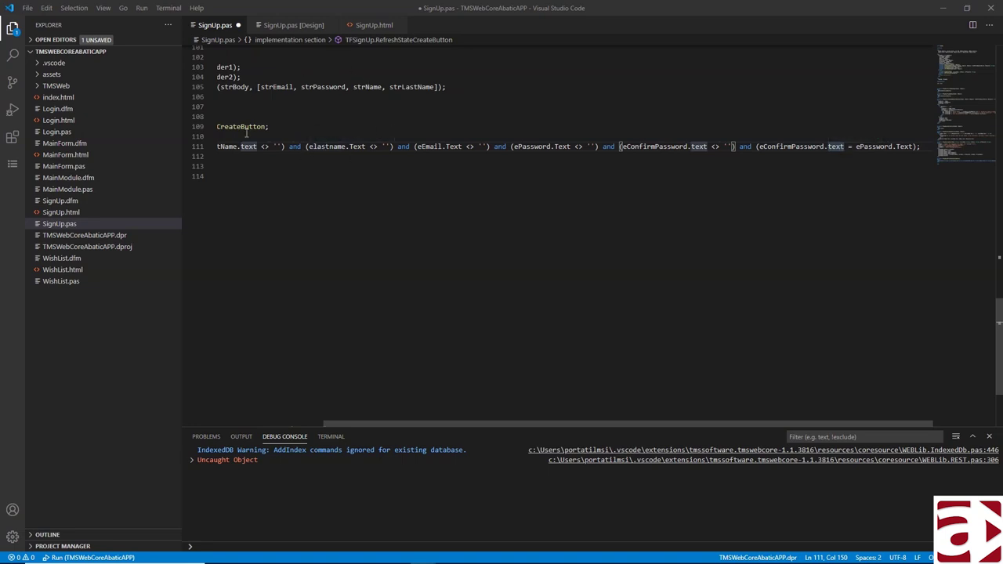
pyautogui.click(13, 111)
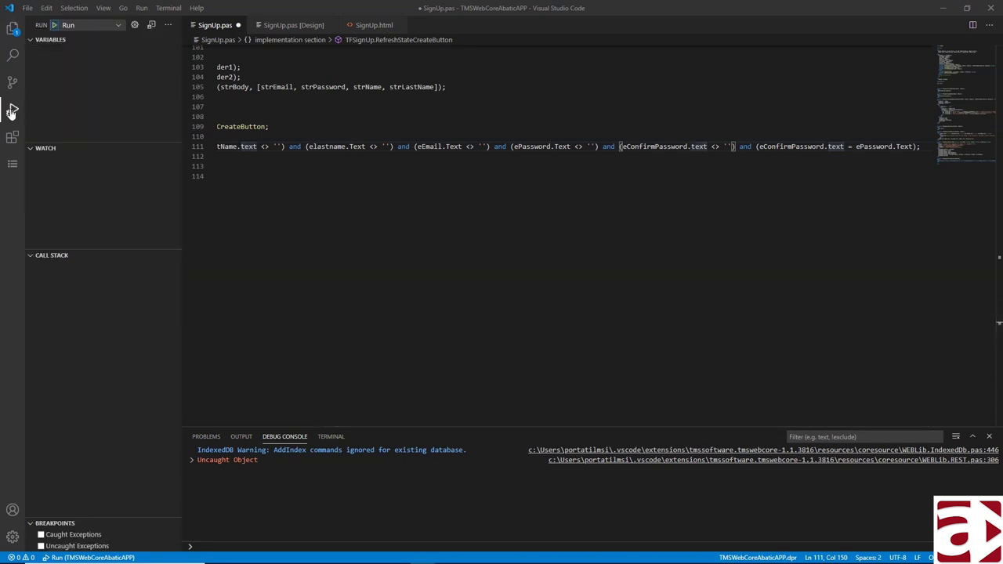
pyautogui.click(54, 25)
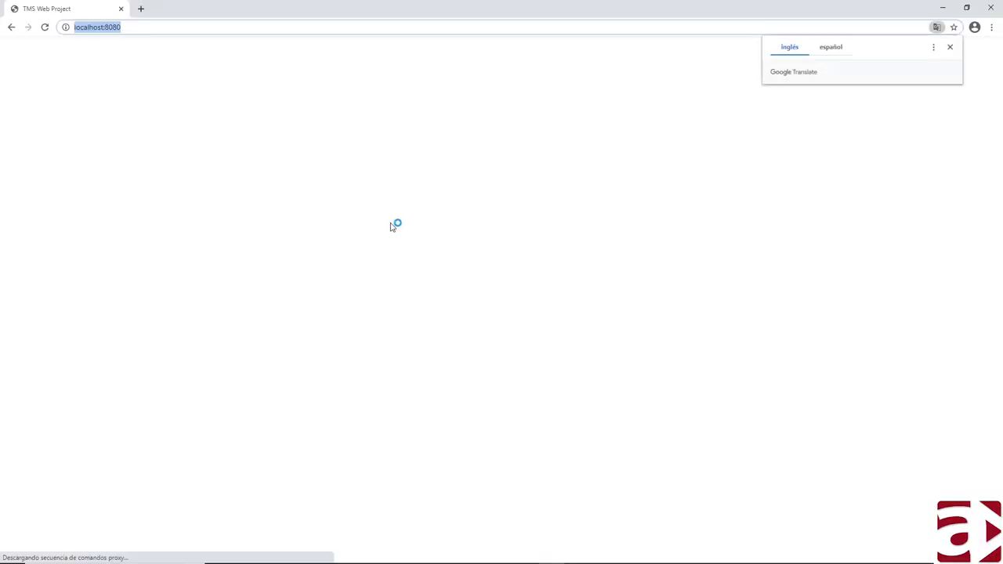
# - Dismiss the translation prompt and open the Crear Cuenta form via the user menu's Registrar Usuario
pyautogui.click(949, 47)
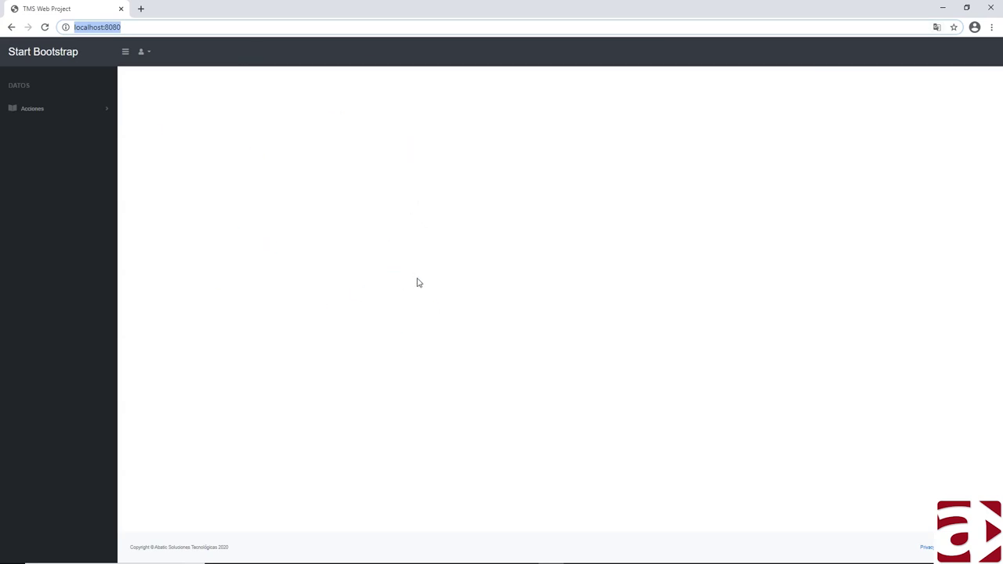
pyautogui.click(146, 54)
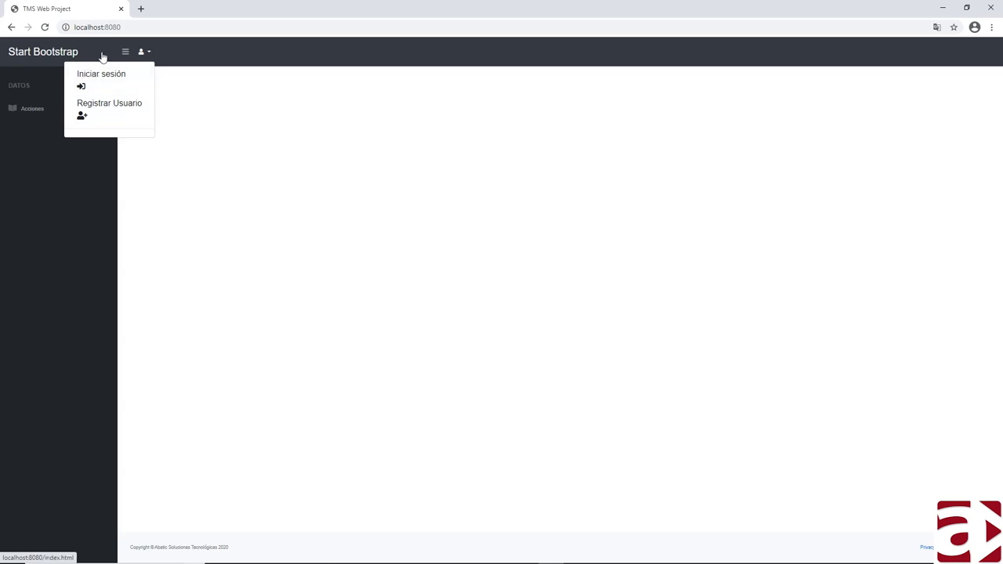
pyautogui.click(110, 112)
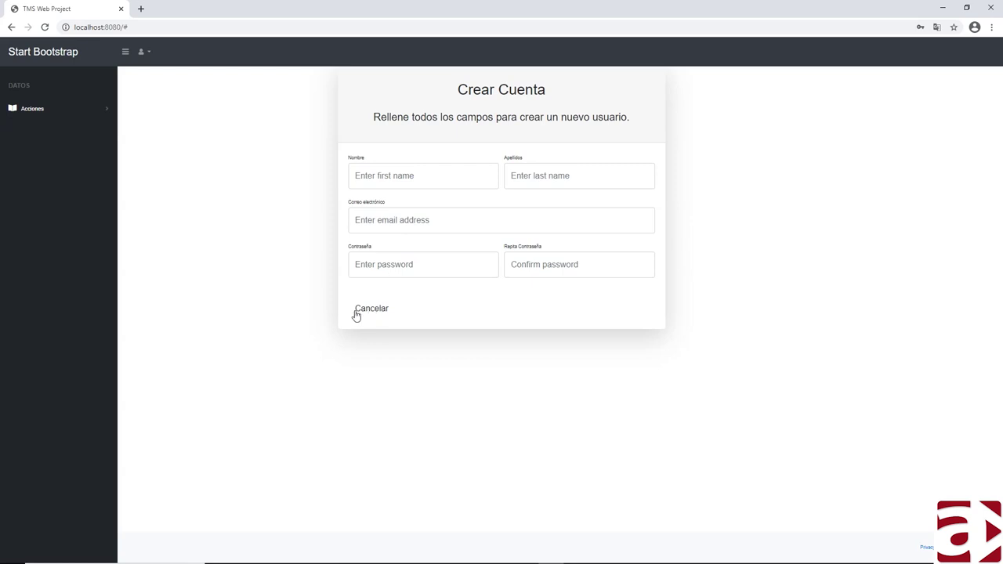
pyautogui.click(365, 176)
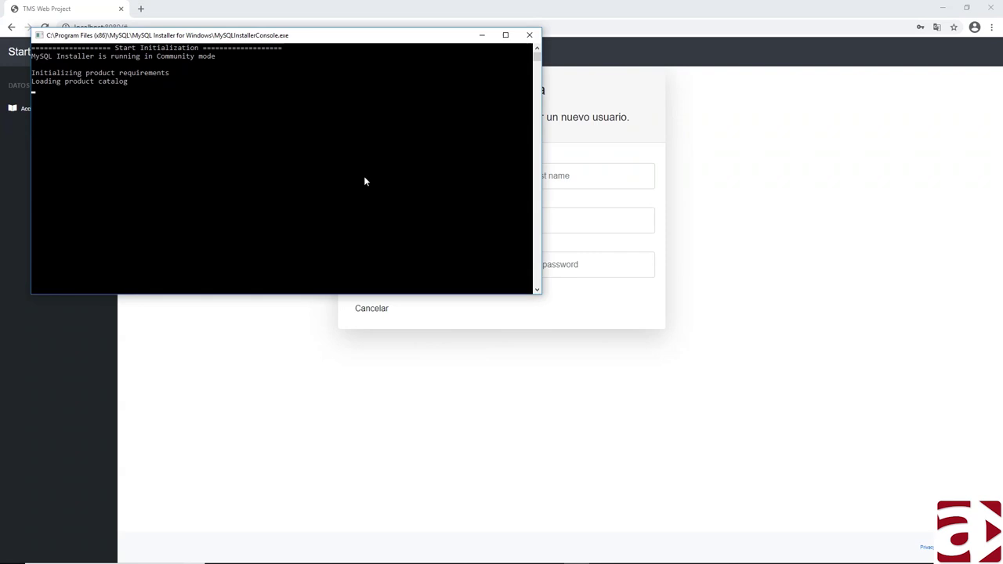
# - Fill Nombre with the suggested first name and enter a surname in Apellidos
pyautogui.click(398, 174)
pyautogui.press('Down')
pyautogui.press('Down')
pyautogui.press('Return')
pyautogui.press('Tab')
pyautogui.write('PO')
pyautogui.press('BackSpace')
pyautogui.write('érez')
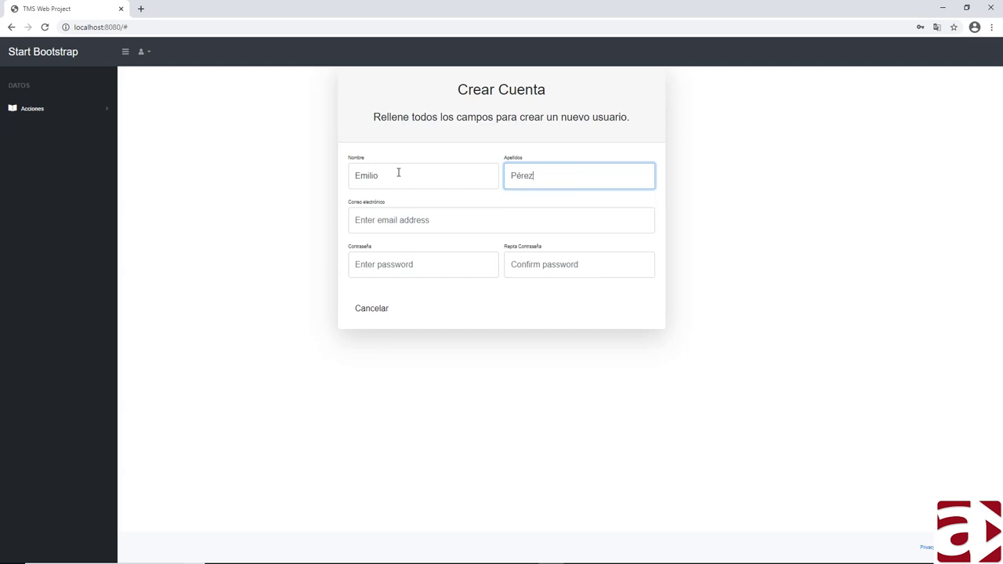
pyautogui.press('Tab')
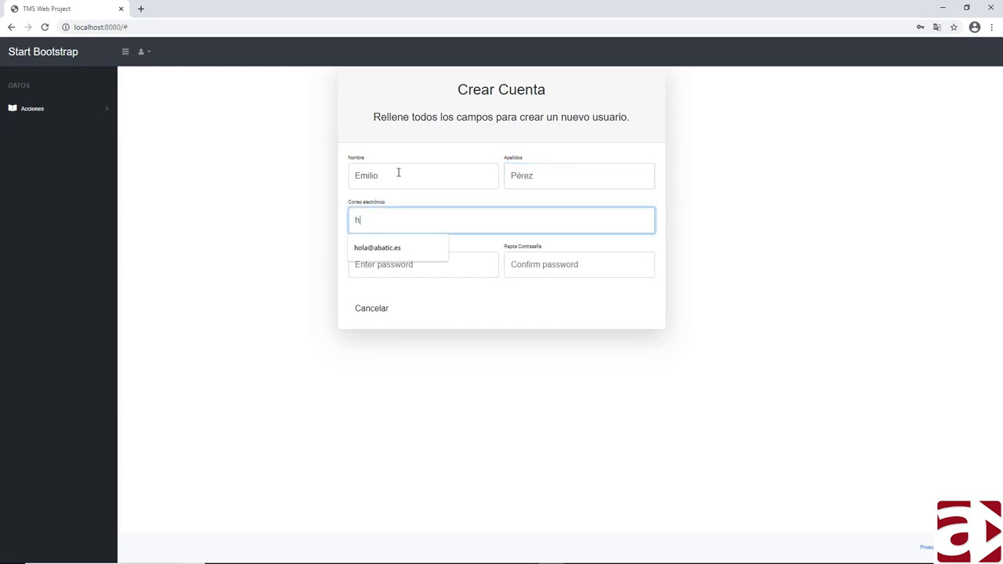
# - Enter an e-mail address and the password in both password fields, then open developer tools
pyautogui.press('Tab')
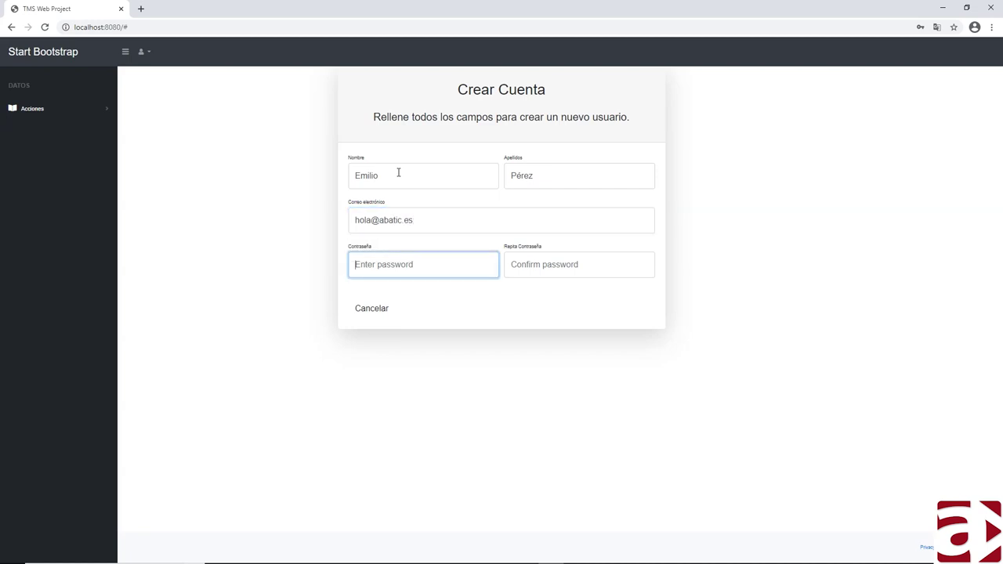
pyautogui.write('12')
pyautogui.press('Tab')
pyautogui.write('1')
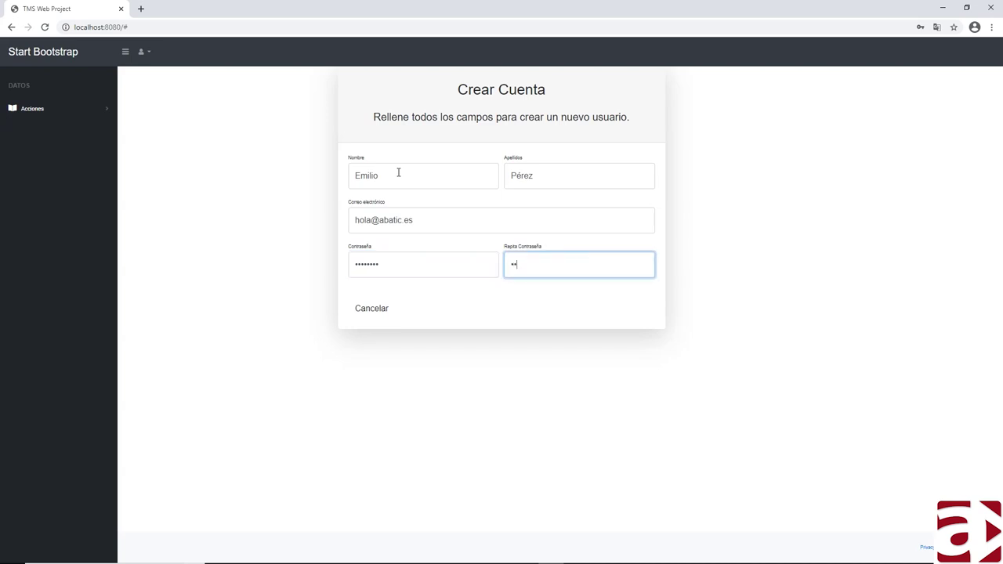
pyautogui.write('2345678')
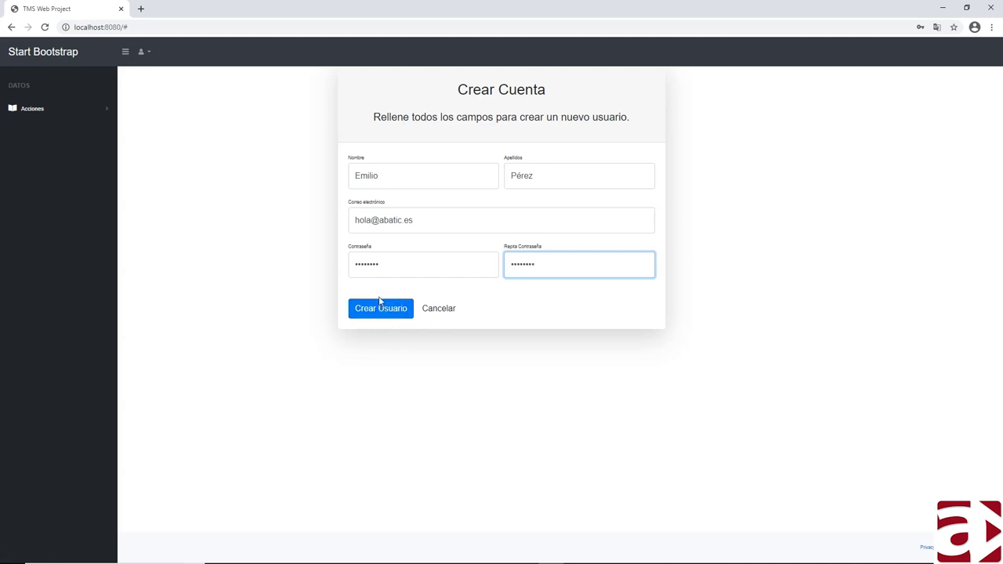
pyautogui.hotkey('ctrl', 'shift', 'i')
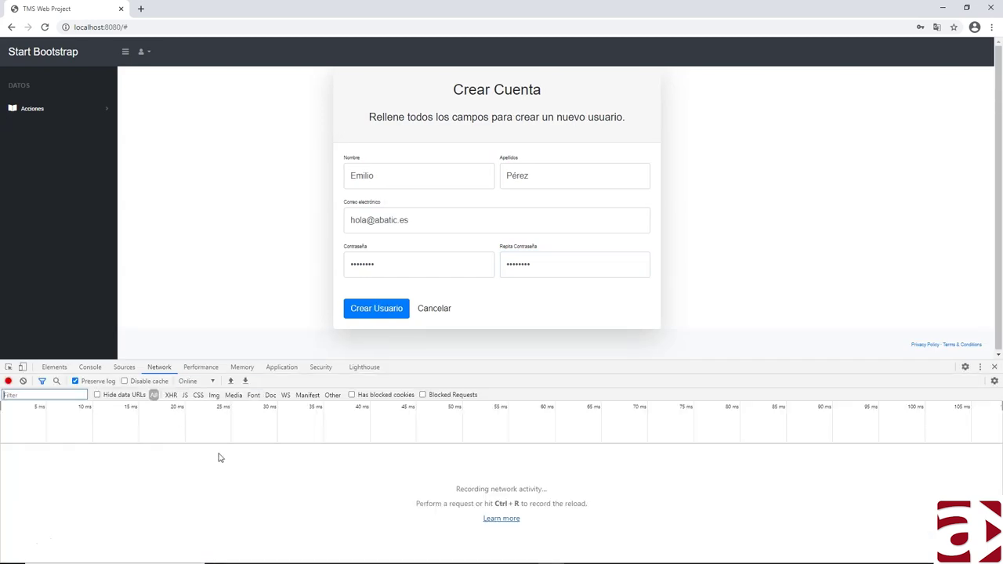
# - Change one character of the repeated password so Crear Usuario hides
pyautogui.click(542, 268)
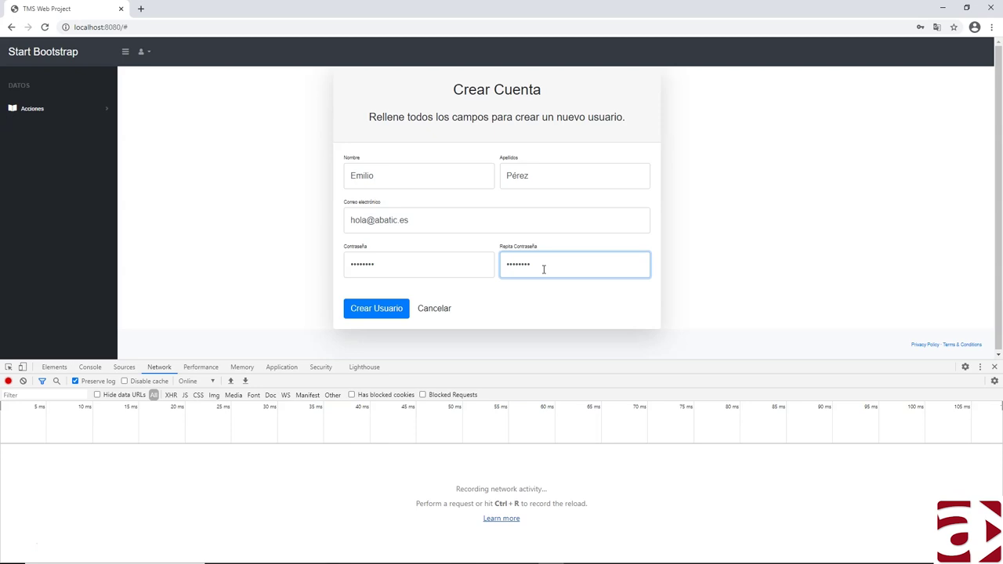
pyautogui.press('BackSpace')
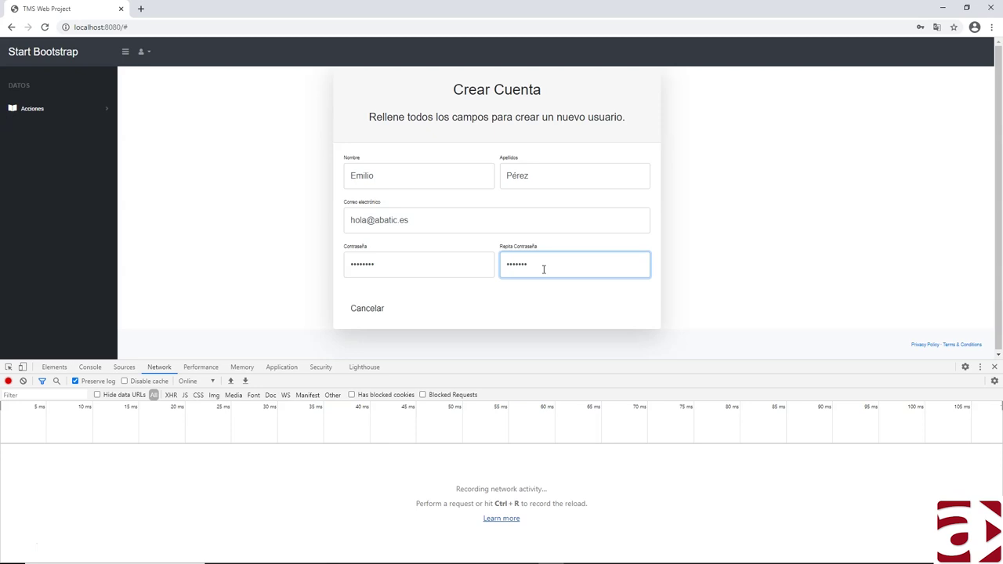
pyautogui.write('•')
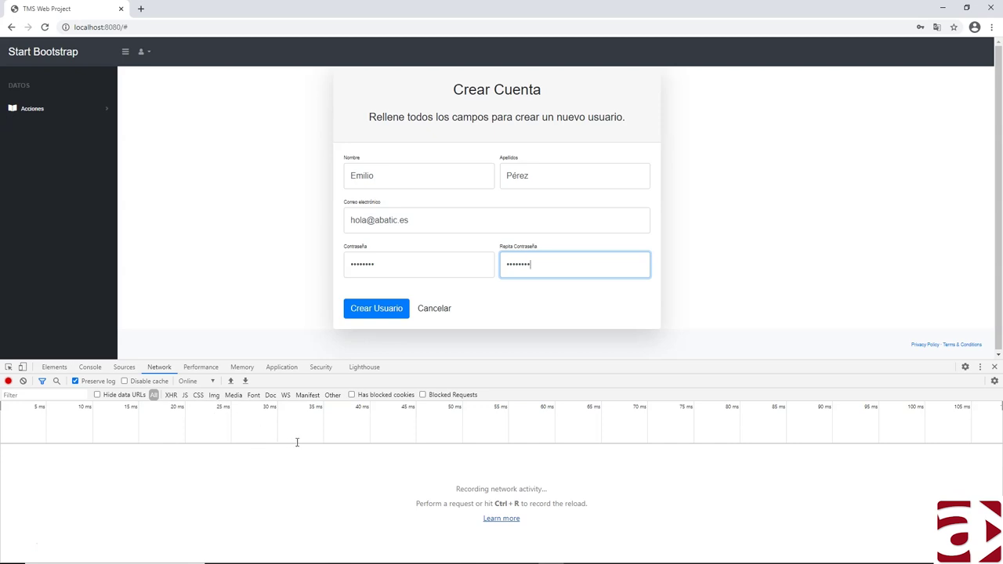
# - Enlarge the developer tools panel and set a breakpoint on SignUp.pas line 111
pyautogui.click(436, 364)
pyautogui.moveTo(436, 364); pyautogui.dragTo(436, 336)
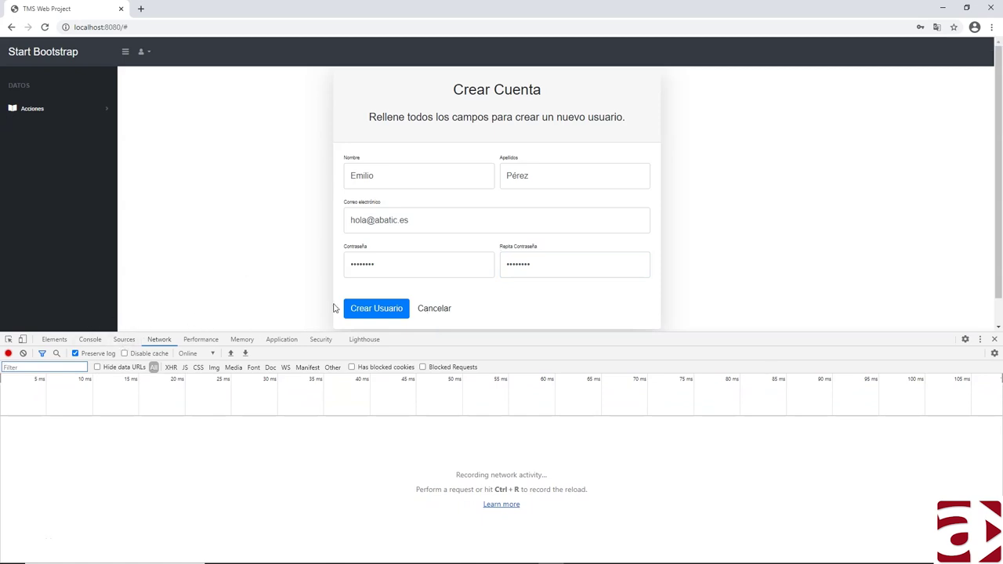
pyautogui.hotkey('alt', 'Tab')
pyautogui.click(188, 148)
# - Reset the line 111 breakpoint and delete a Repita Contraseña character to trigger it
pyautogui.click(187, 148)
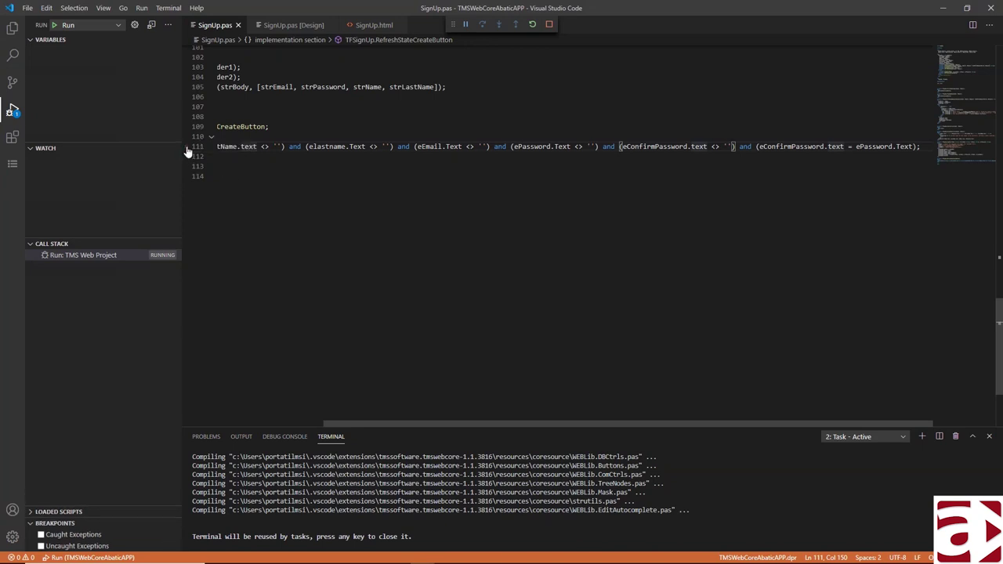
pyautogui.click(187, 147)
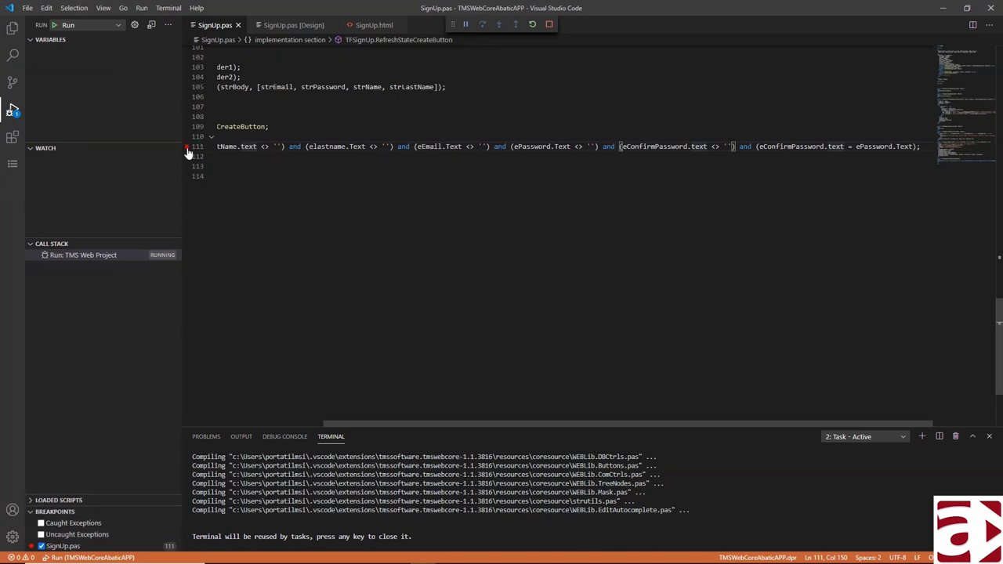
pyautogui.moveTo(361, 420); pyautogui.dragTo(195, 423)
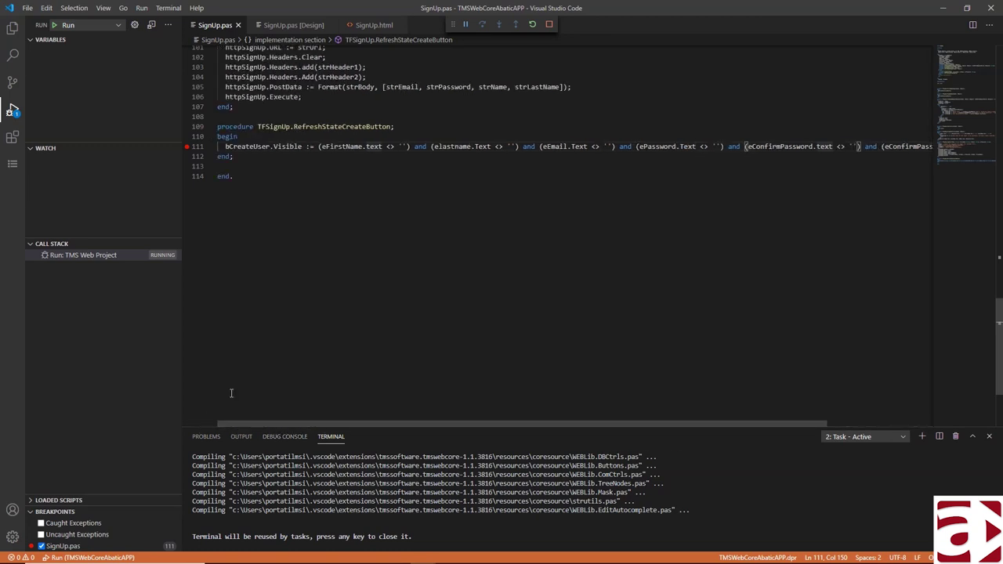
pyautogui.hotkey('alt', 'Tab')
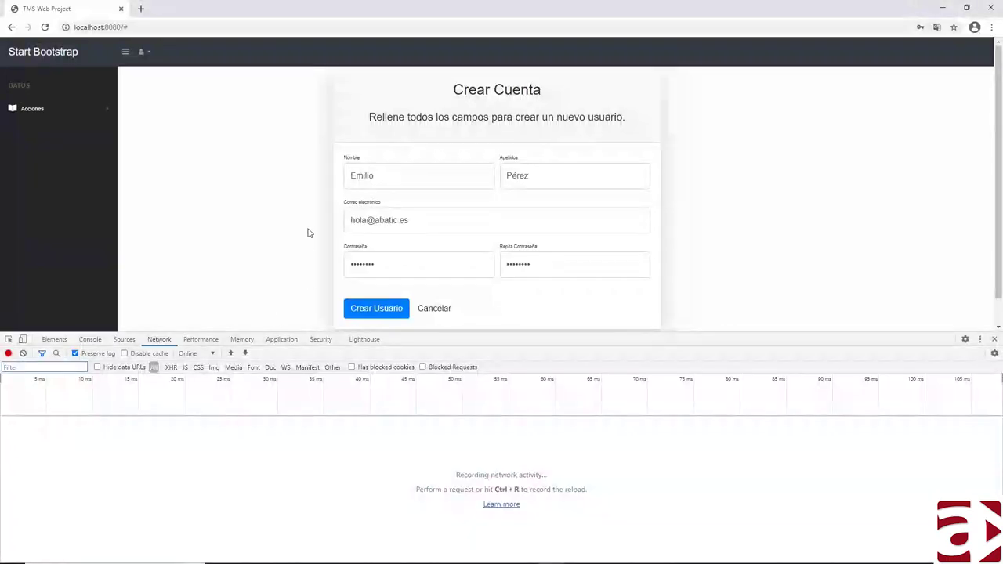
pyautogui.click(545, 267)
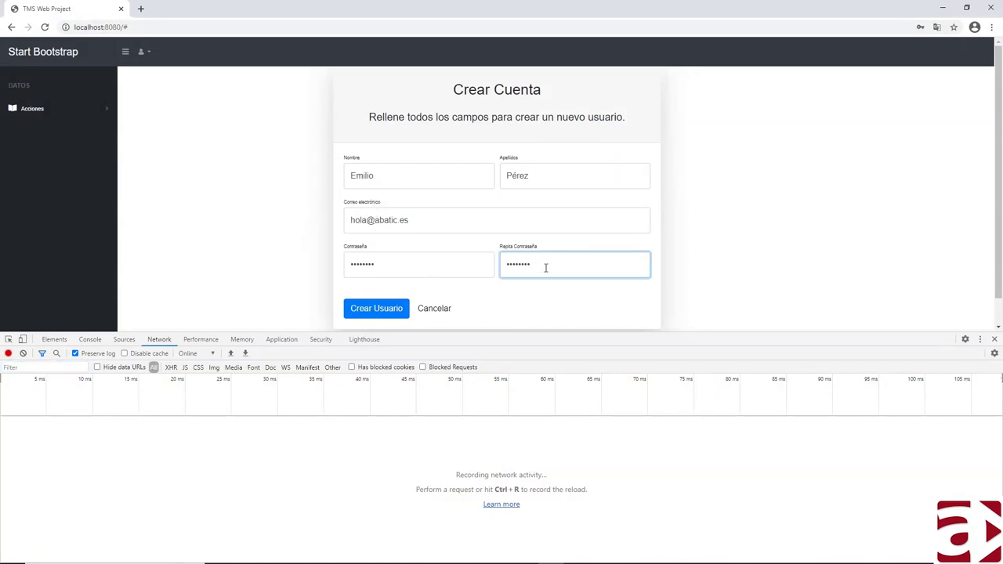
pyautogui.press('BackSpace')
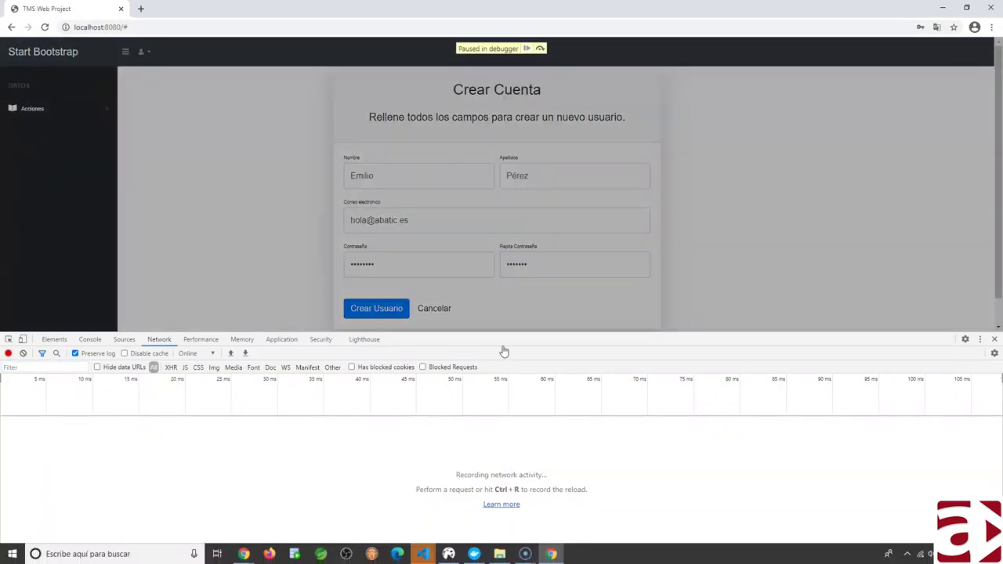
# - Inspect the paused browser page and resume execution from the breakpoint
pyautogui.moveTo(423, 553)
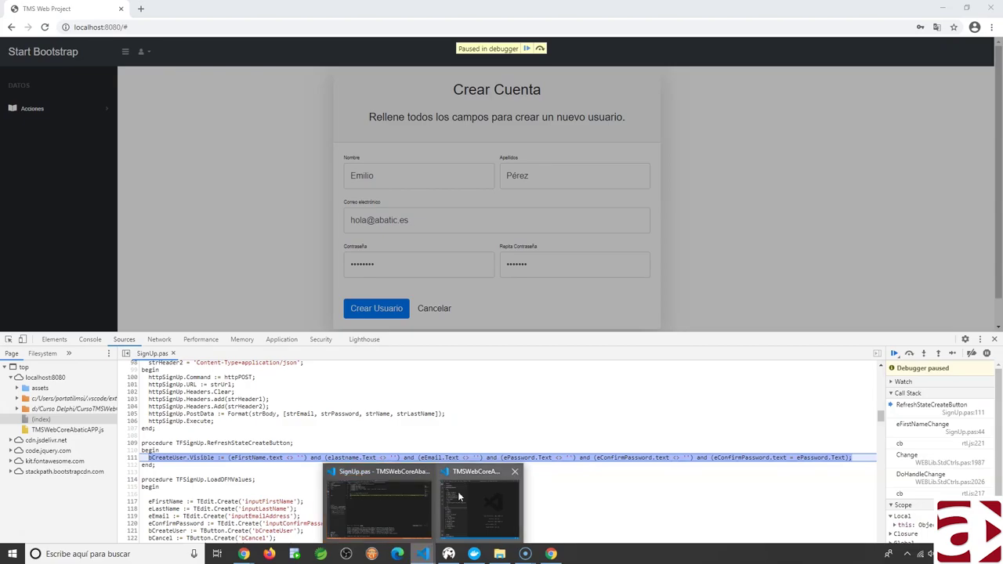
pyautogui.click(398, 502)
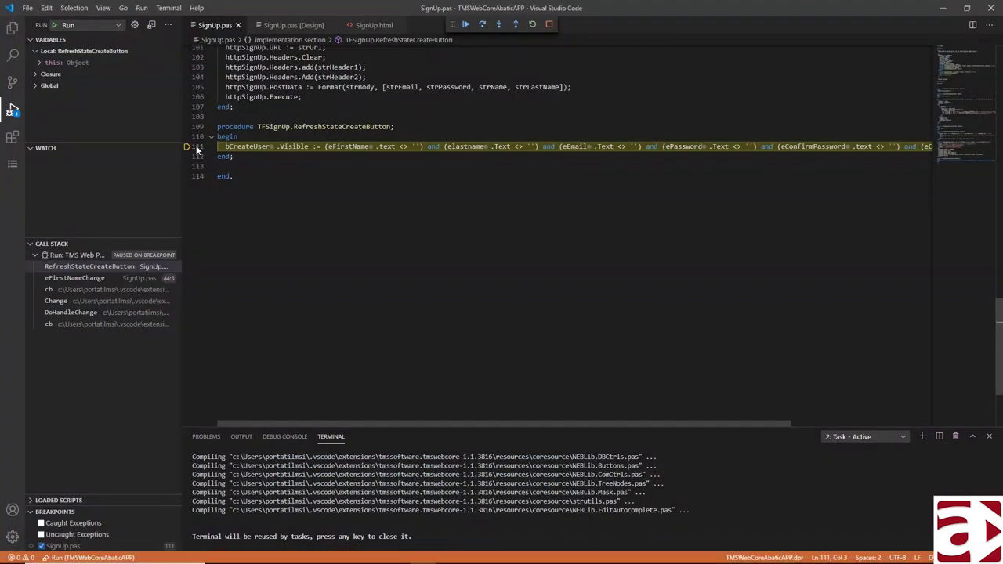
pyautogui.hotkey('alt', 'Tab')
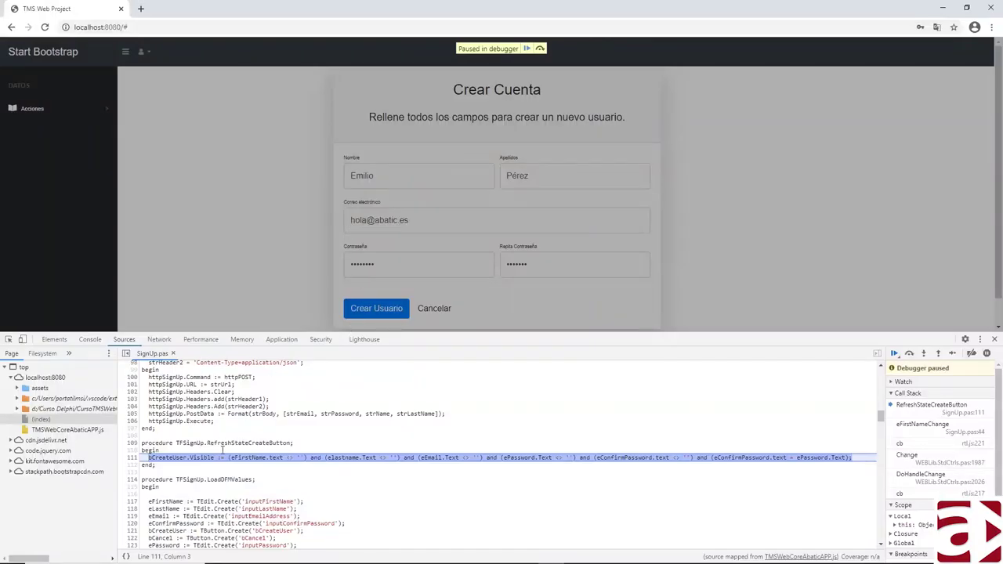
pyautogui.moveTo(256, 459)
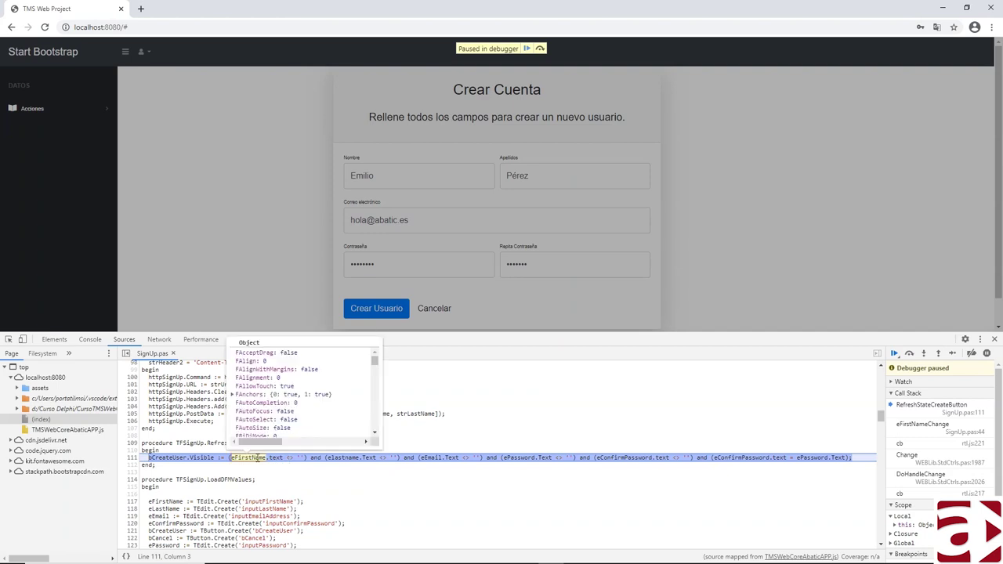
pyautogui.scroll(-5, 256, 417)
pyautogui.scroll(-8, 259, 419)
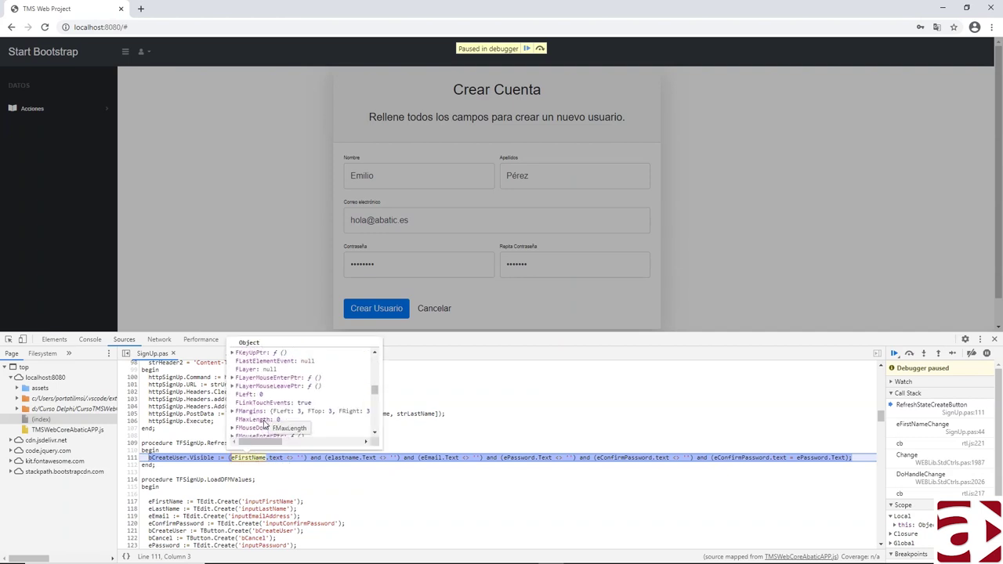
pyautogui.scroll(-10, 265, 425)
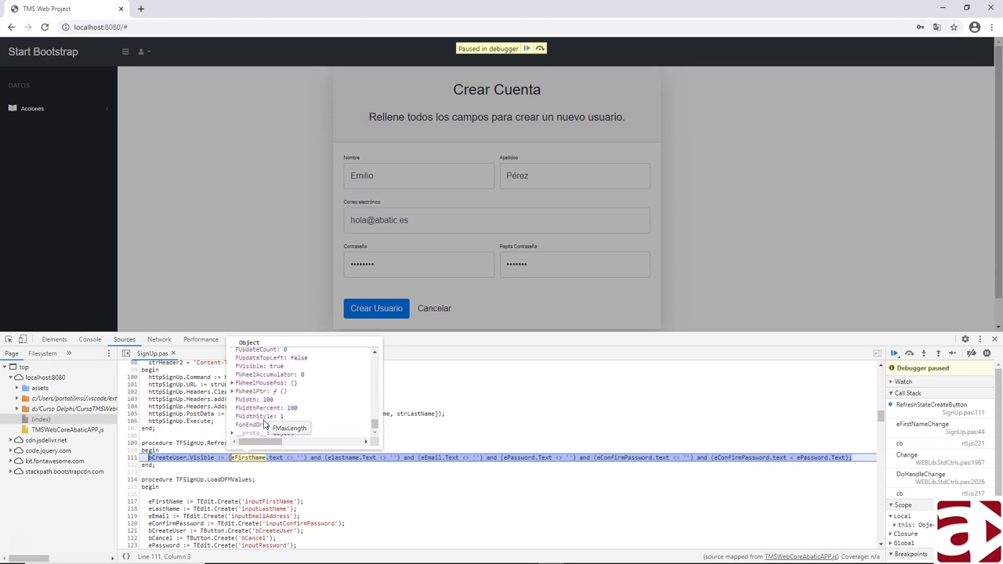
pyautogui.scroll(5, 265, 425)
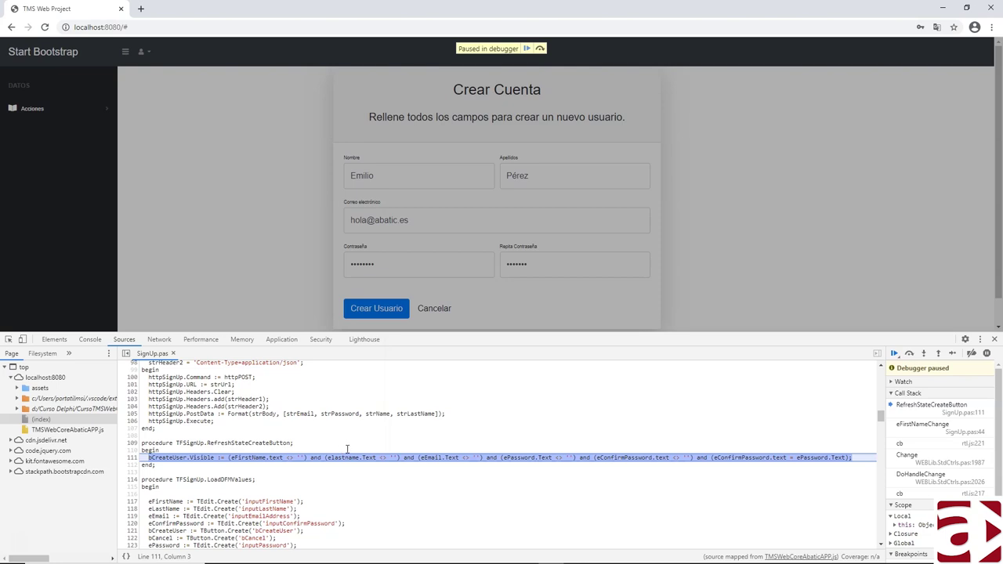
pyautogui.click(909, 354)
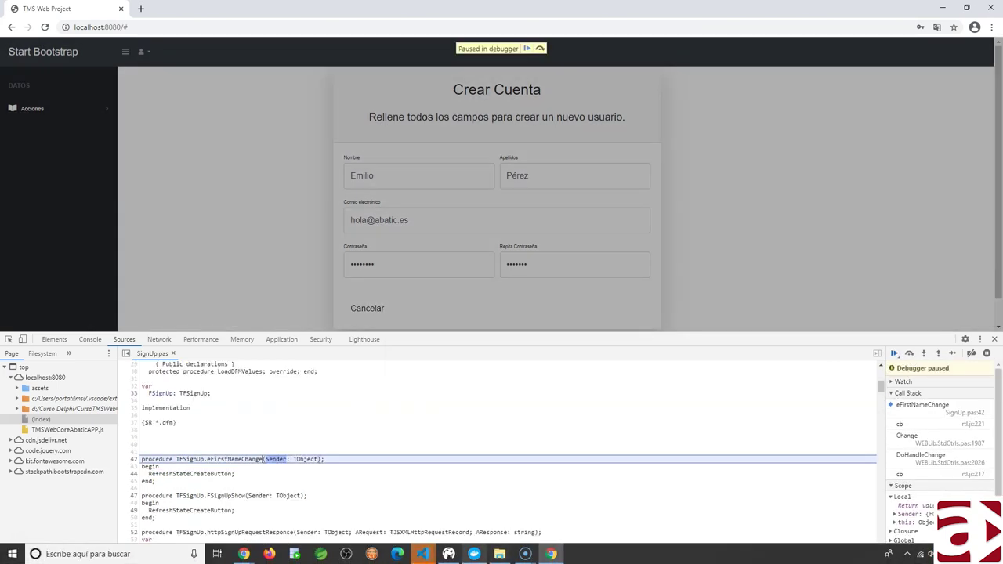
# - Continue the paused app, retype the repeated password, and resume again from the debugger
pyautogui.moveTo(423, 554)
pyautogui.click(360, 504)
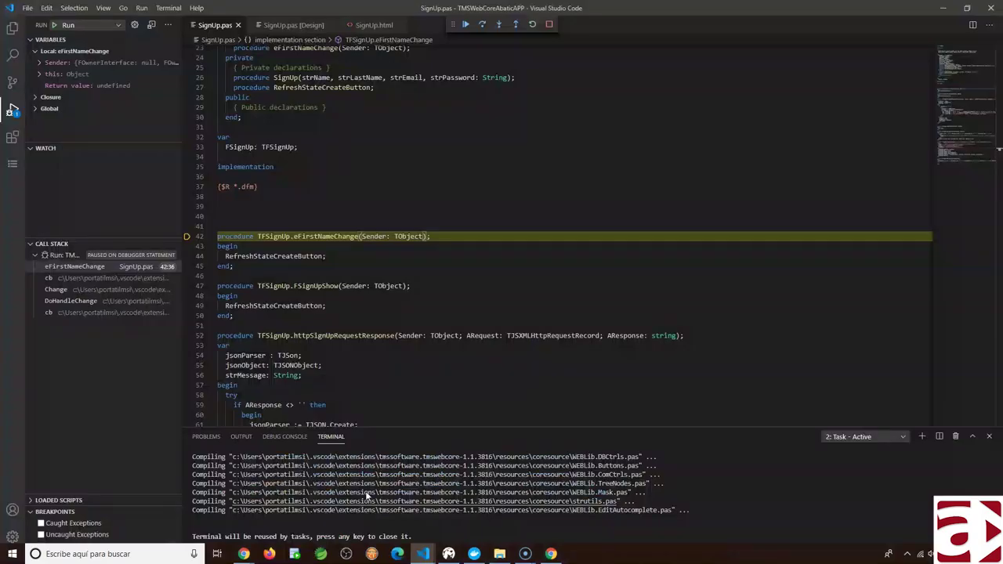
pyautogui.click(465, 25)
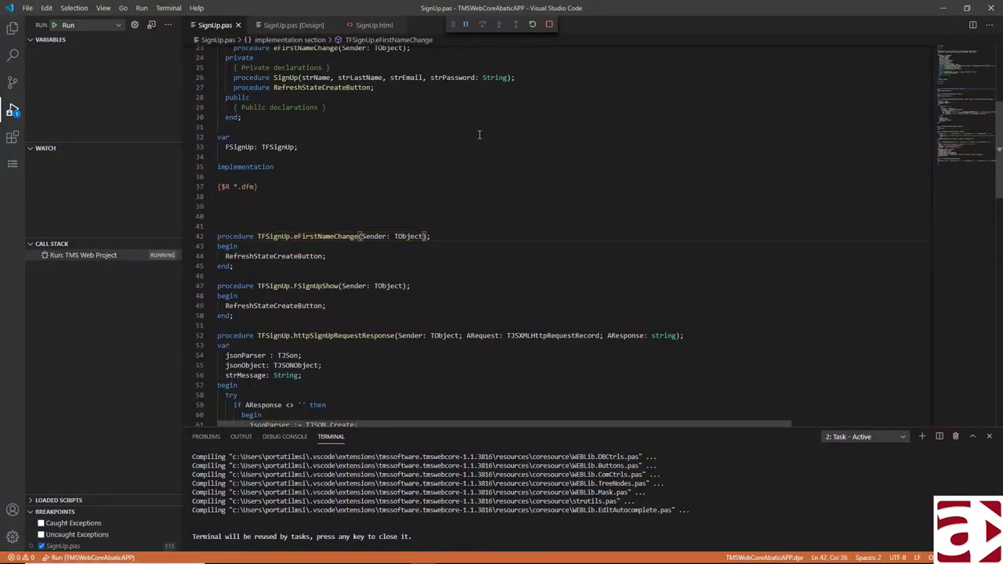
pyautogui.hotkey('alt', 'Tab')
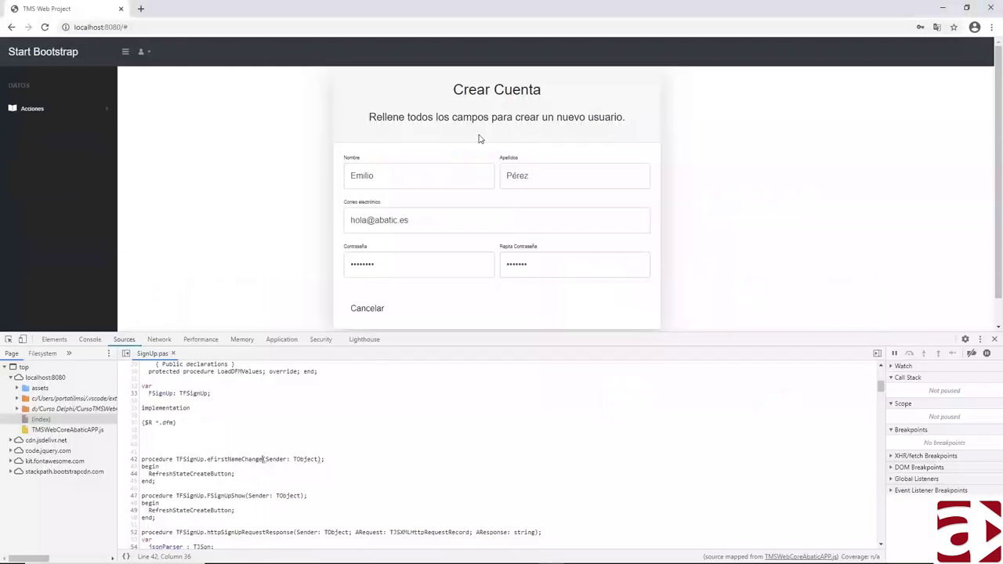
pyautogui.scroll(-1, 345, 278)
pyautogui.doubleClick(521, 240)
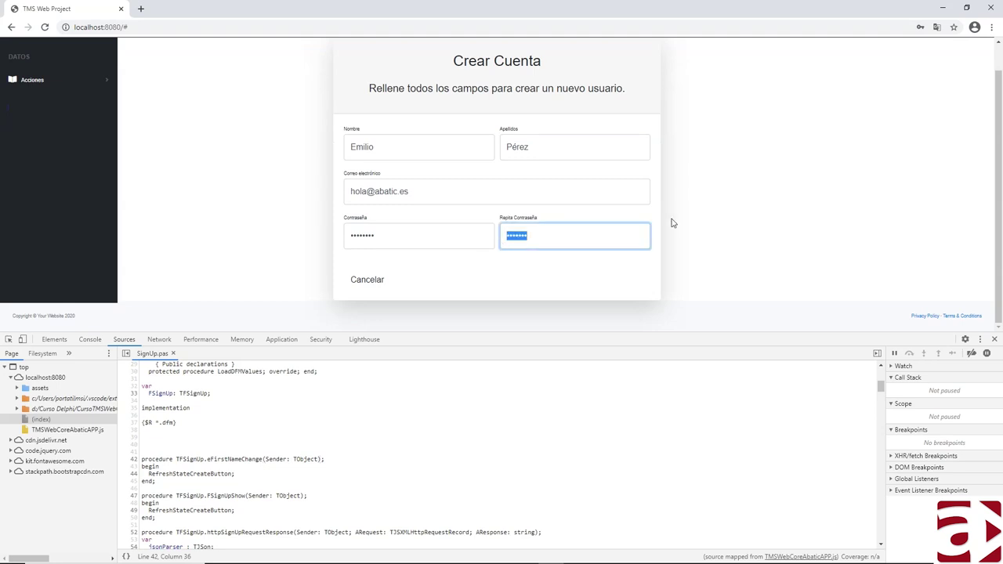
pyautogui.write('a')
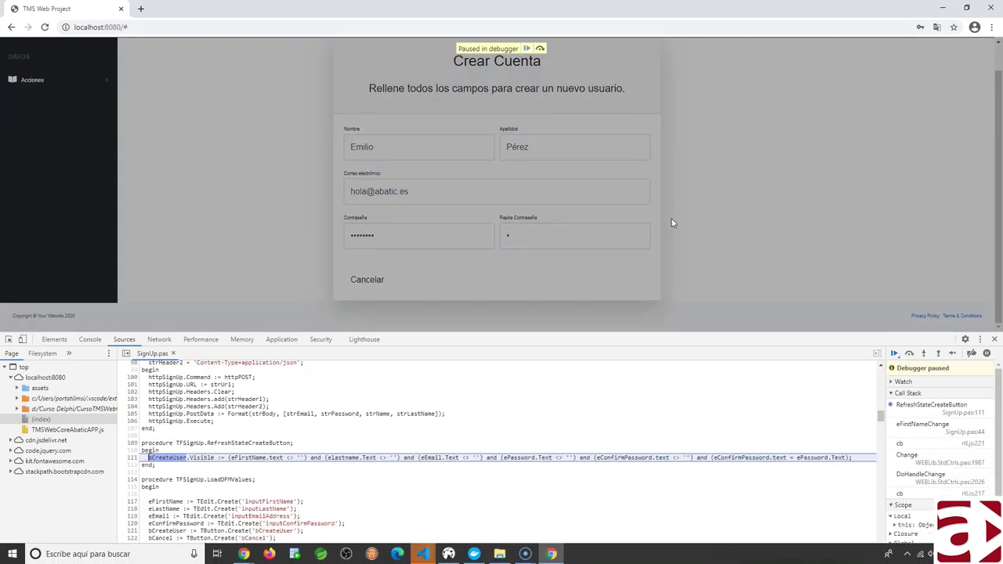
pyautogui.hotkey('alt', 'Tab')
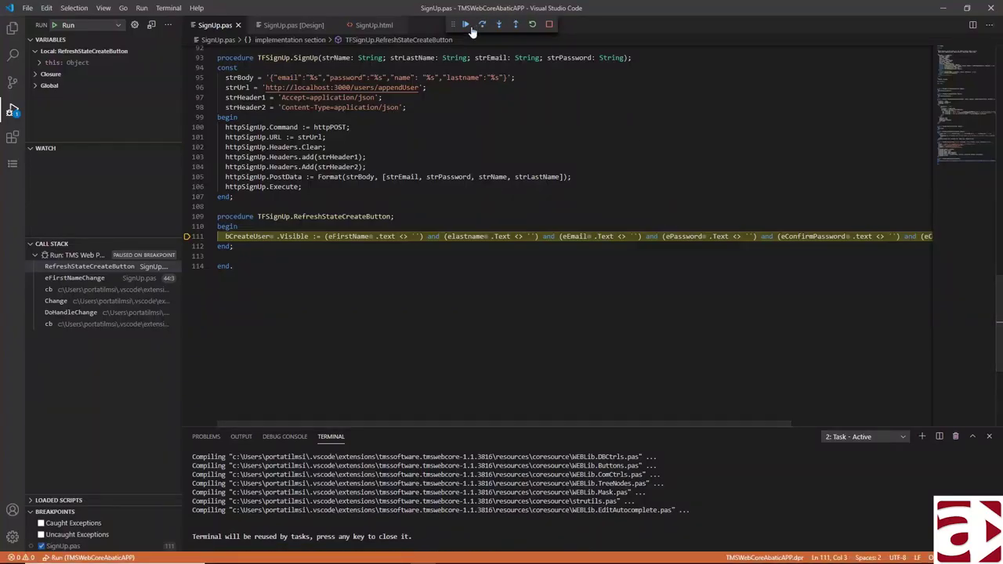
pyautogui.click(465, 25)
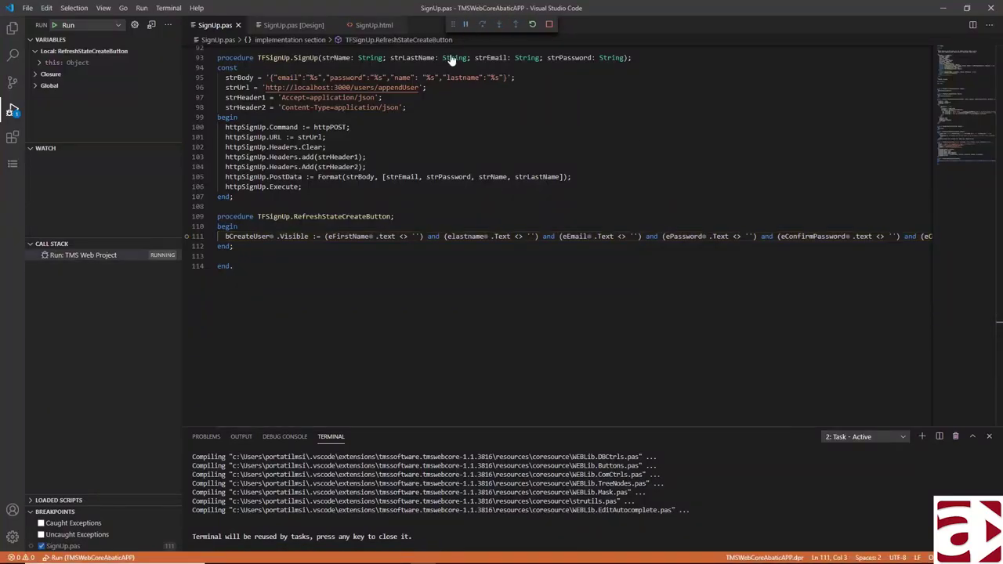
# - Remove the line 111 breakpoint, complete the matching repeated password, and close developer tools
pyautogui.click(188, 236)
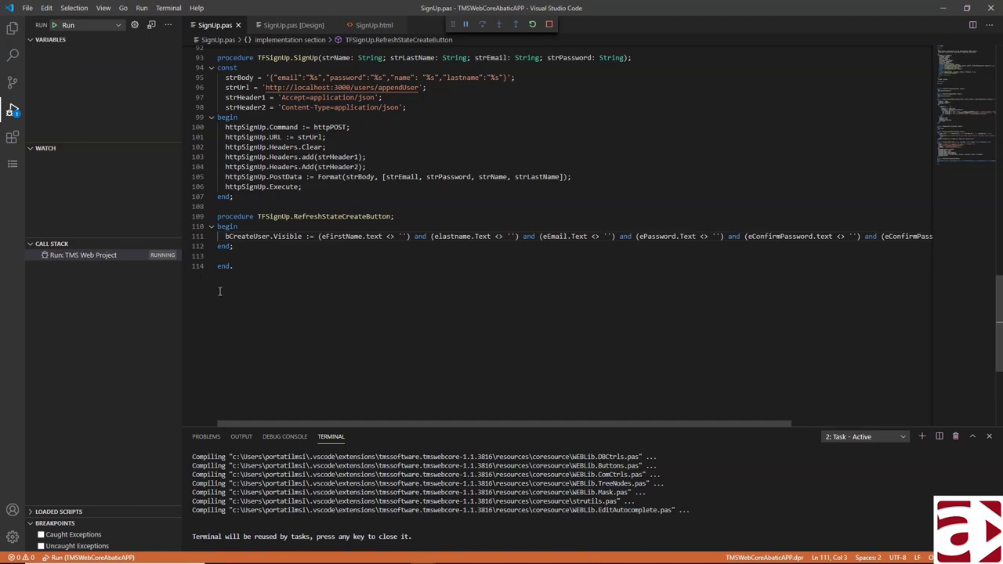
pyautogui.hotkey('alt', 'Tab')
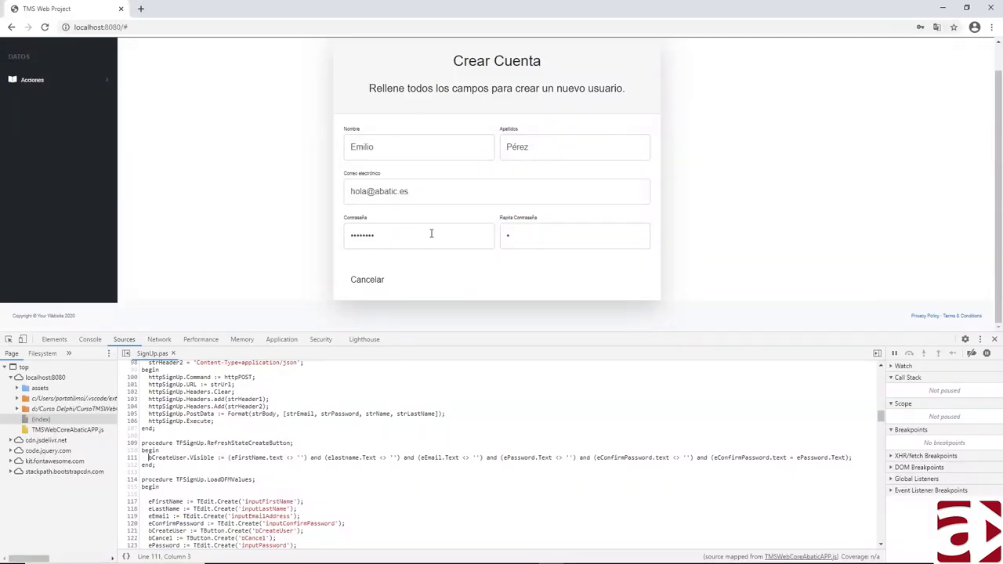
pyautogui.click(508, 237)
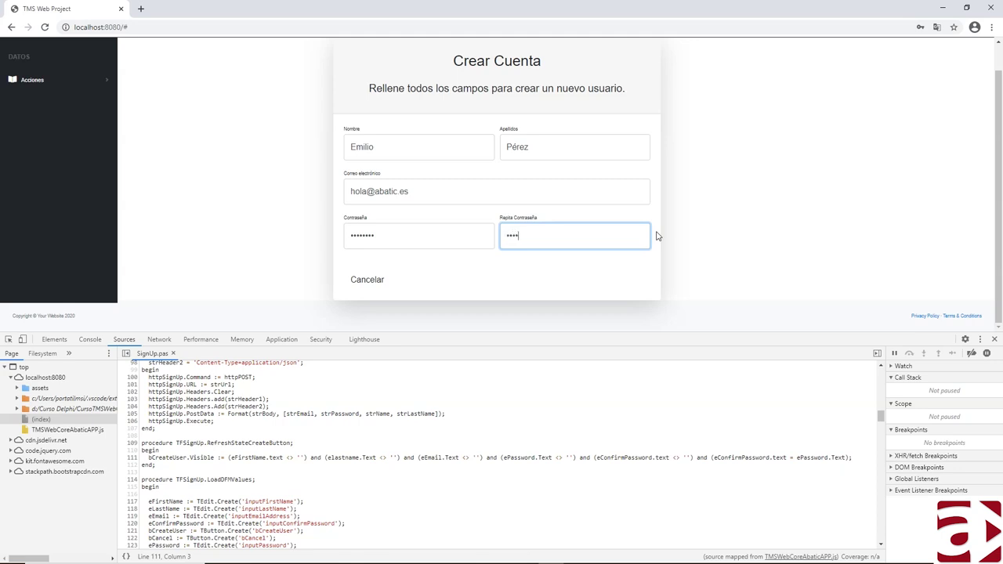
pyautogui.write('*')
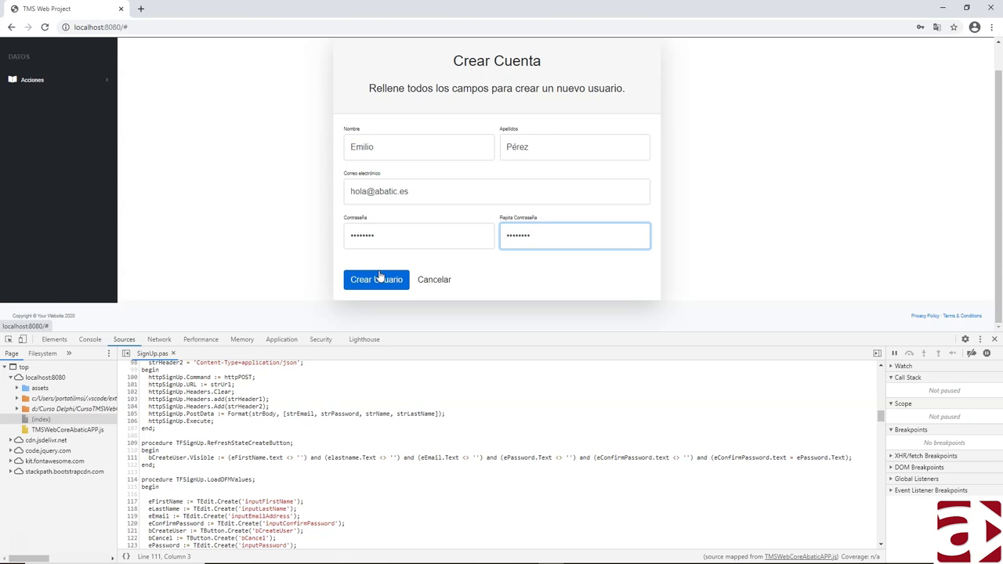
pyautogui.click(995, 341)
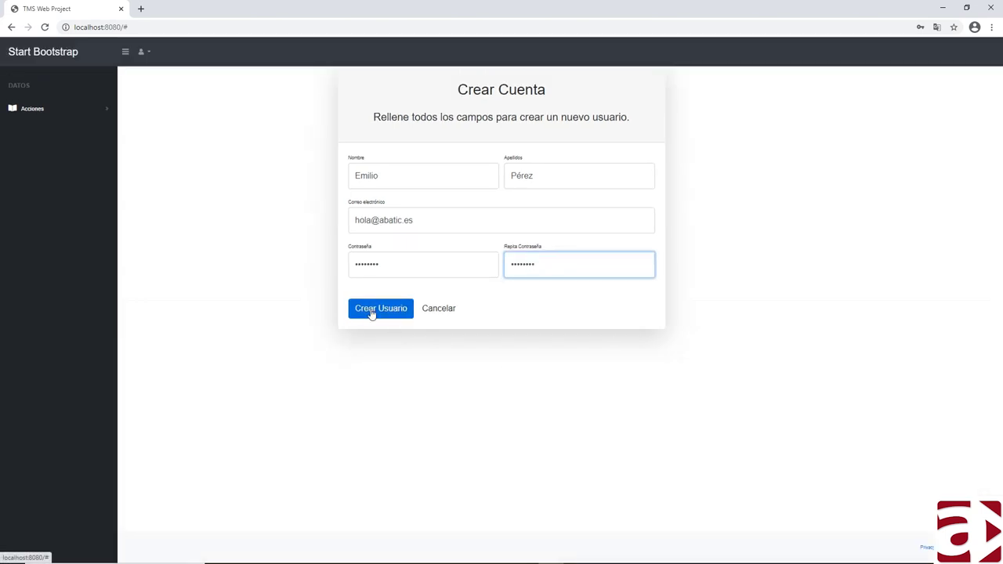
# - Open the Iniciar sesión form and try signing in with saved credentials, dismissing the error alert
pyautogui.click(144, 55)
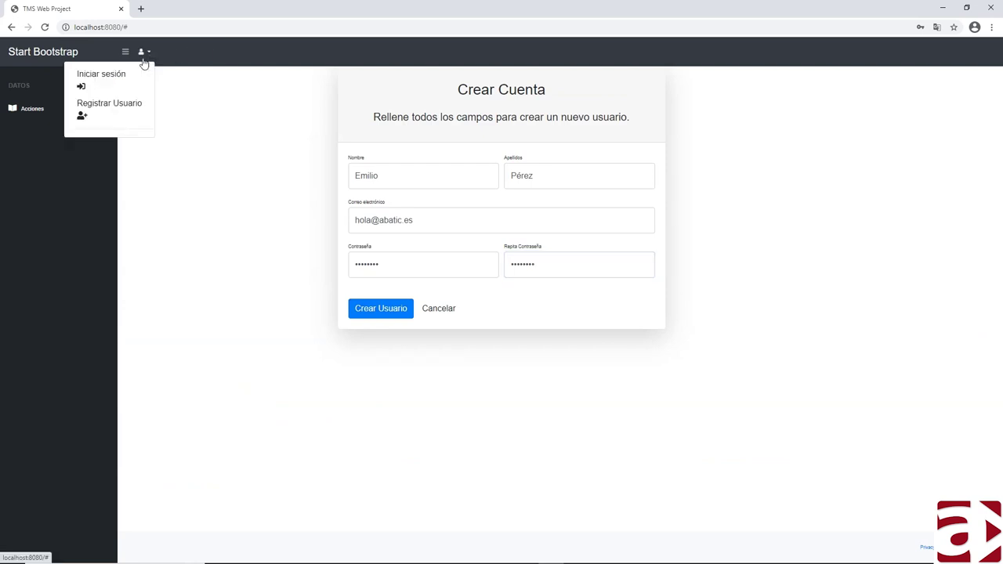
pyautogui.click(105, 78)
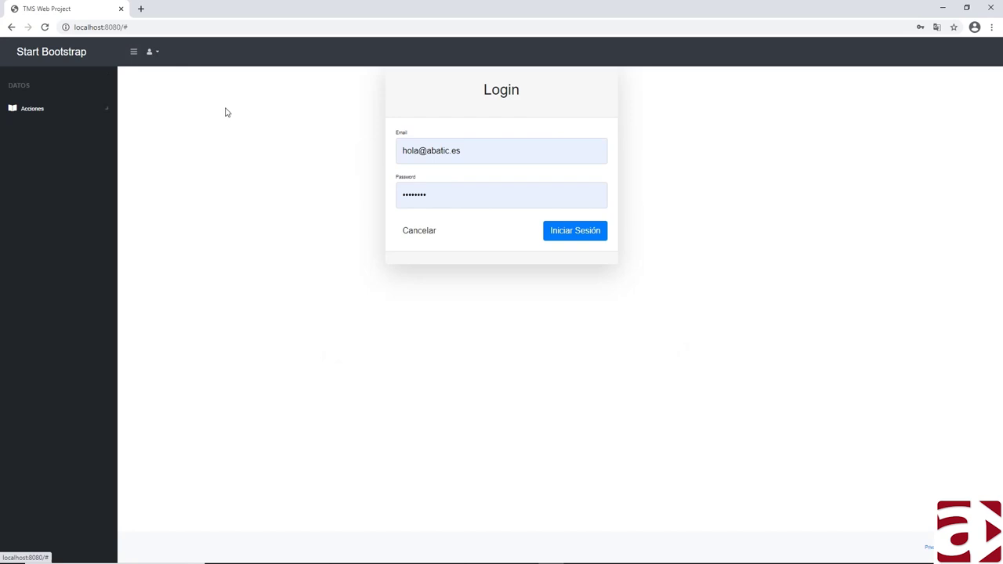
pyautogui.click(580, 235)
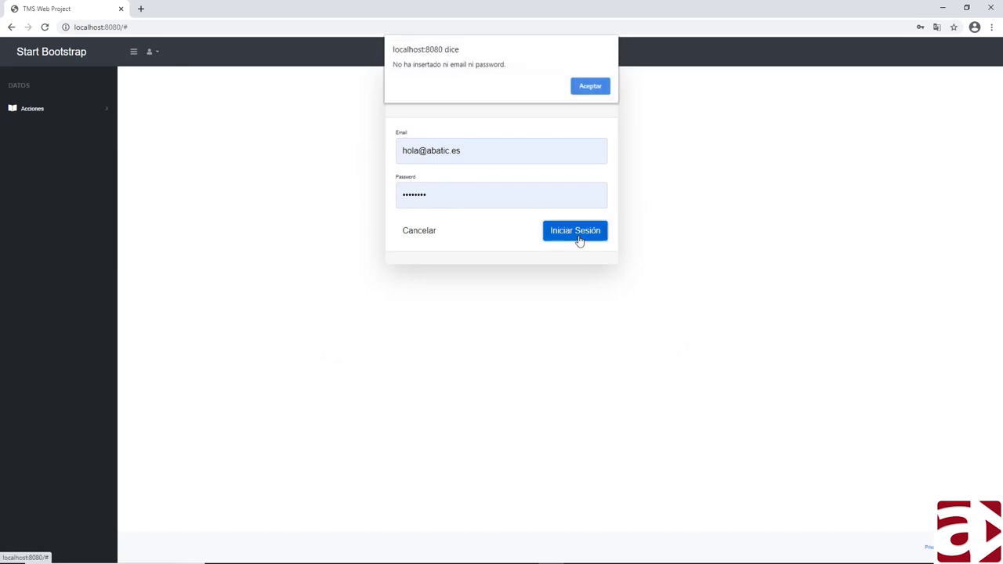
pyautogui.click(590, 87)
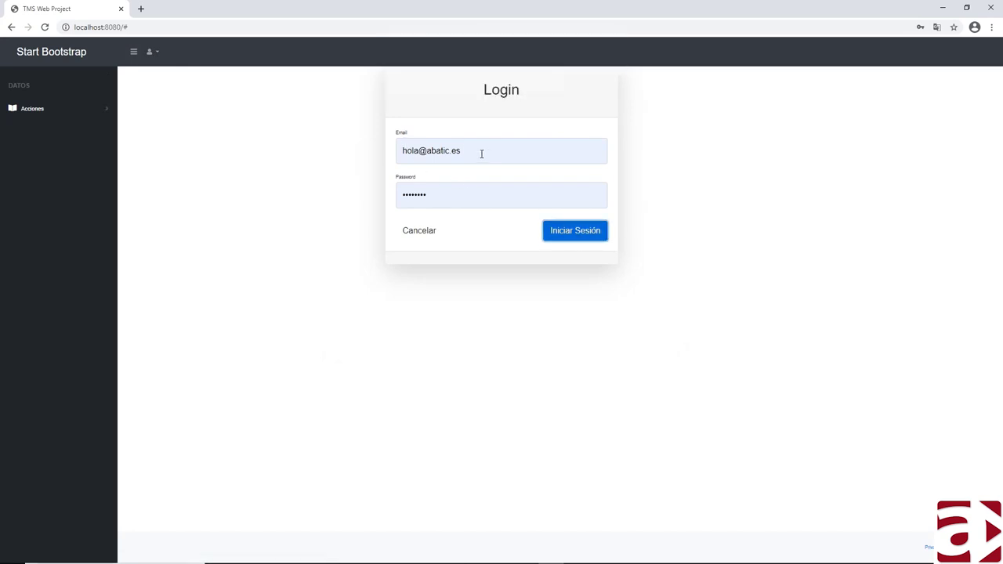
pyautogui.click(481, 152)
pyautogui.click(417, 187)
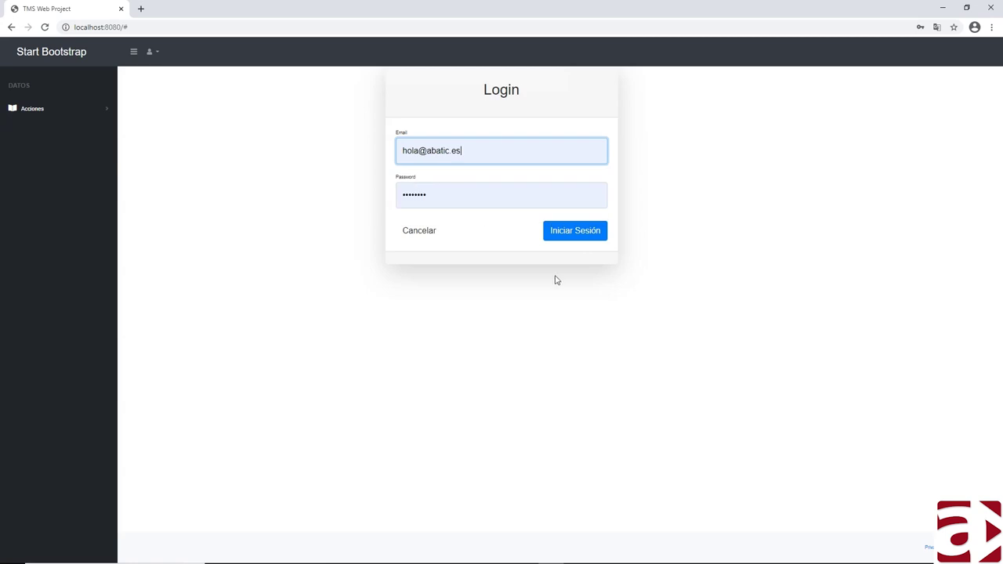
pyautogui.click(572, 230)
pyautogui.click(578, 85)
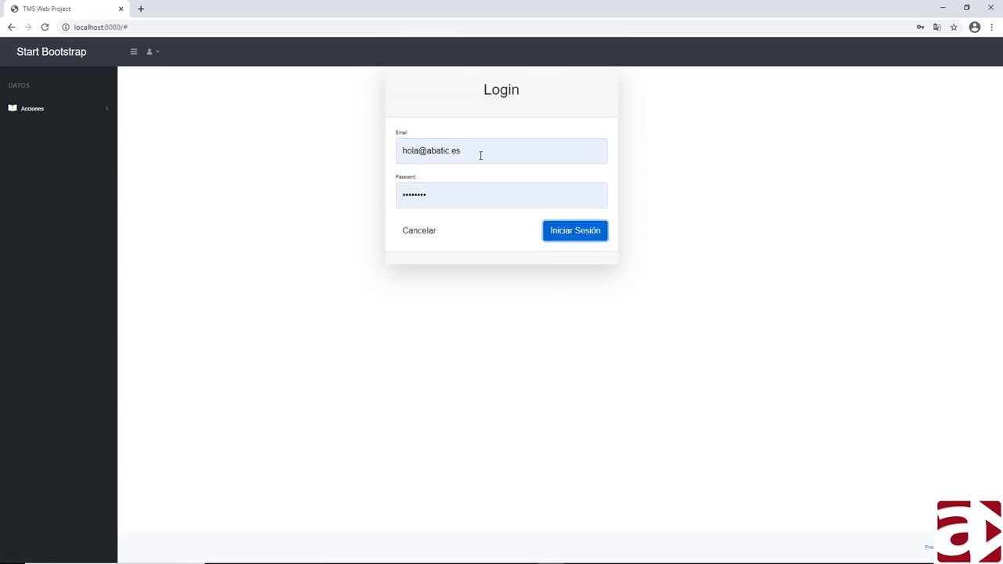
# - Retype the password and e-mail, retry signing in, and dismiss the 'no email or password' alert
pyautogui.click(478, 154)
pyautogui.press('Tab')
pyautogui.write('123')
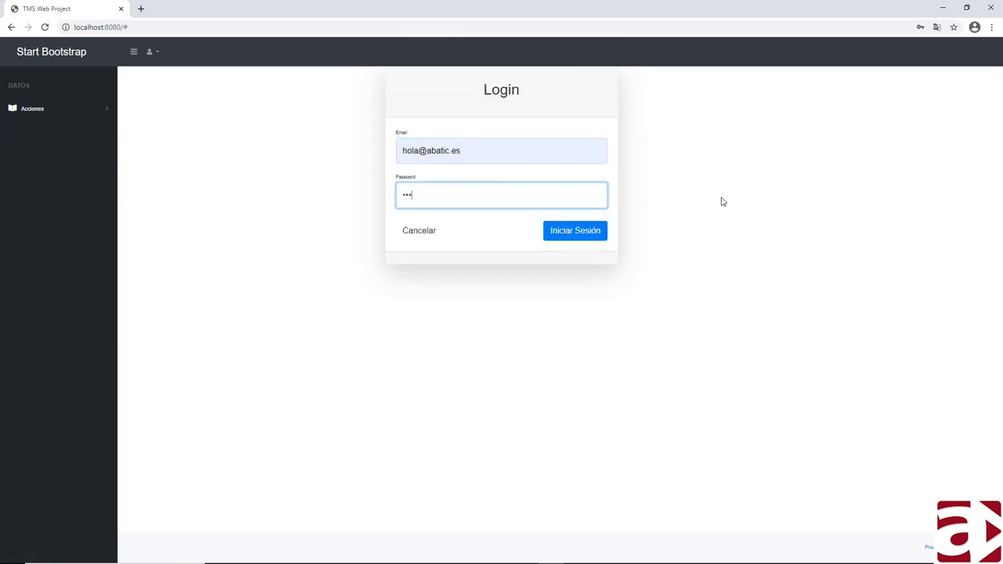
pyautogui.hotkey('shift', 'Tab')
pyautogui.write('ho')
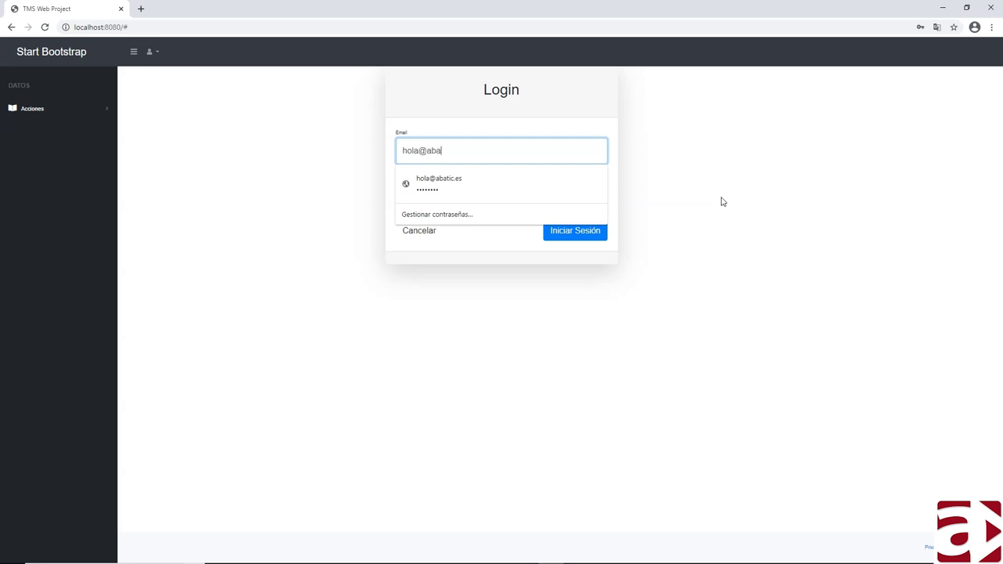
pyautogui.click(718, 212)
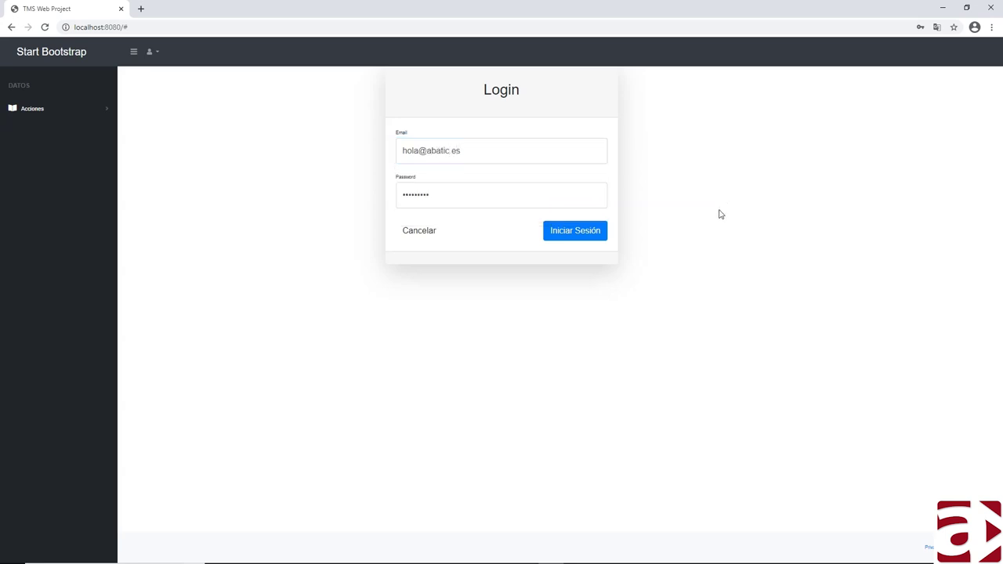
pyautogui.click(583, 232)
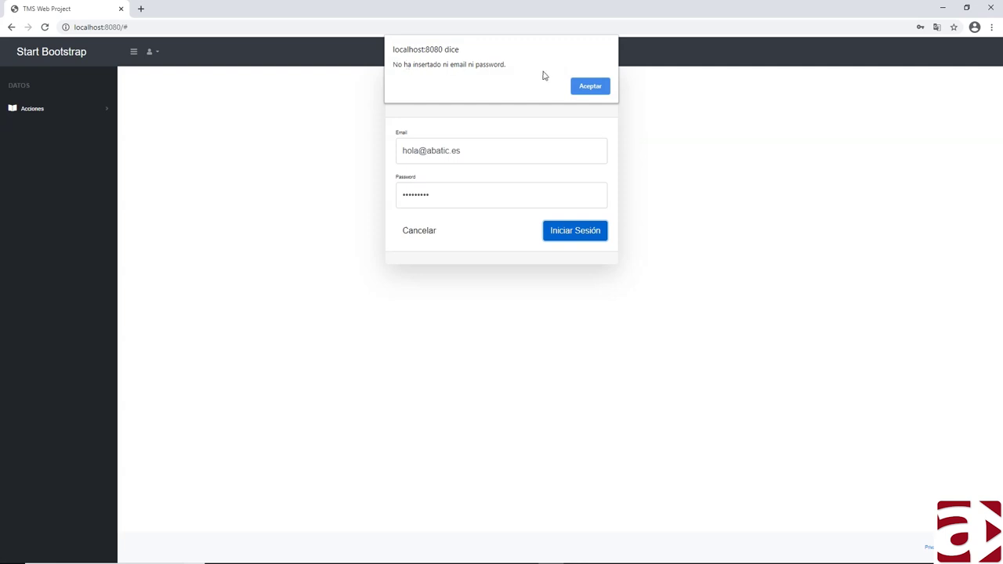
pyautogui.click(584, 85)
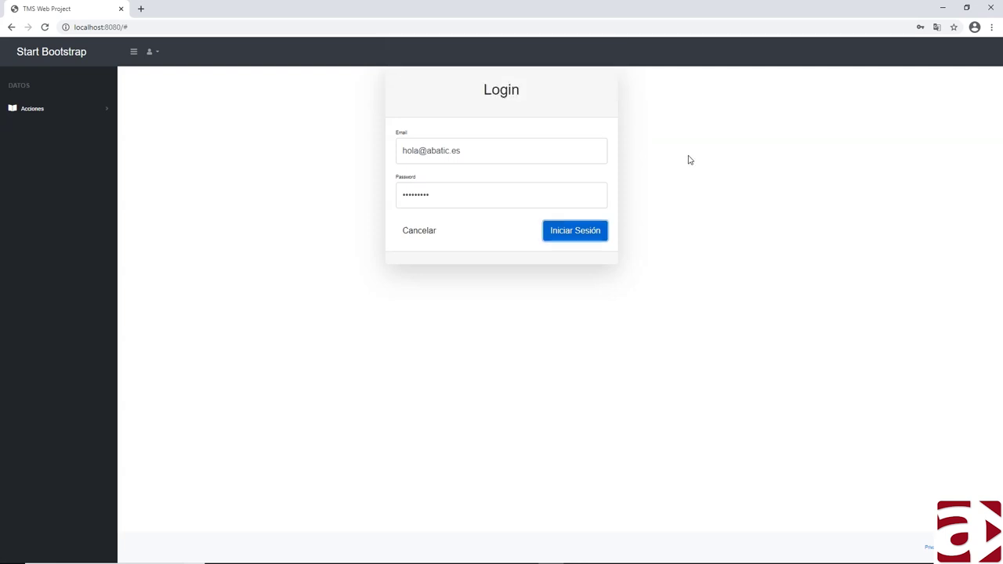
pyautogui.hotkey('alt', 'Tab')
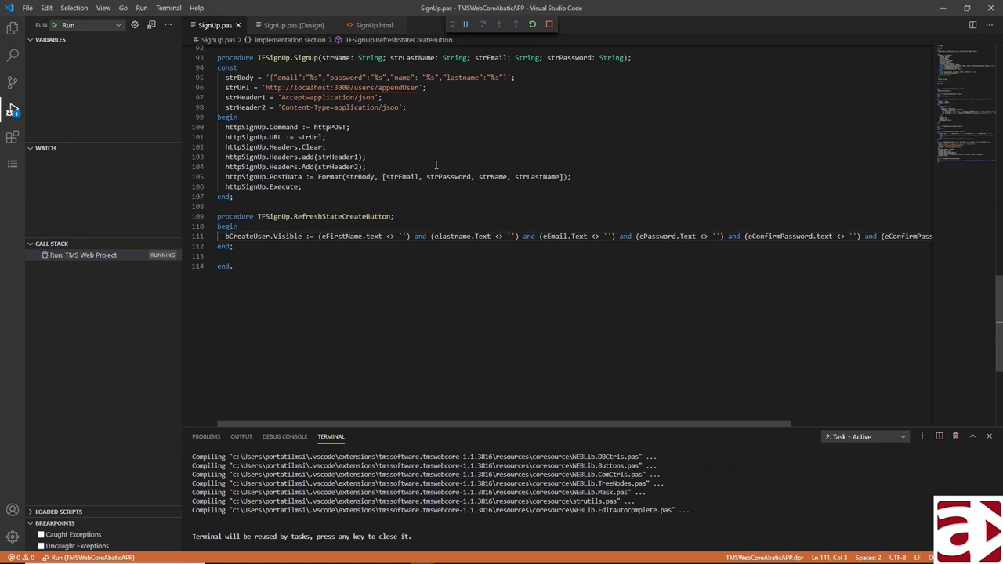
pyautogui.click(13, 30)
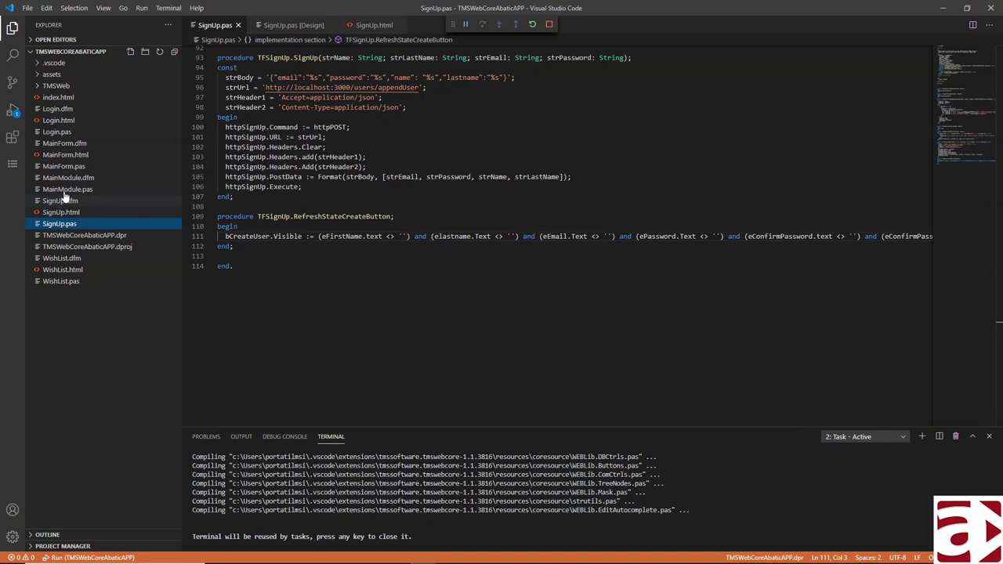
# - Open Login.pas and locate the bLoginClick condition on line 75
pyautogui.click(56, 131)
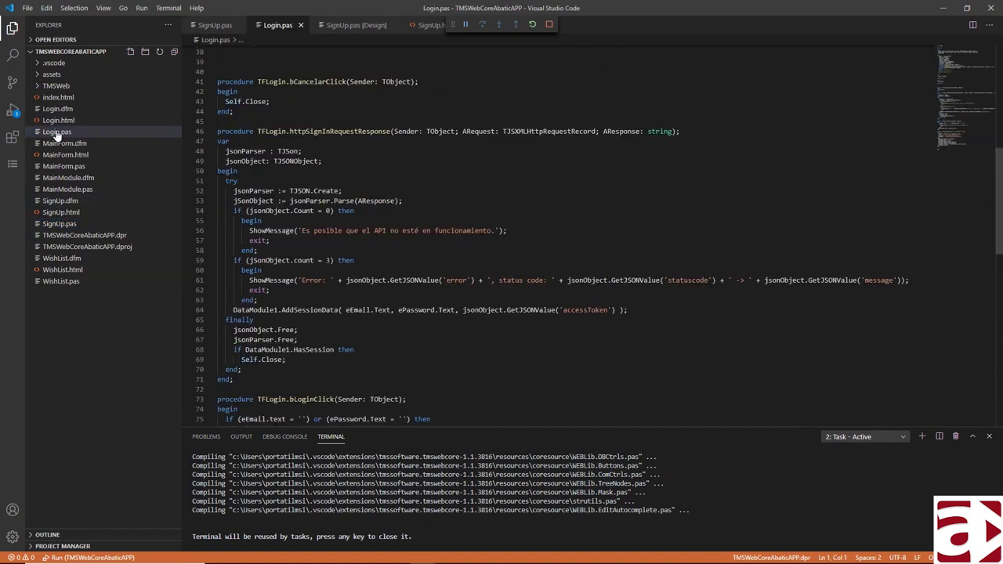
pyautogui.scroll(-5, 407, 341)
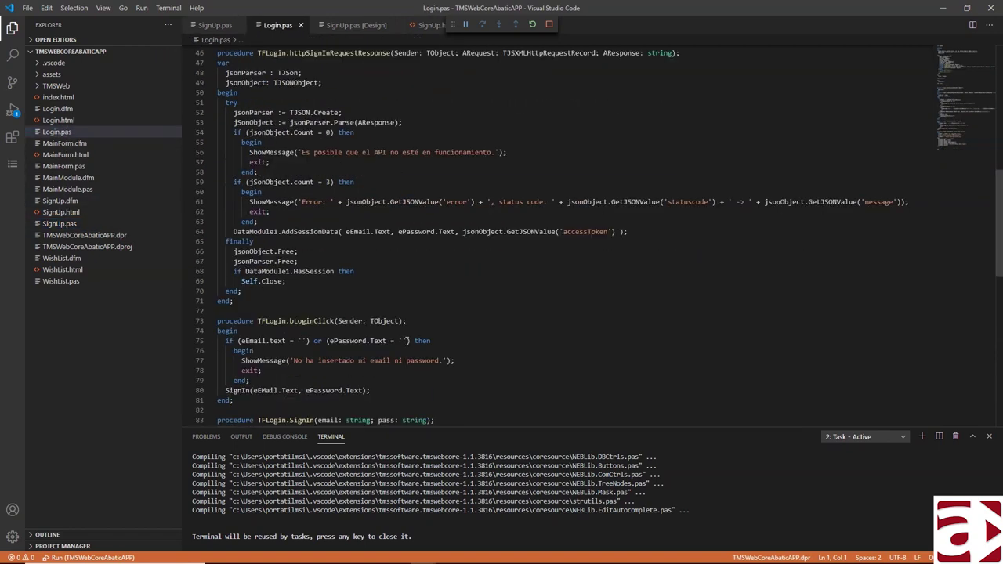
pyautogui.click(453, 282)
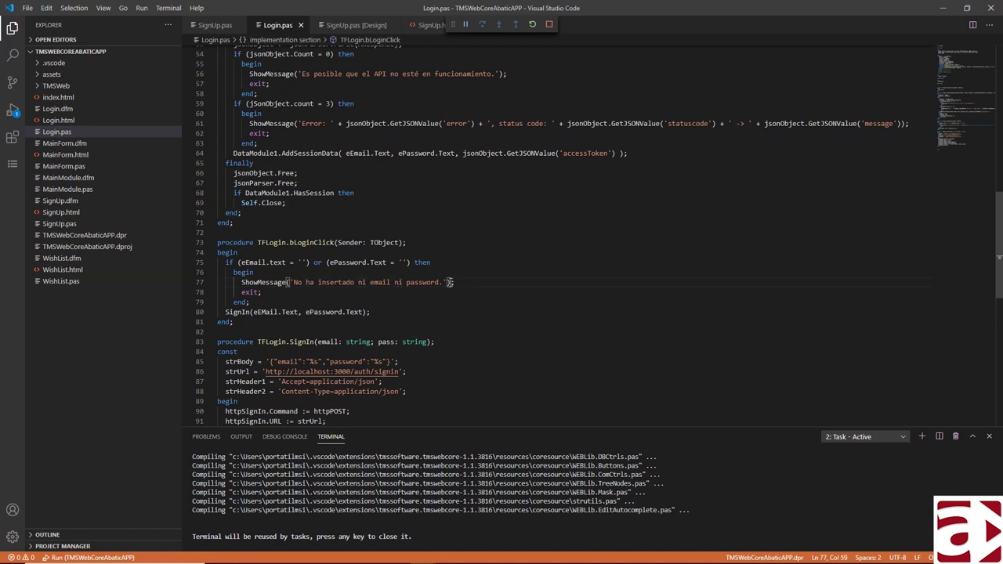
pyautogui.click(321, 241)
pyautogui.click(259, 263)
# - Examine the ePassword empty check and highlight ePassword's uses, then open the SignUp designer
pyautogui.click(326, 262)
pyautogui.write('(')
pyautogui.click(400, 262)
pyautogui.moveTo(338, 282); pyautogui.dragTo(342, 282)
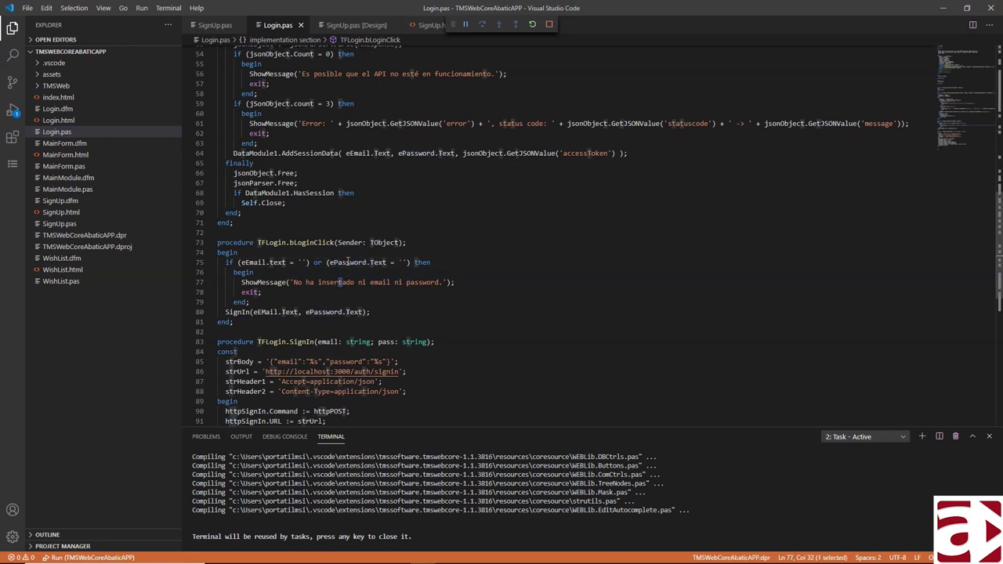
pyautogui.click(289, 264)
pyautogui.click(363, 263)
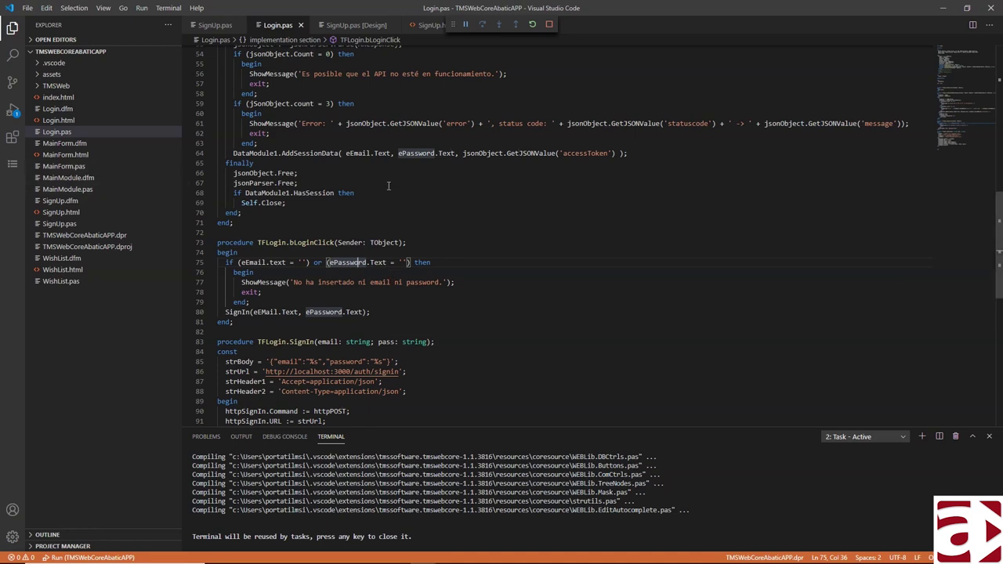
pyautogui.click(356, 25)
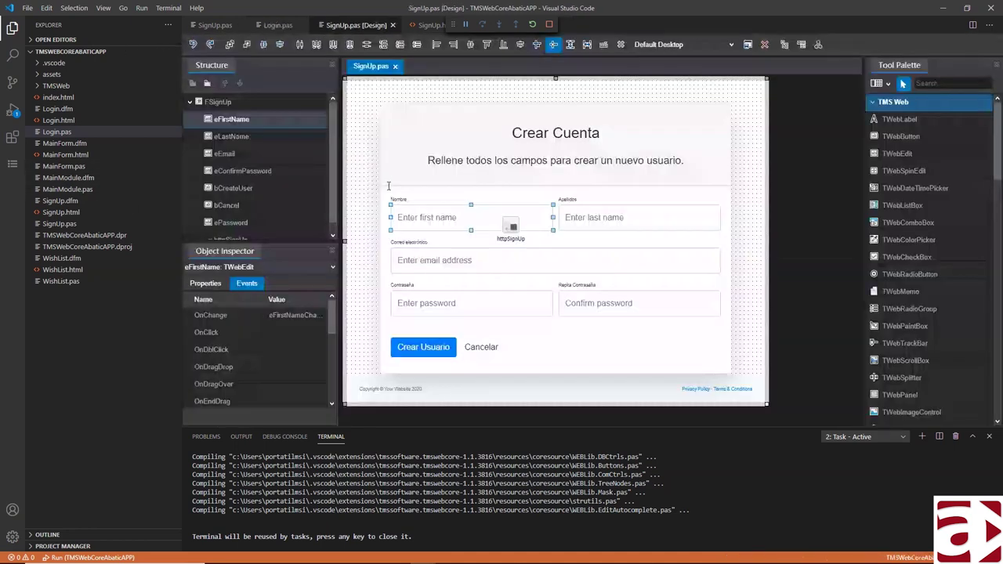
pyautogui.click(551, 27)
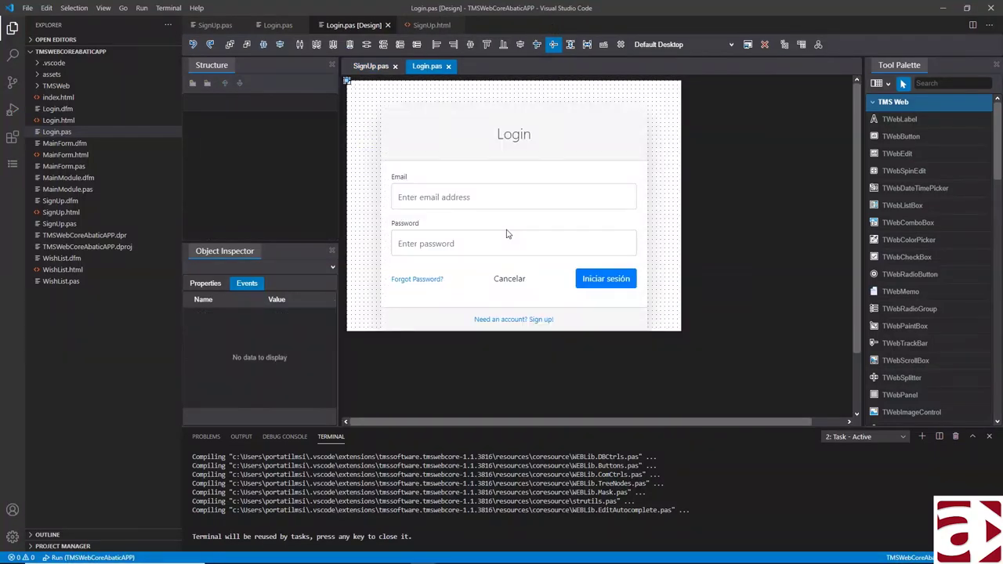
# - Confirm the Login email edit's ElementID is inputEmailAddress
pyautogui.click(470, 195)
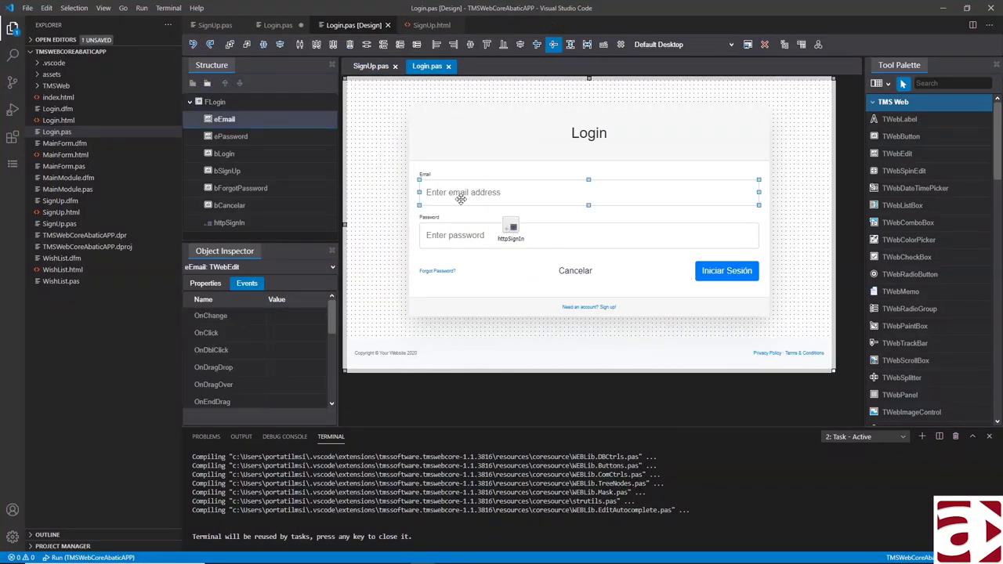
pyautogui.scroll(-1, 264, 357)
pyautogui.click(205, 282)
pyautogui.scroll(8, 251, 315)
pyautogui.scroll(-3, 250, 329)
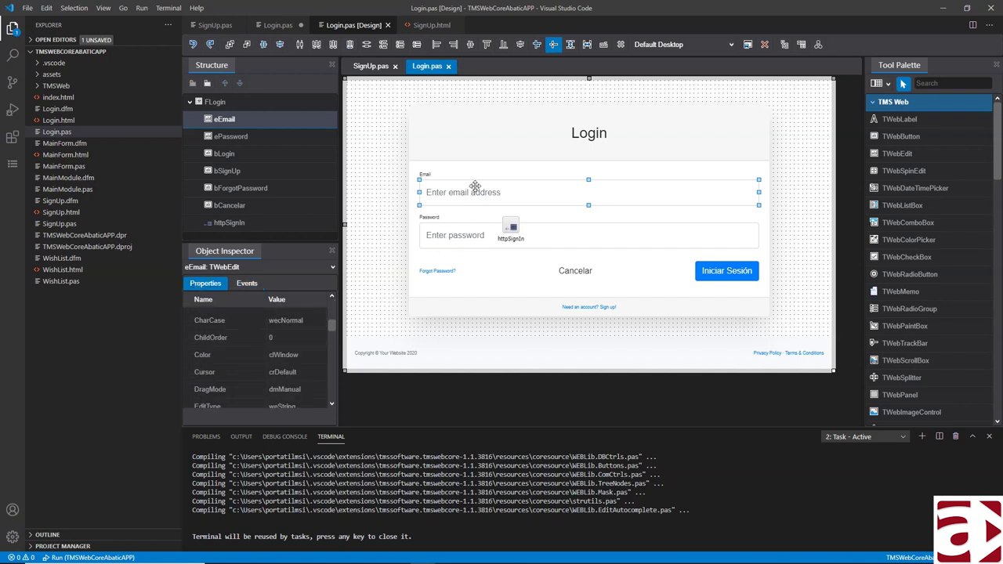
pyautogui.scroll(-2, 320, 376)
pyautogui.click(300, 353)
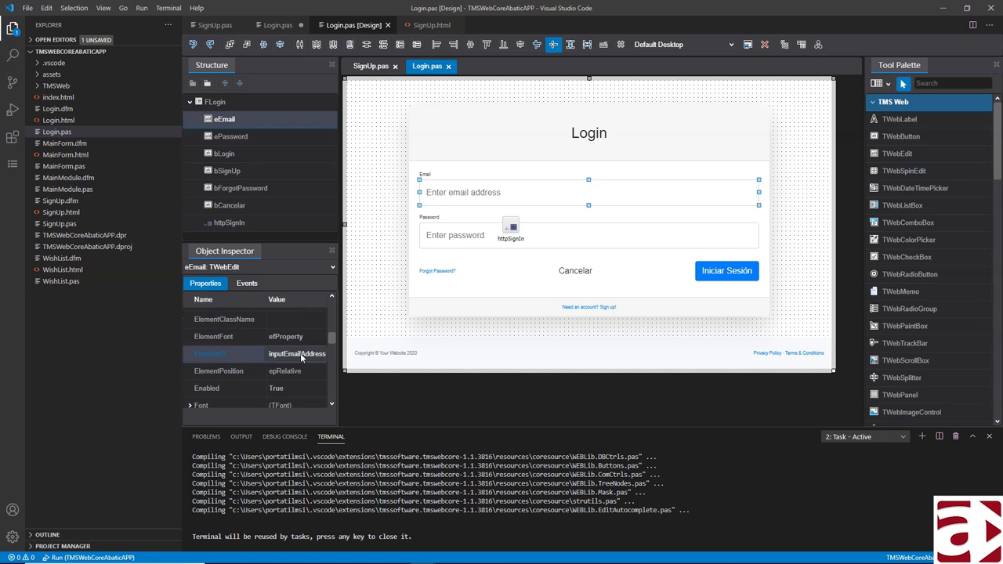
# - Confirm the password edit's ElementID is inputPassword, then rebuild and run the project
pyautogui.click(463, 228)
pyautogui.scroll(5, 287, 367)
pyautogui.scroll(-5, 287, 373)
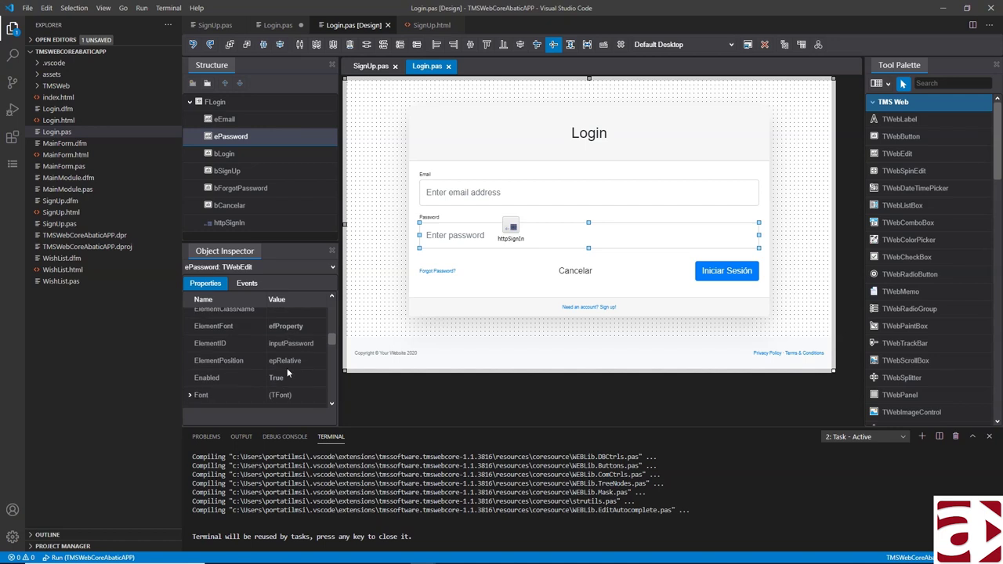
pyautogui.click(302, 345)
pyautogui.click(13, 110)
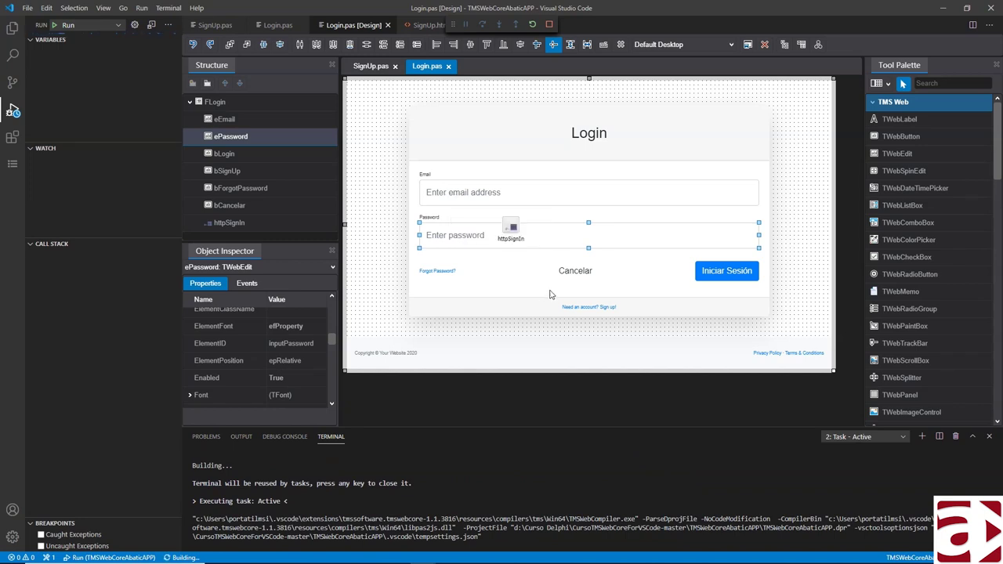
pyautogui.click(511, 226)
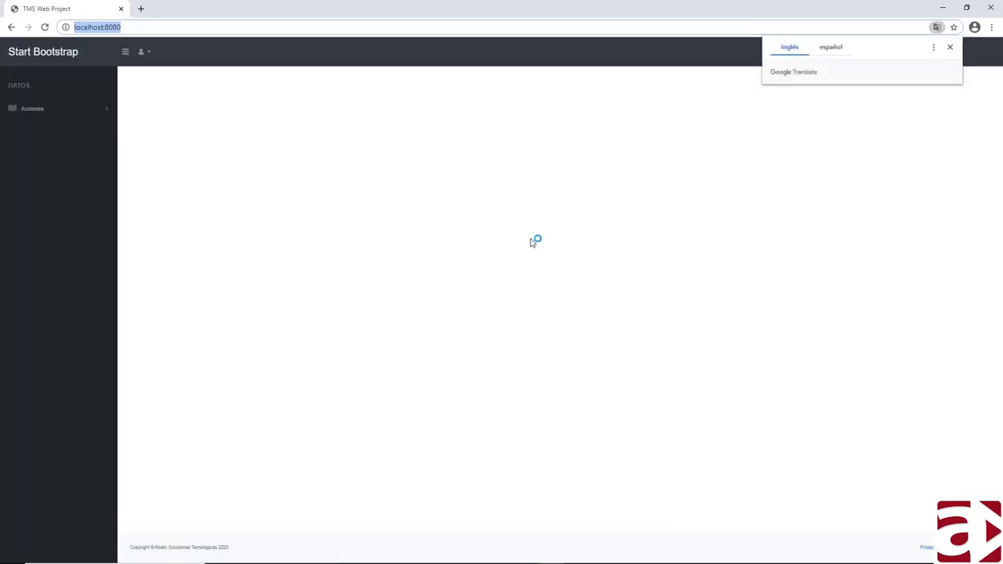
# - Log in with the prefilled credentials, open the empty Lista de deseos, and start a new wish
pyautogui.click(950, 49)
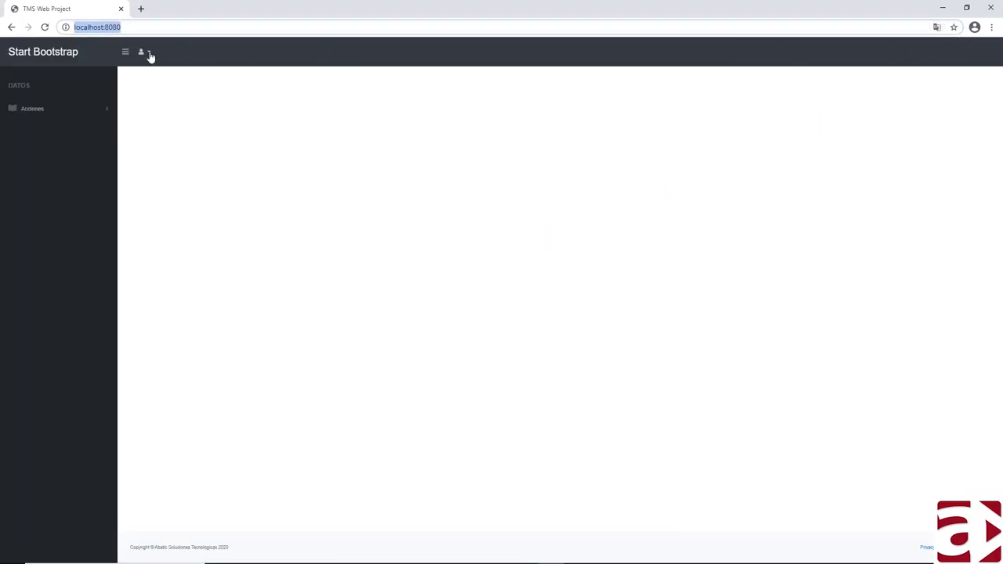
pyautogui.click(146, 53)
pyautogui.click(112, 80)
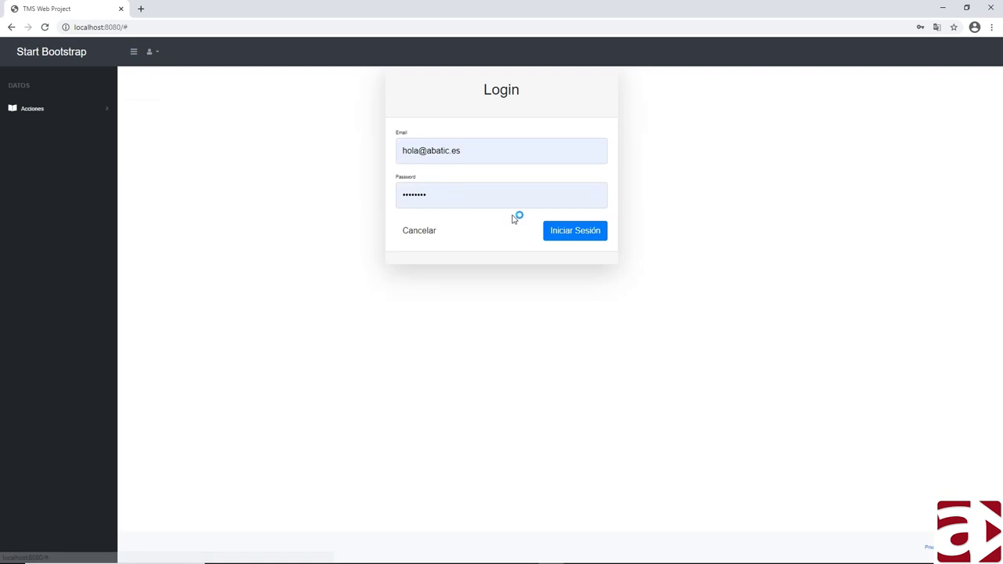
pyautogui.click(572, 230)
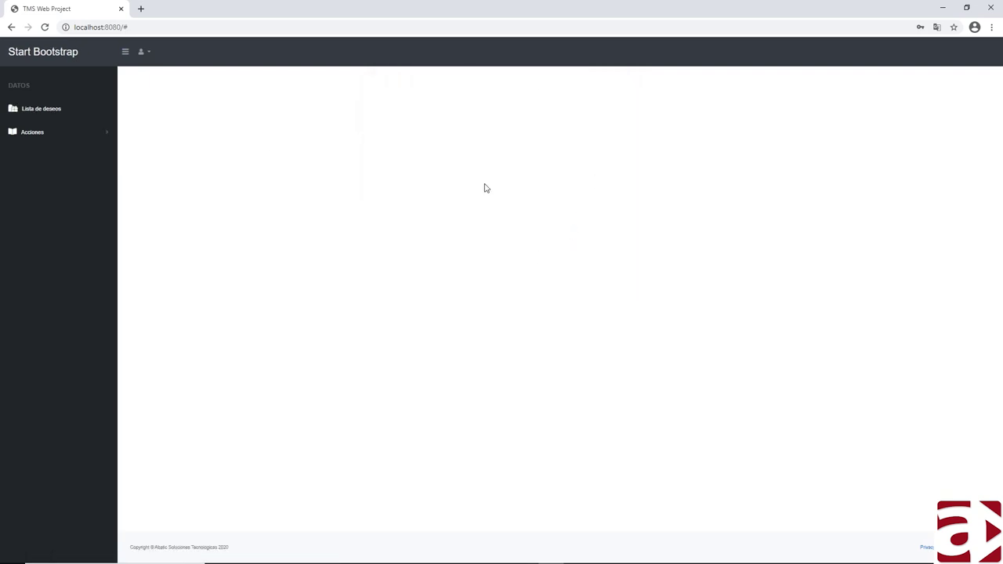
pyautogui.click(42, 109)
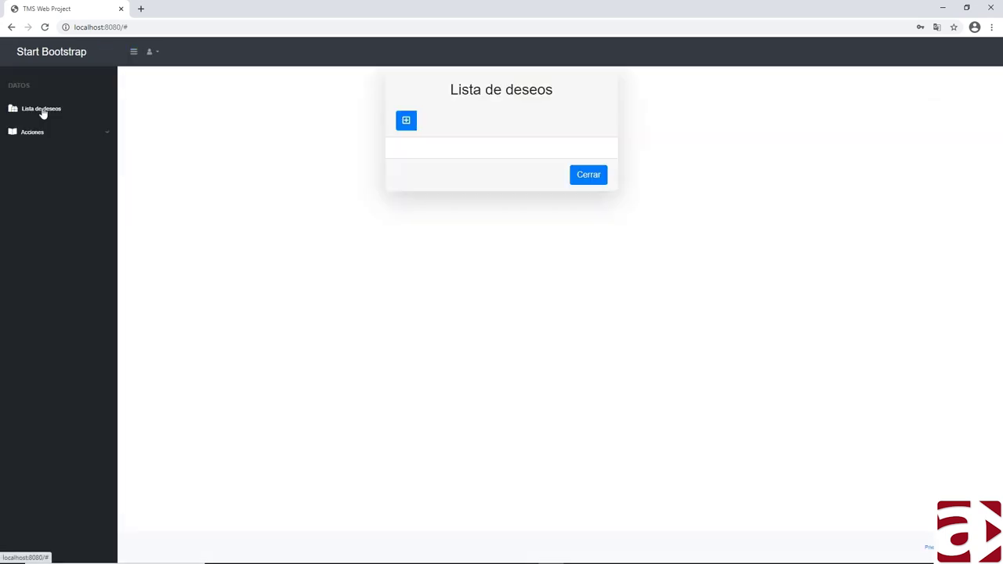
pyautogui.click(406, 121)
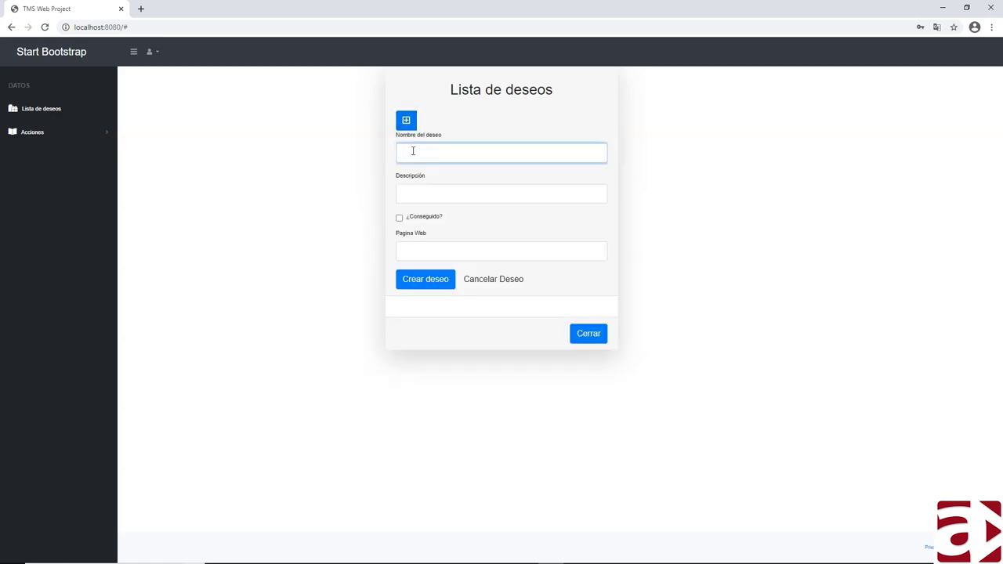
# - Fill in wish 'Aprender TMS Web Core', described 'me voy a apuntar en un curso', and submit it
pyautogui.write('Aprender TMS Web Core')
pyautogui.press('Tab')
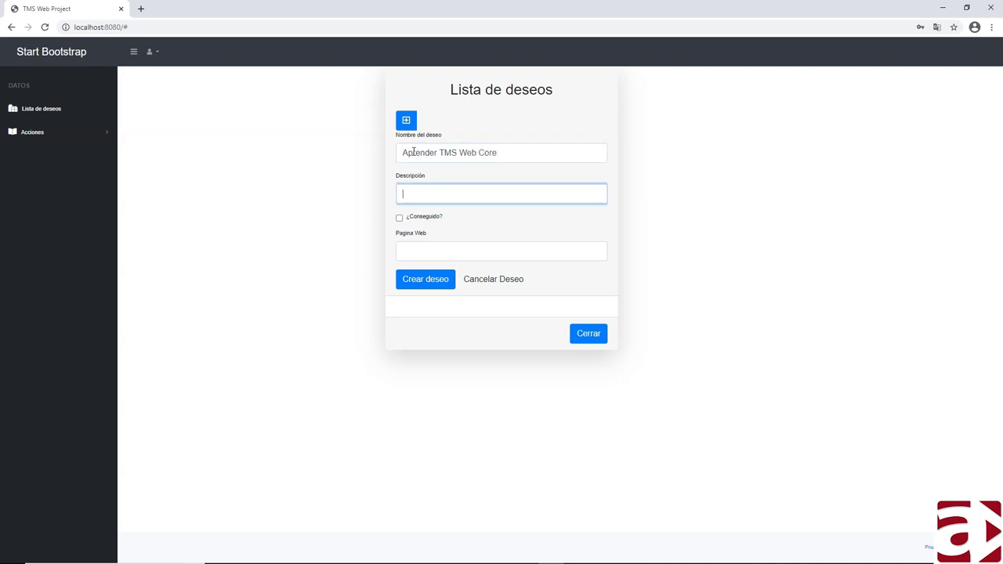
pyautogui.write('me voy a apuntar en u')
pyautogui.press('Tab')
pyautogui.press('Tab')
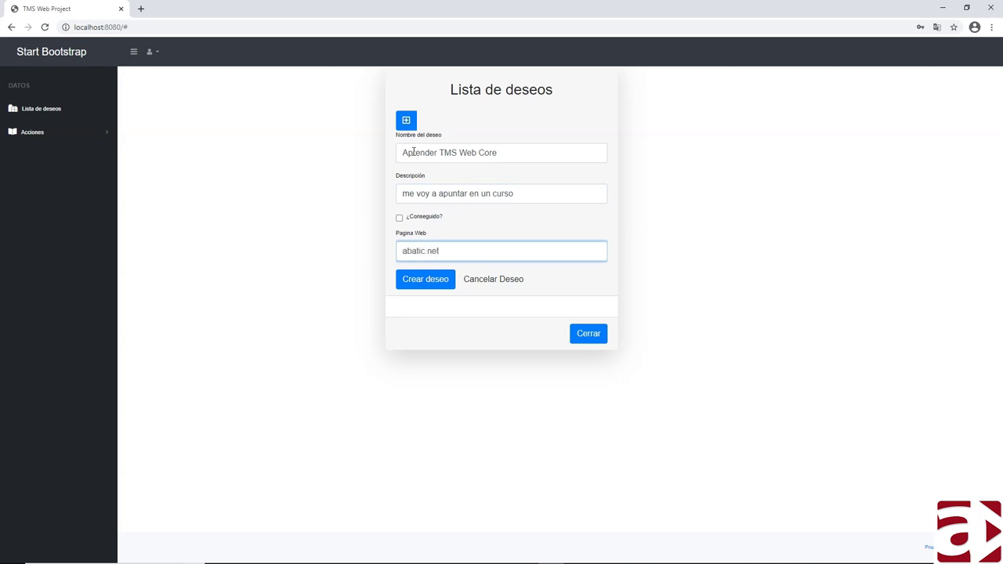
pyautogui.click(415, 283)
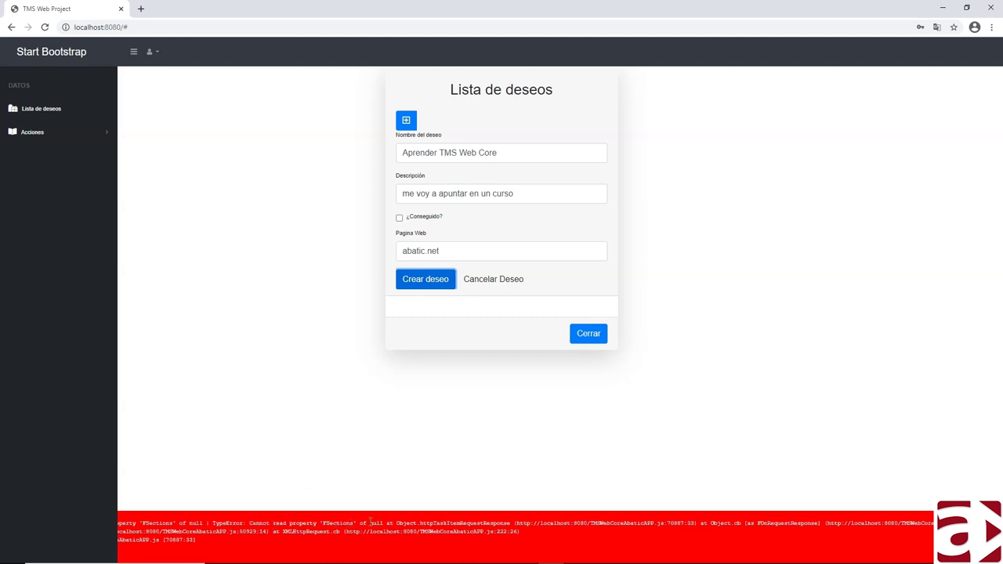
pyautogui.moveTo(537, 525); pyautogui.dragTo(609, 523)
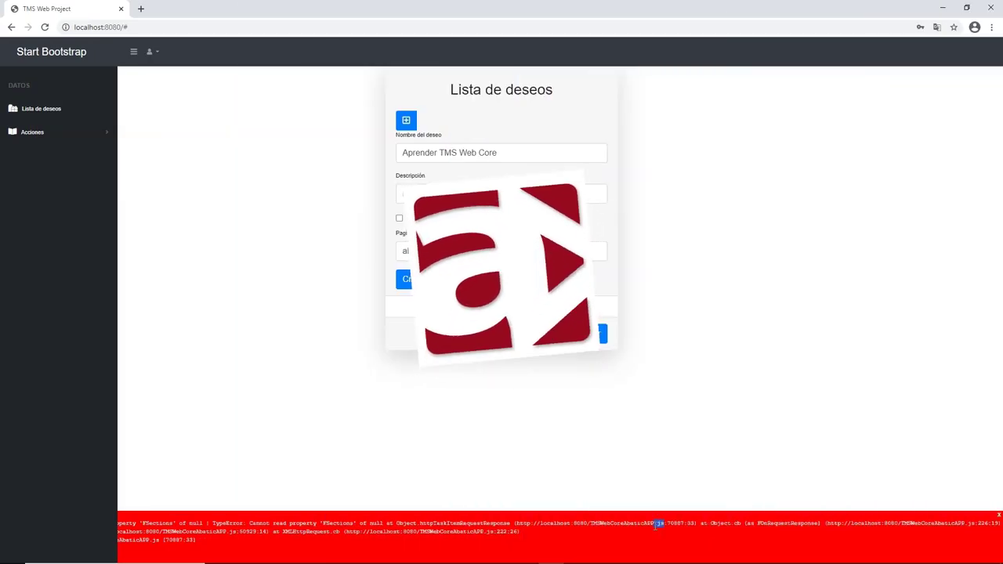
pyautogui.click(666, 527)
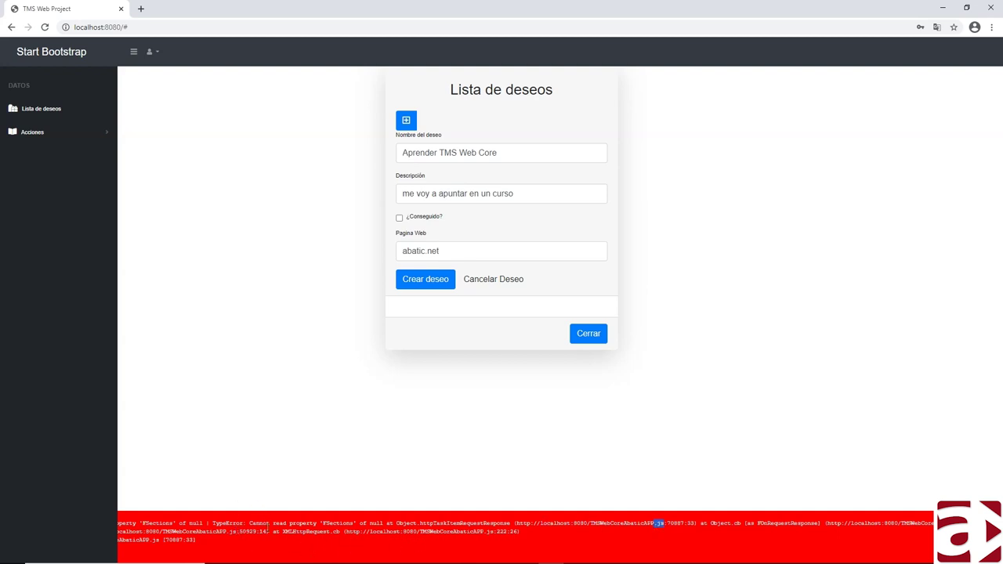
pyautogui.click(430, 278)
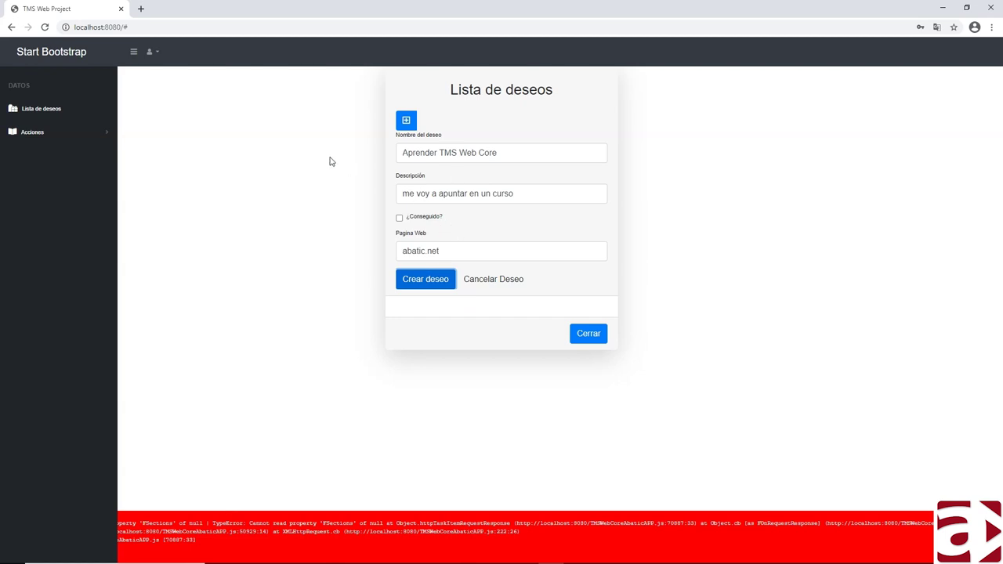
# - Turn off Preserve log in DevTools, close DevTools, and reload the app page
pyautogui.press('F12')
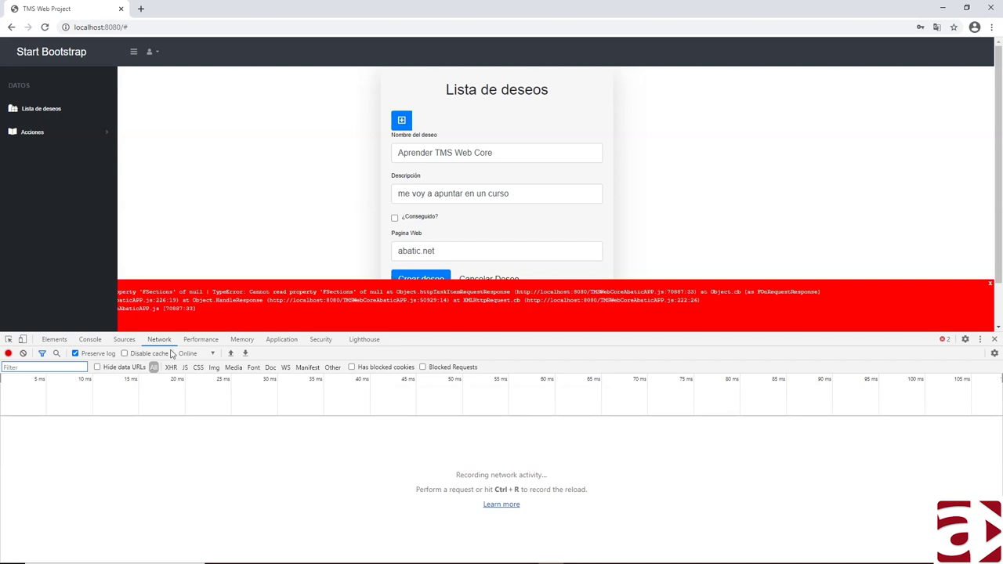
pyautogui.click(90, 353)
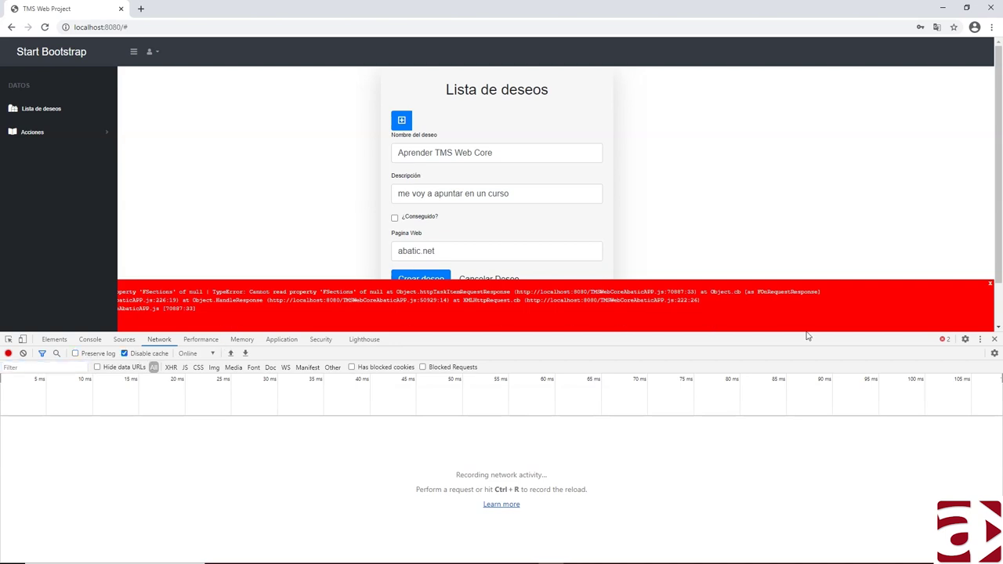
pyautogui.click(993, 340)
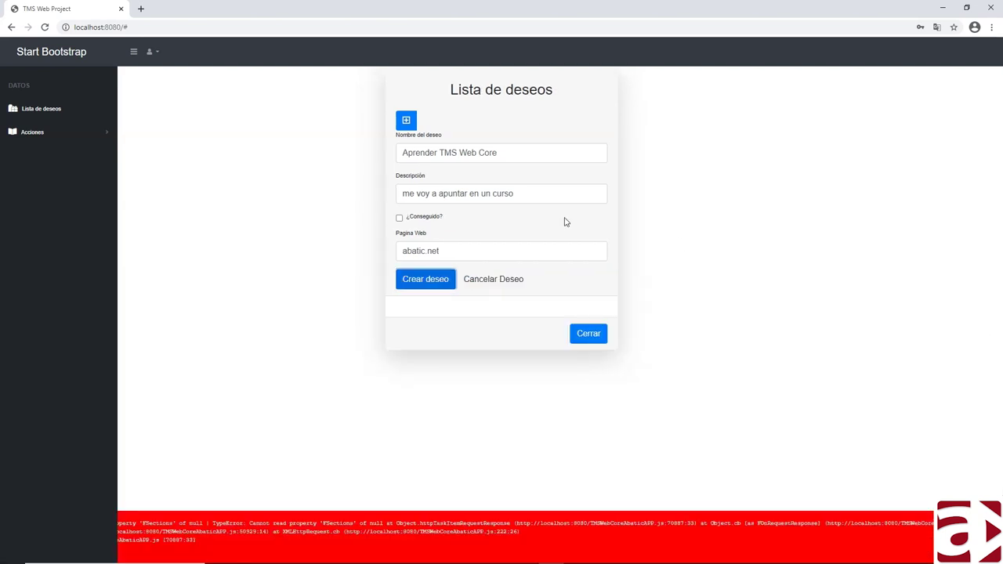
pyautogui.click(45, 27)
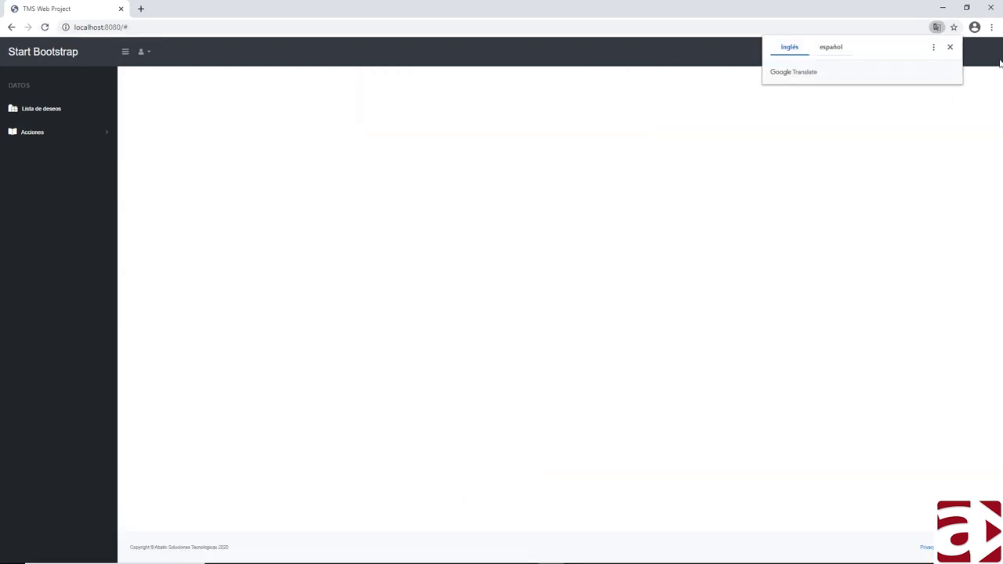
# - Reopen Lista de deseos and expand the first 'Aprender TMS Web Core' wish
pyautogui.click(950, 47)
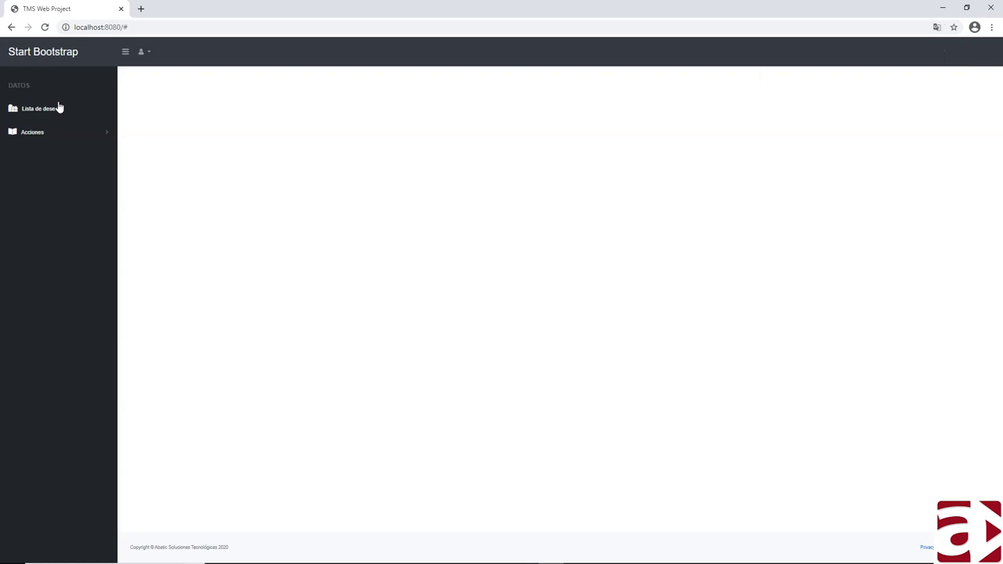
pyautogui.click(41, 108)
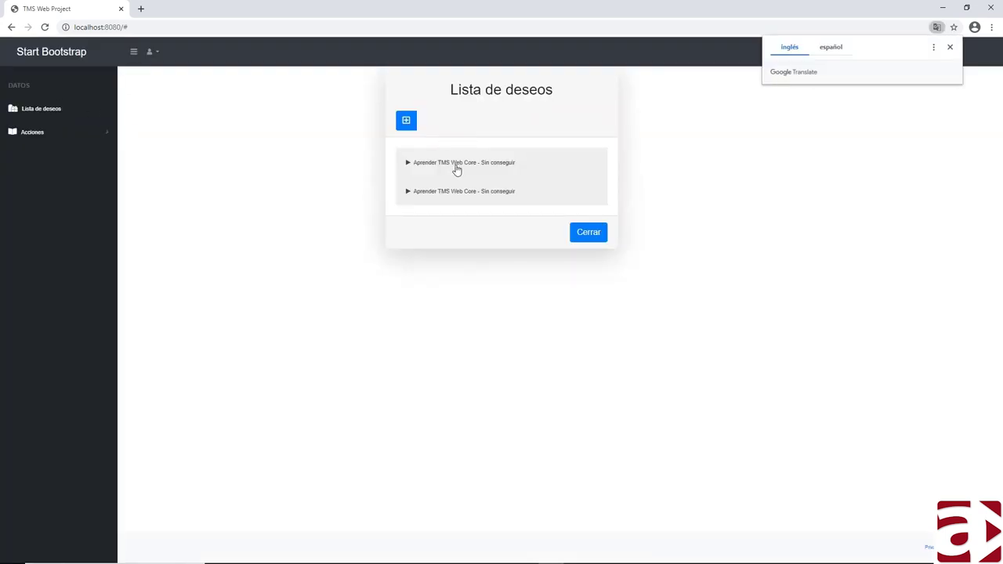
pyautogui.click(408, 166)
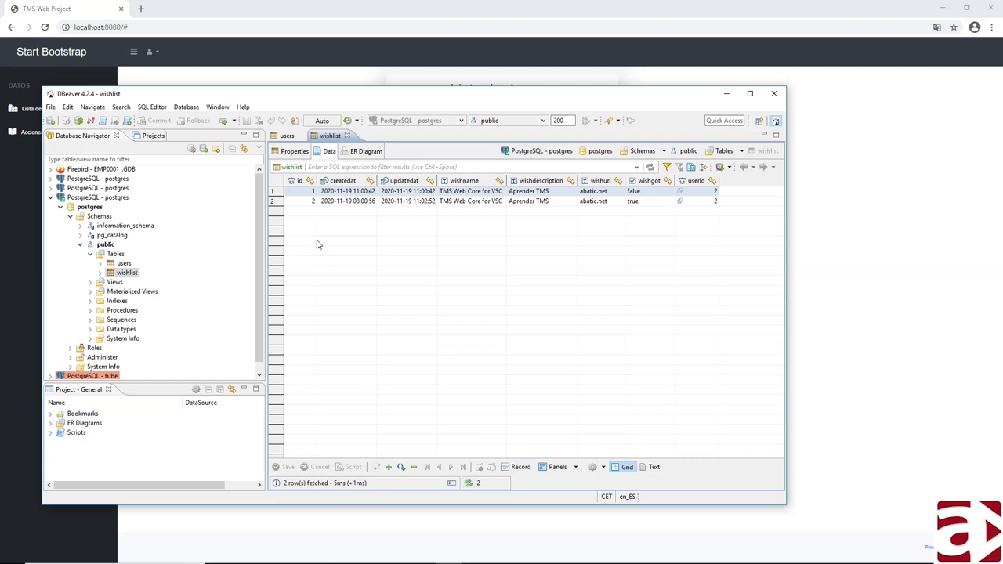
# - Refresh the DBeaver wishlist grid with F5, then bring Chrome back to the front
pyautogui.press('F5')
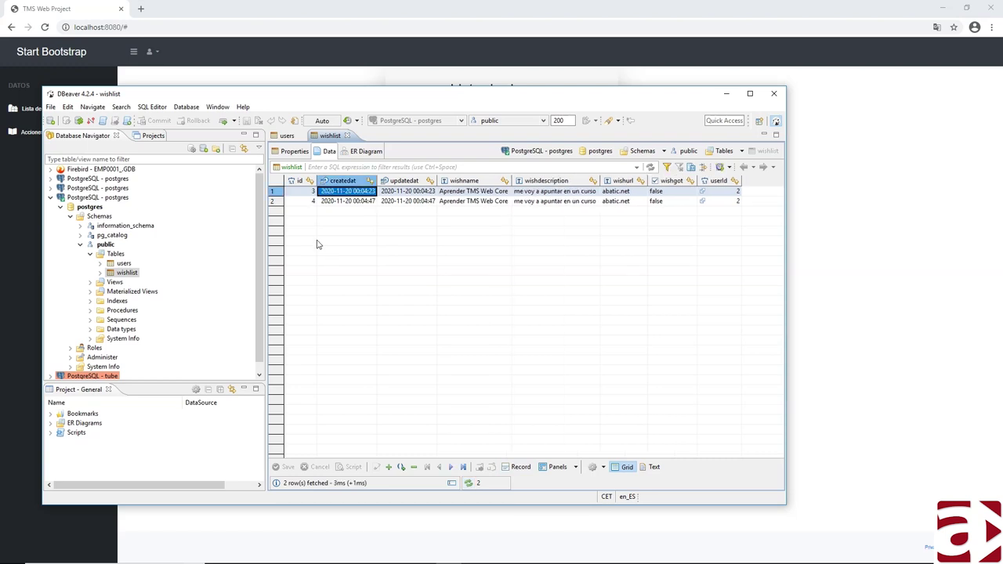
pyautogui.click(313, 12)
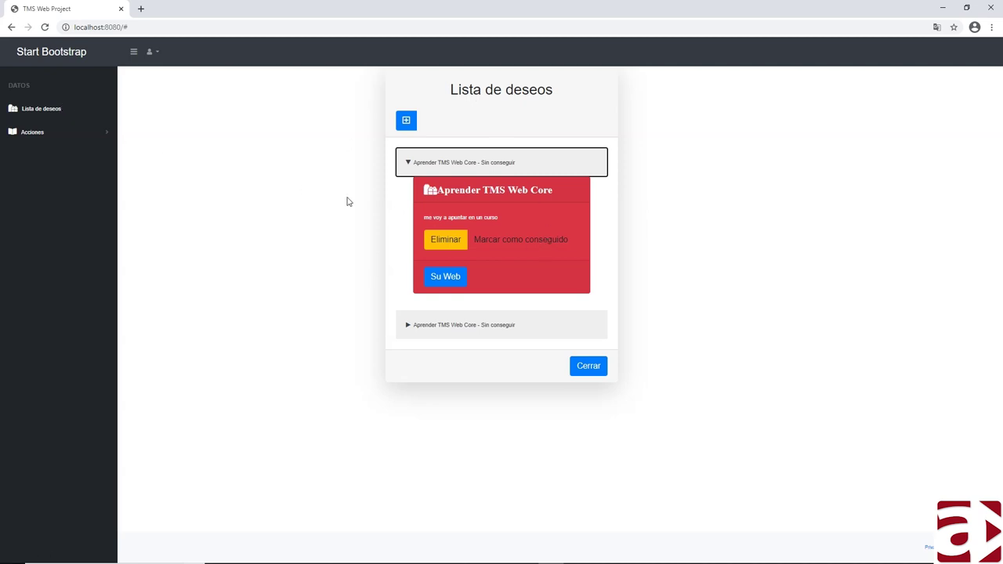
# - Mark both 'Aprender TMS Web Core' wishes as Conseguido and expand their details
pyautogui.click(508, 246)
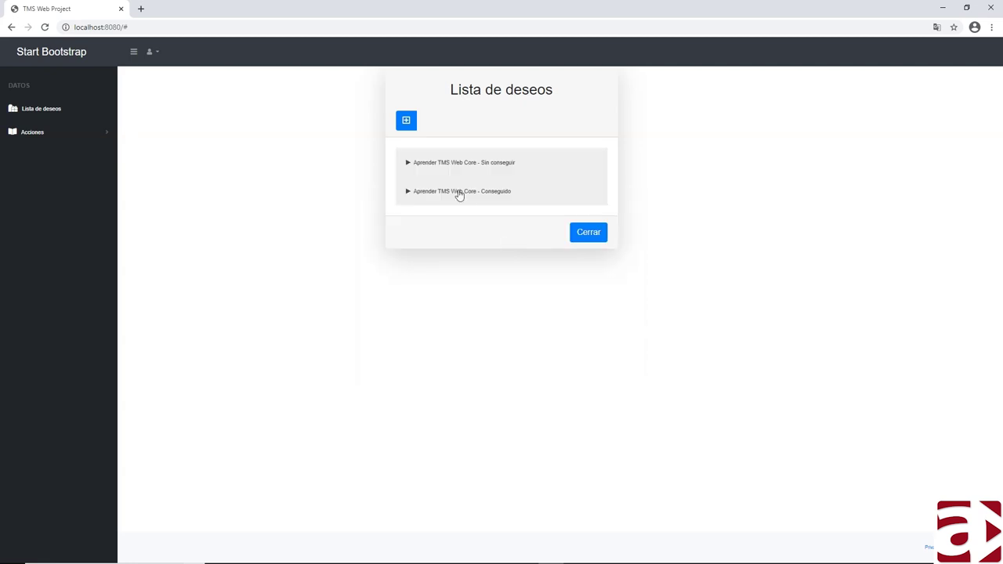
pyautogui.click(459, 192)
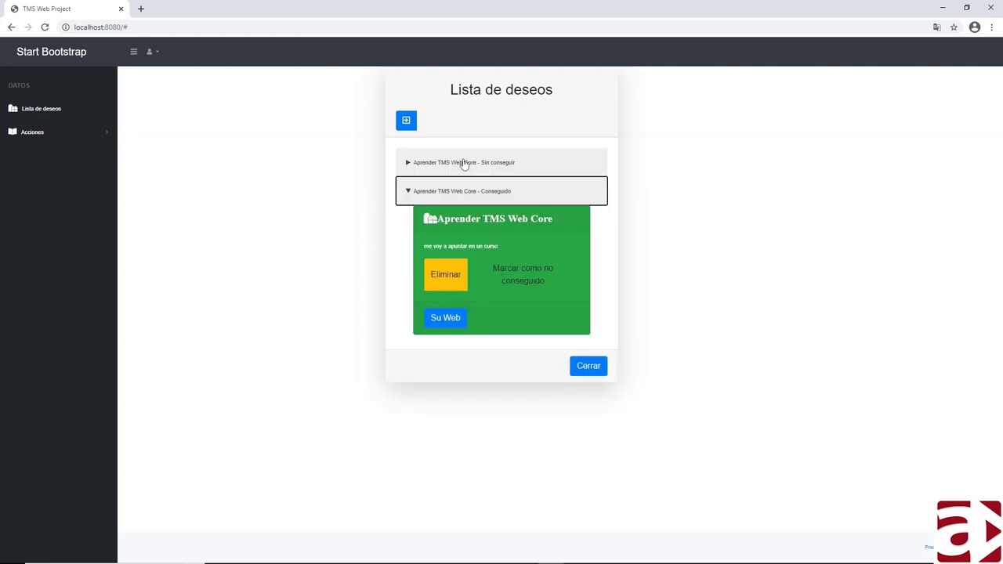
pyautogui.click(464, 162)
pyautogui.click(514, 242)
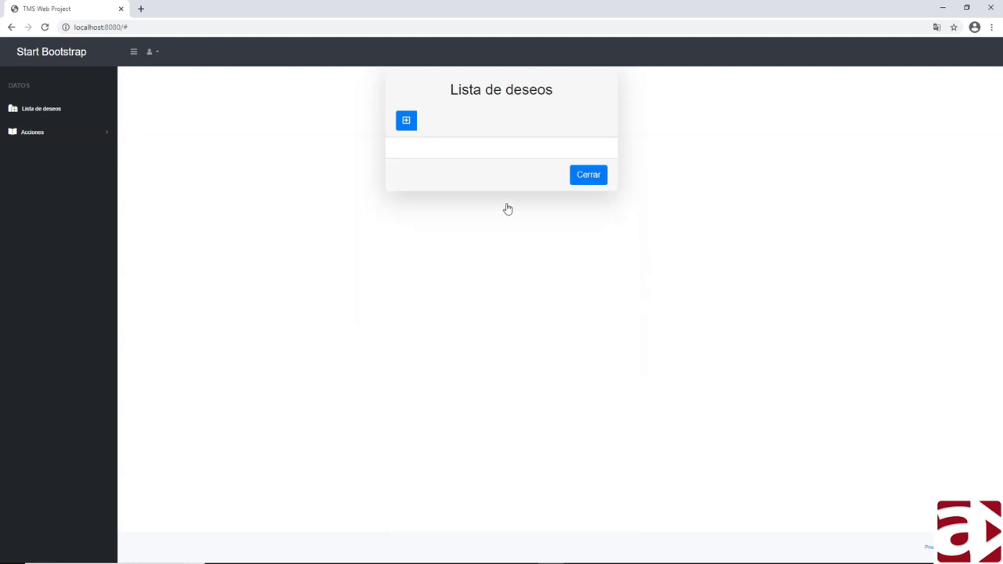
pyautogui.click(468, 165)
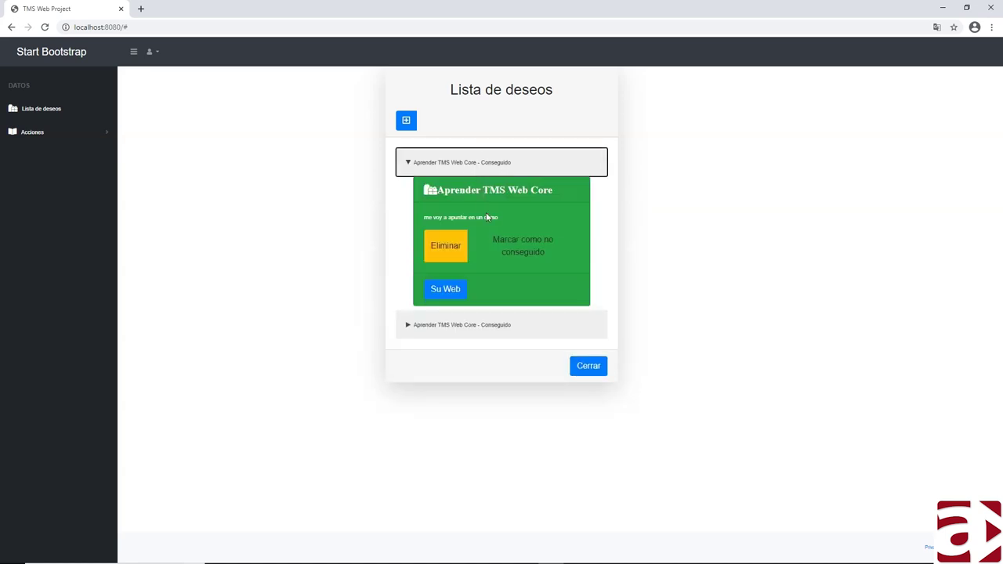
pyautogui.click(495, 324)
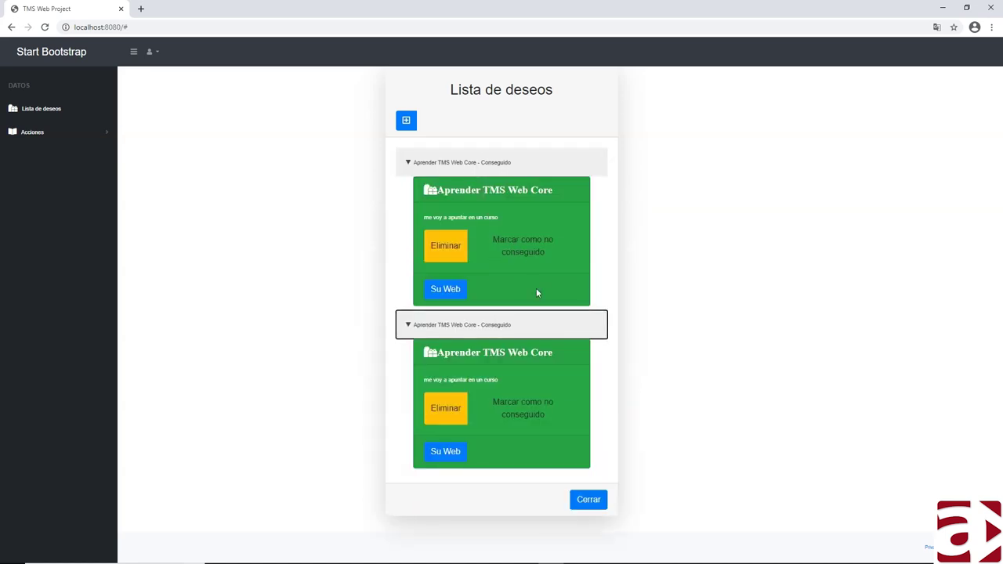
# - Open a wish's abatic.net web link, then close that abatic.net tab
pyautogui.click(446, 289)
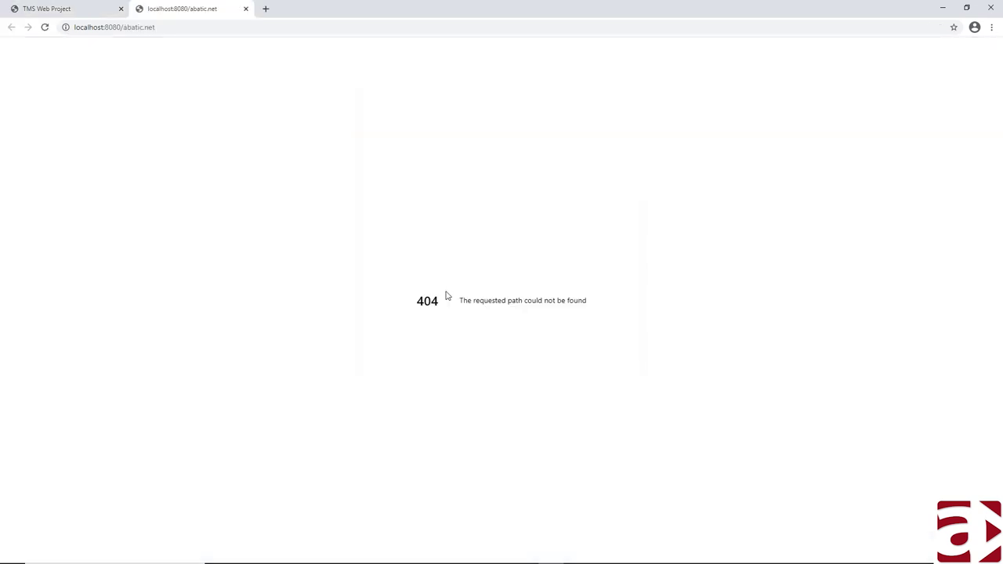
pyautogui.doubleClick(125, 27)
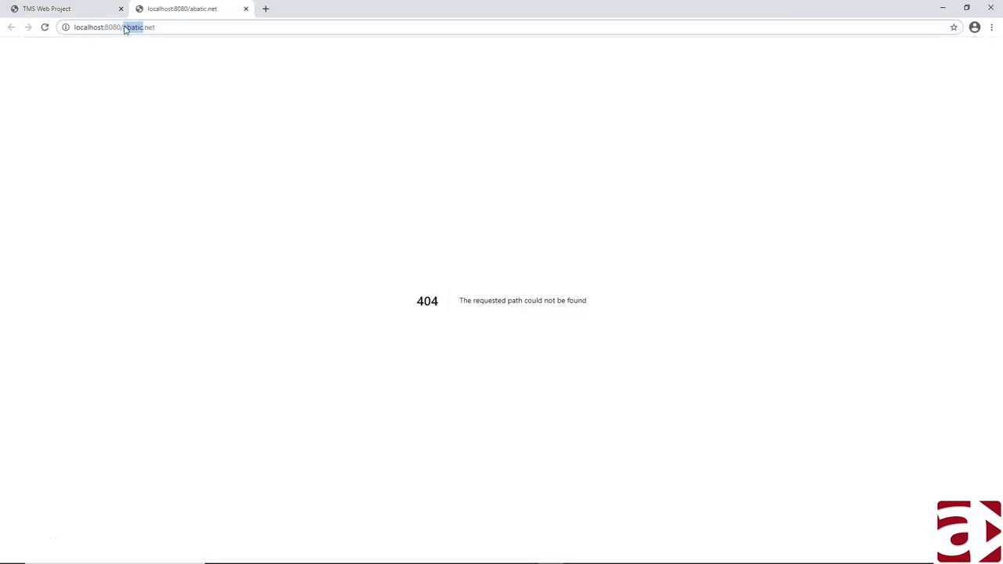
pyautogui.middleClick(168, 12)
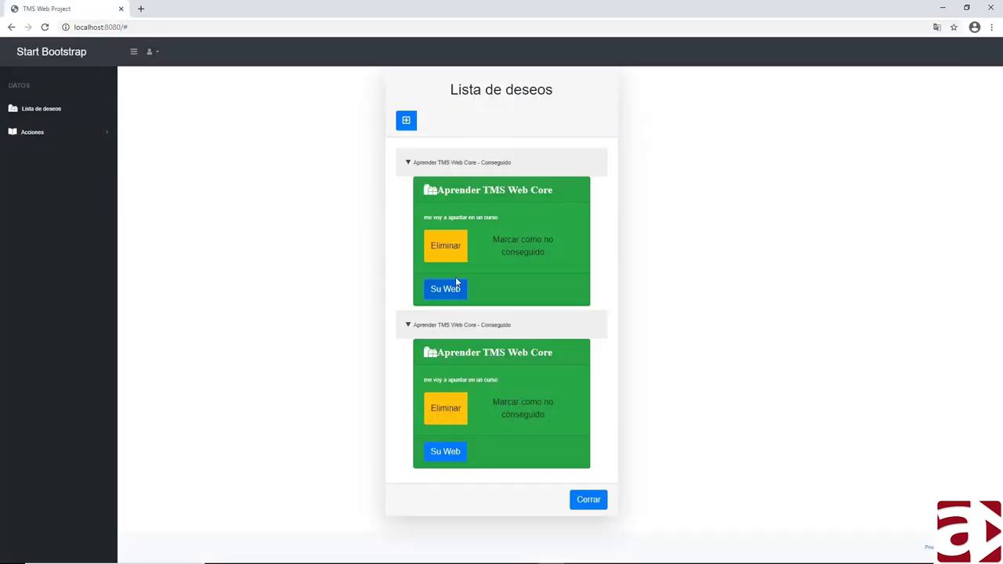
# - Create a wish named 'abc', description abc, web page abatic.net
pyautogui.click(406, 120)
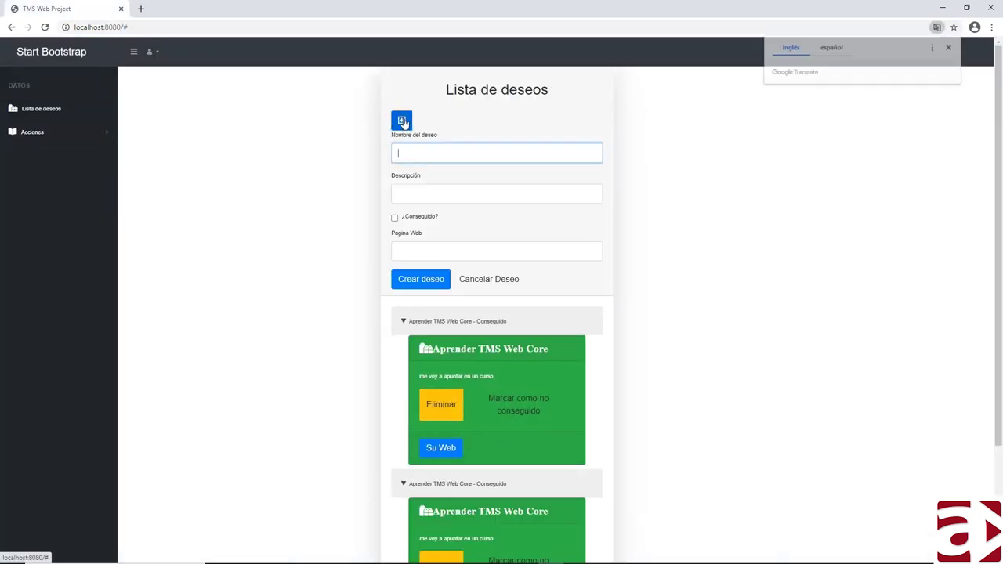
pyautogui.click(439, 151)
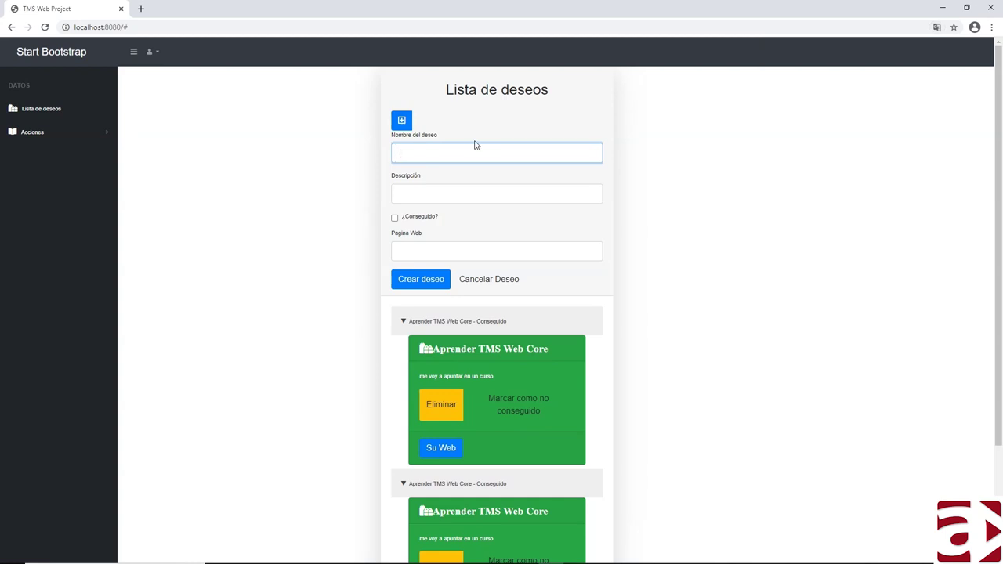
pyautogui.write('abc')
pyautogui.press('Tab')
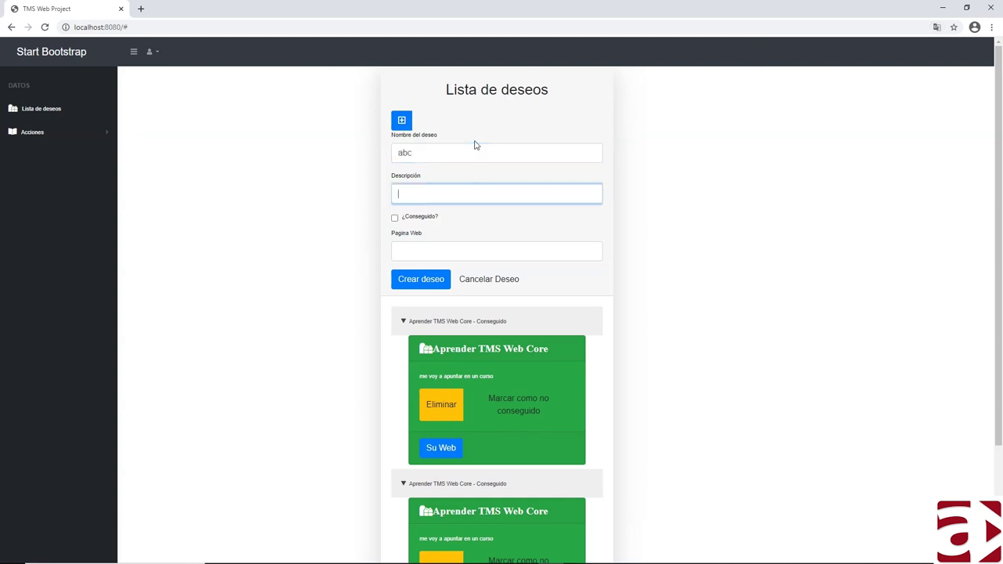
pyautogui.press('Tab')
pyautogui.press('Tab')
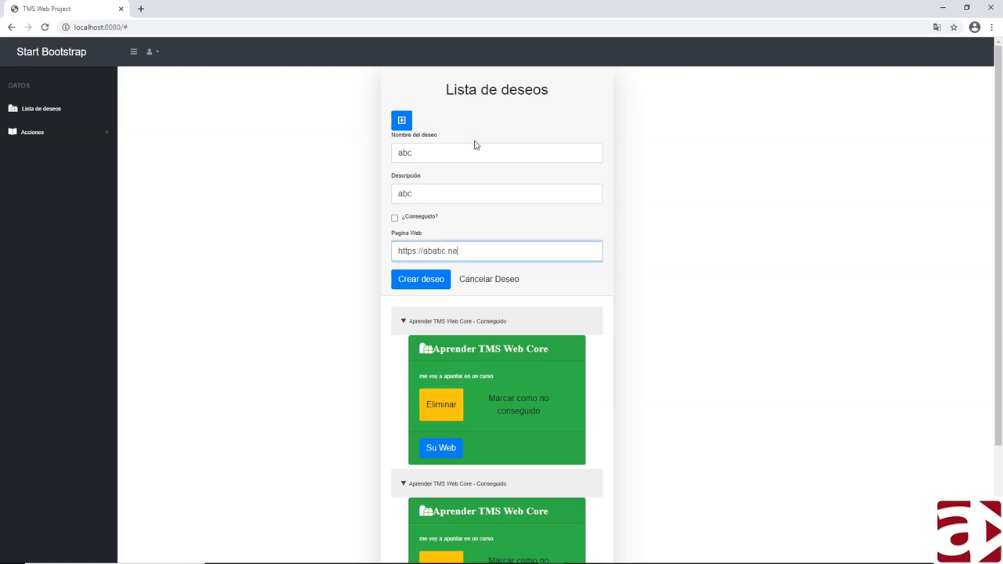
pyautogui.click(428, 283)
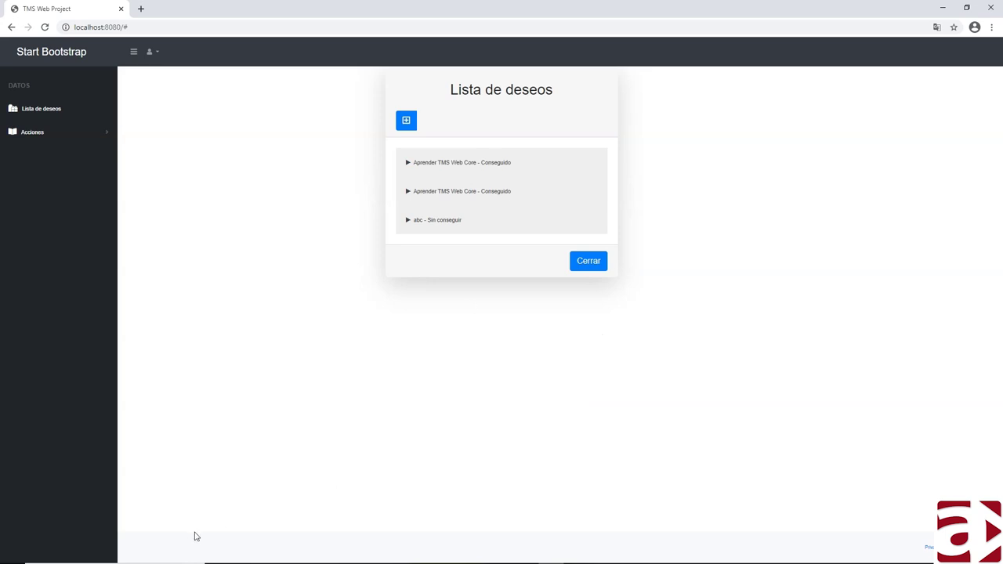
# - Expand the abc wish, browse its abatic.net link in a new tab, then return to the list
pyautogui.click(407, 221)
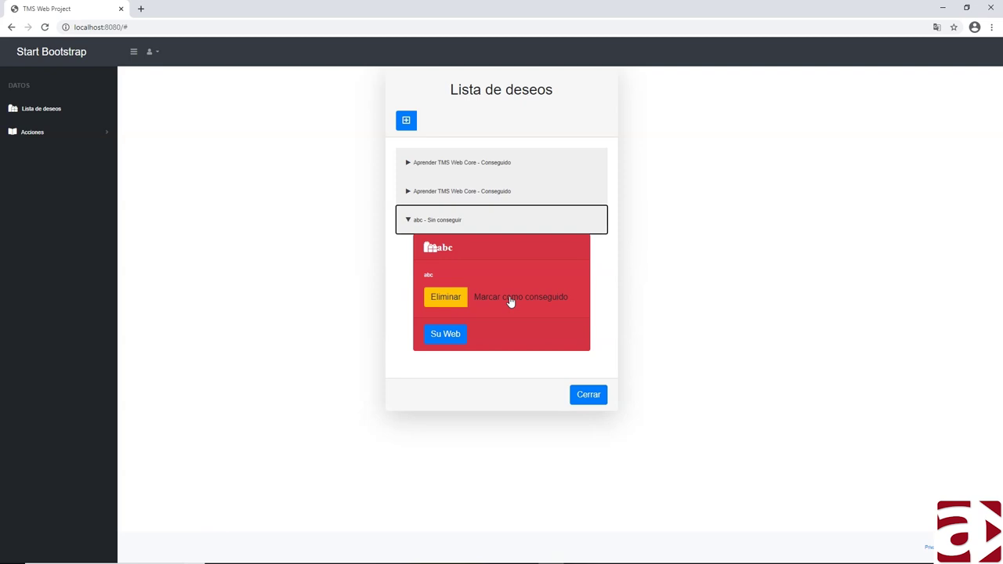
pyautogui.click(440, 342)
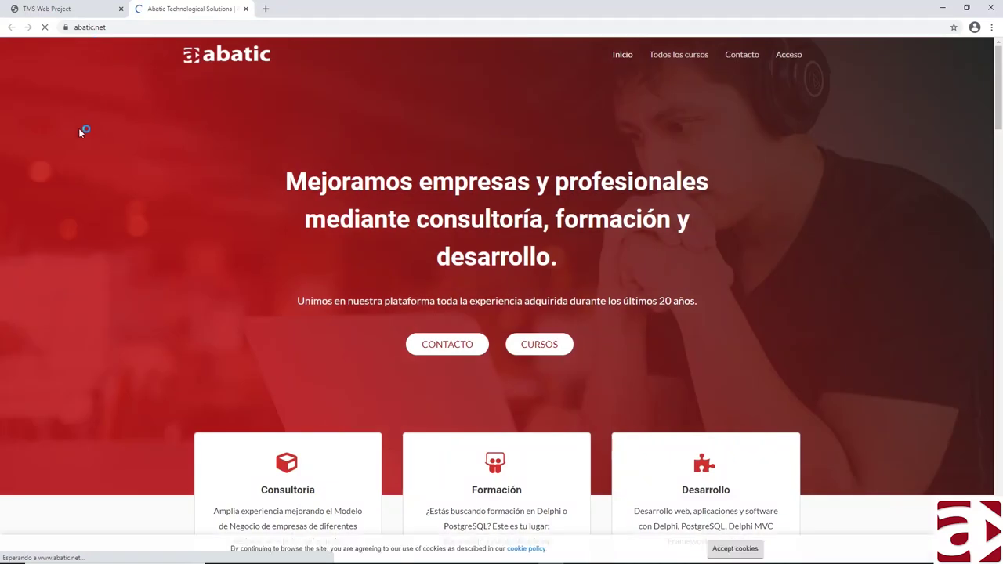
pyautogui.scroll(-6, 78, 128)
pyautogui.scroll(-10, 78, 128)
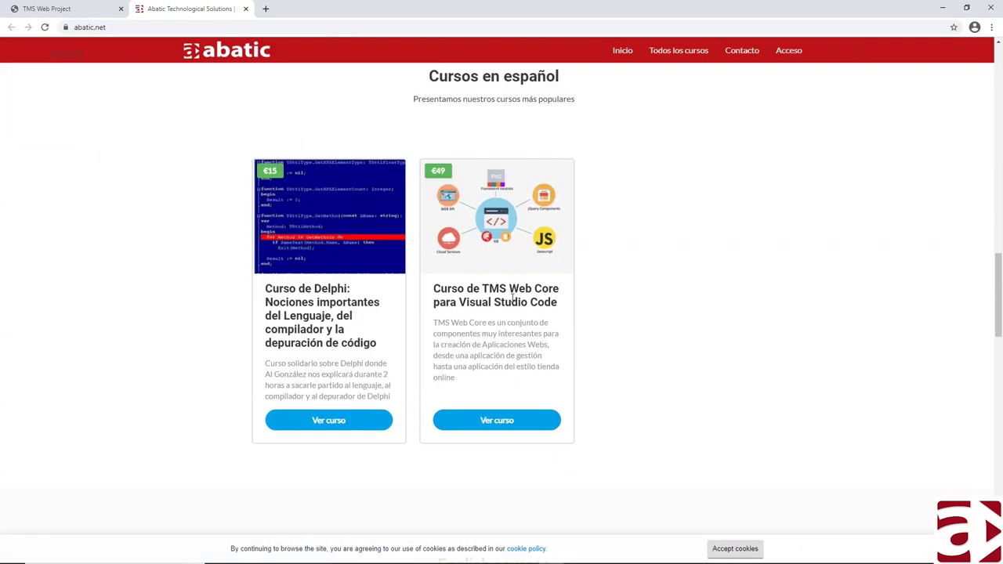
pyautogui.click(57, 9)
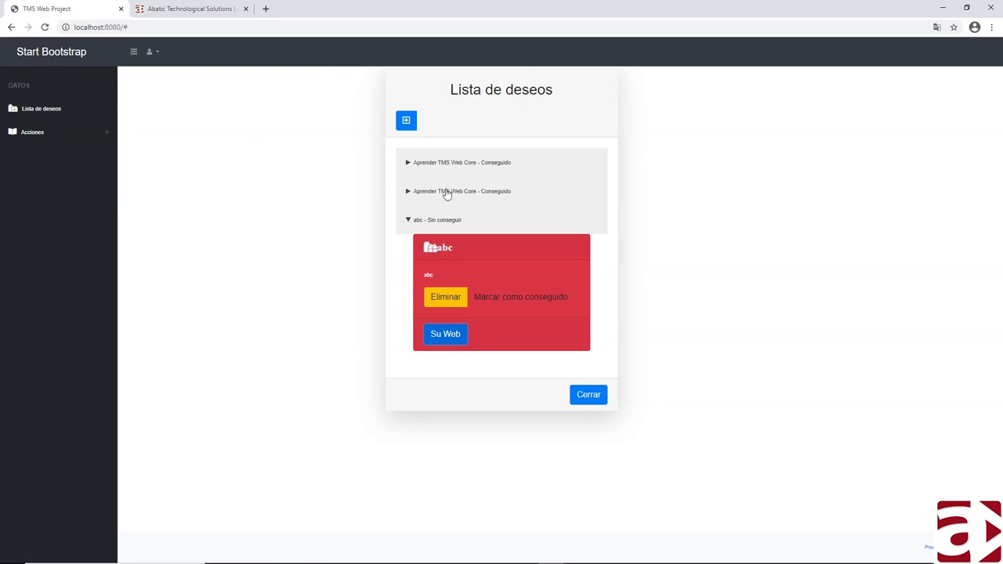
# - Expand both 'Aprender TMS Web Core' wishes, then collapse them and the abc wish
pyautogui.click(414, 164)
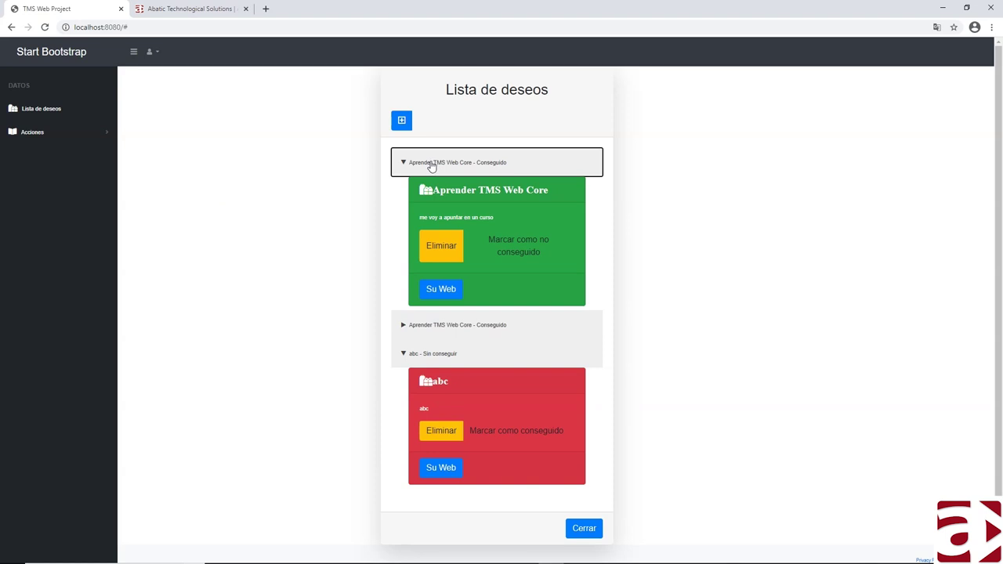
pyautogui.click(449, 323)
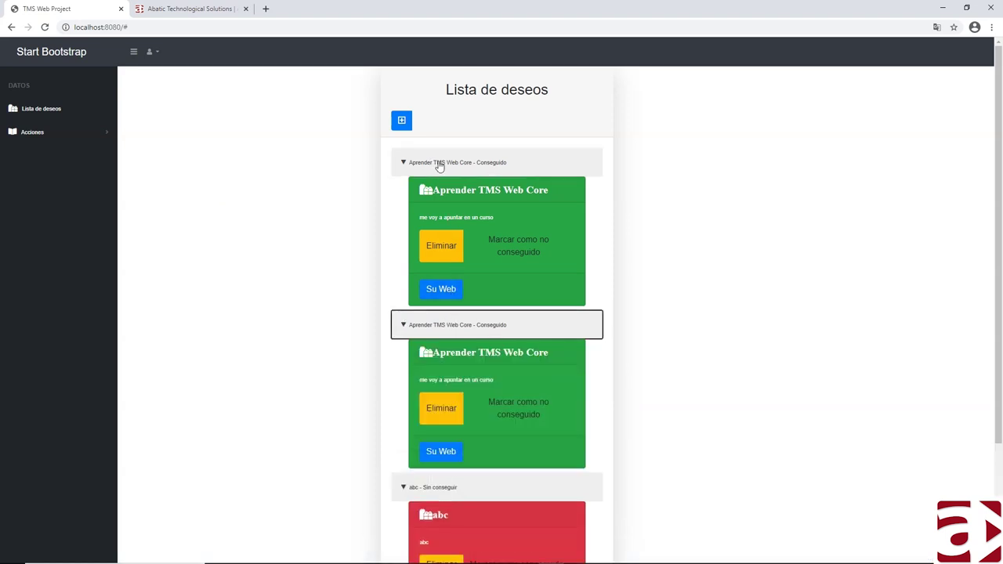
pyautogui.scroll(-2, 443, 314)
pyautogui.click(441, 384)
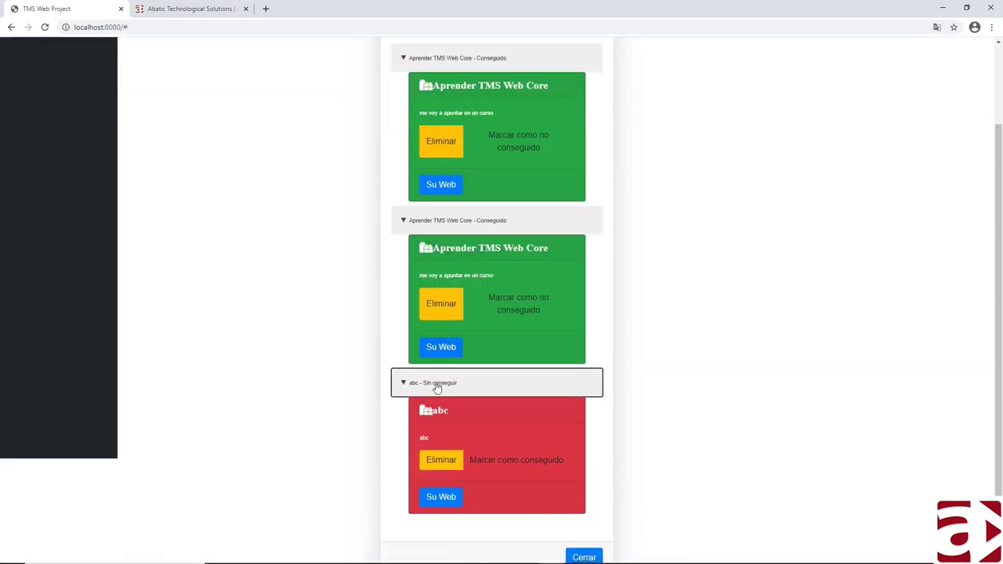
pyautogui.click(439, 311)
pyautogui.click(420, 163)
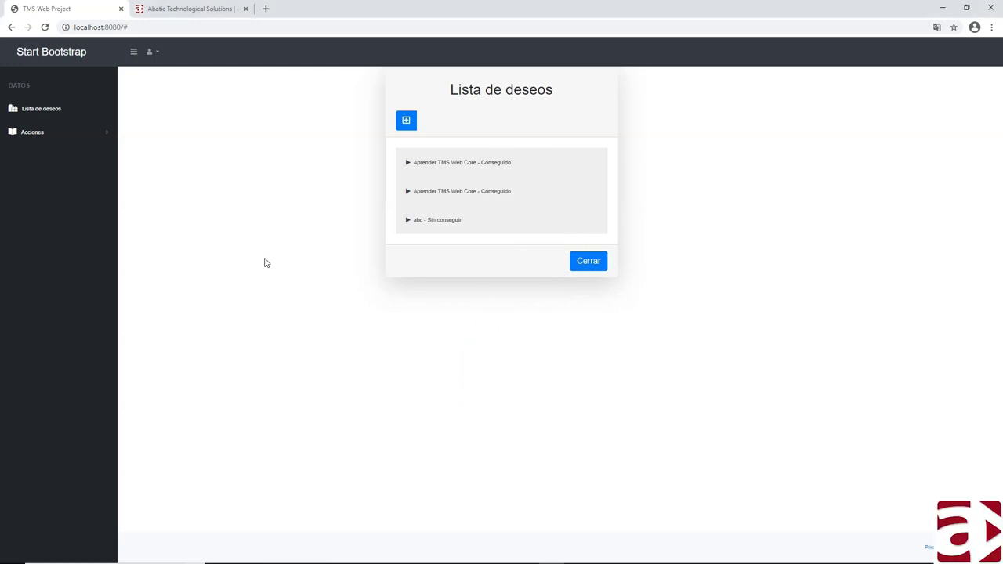
# - Load the GitHub organisation page in an incognito window and open the CursoTMSWebCoreForVSCode repository
pyautogui.hotkey('ctrl', 'shift', 'n')
pyautogui.write('https://github.com/abatic-st')
pyautogui.press('Return')
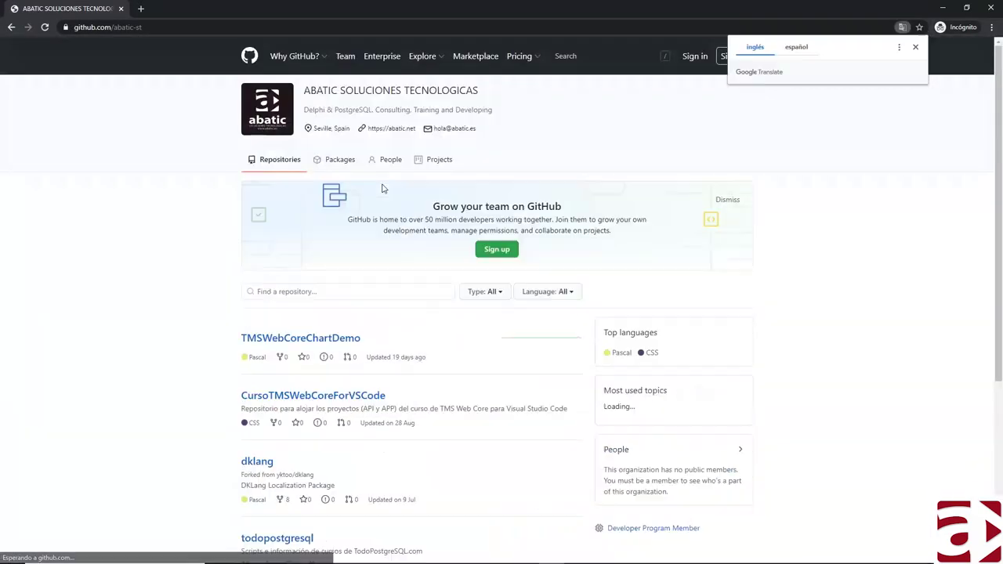
pyautogui.scroll(-3, 151, 302)
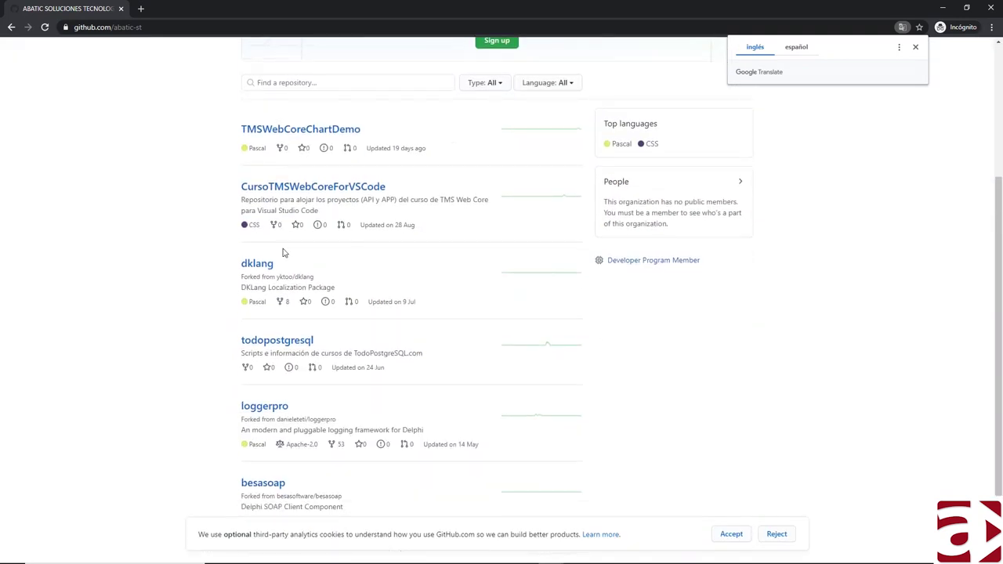
pyautogui.click(255, 188)
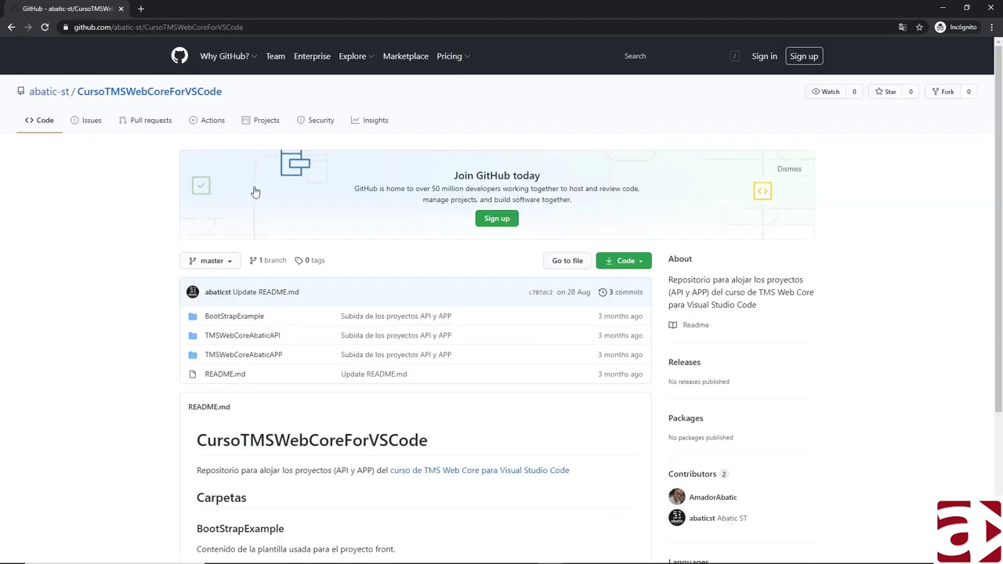
# - Read the TMSWebCoreAbaticAPI folder's README, highlighting the ORM_DATABASE setting
pyautogui.scroll(-1, 124, 249)
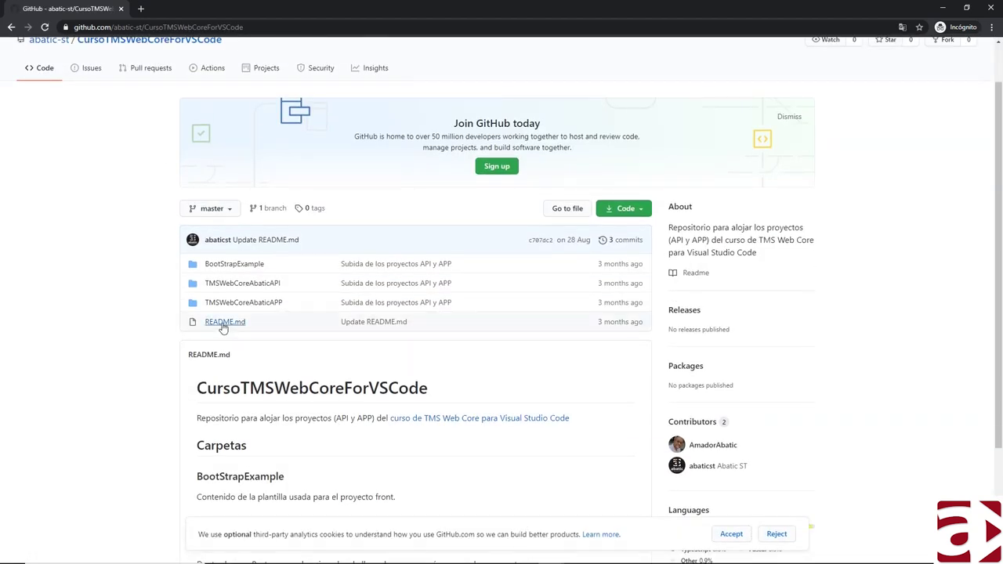
pyautogui.scroll(-2, 227, 329)
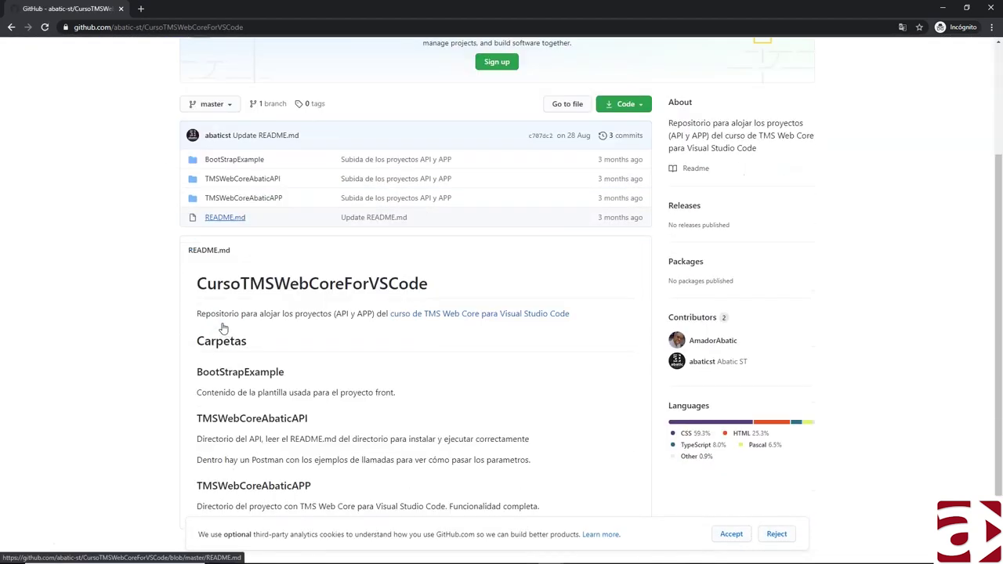
pyautogui.click(232, 180)
pyautogui.scroll(-2, 246, 368)
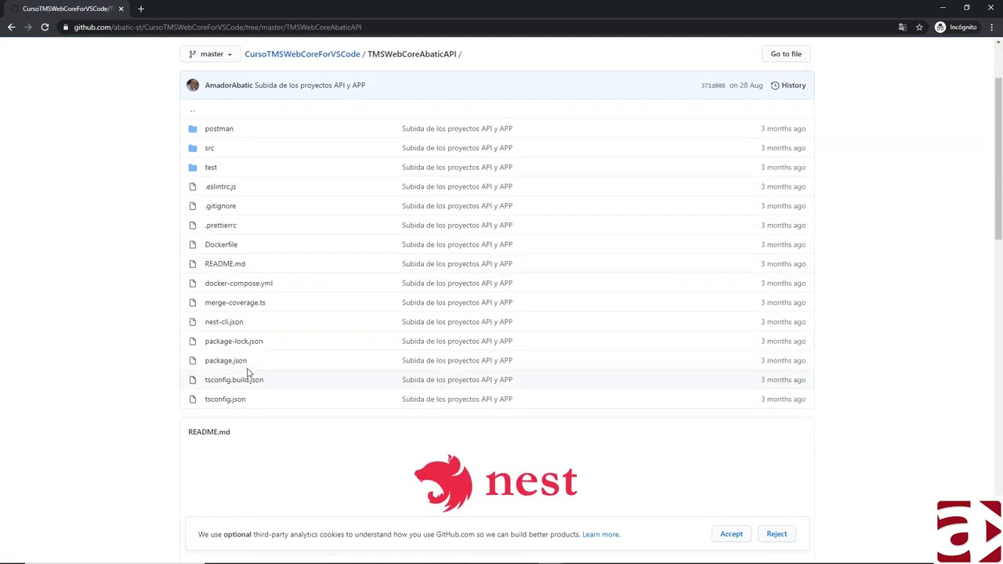
pyautogui.scroll(-11, 224, 413)
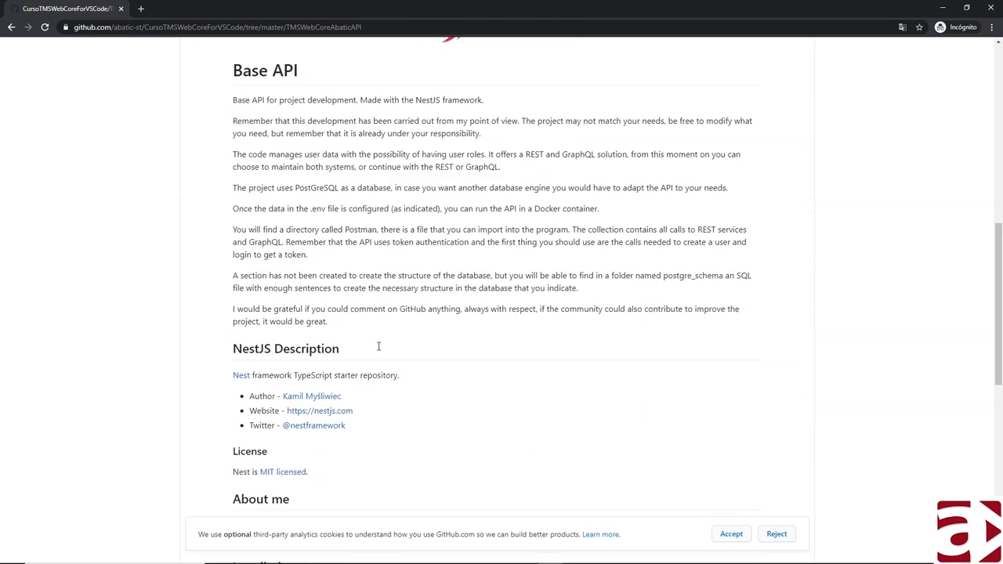
pyautogui.scroll(-2, 313, 306)
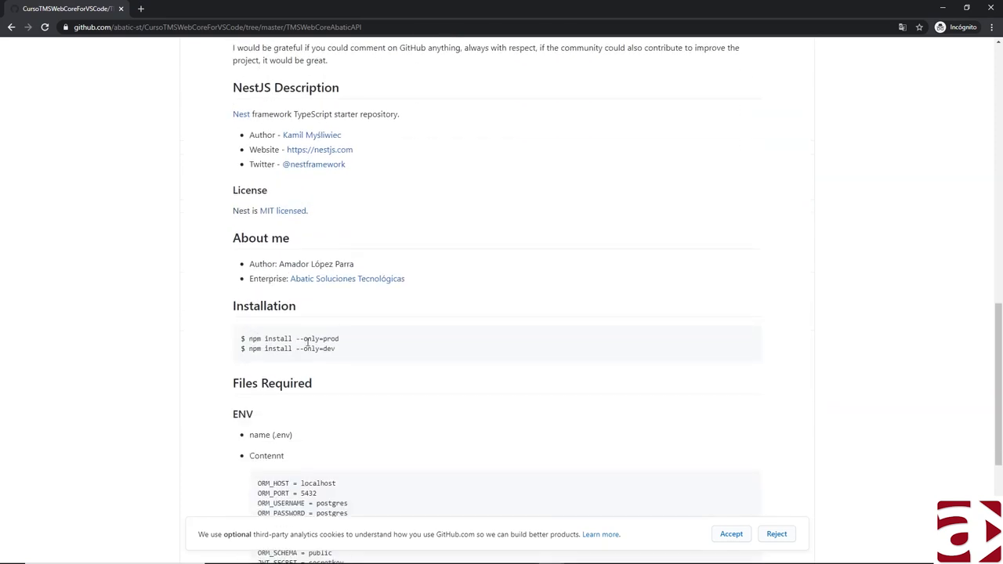
pyautogui.scroll(-5, 307, 343)
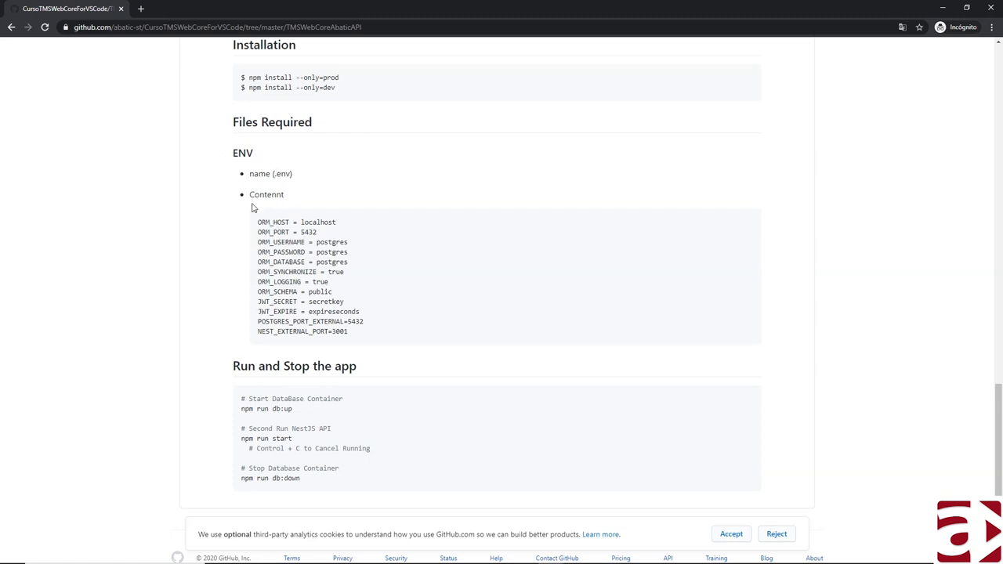
pyautogui.moveTo(270, 262); pyautogui.dragTo(277, 264)
# - Go back to the repository root and browse the TMSWebCoreAbaticAPP folder's files
pyautogui.click(11, 26)
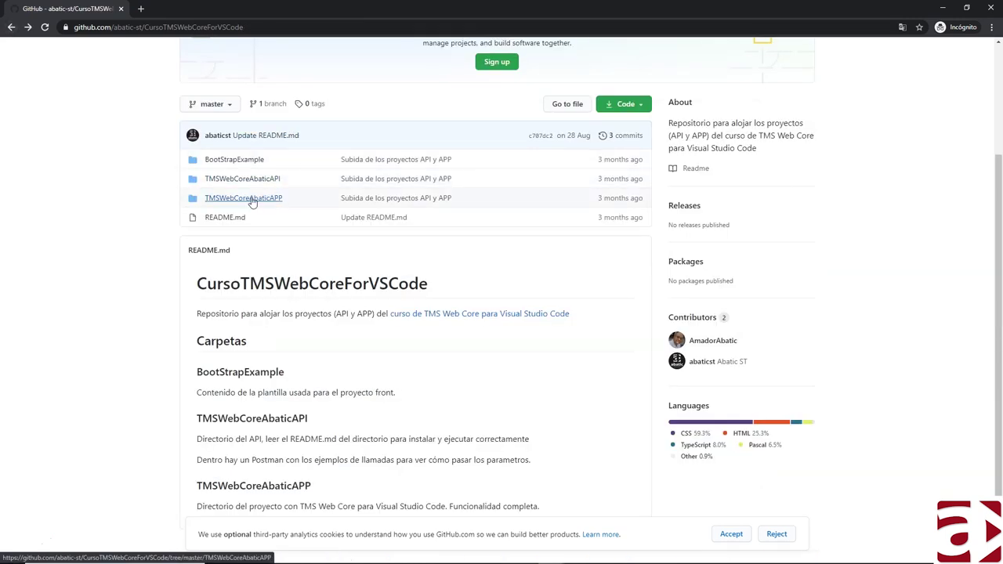
pyautogui.click(252, 199)
pyautogui.scroll(-1, 254, 321)
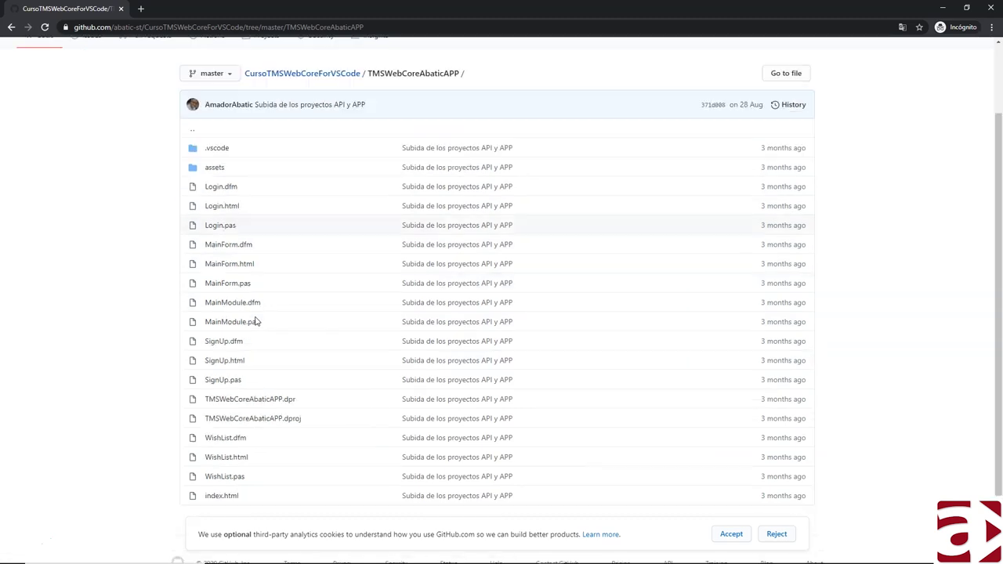
pyautogui.scroll(-1, 258, 337)
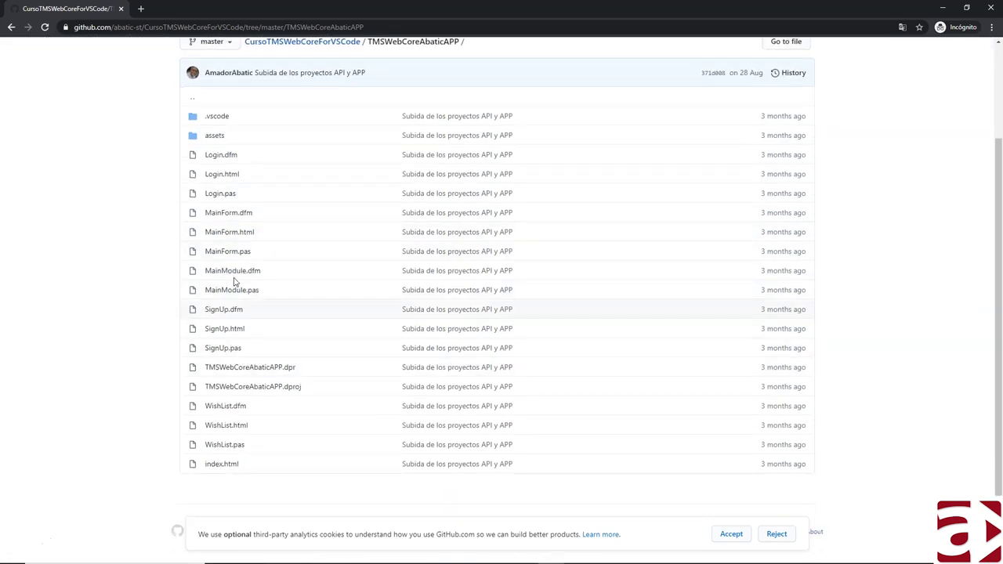